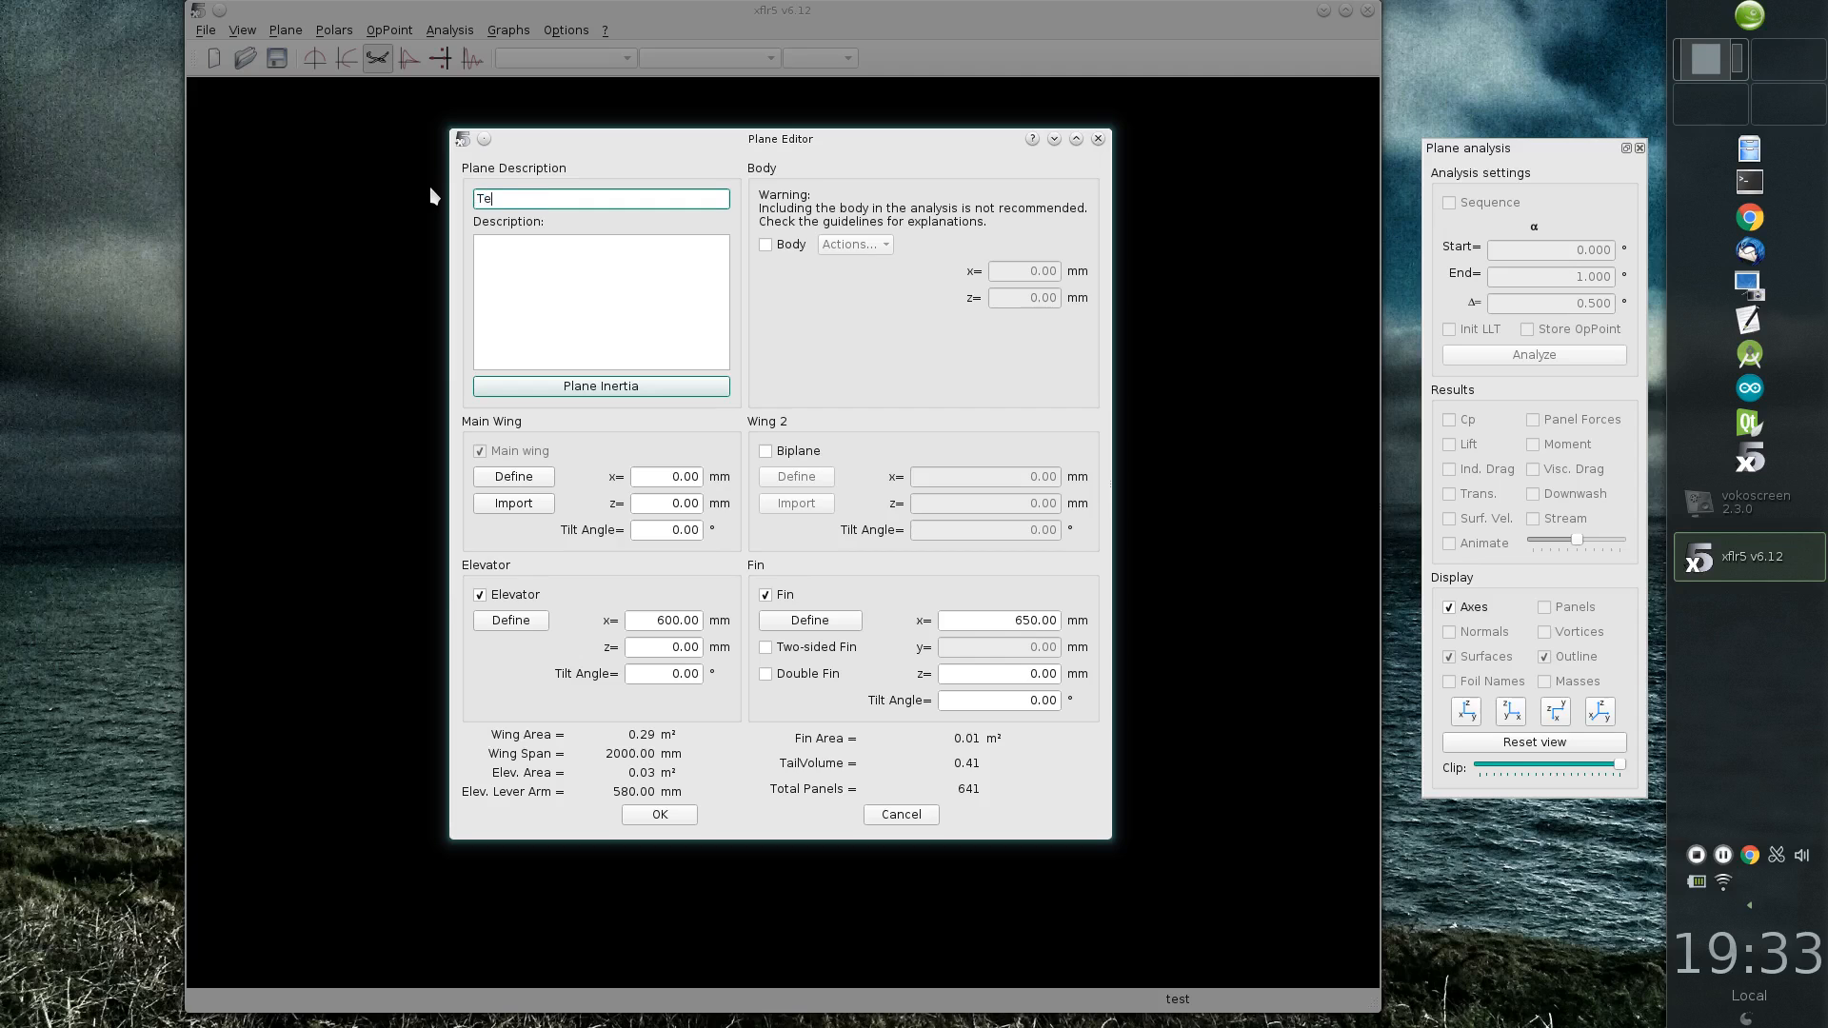
# Step: Name the plane "Test plane", describe it as "Demonstratiopn", and open the main wing's definition in an enlarged window
pyautogui.press('Tab')
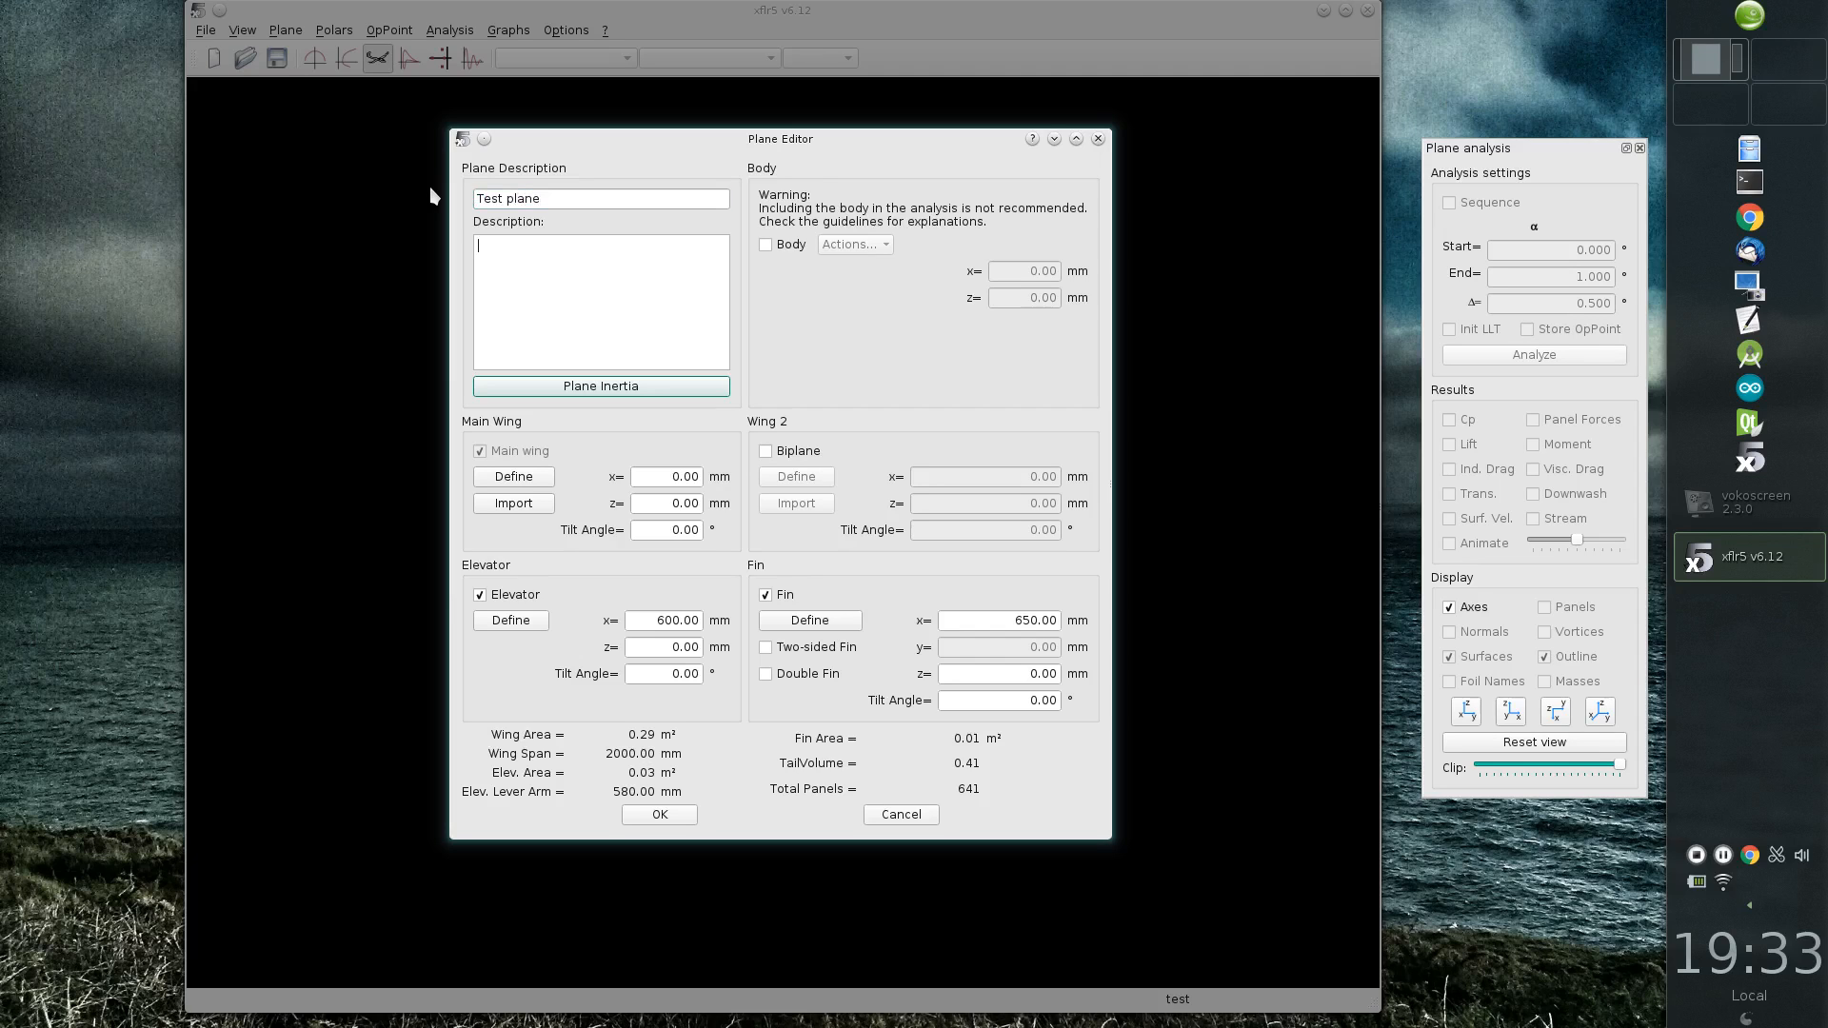
pyautogui.write('Demonstratiopn')
pyautogui.click(512, 478)
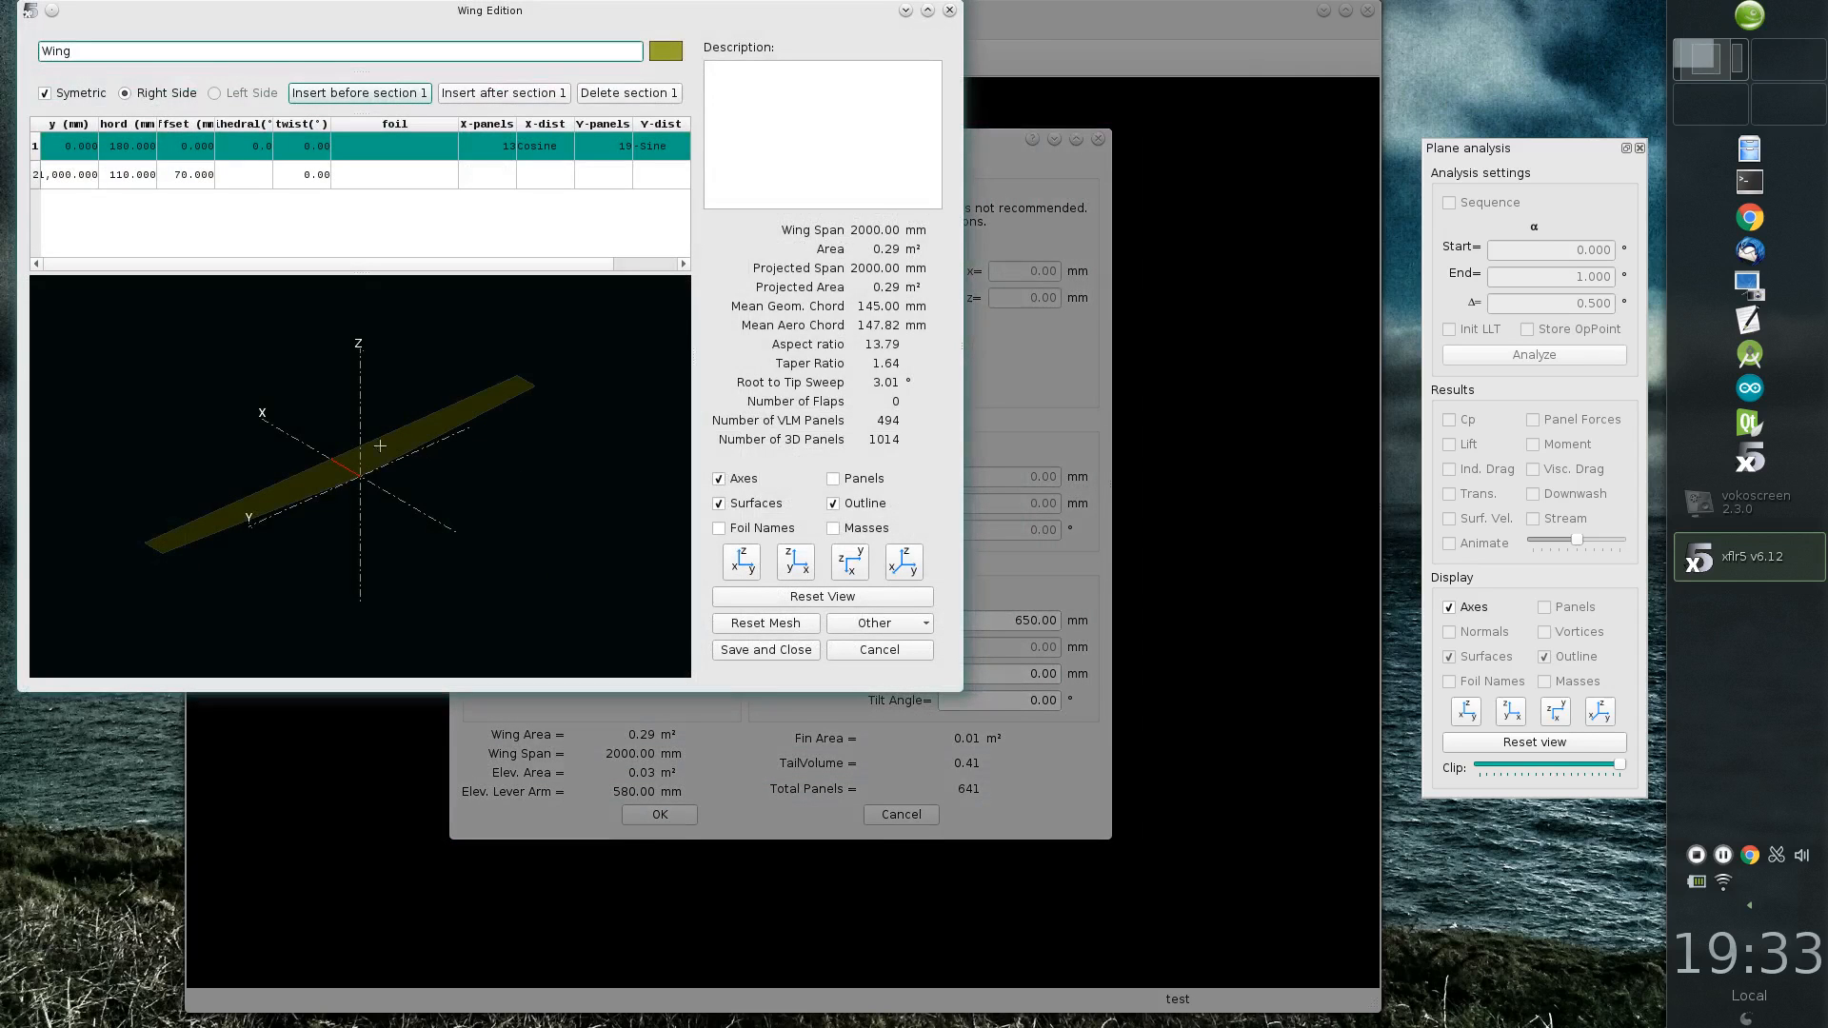
pyautogui.moveTo(964, 694); pyautogui.dragTo(1475, 821)
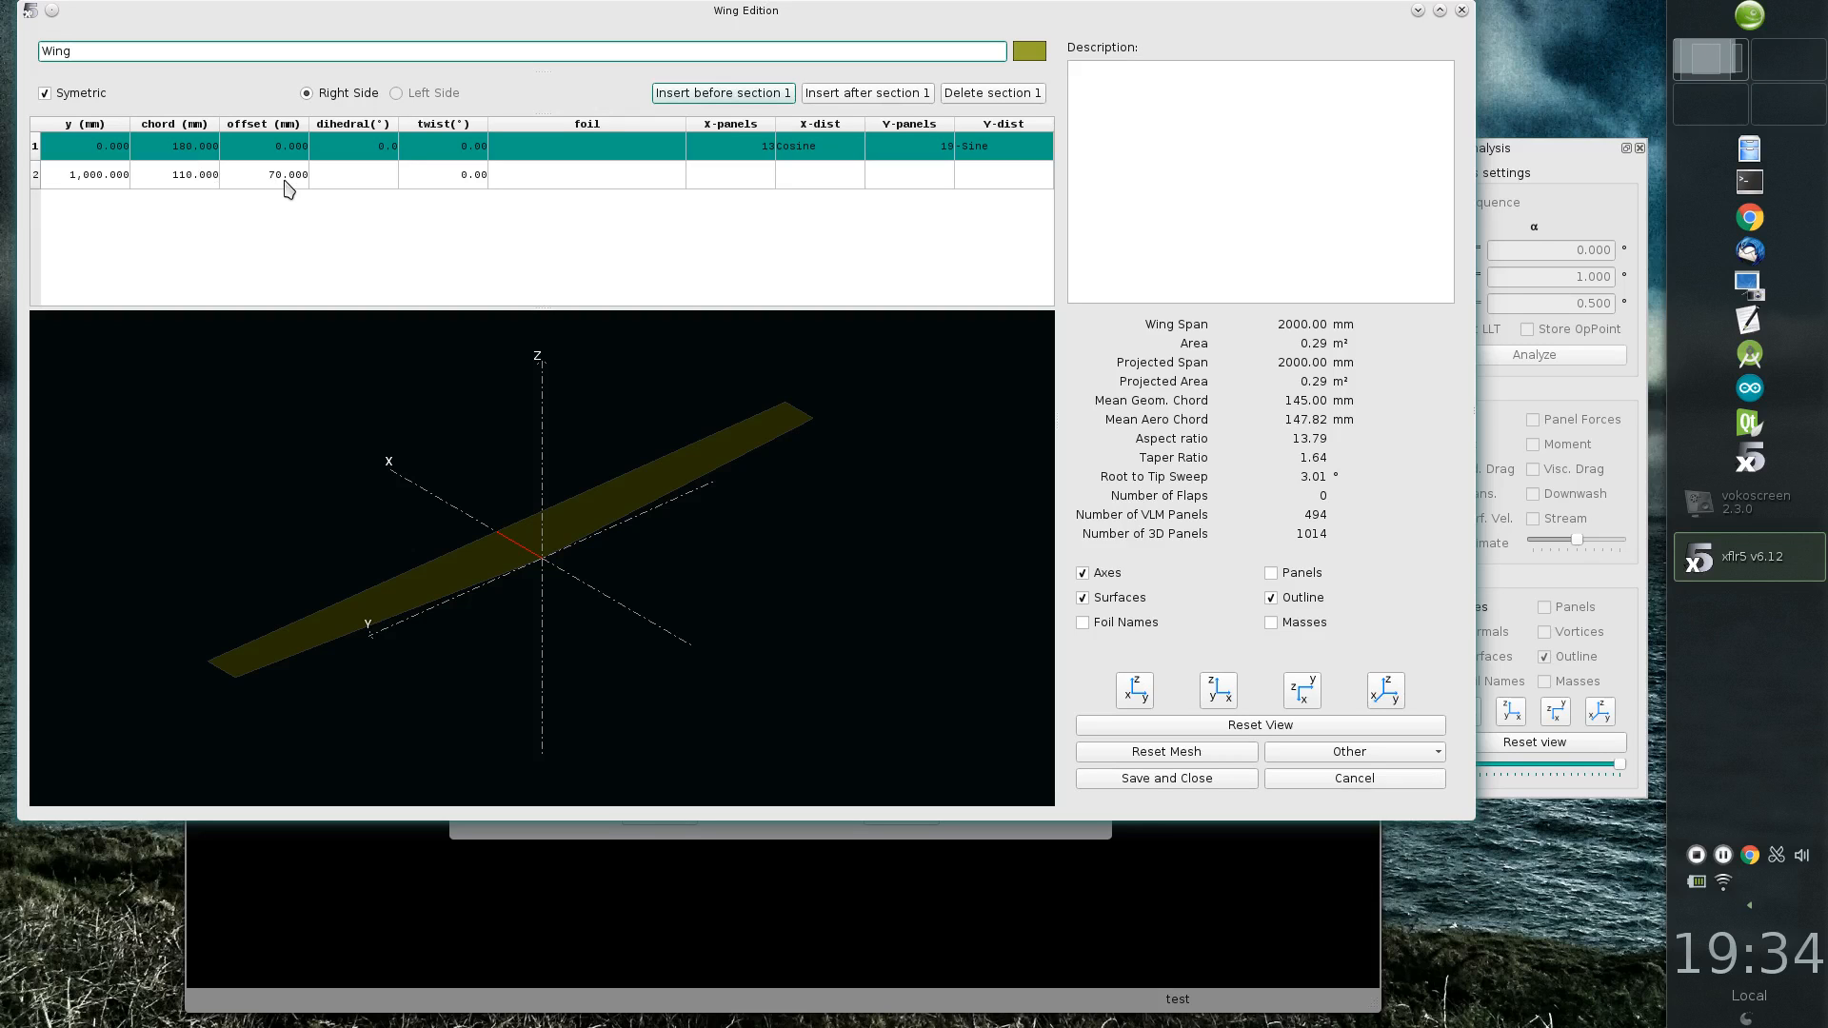
# Step: Set the root section's dihedral to 1°, and increase it to 5°
pyautogui.doubleClick(370, 155)
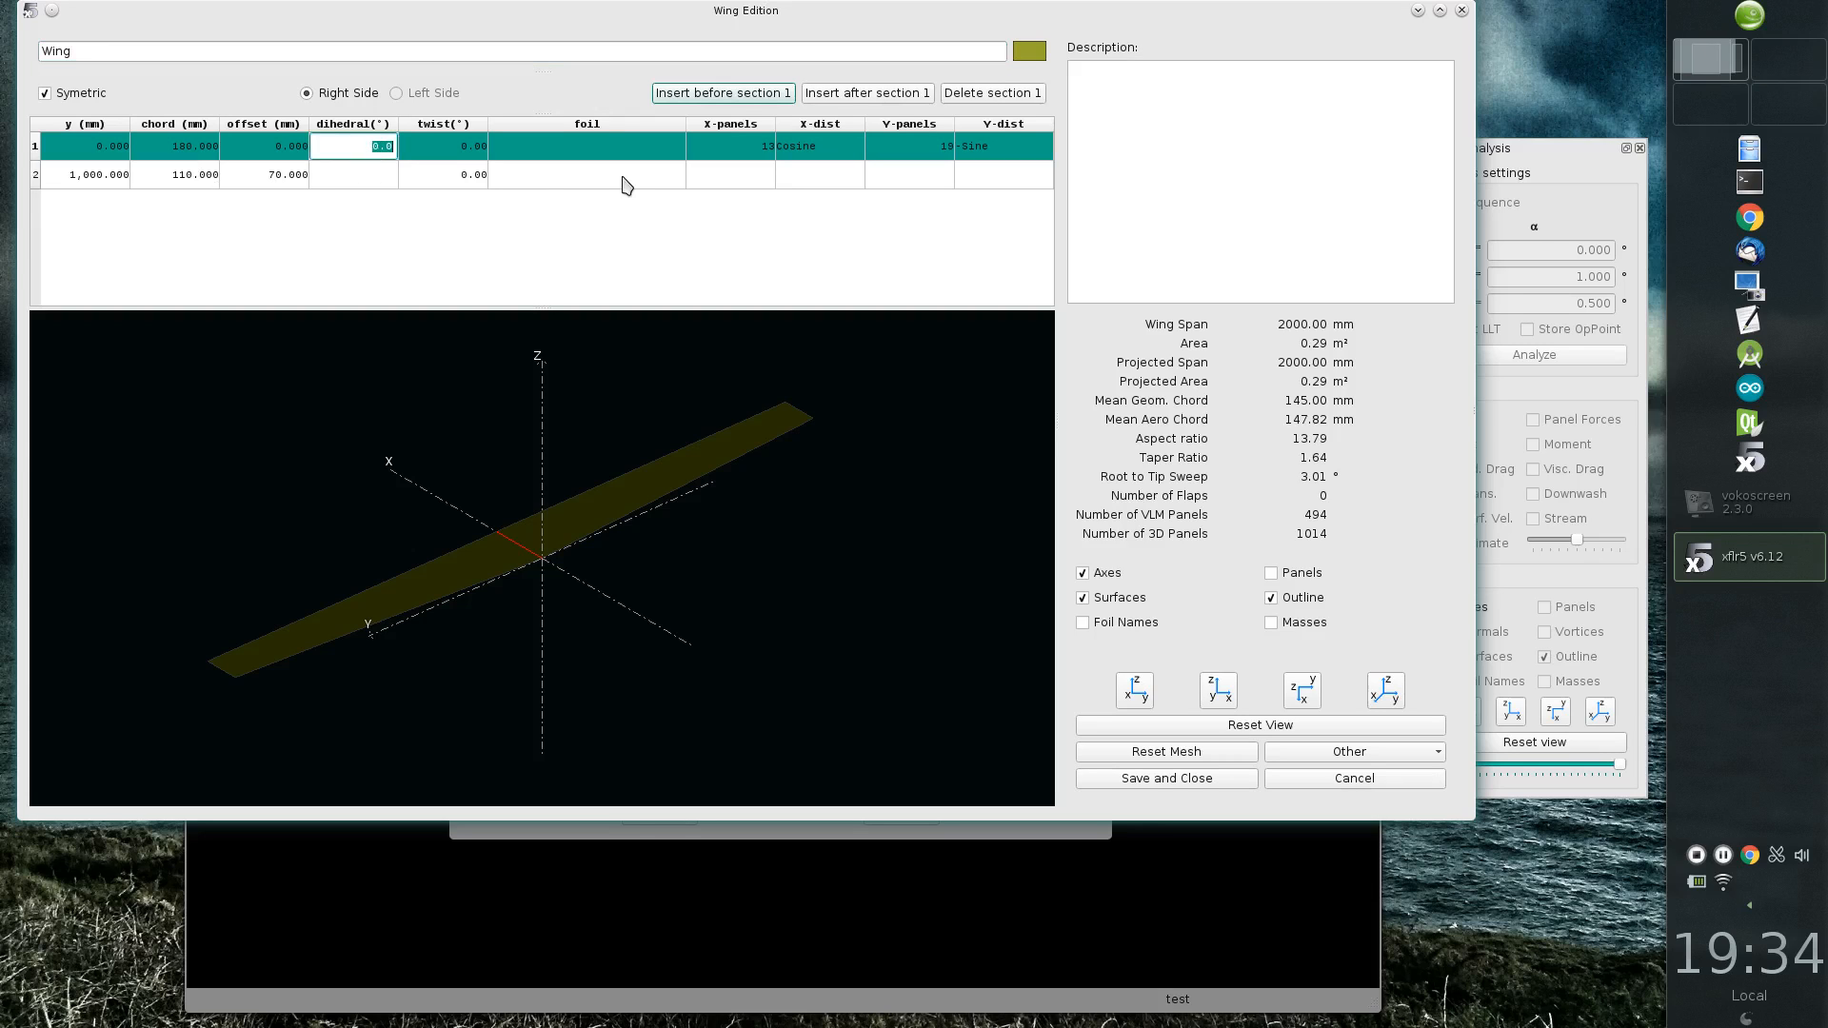
pyautogui.write('1')
pyautogui.press('Return')
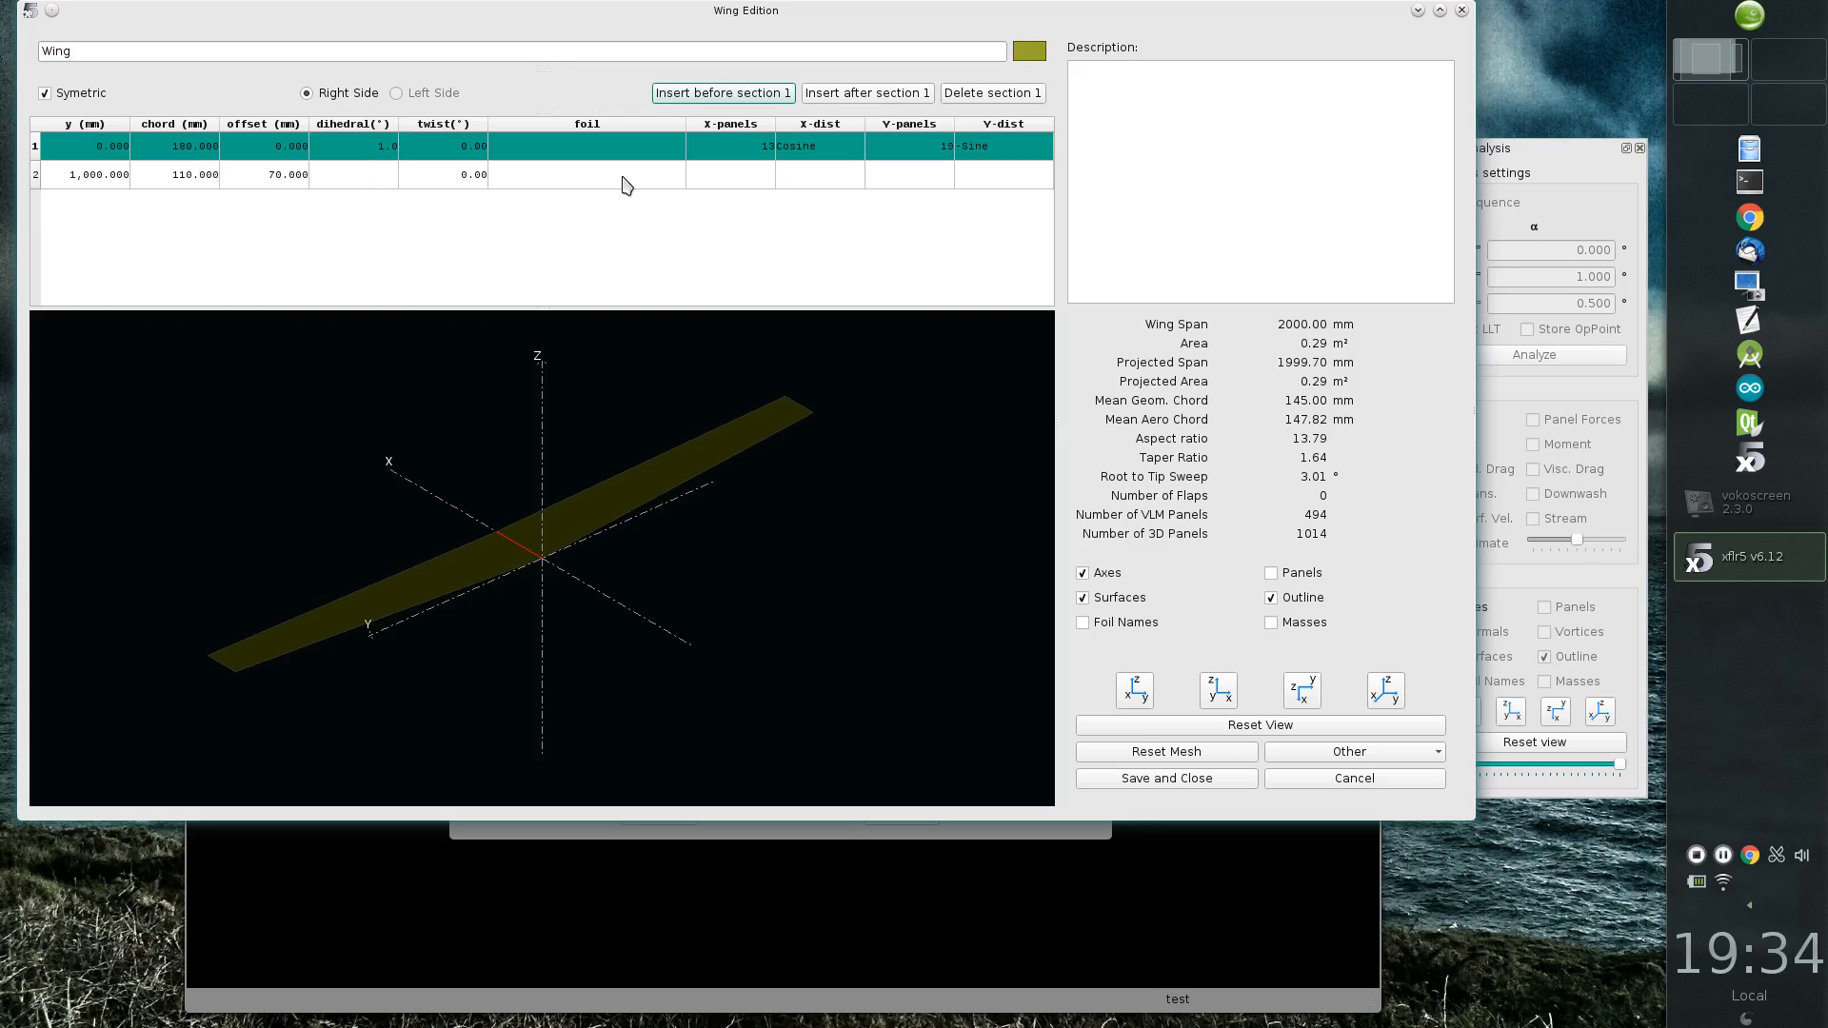
pyautogui.doubleClick(356, 137)
pyautogui.write('5')
pyautogui.press('Return')
pyautogui.moveTo(481, 689); pyautogui.dragTo(486, 507)
# Step: Assign the AG 25 Modified foil to both the root and tip sections of the wing
pyautogui.doubleClick(560, 147)
pyautogui.click(560, 147)
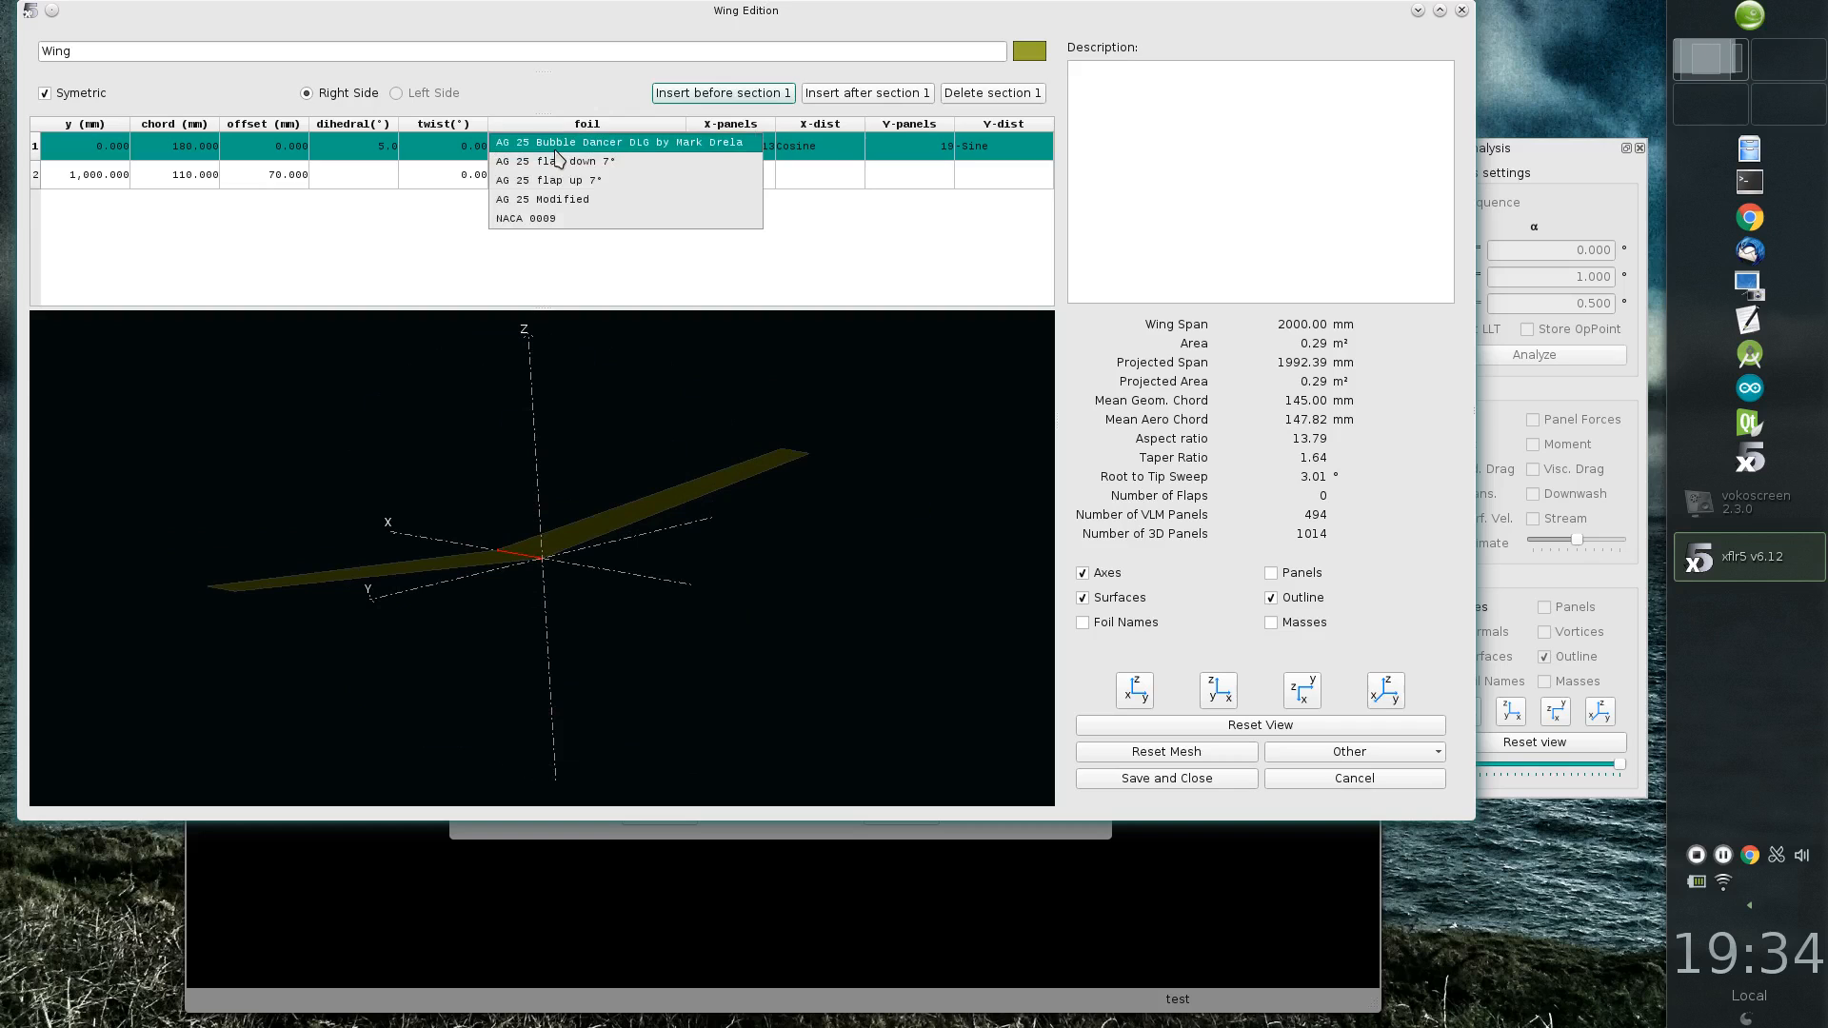
pyautogui.click(589, 199)
pyautogui.doubleClick(574, 177)
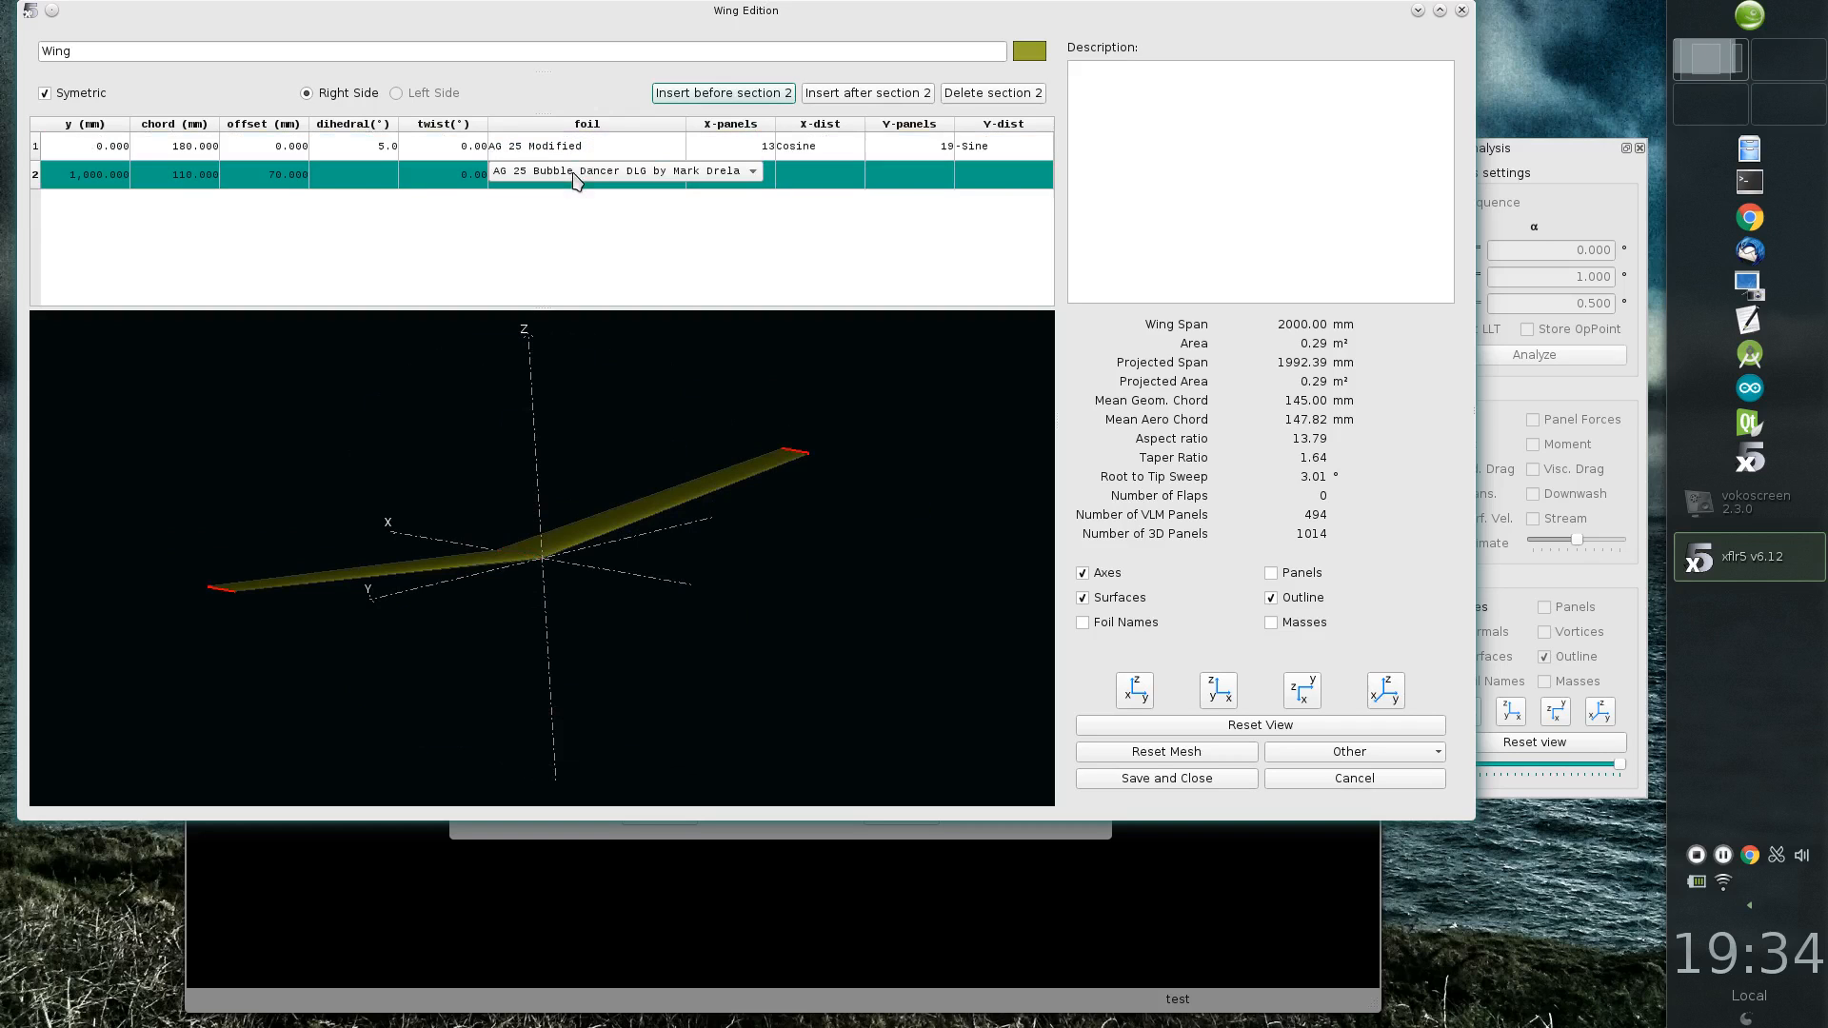
pyautogui.click(576, 177)
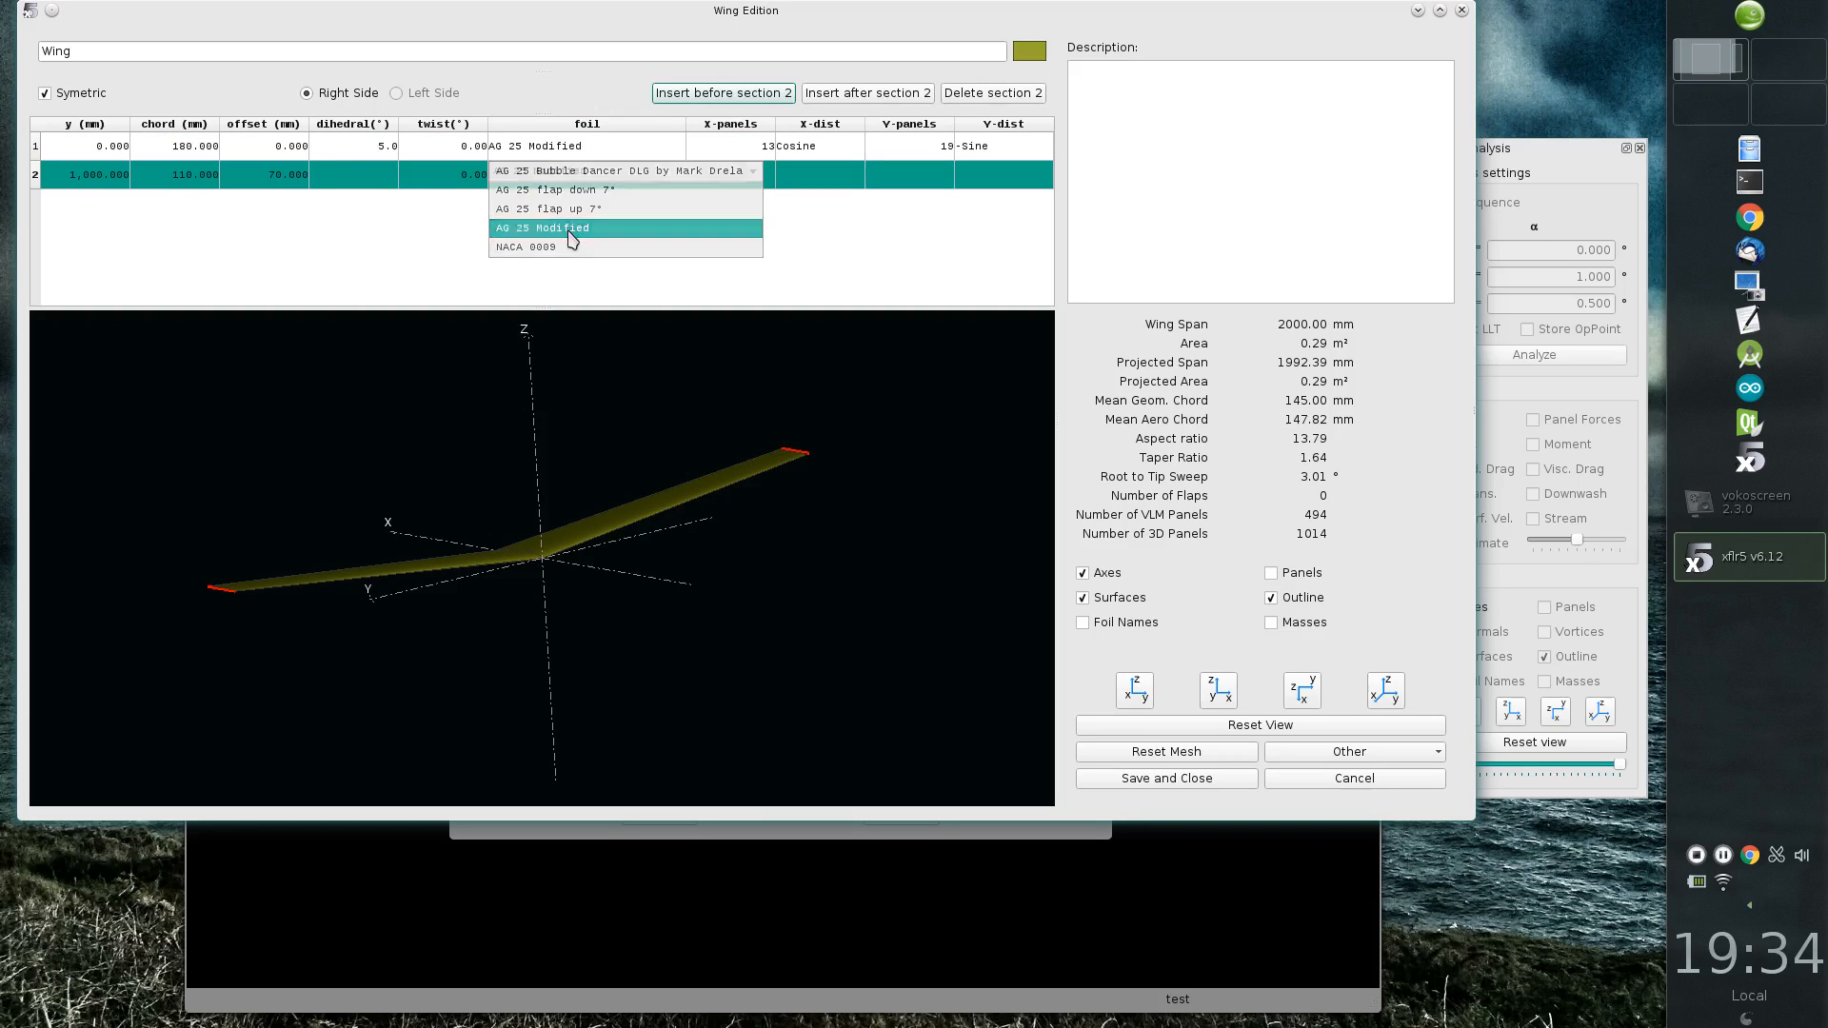
pyautogui.click(573, 230)
# Step: Set the dihedral of the wing's root section to 1.0°
pyautogui.moveTo(533, 562); pyautogui.dragTo(625, 385)
pyautogui.scroll(6, 563, 575)
pyautogui.scroll(-5, 563, 575)
pyautogui.moveTo(625, 385); pyautogui.dragTo(721, 485, button='middle')
pyautogui.middleClick(563, 518)
pyautogui.click(373, 147)
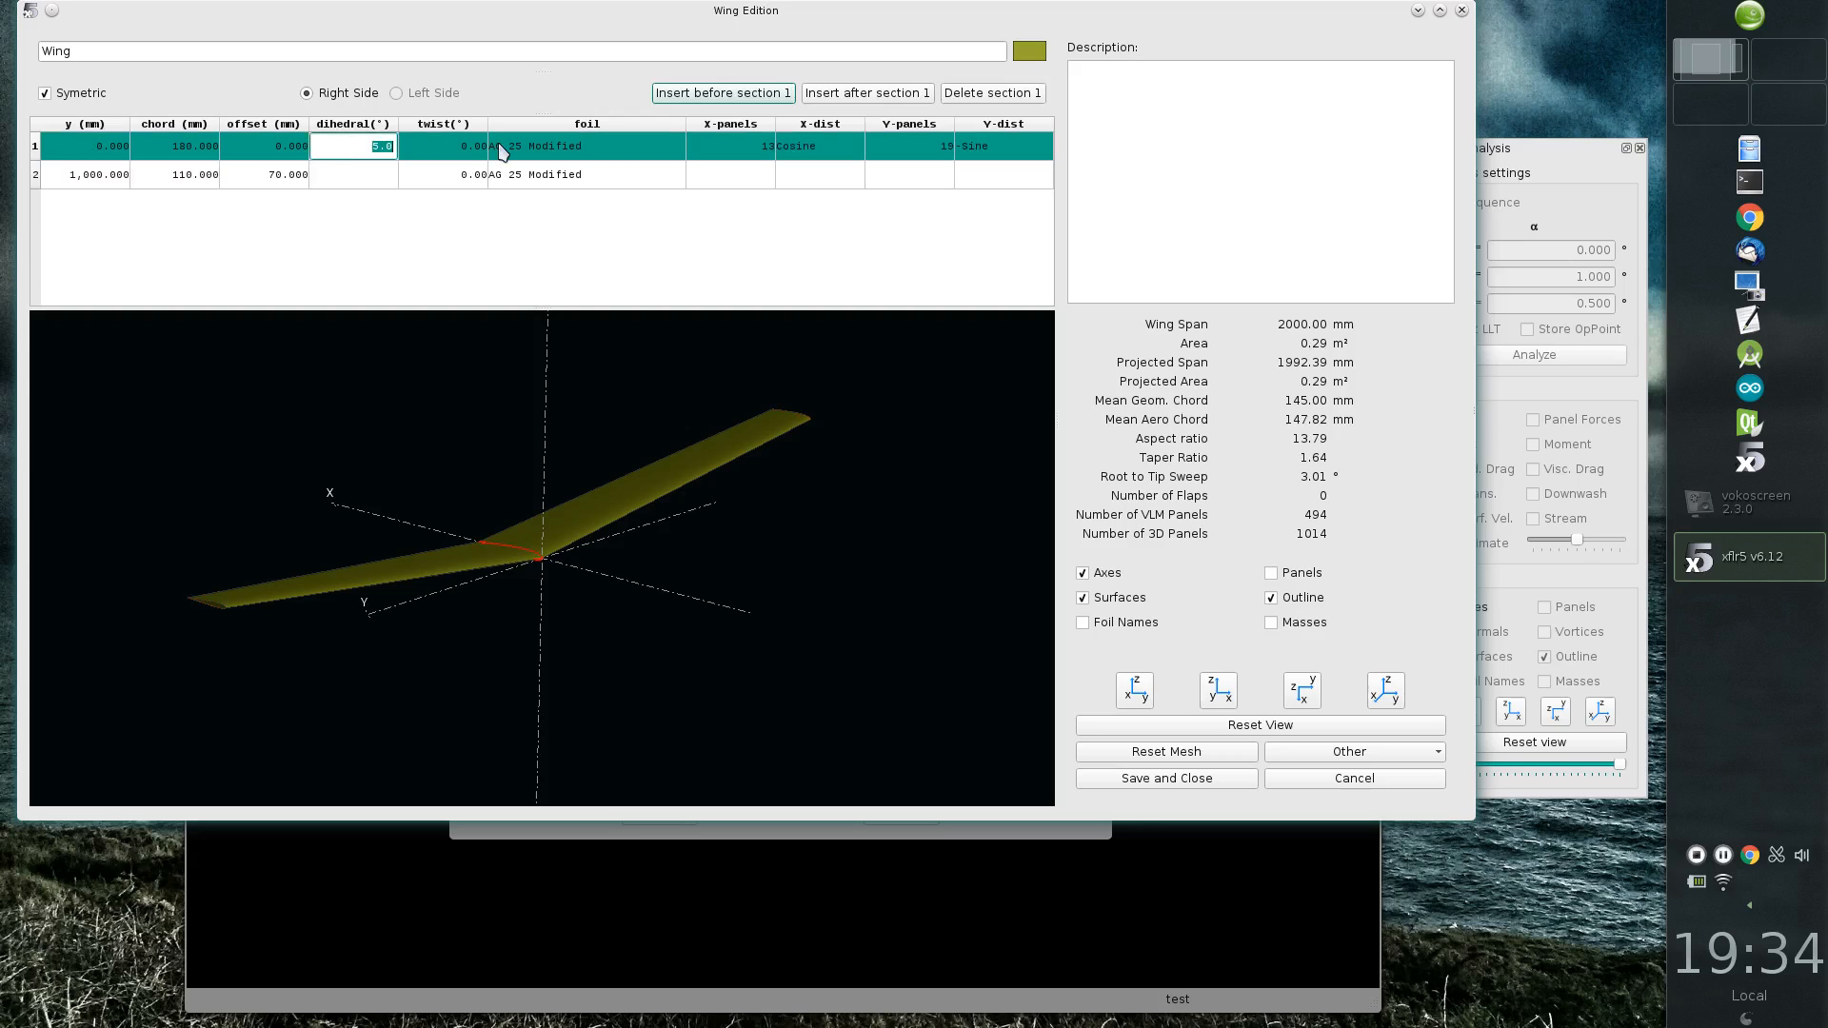
pyautogui.write('1')
pyautogui.press('Return')
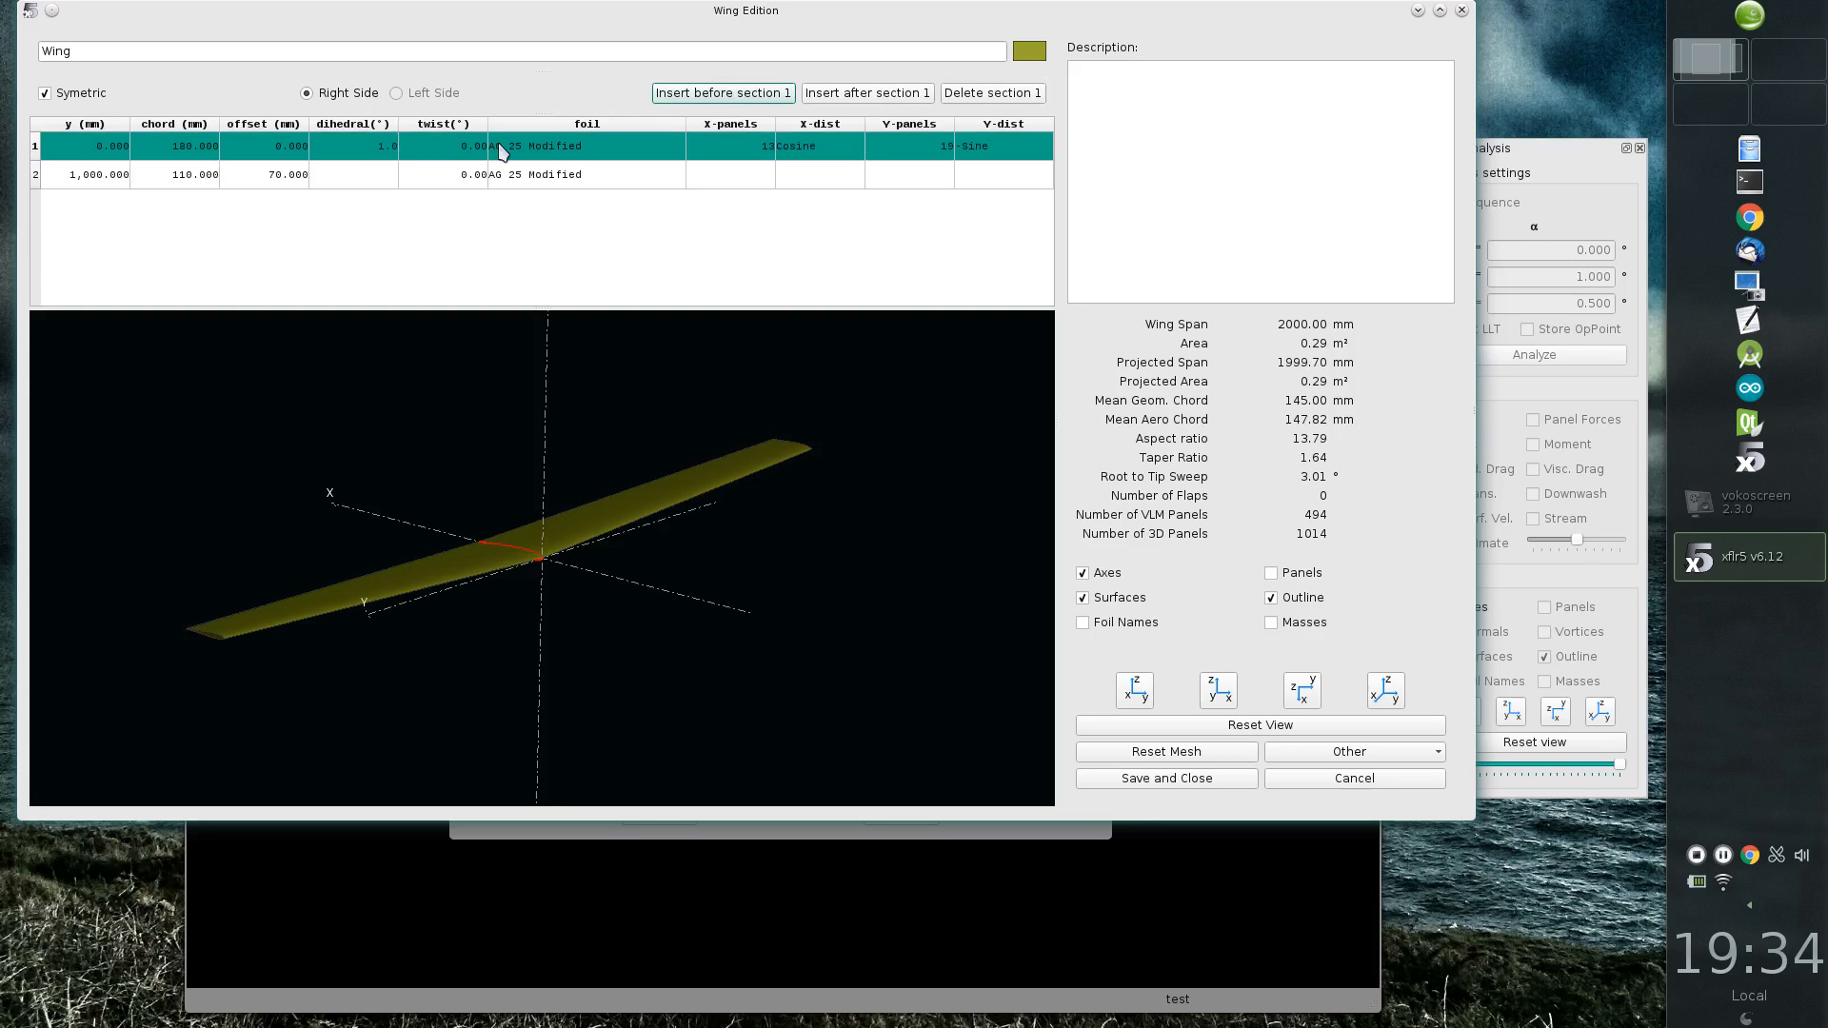
# Step: Set the twist of the wing's tip section to -1.50°
pyautogui.click(466, 178)
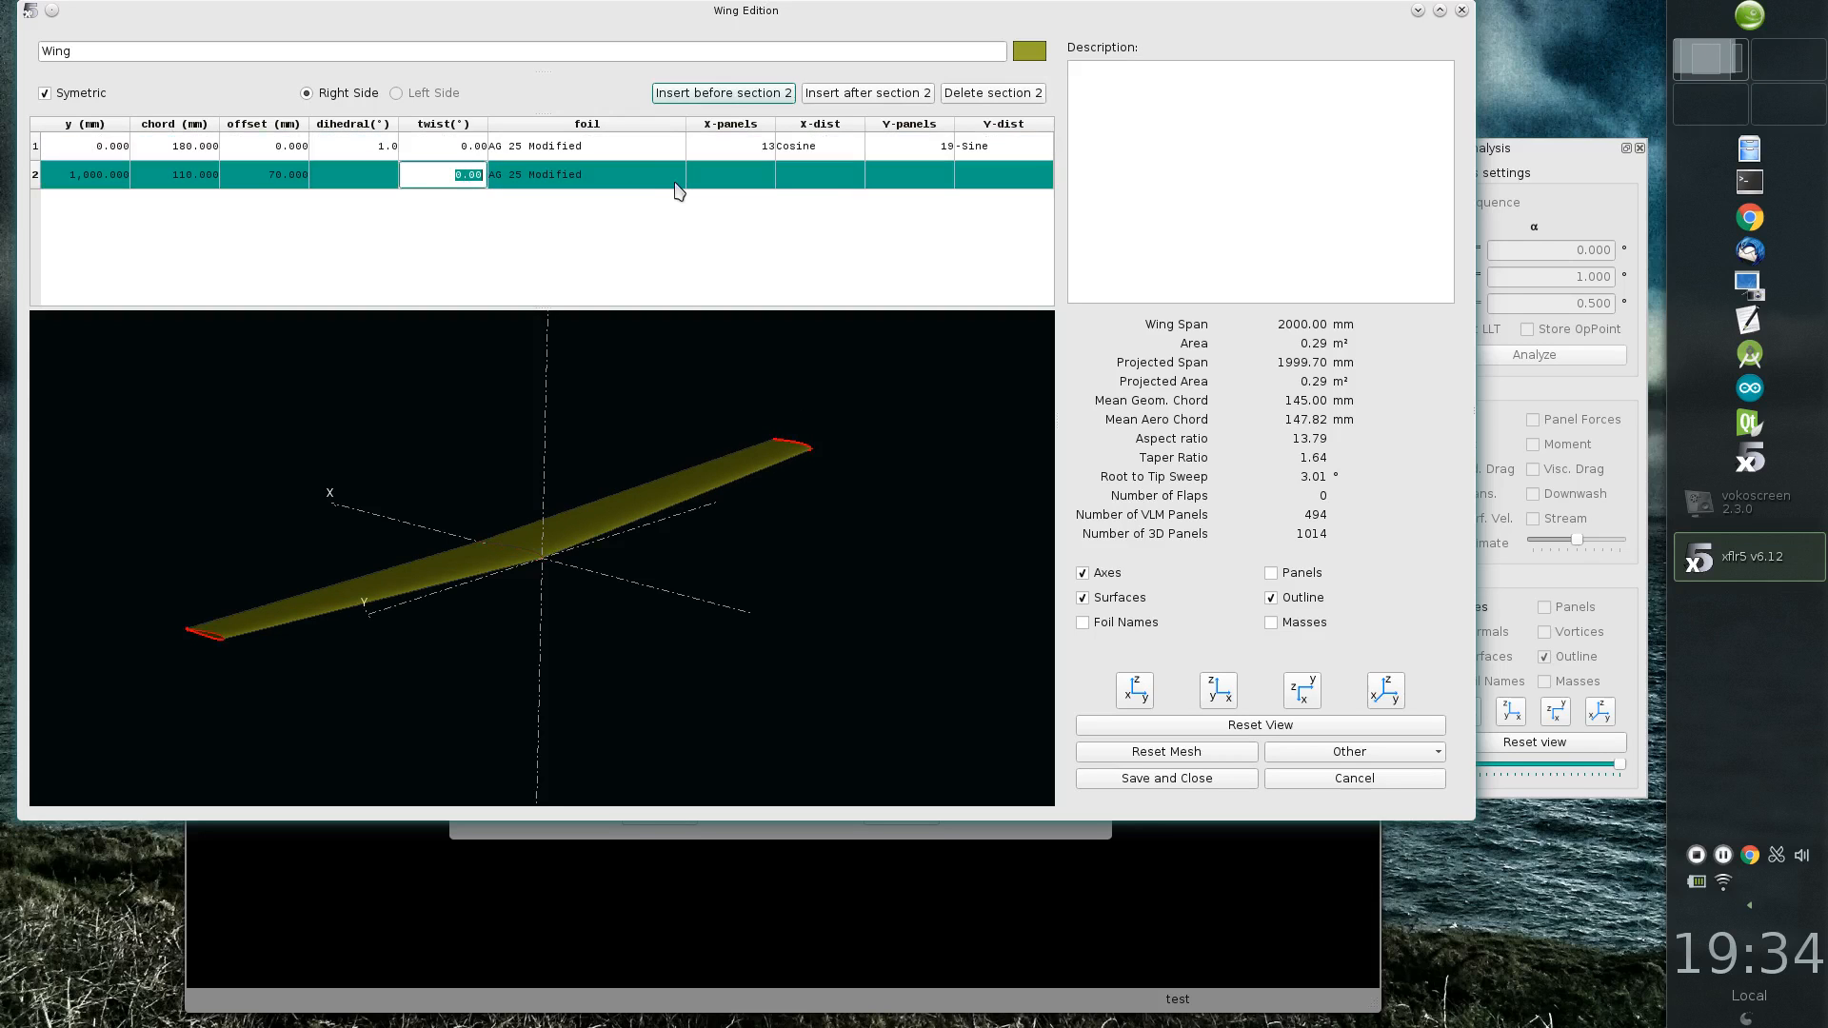
pyautogui.write('-1.5')
pyautogui.press('Return')
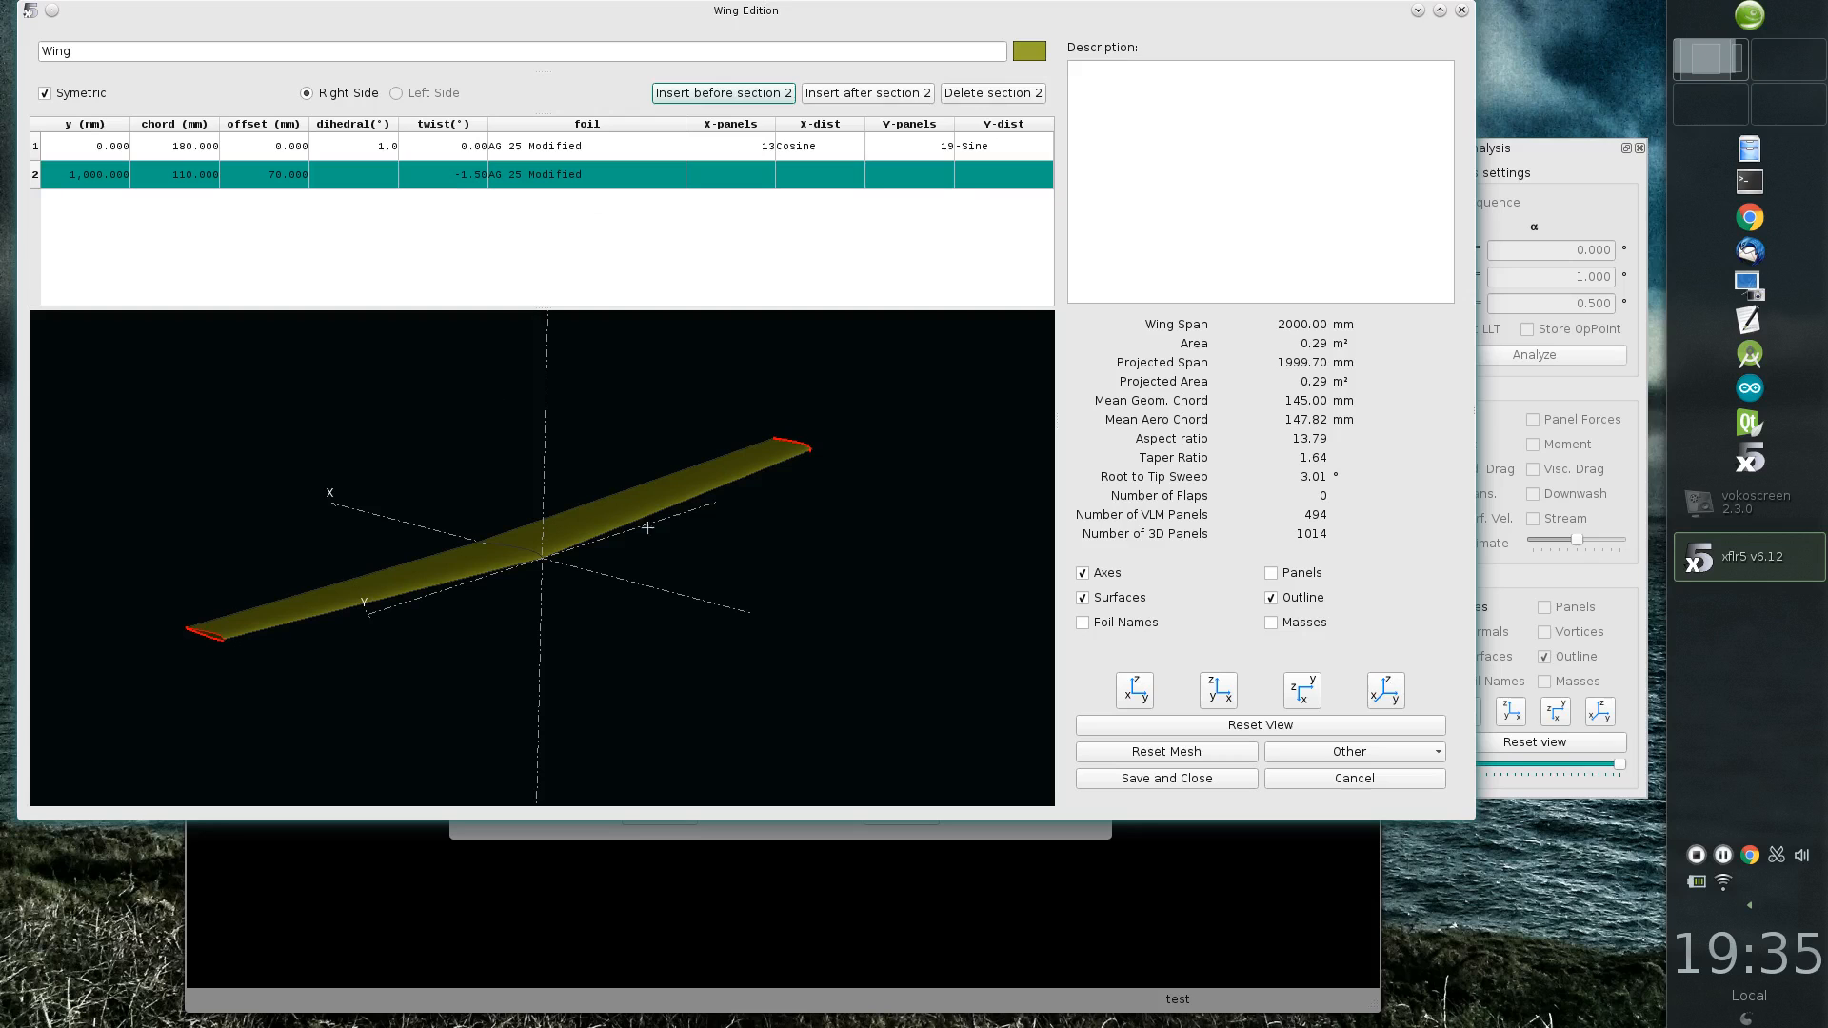
# Step: Insert a new section before the tip section and set its y position to 400 mm
pyautogui.moveTo(591, 597); pyautogui.dragTo(704, 704)
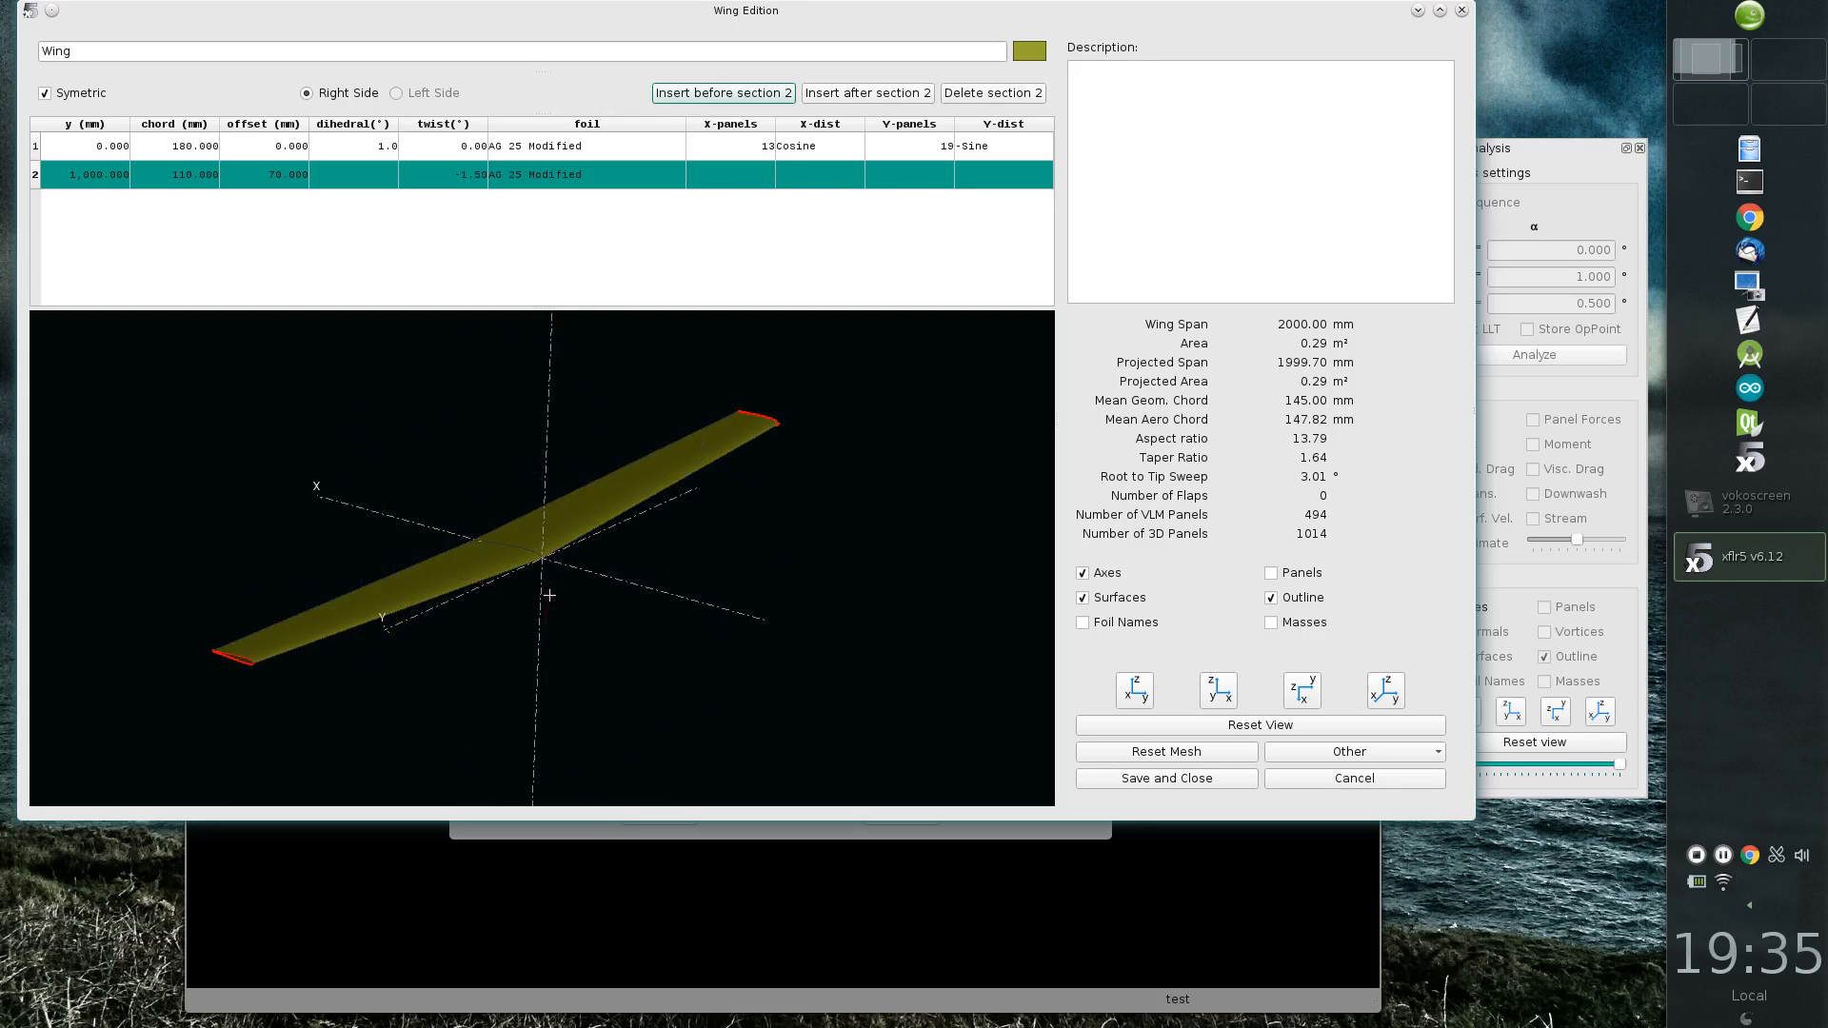
pyautogui.rightClick(105, 174)
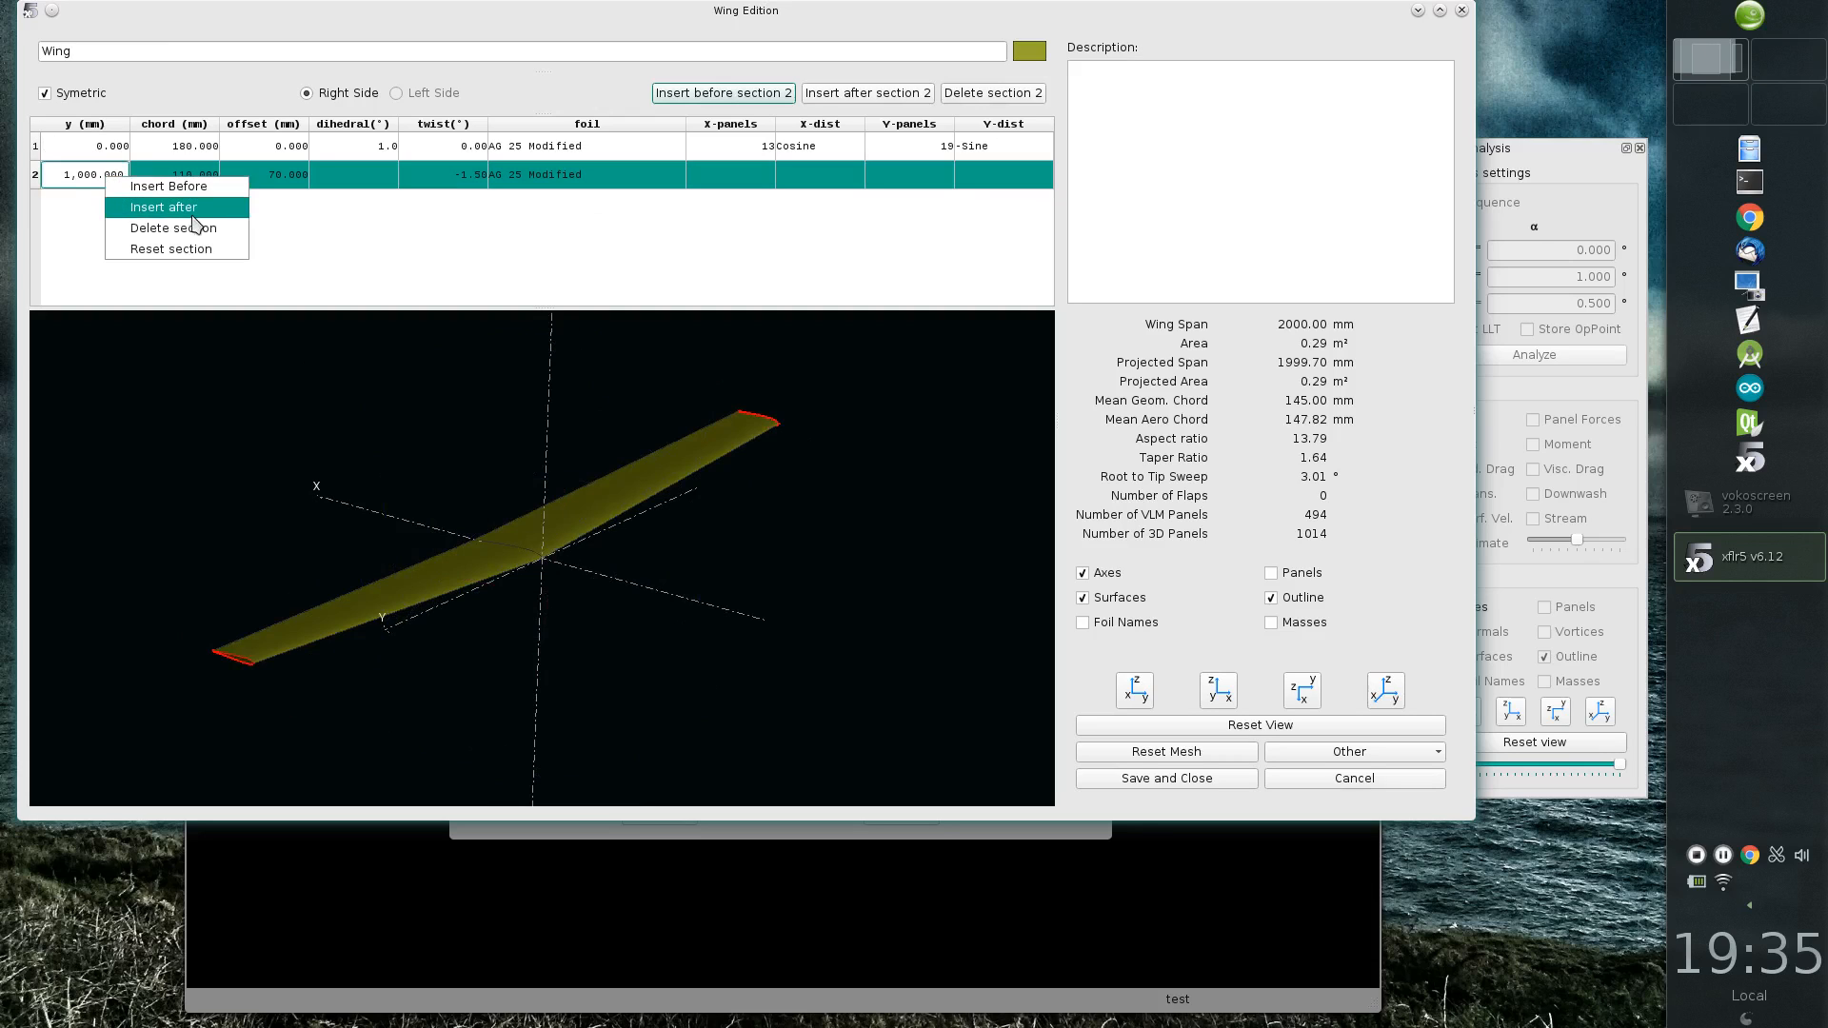
pyautogui.click(215, 193)
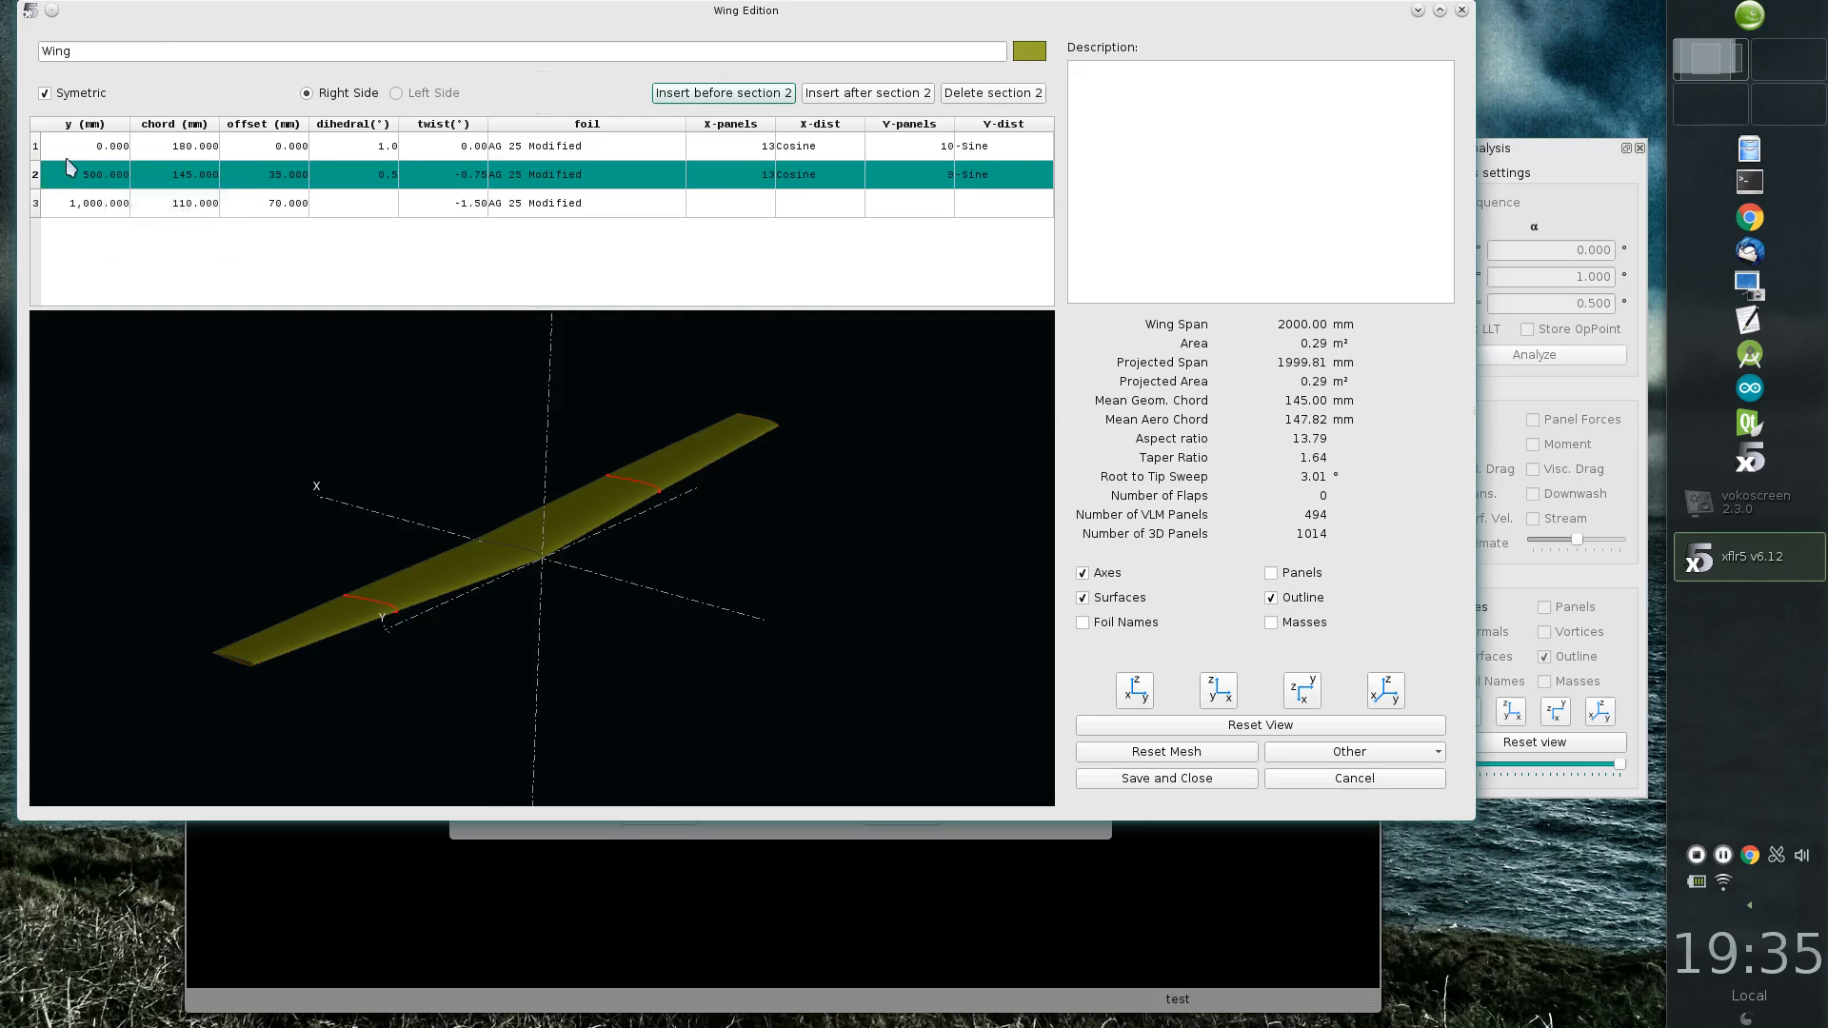
pyautogui.doubleClick(98, 181)
pyautogui.write('4')
pyautogui.press('Return')
# Step: Set the middle section's chord to 170 mm and its offset to 10 mm
pyautogui.doubleClick(192, 174)
pyautogui.write('17')
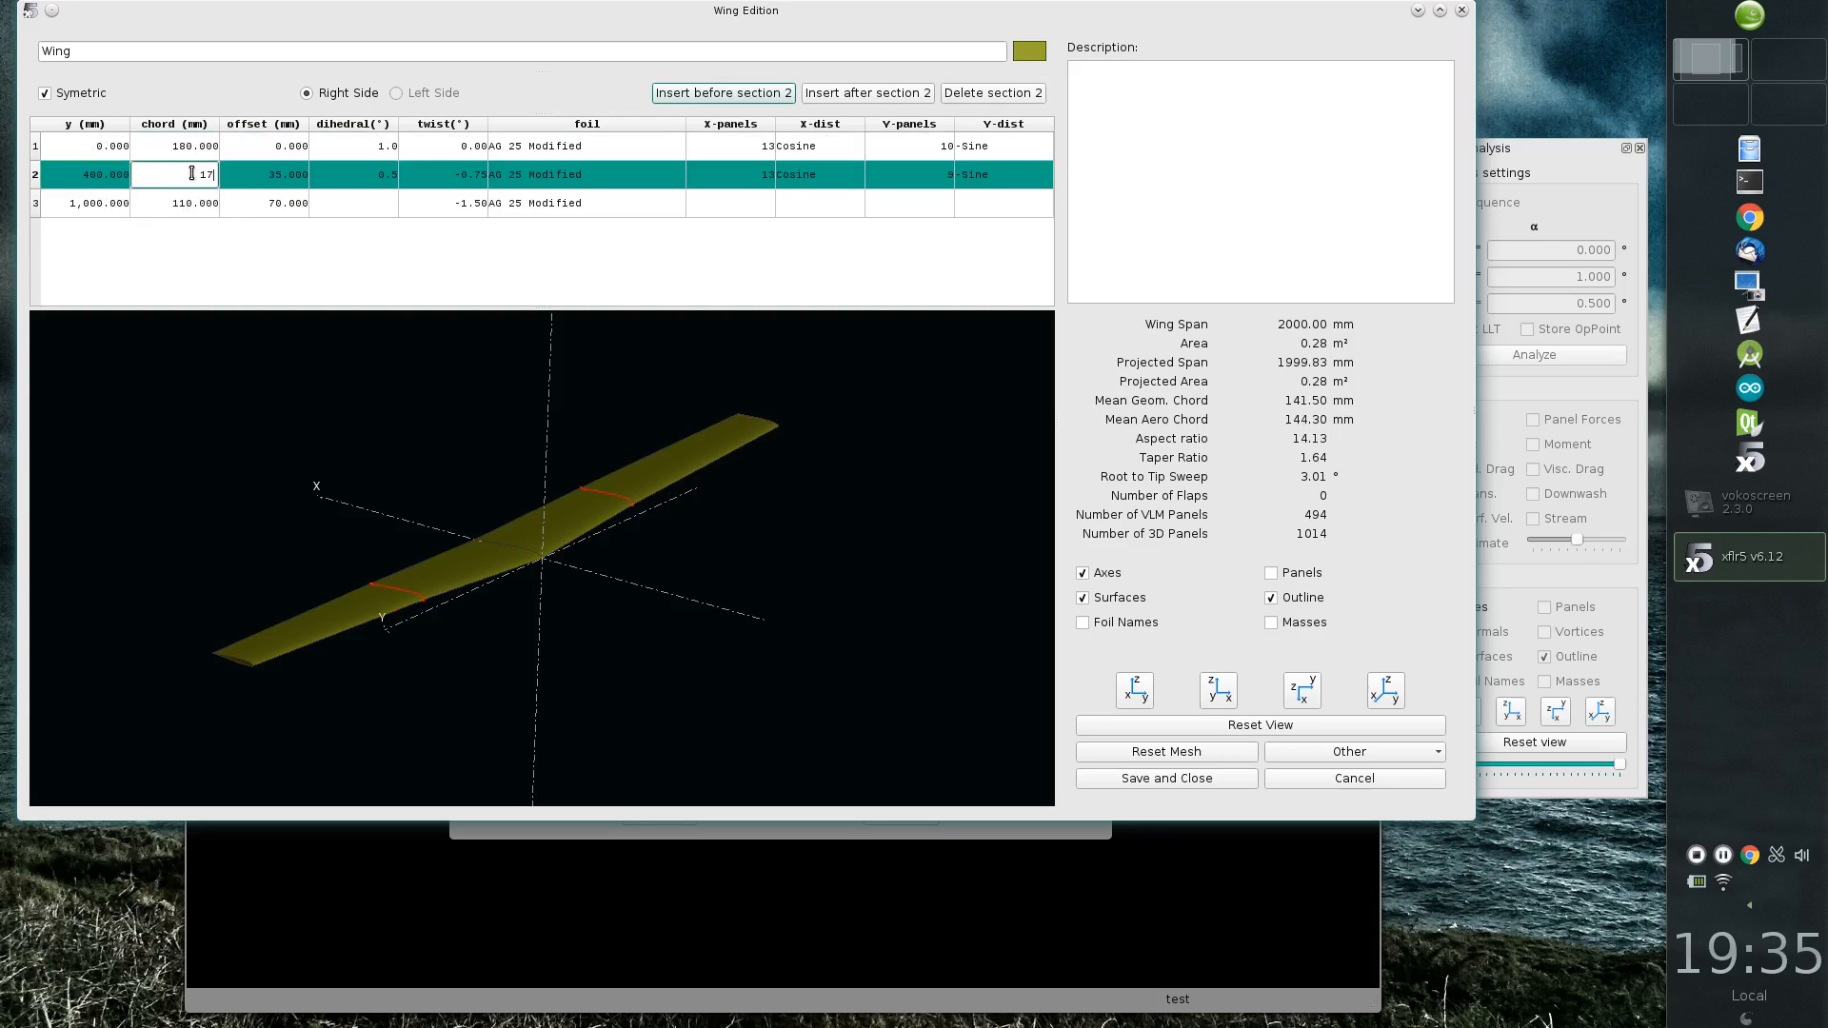
pyautogui.write('0')
pyautogui.press('Return')
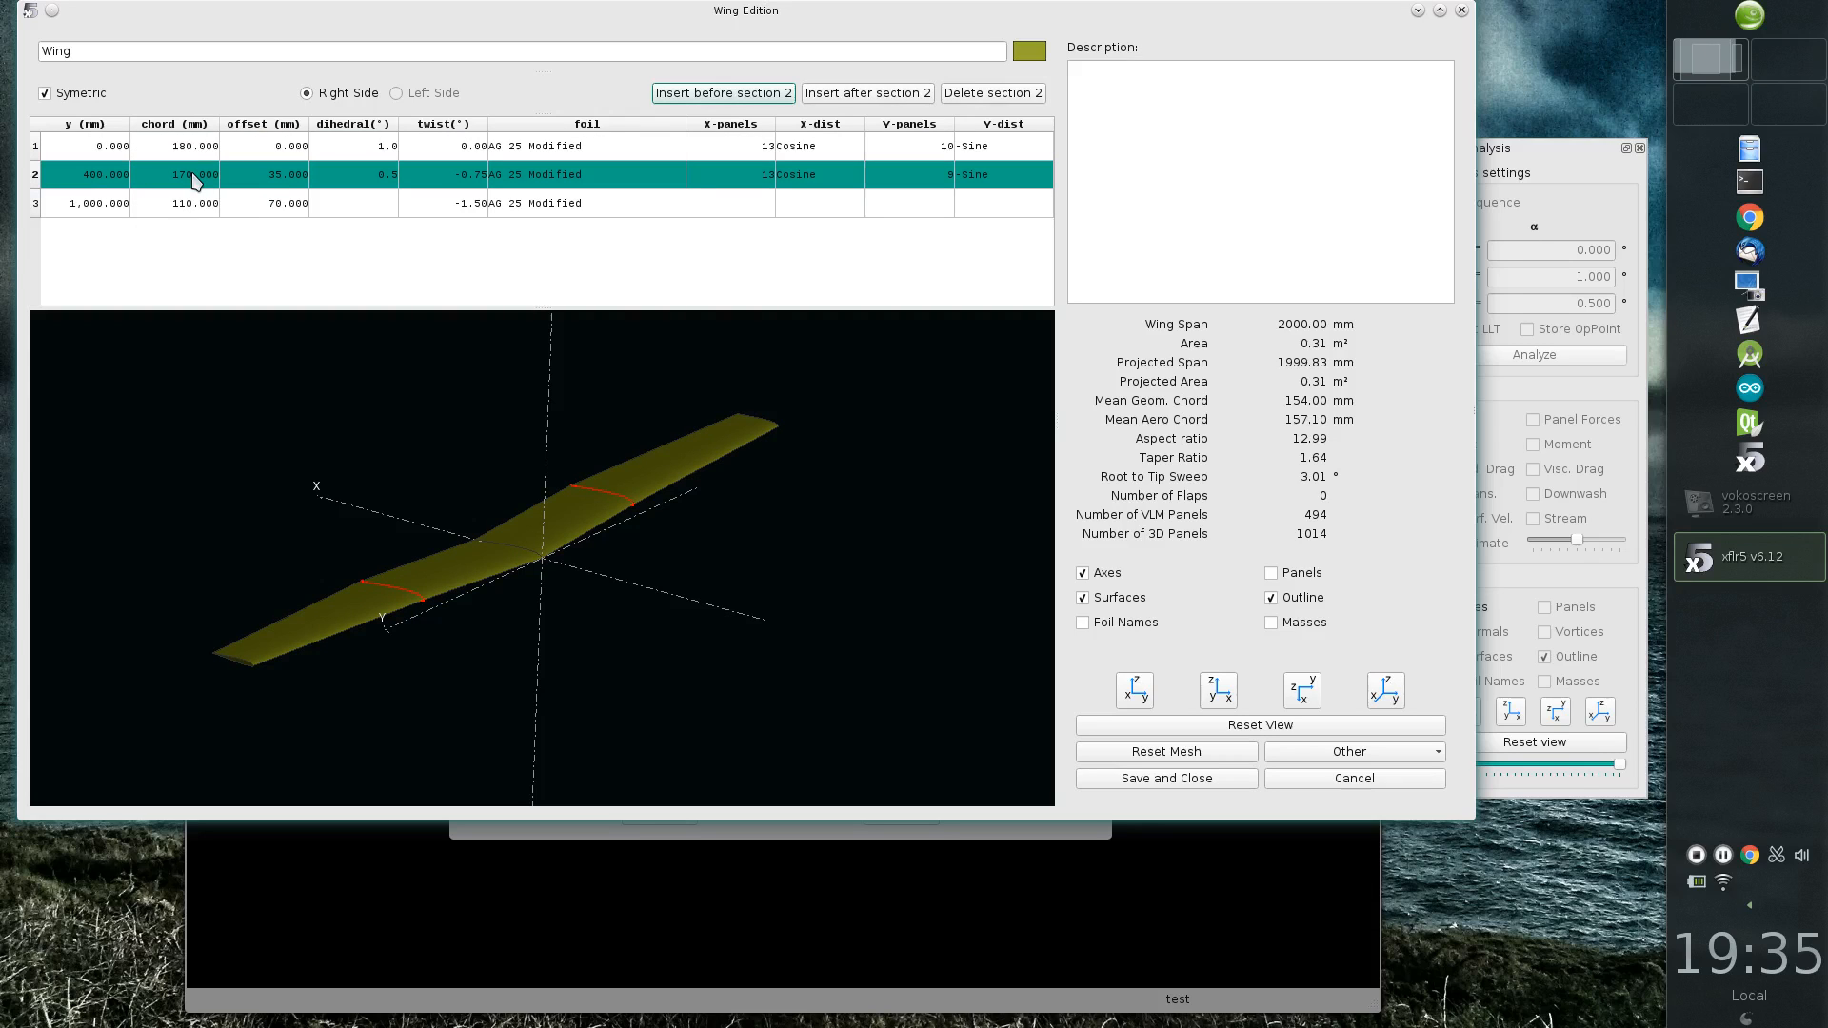
pyautogui.doubleClick(265, 175)
pyautogui.write('10')
pyautogui.press('Return')
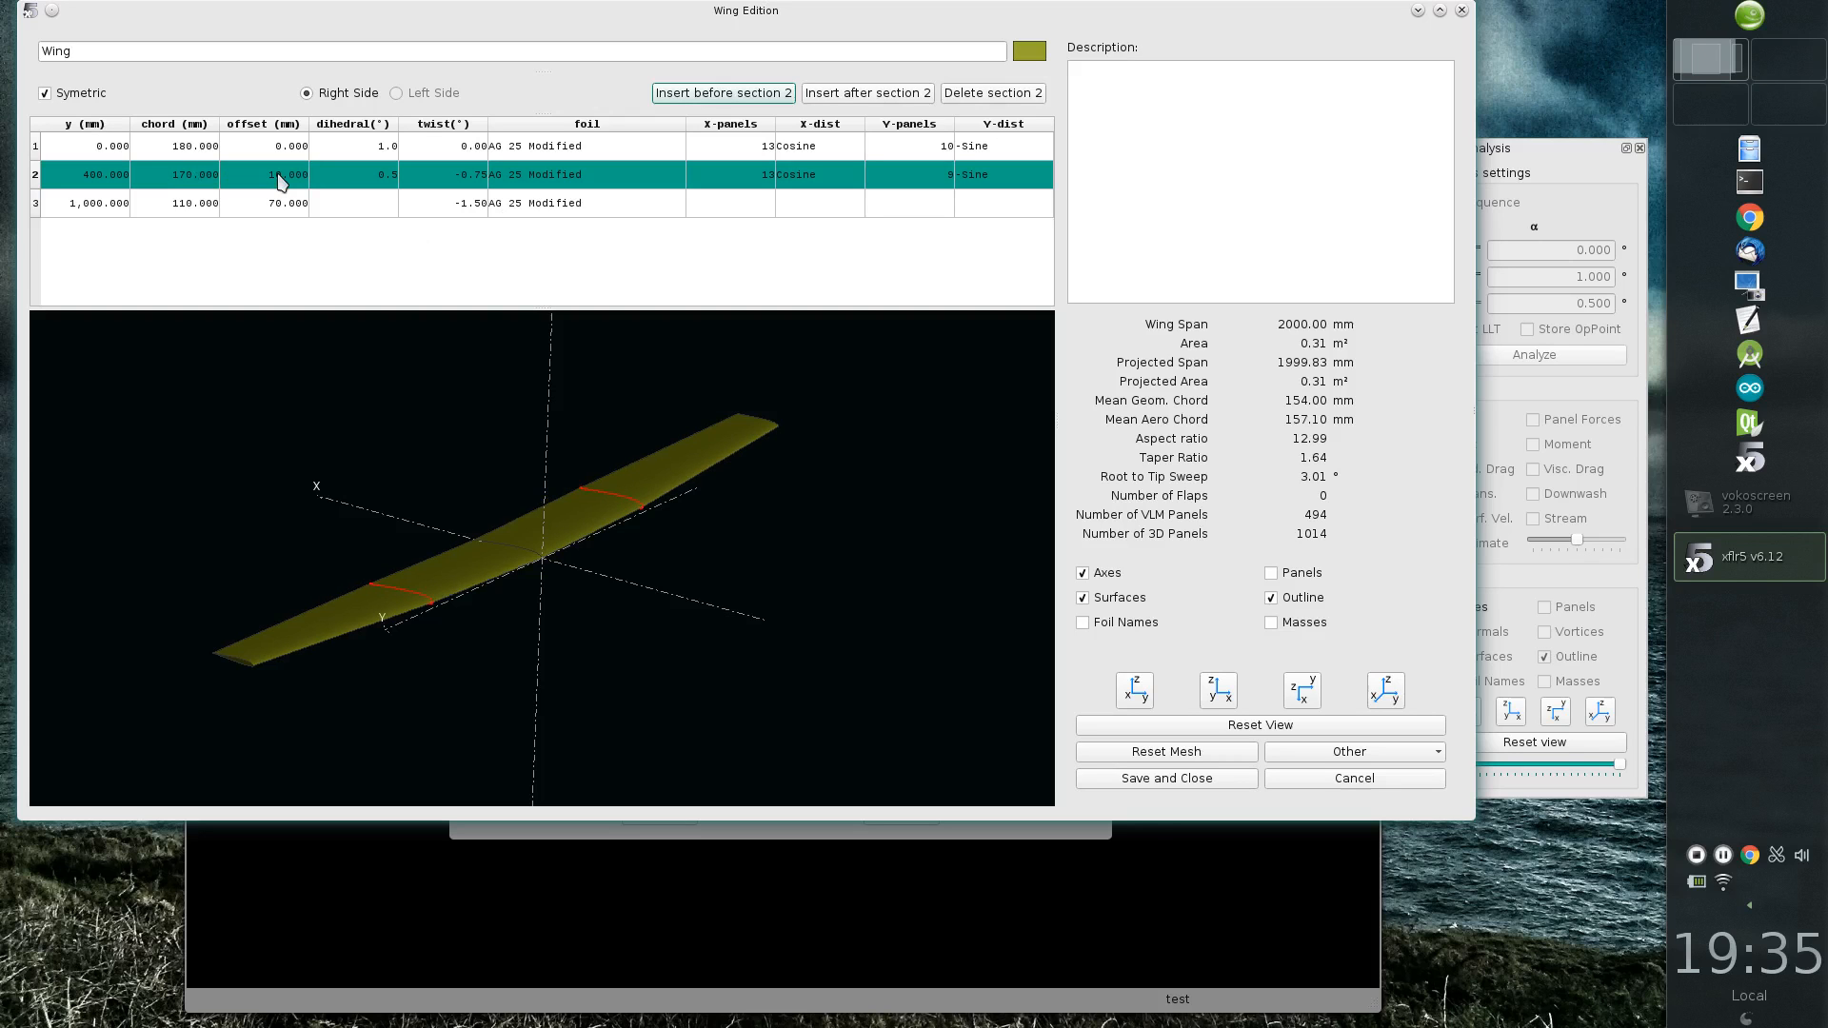
# Step: Set the y position of the wing's tip section to 750 mm
pyautogui.moveTo(571, 533); pyautogui.dragTo(625, 577)
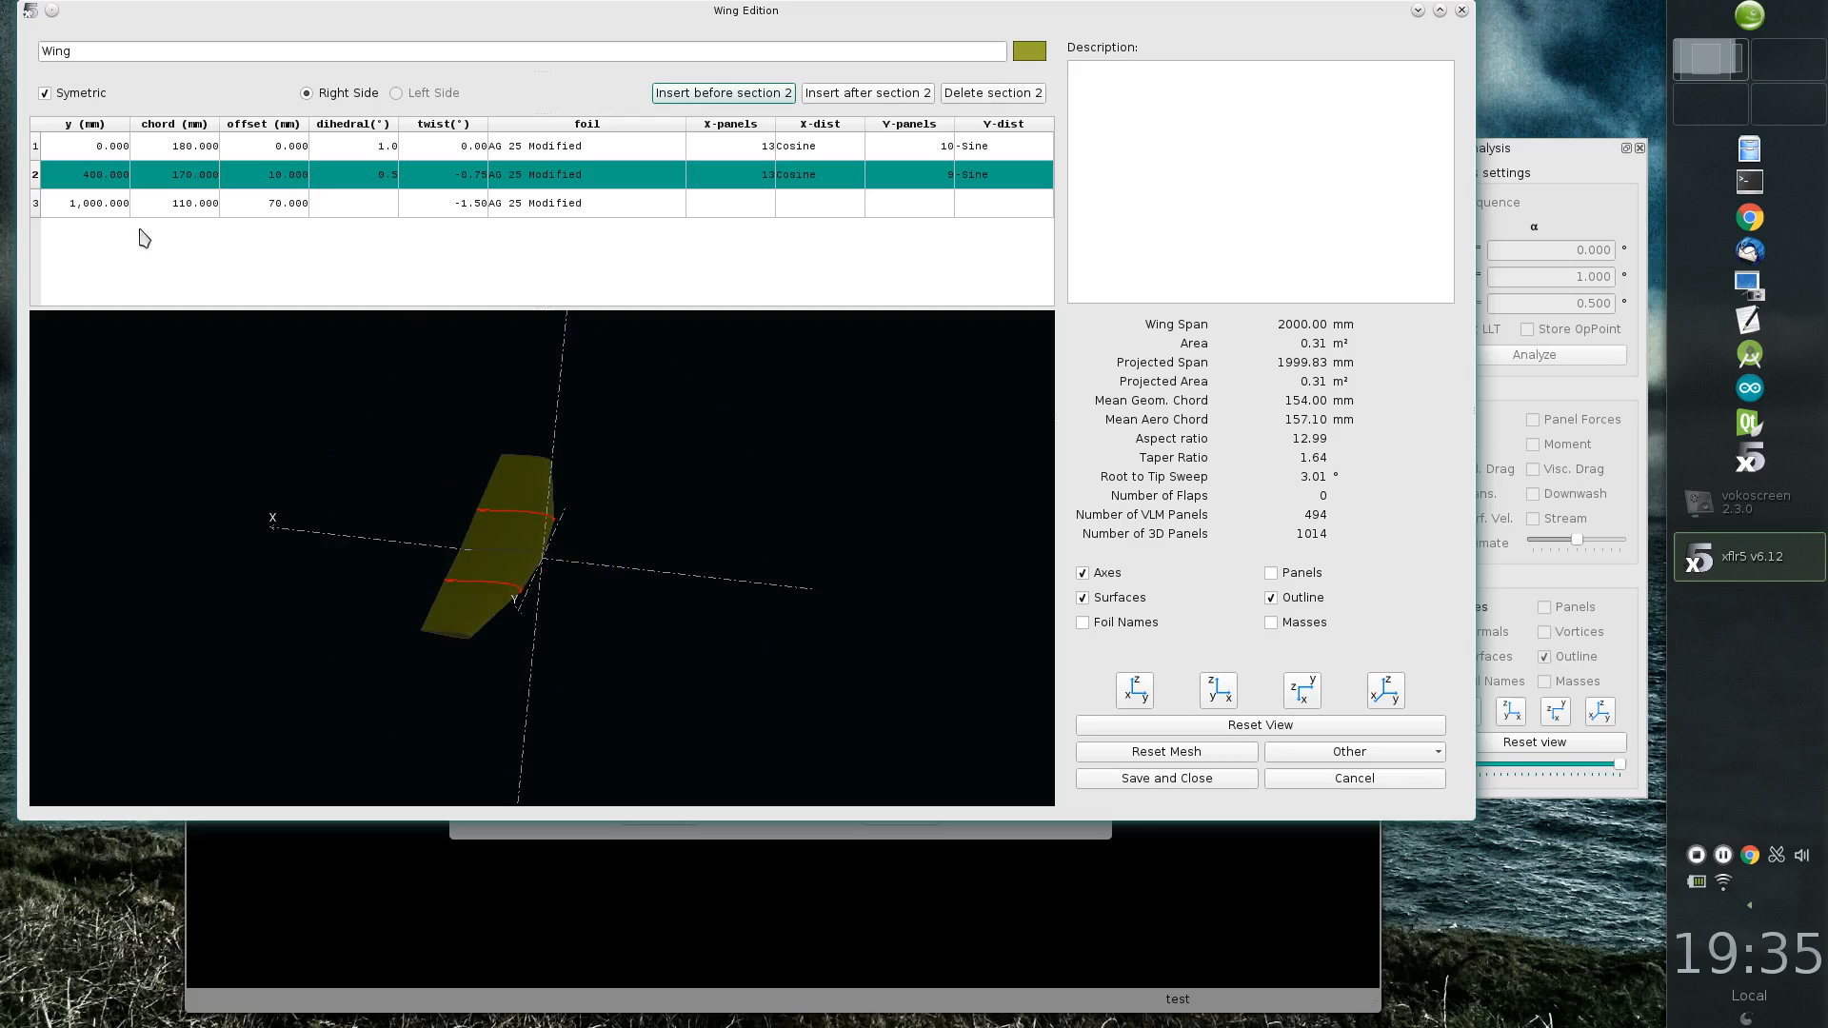
pyautogui.doubleClick(121, 206)
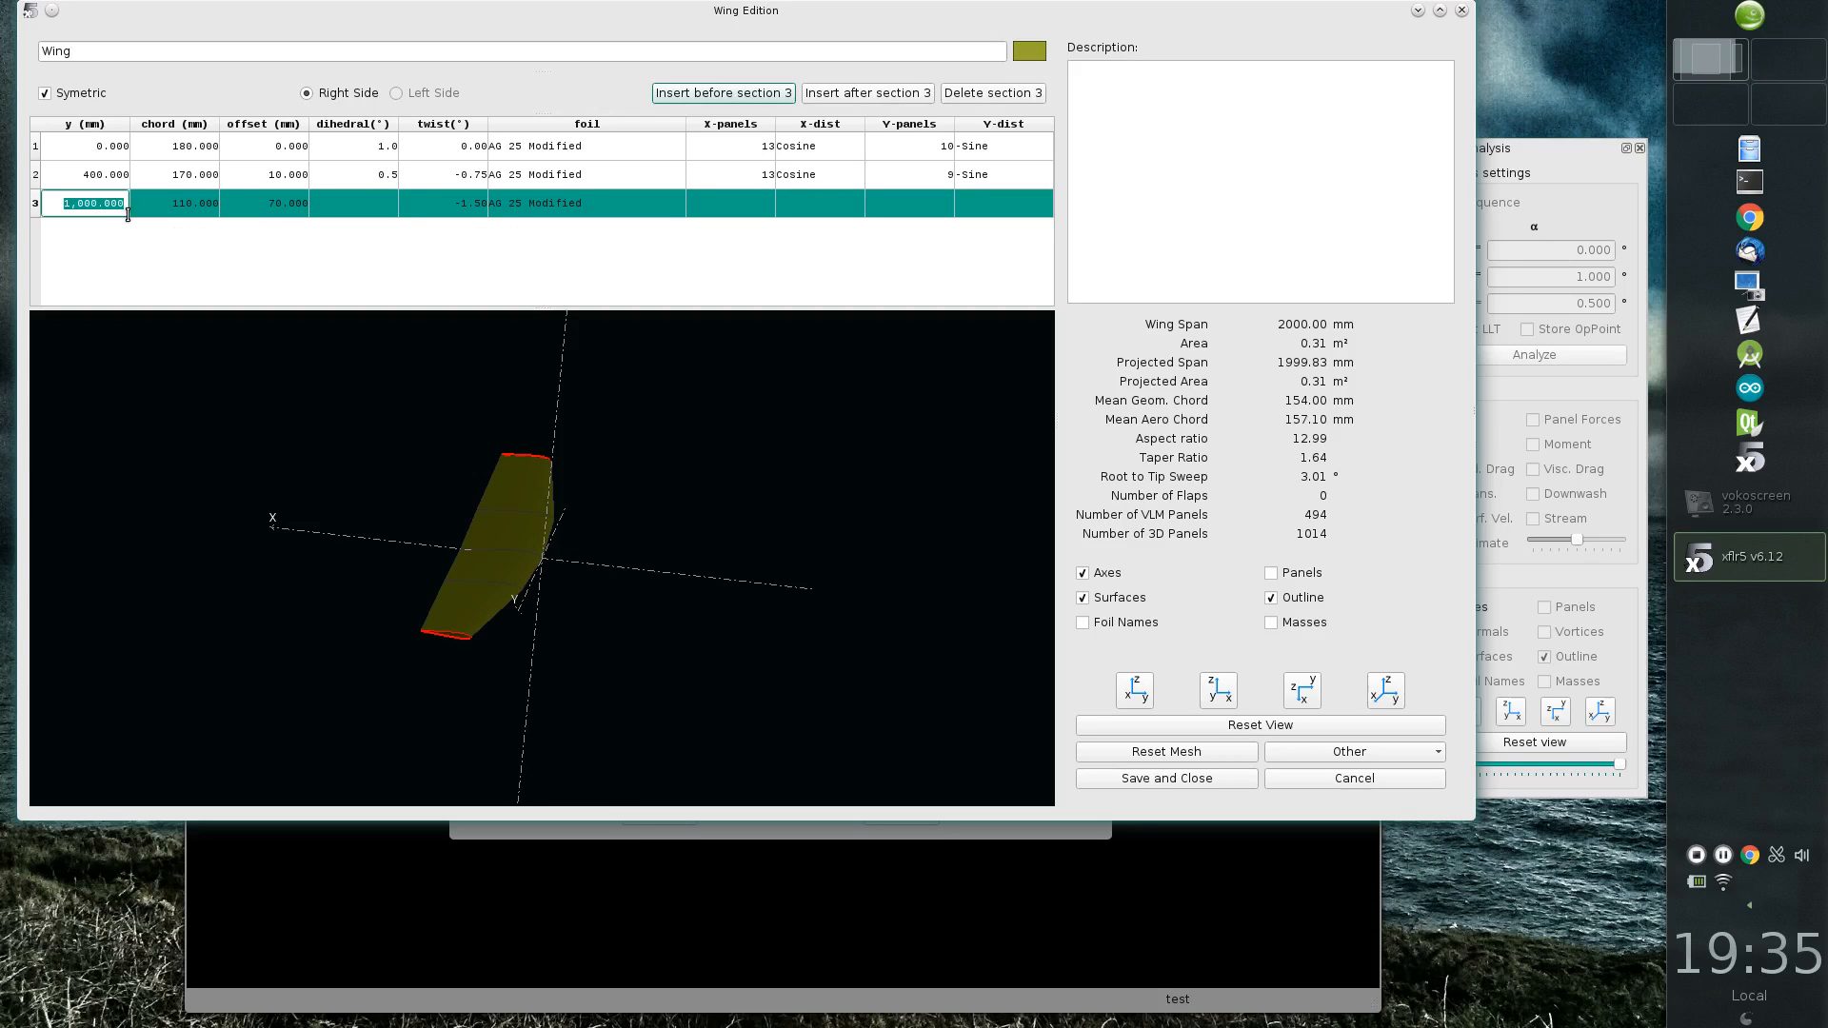
pyautogui.write('750')
pyautogui.press('Return')
# Step: Set the y position of the wing's middle section to 370 mm
pyautogui.moveTo(659, 538); pyautogui.dragTo(540, 658, button='middle')
pyautogui.moveTo(539, 658); pyautogui.dragTo(460, 661)
pyautogui.click(111, 173)
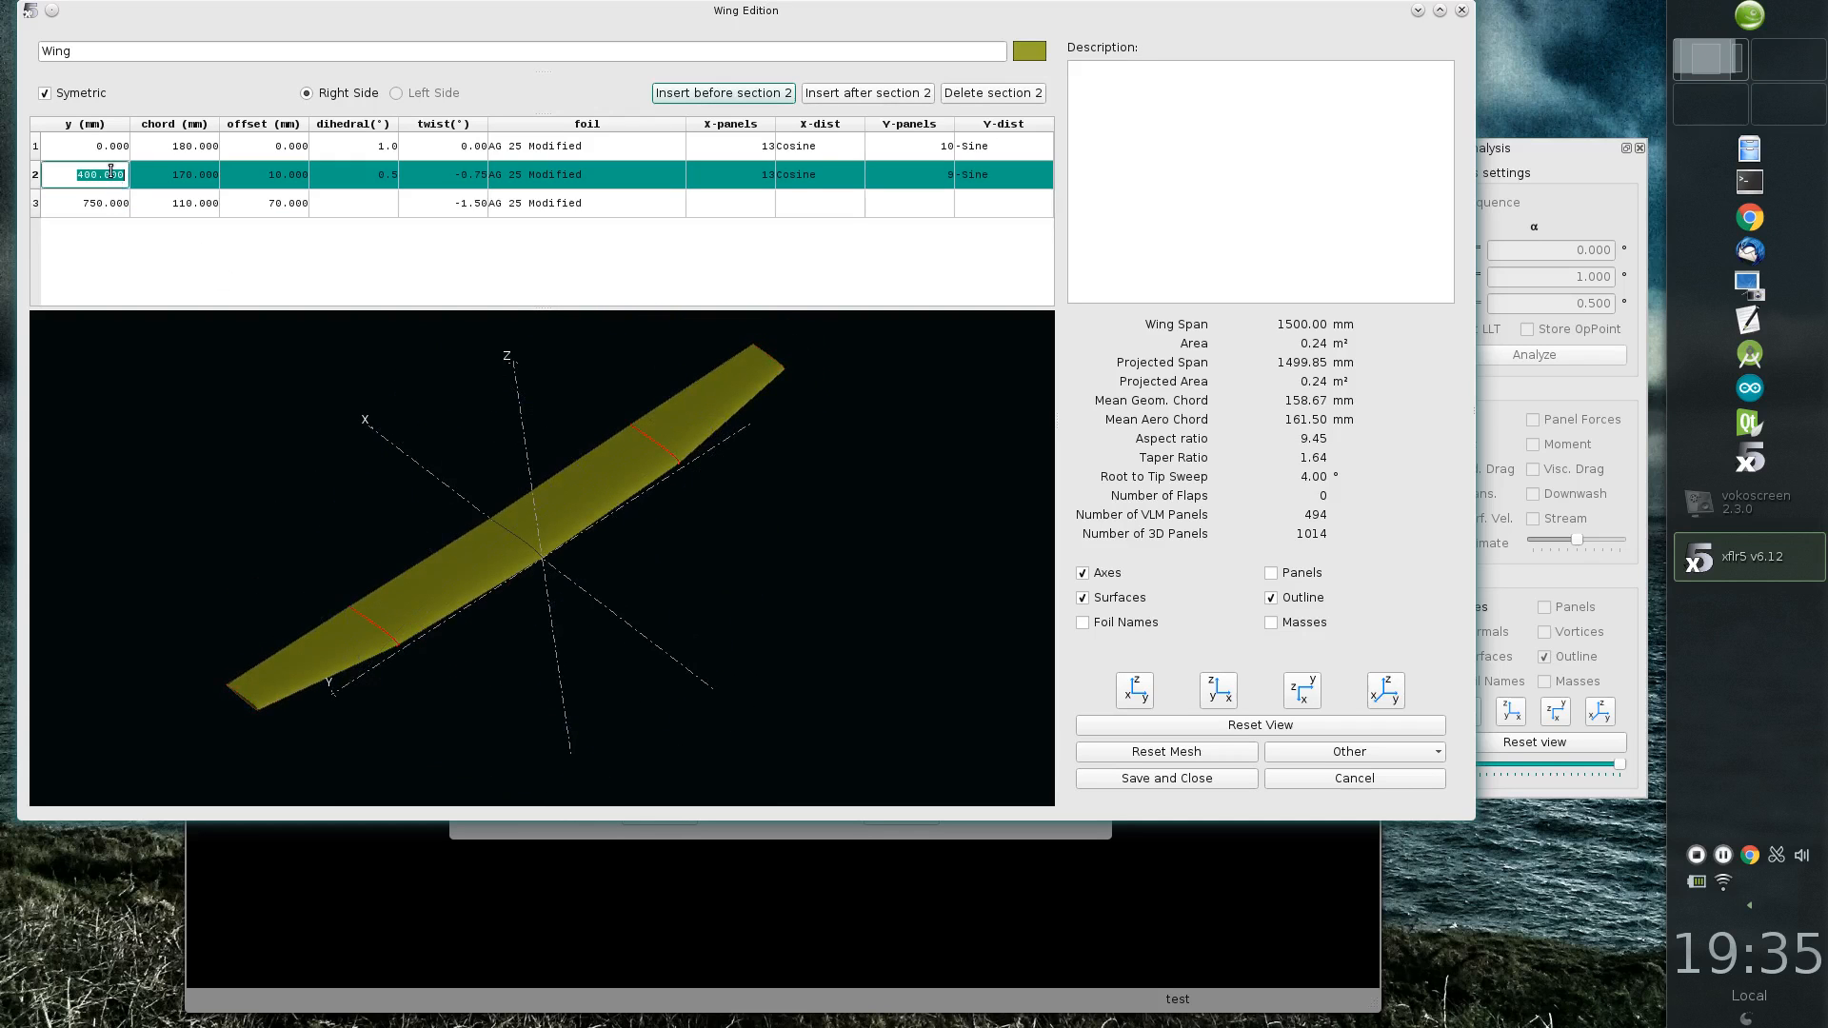
pyautogui.write('370')
pyautogui.press('Return')
# Step: Set the dihedral of the wing's middle section to 2.5°
pyautogui.moveTo(457, 693); pyautogui.dragTo(603, 626)
pyautogui.doubleClick(385, 177)
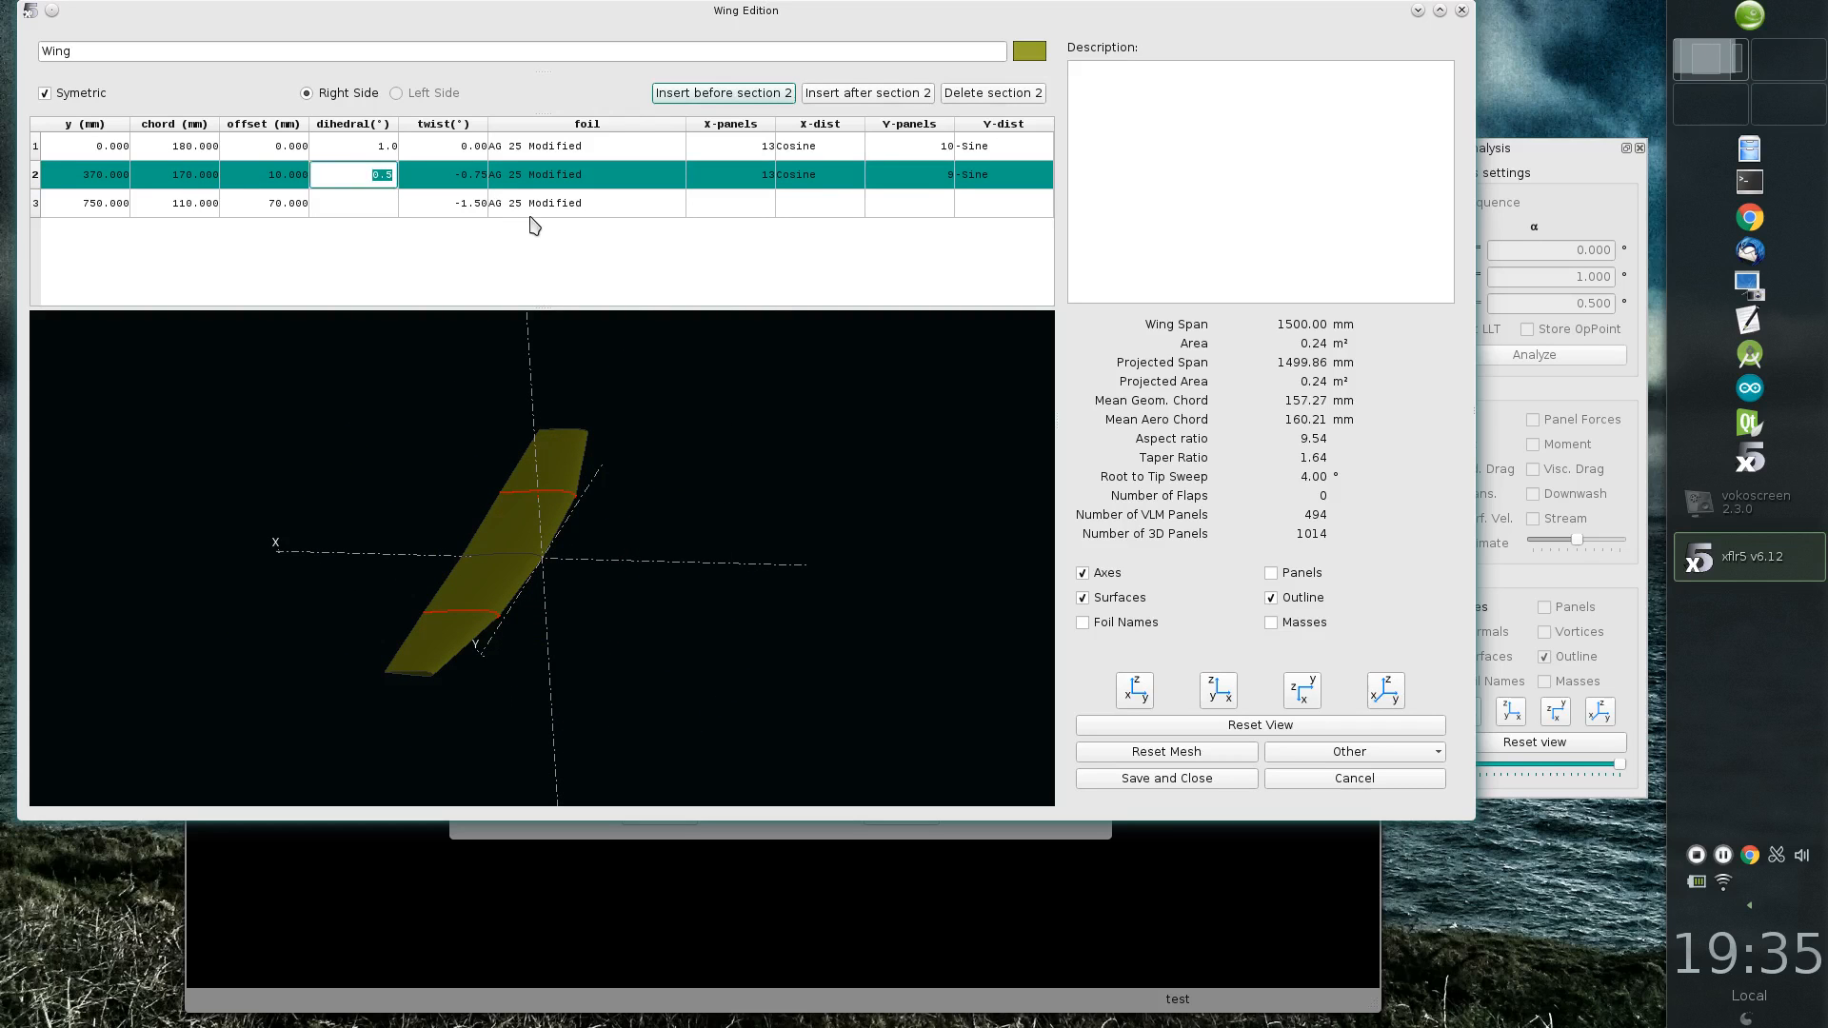
pyautogui.write('2.5')
pyautogui.press('Return')
# Step: Display the wing's panels and change the middle section's Y-distribution to Cosine
pyautogui.moveTo(519, 564); pyautogui.dragTo(589, 662)
pyautogui.click(1283, 573)
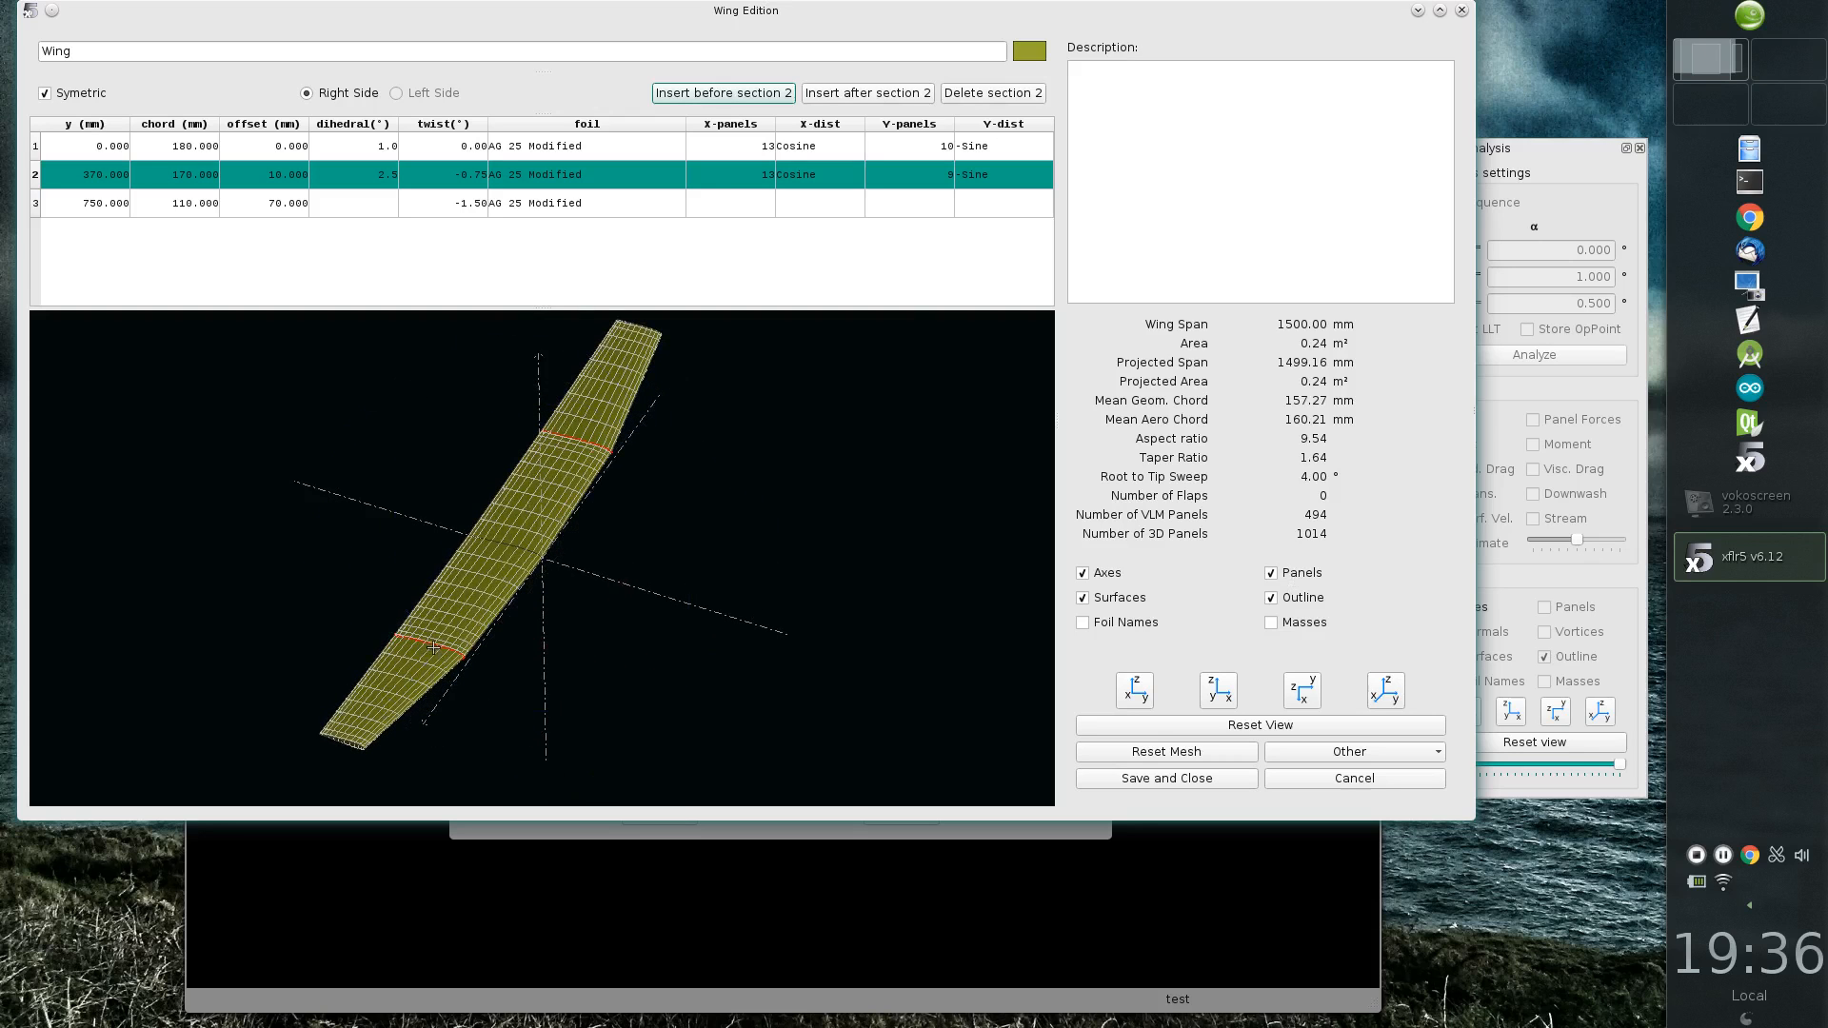
pyautogui.scroll(6, 444, 647)
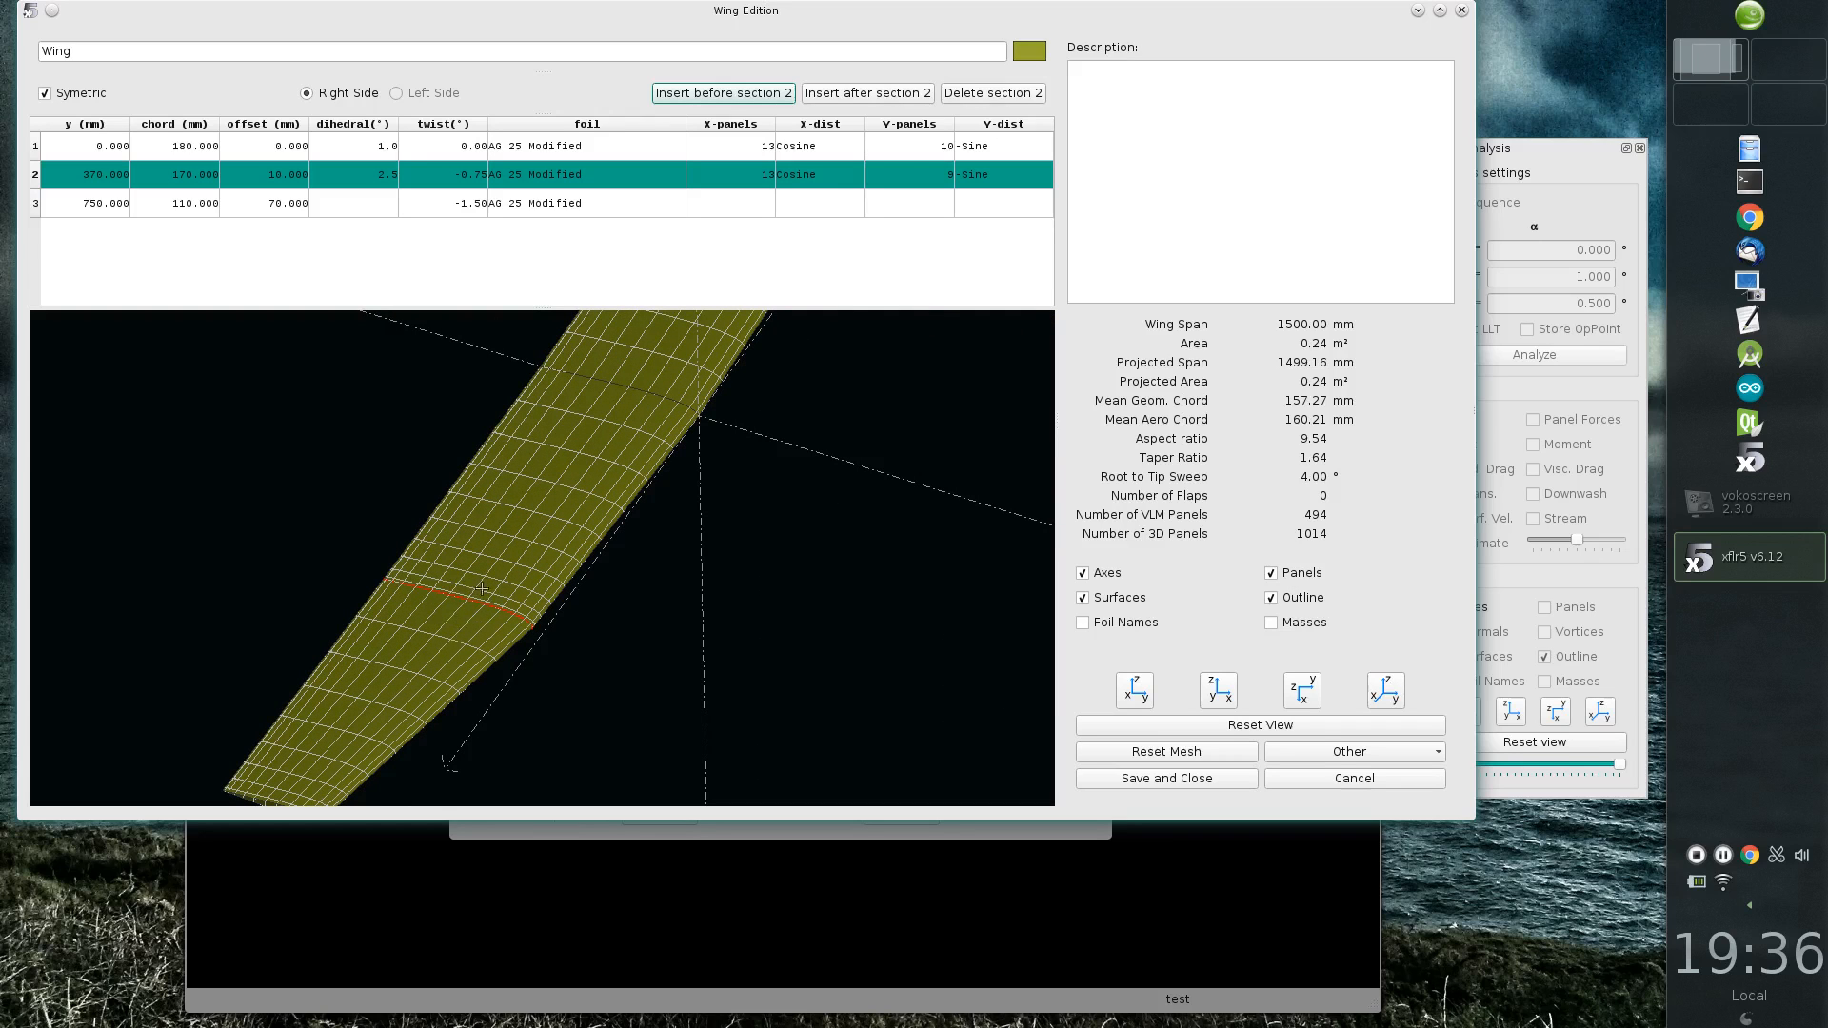
pyautogui.doubleClick(980, 174)
pyautogui.click(988, 173)
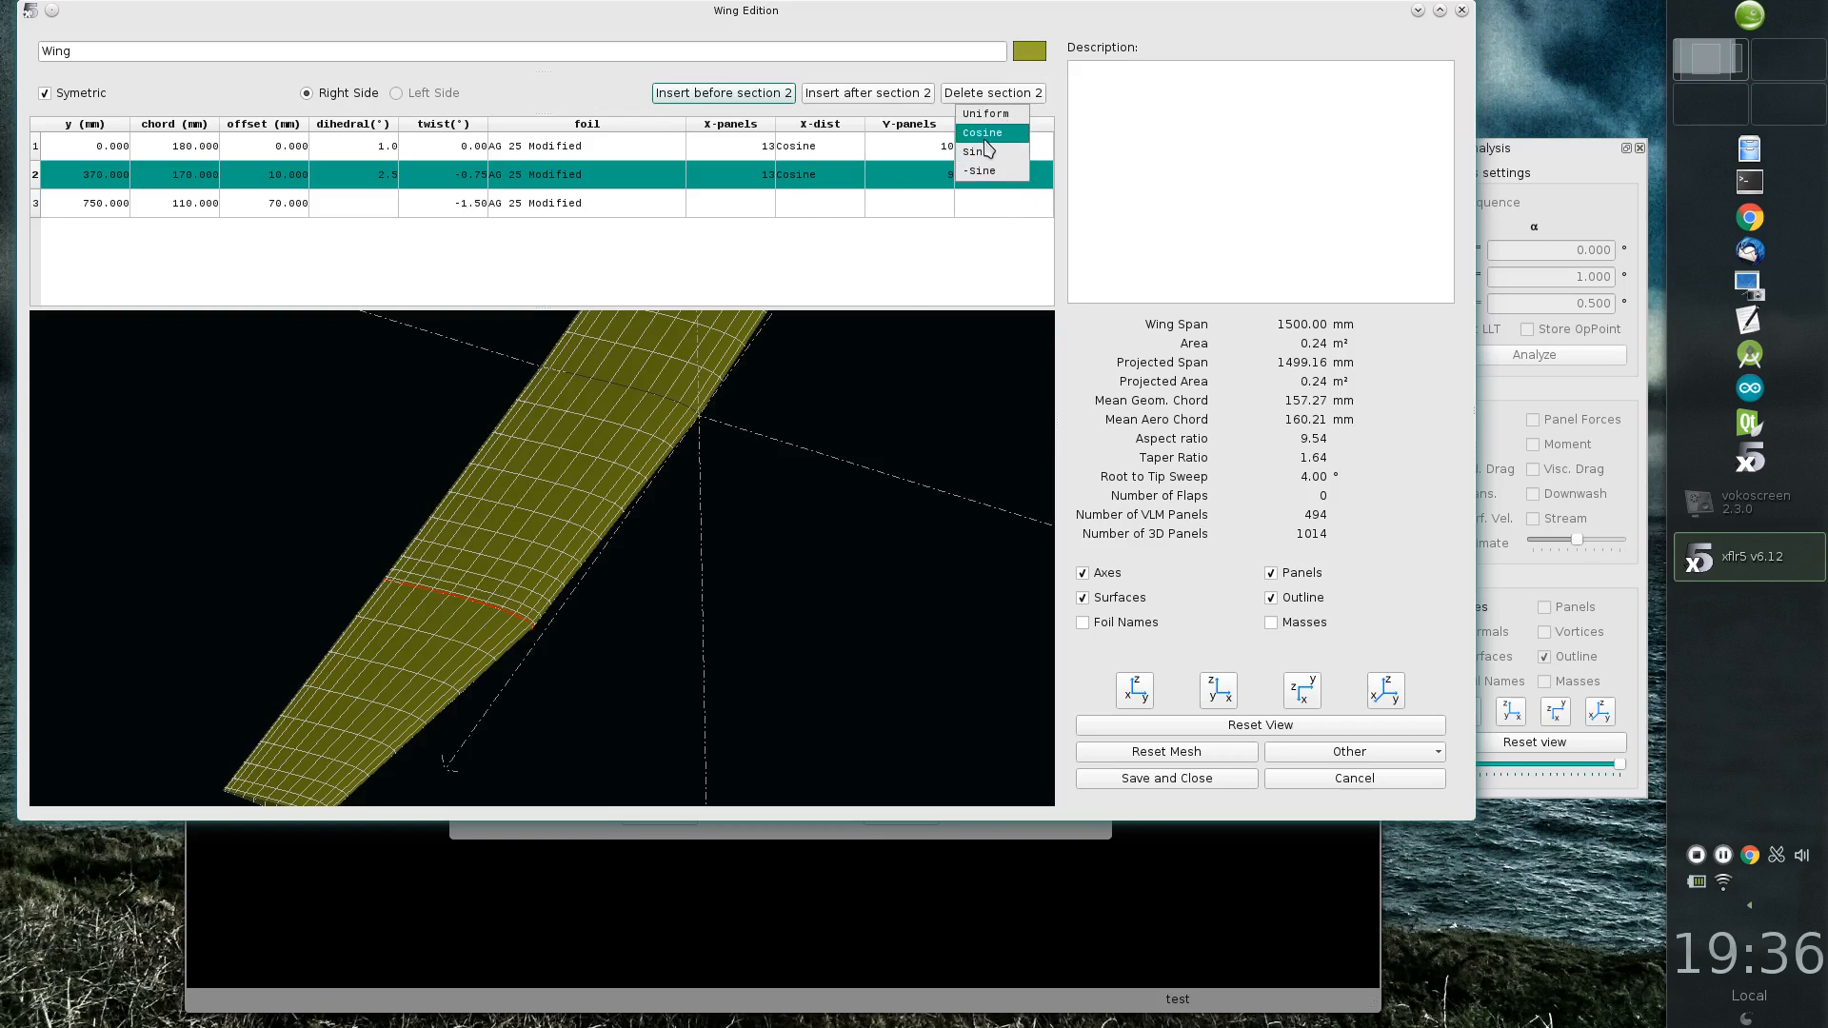
pyautogui.click(983, 132)
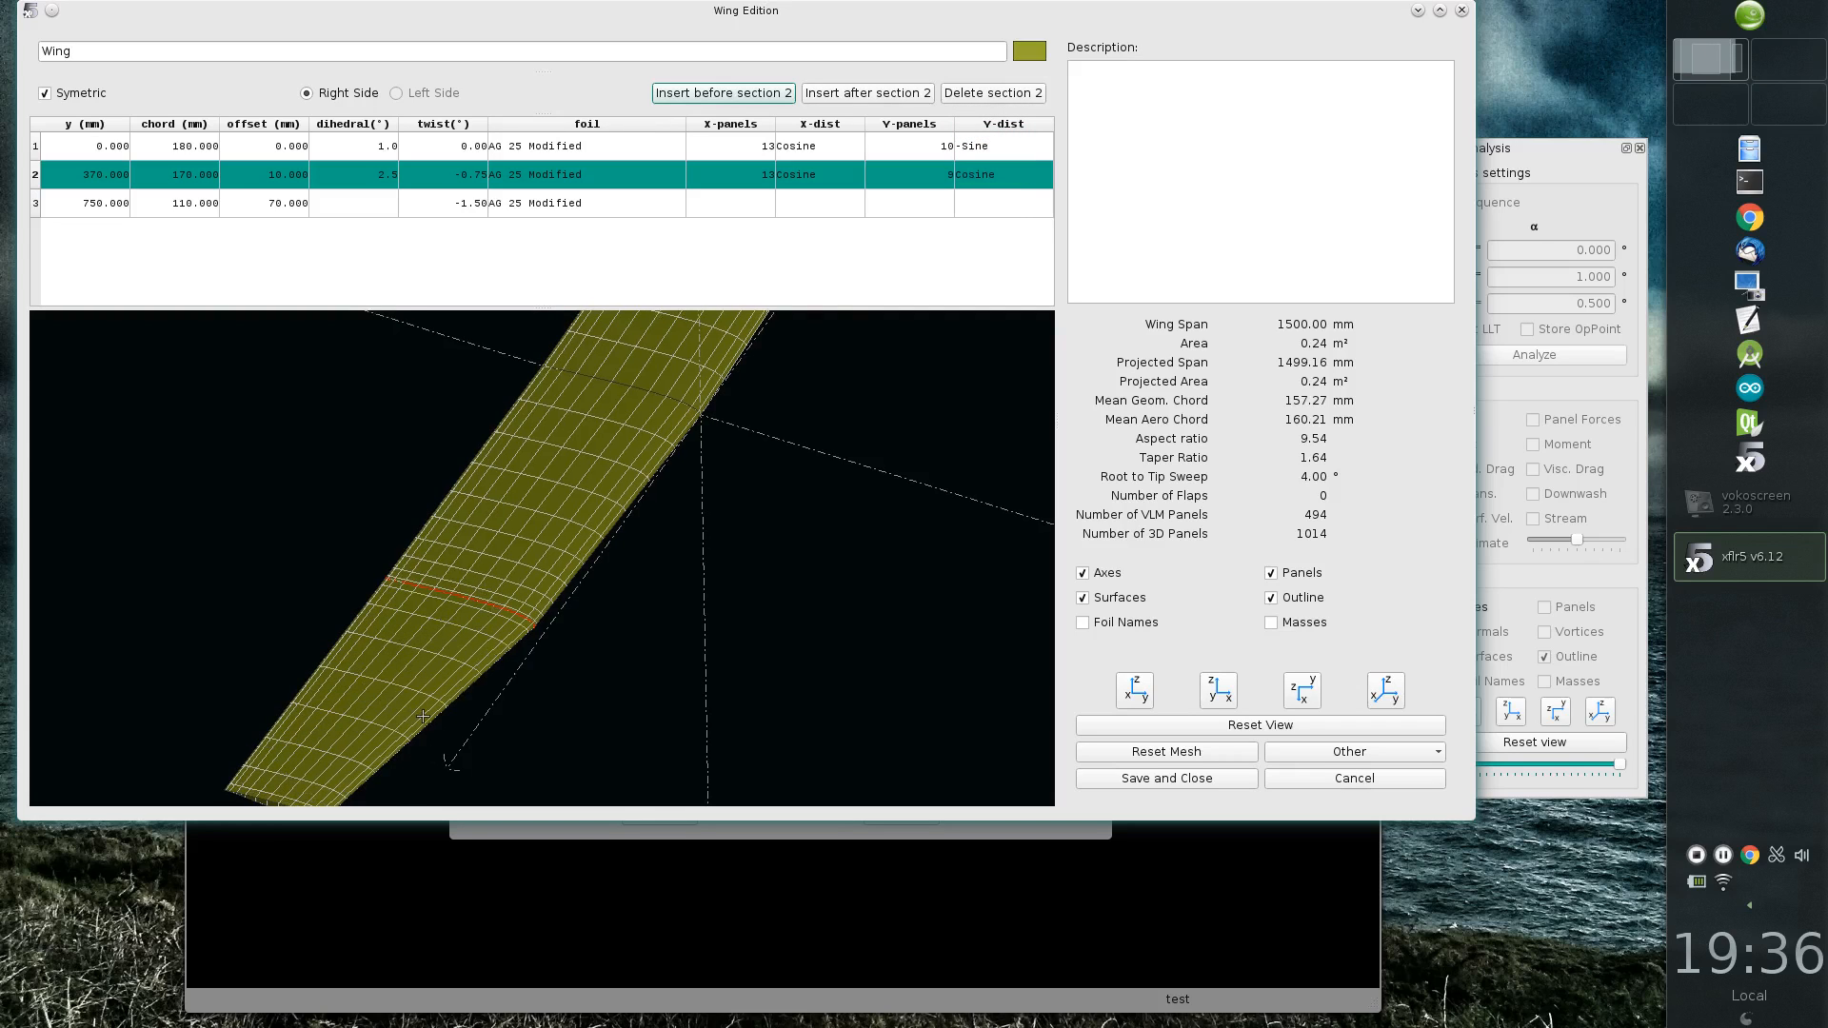
# Step: Set the number of Y-panels to 13 for both the middle section and the root section
pyautogui.doubleClick(919, 174)
pyautogui.press('Return')
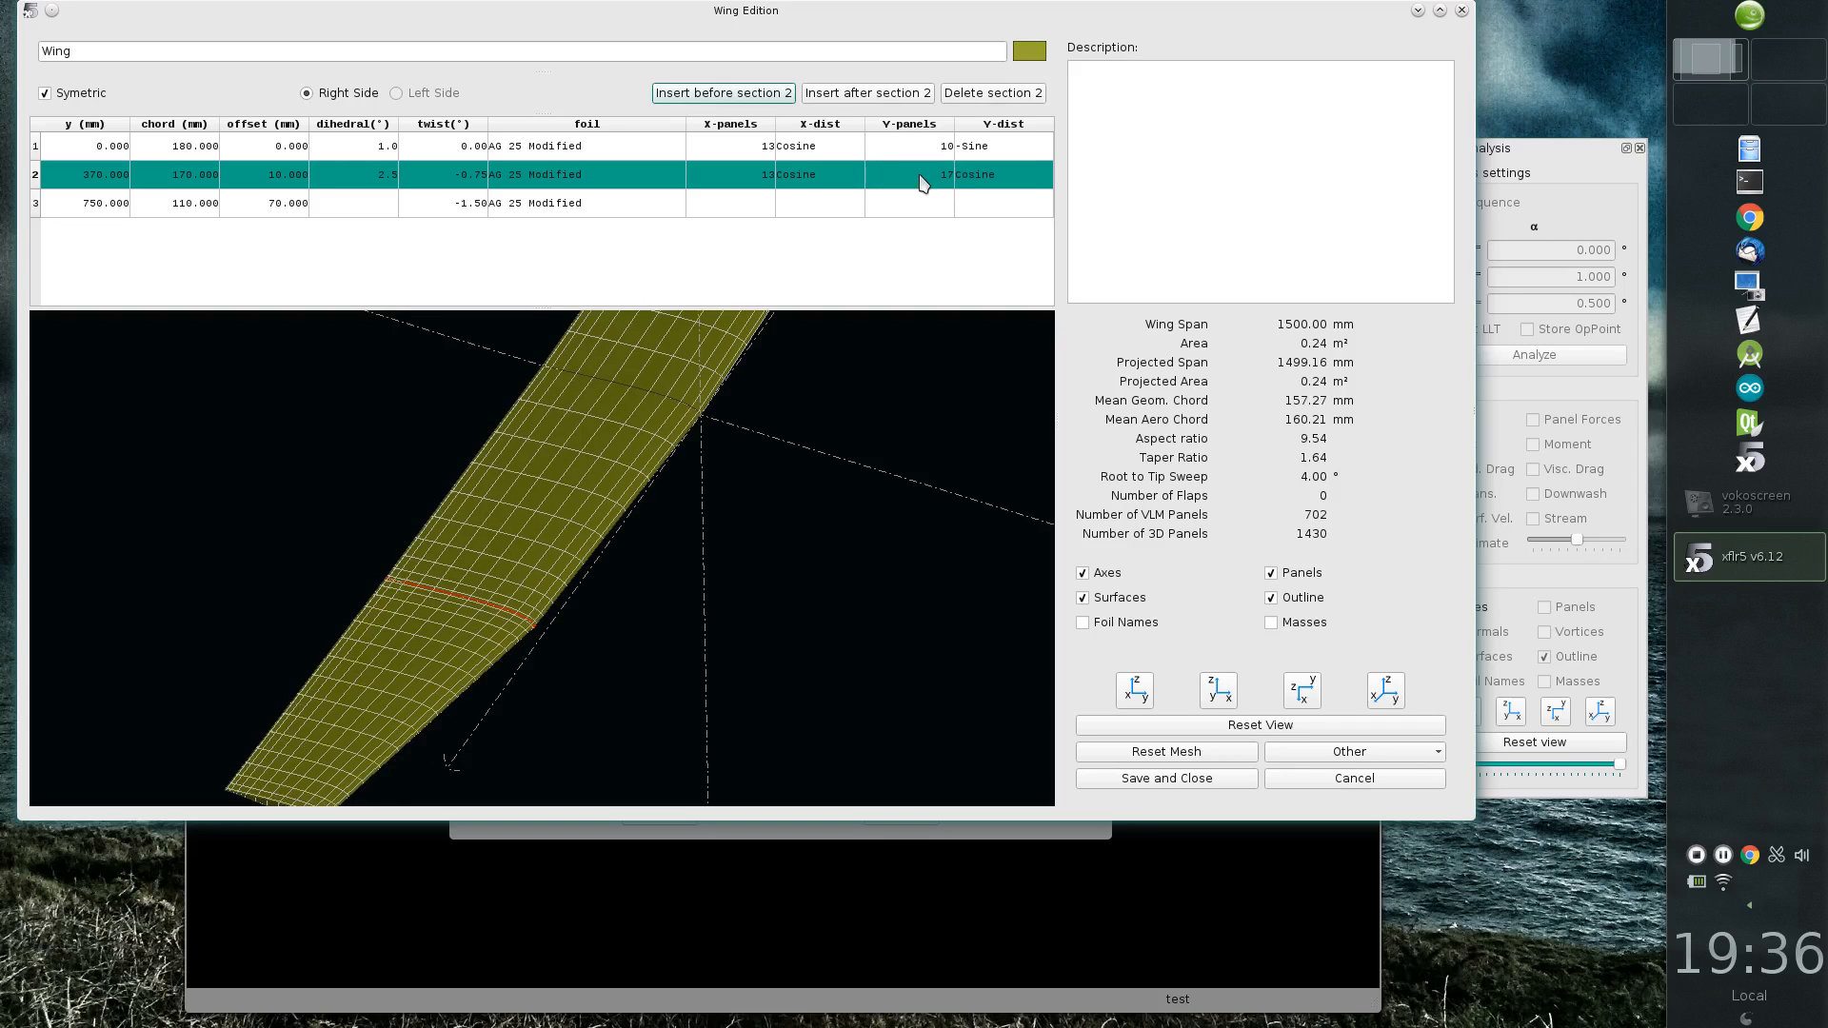
pyautogui.doubleClick(920, 174)
pyautogui.write('1')
pyautogui.press('Return')
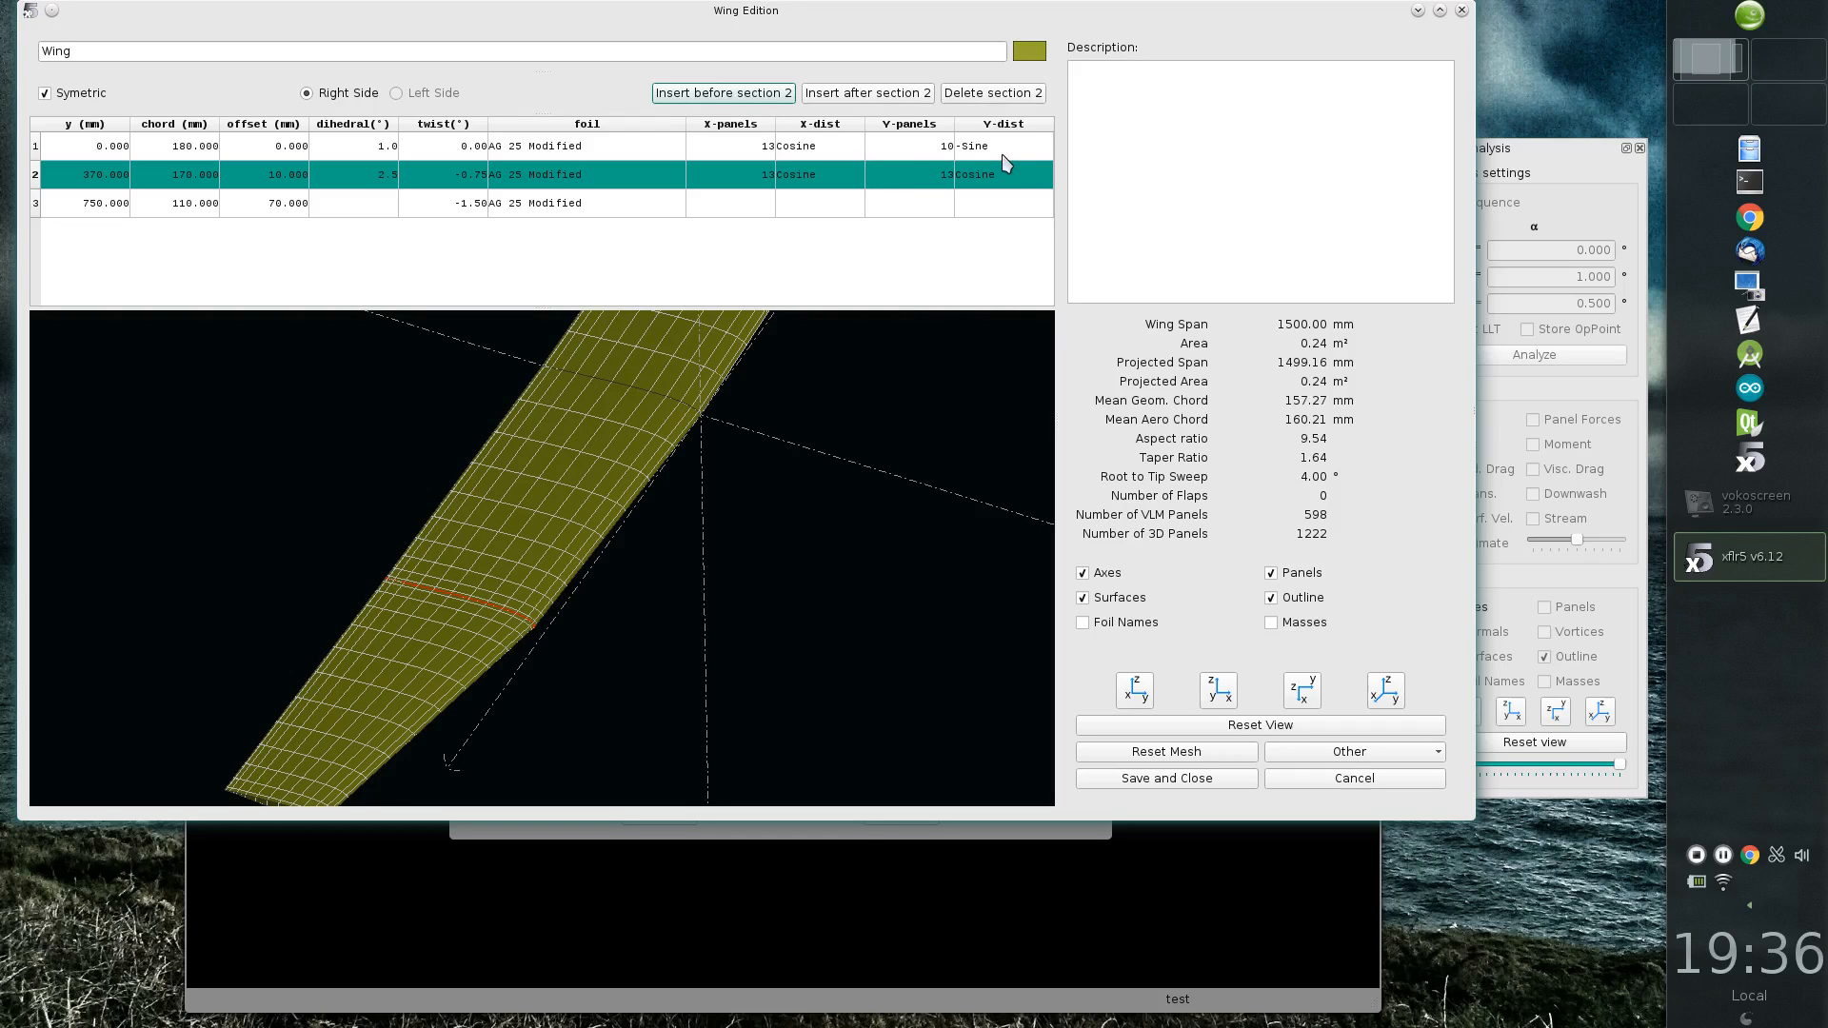
pyautogui.doubleClick(897, 146)
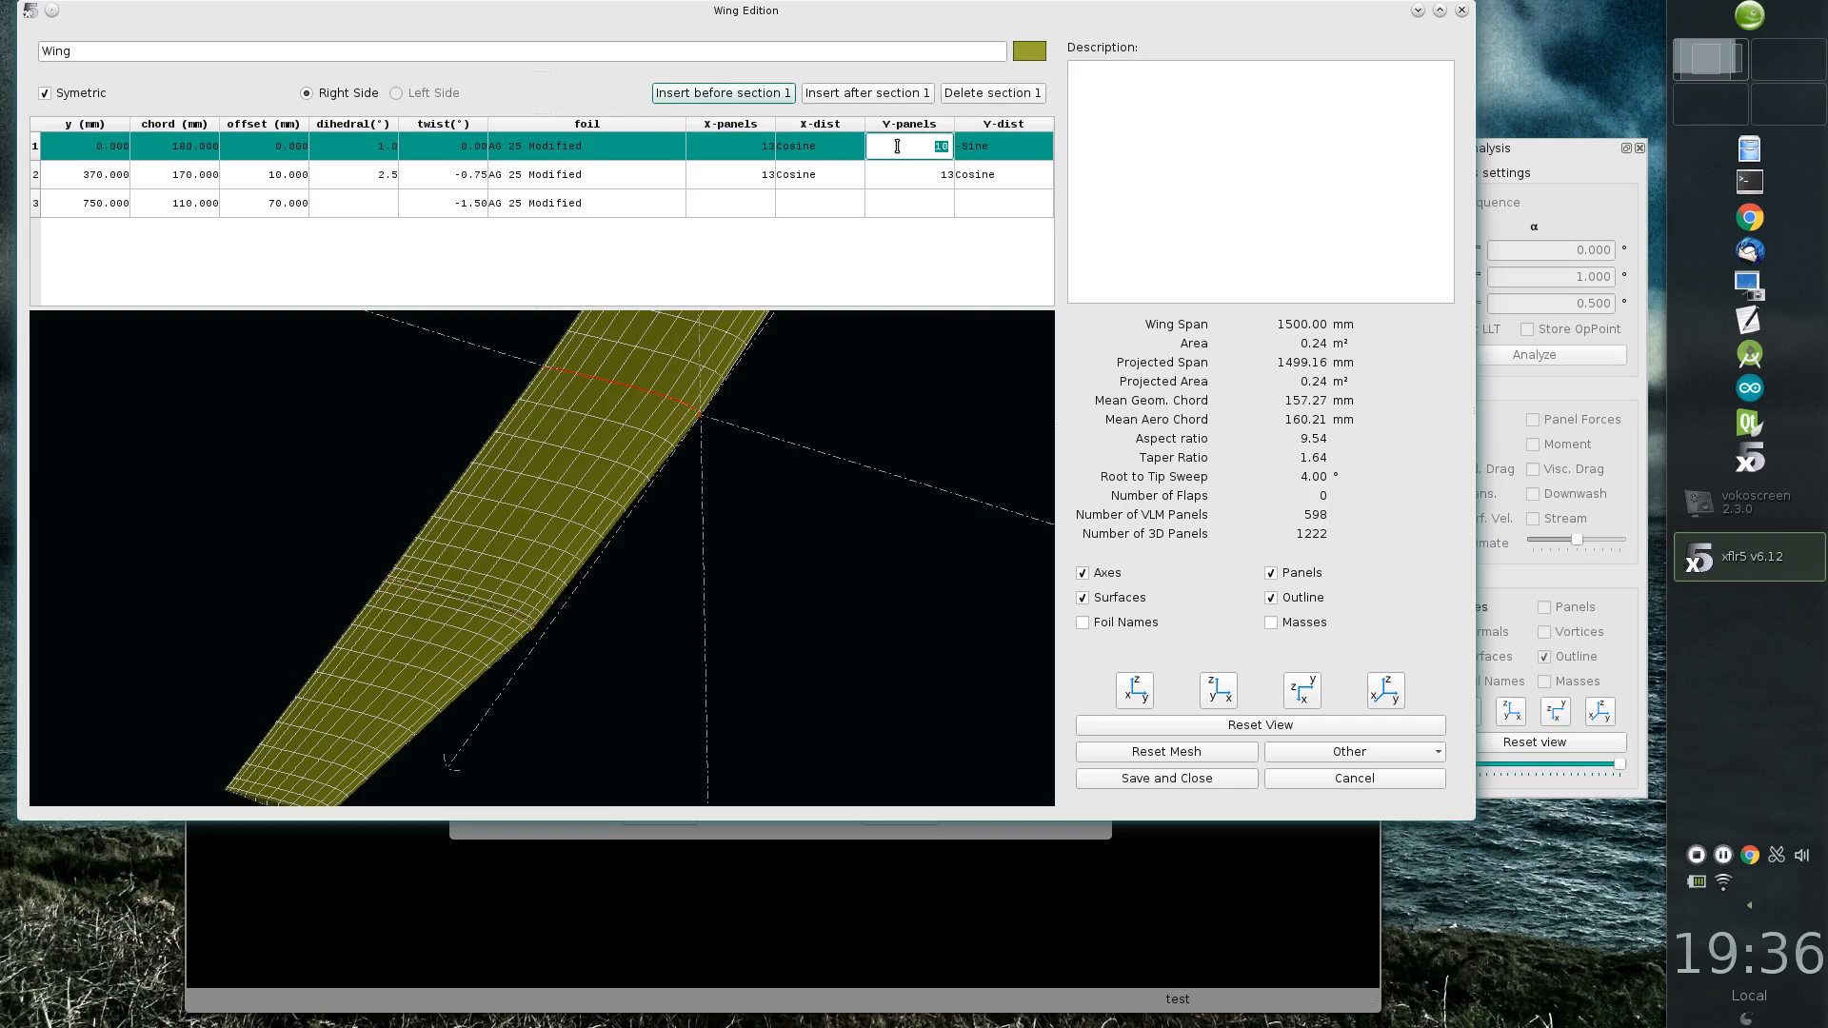
pyautogui.write('13')
pyautogui.press('Return')
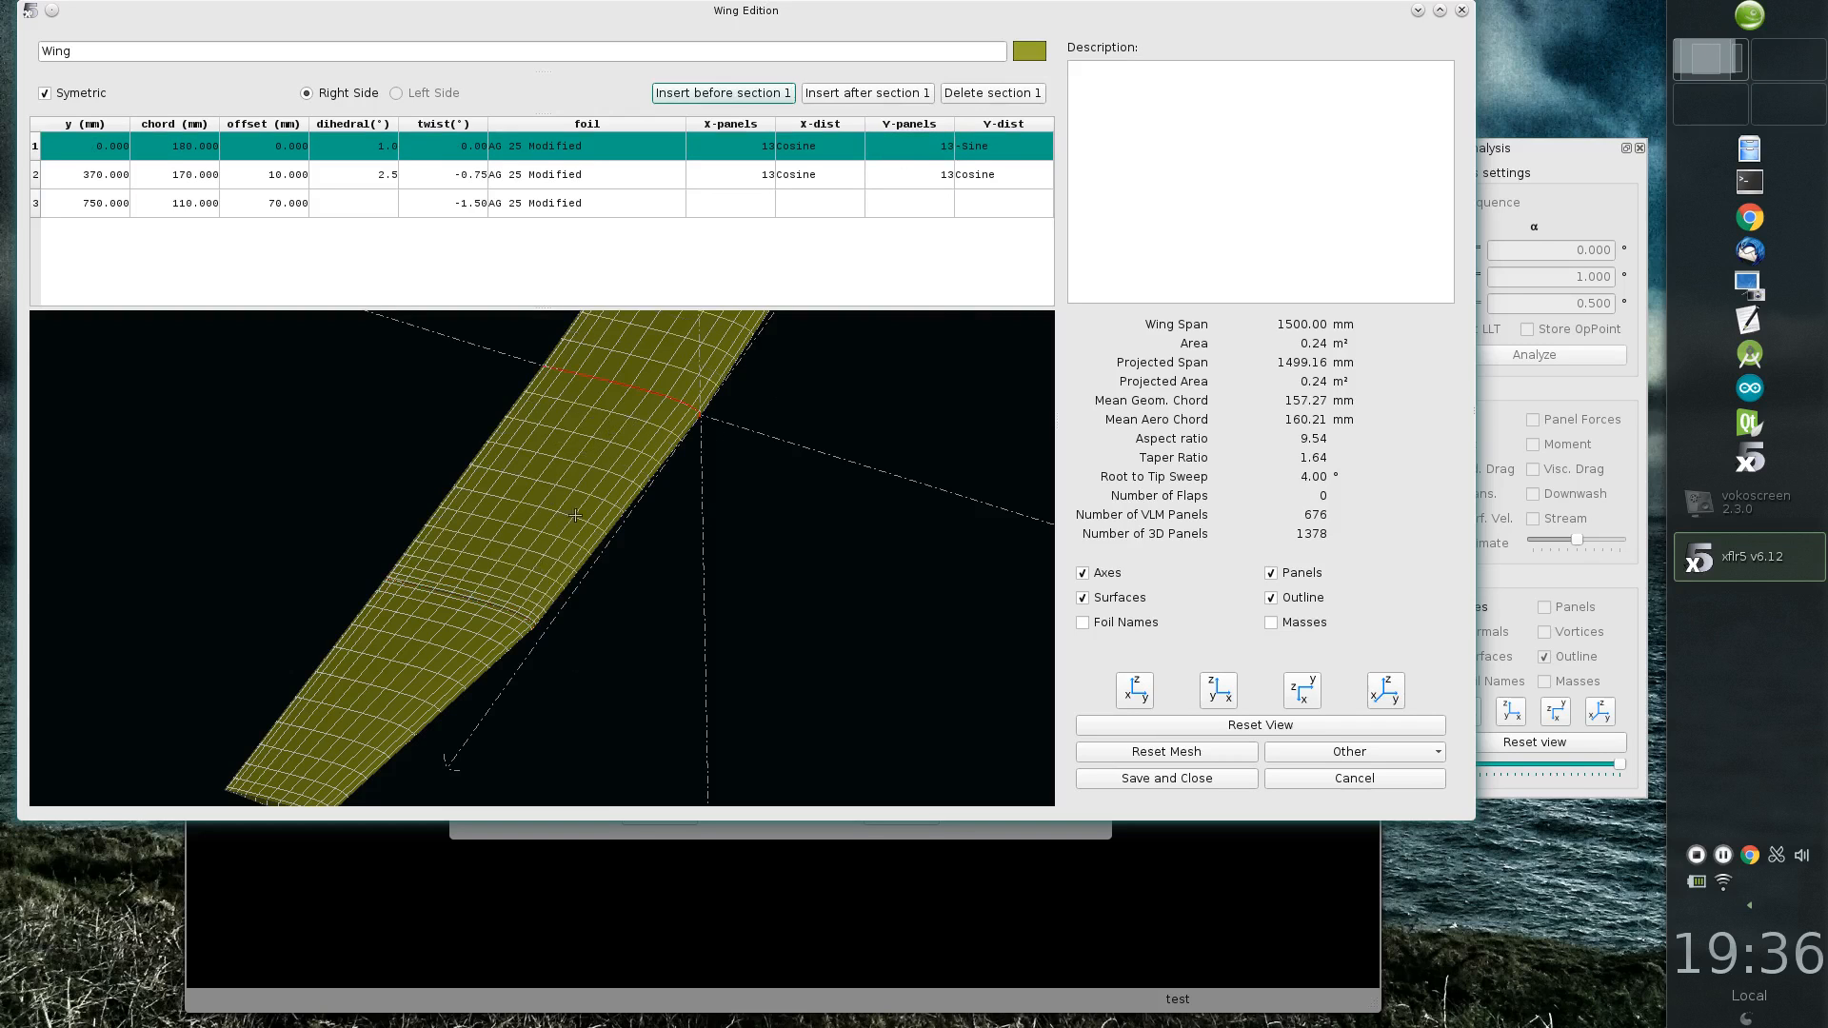
# Step: Hide the wing's panels and change the wing colour to light blue (#64aeb9)
pyautogui.scroll(-5, 700, 590)
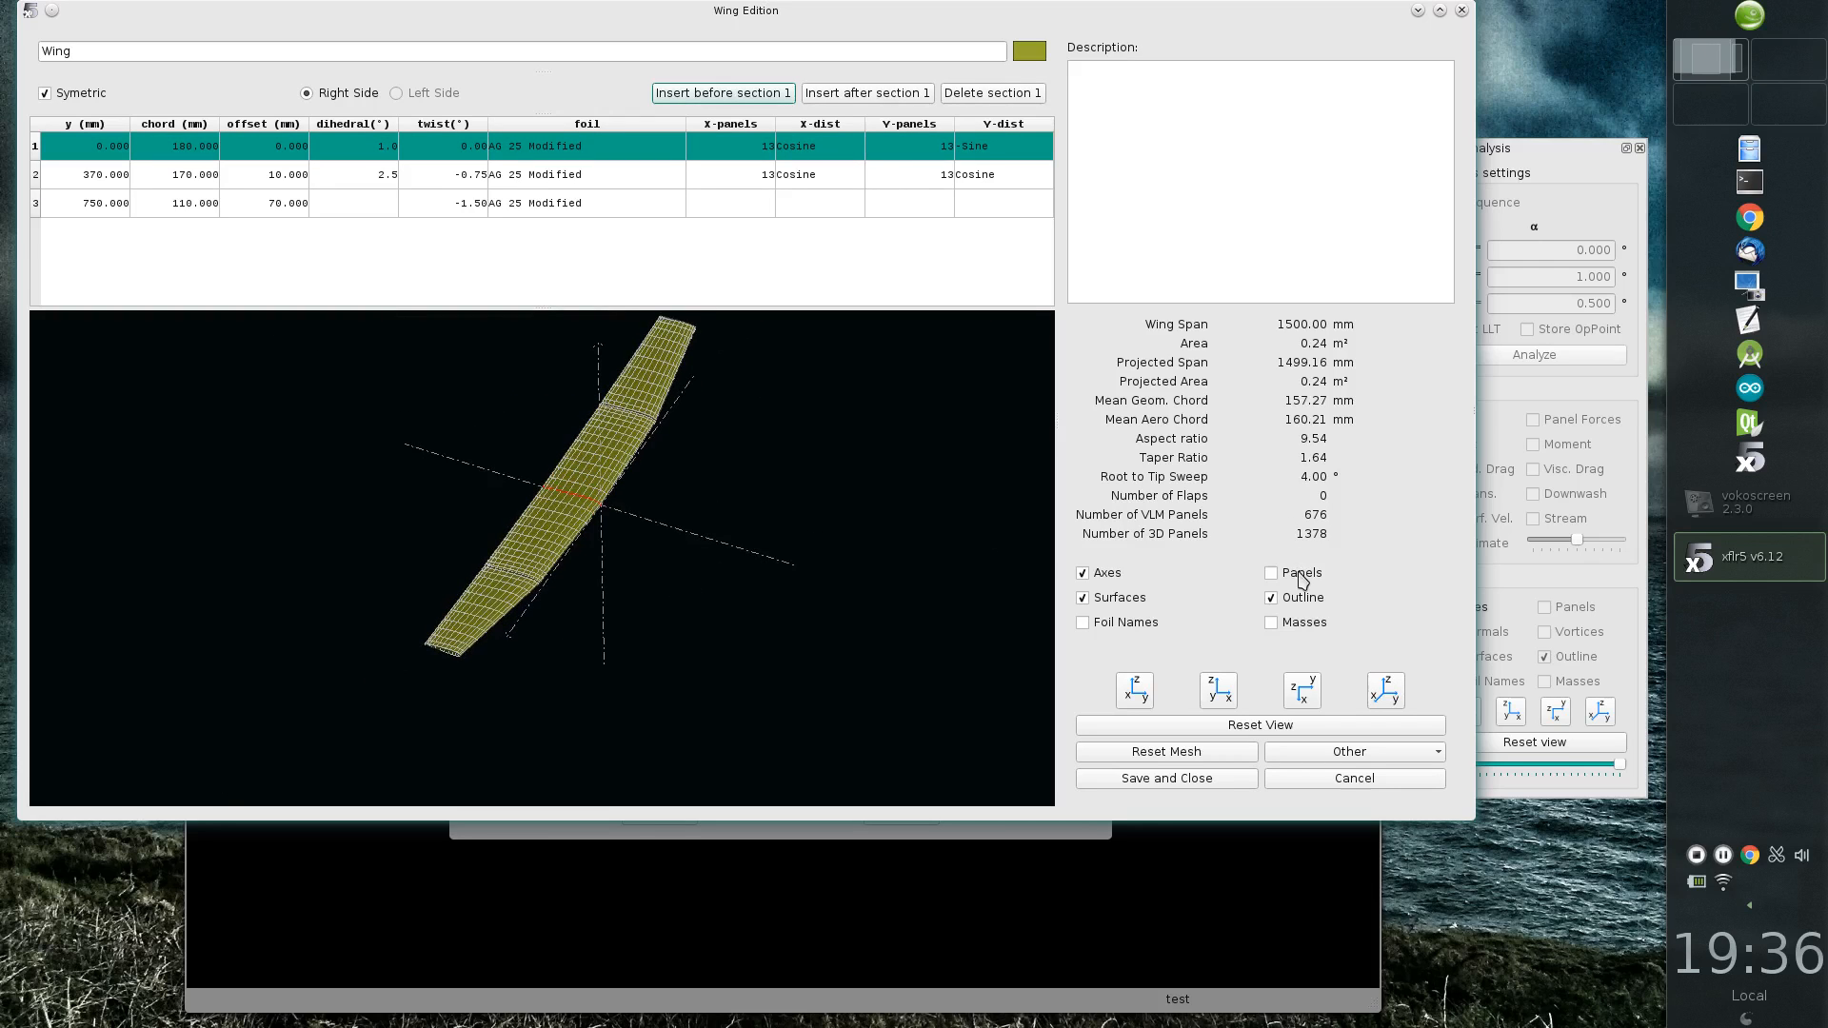
pyautogui.click(1297, 572)
pyautogui.click(1040, 55)
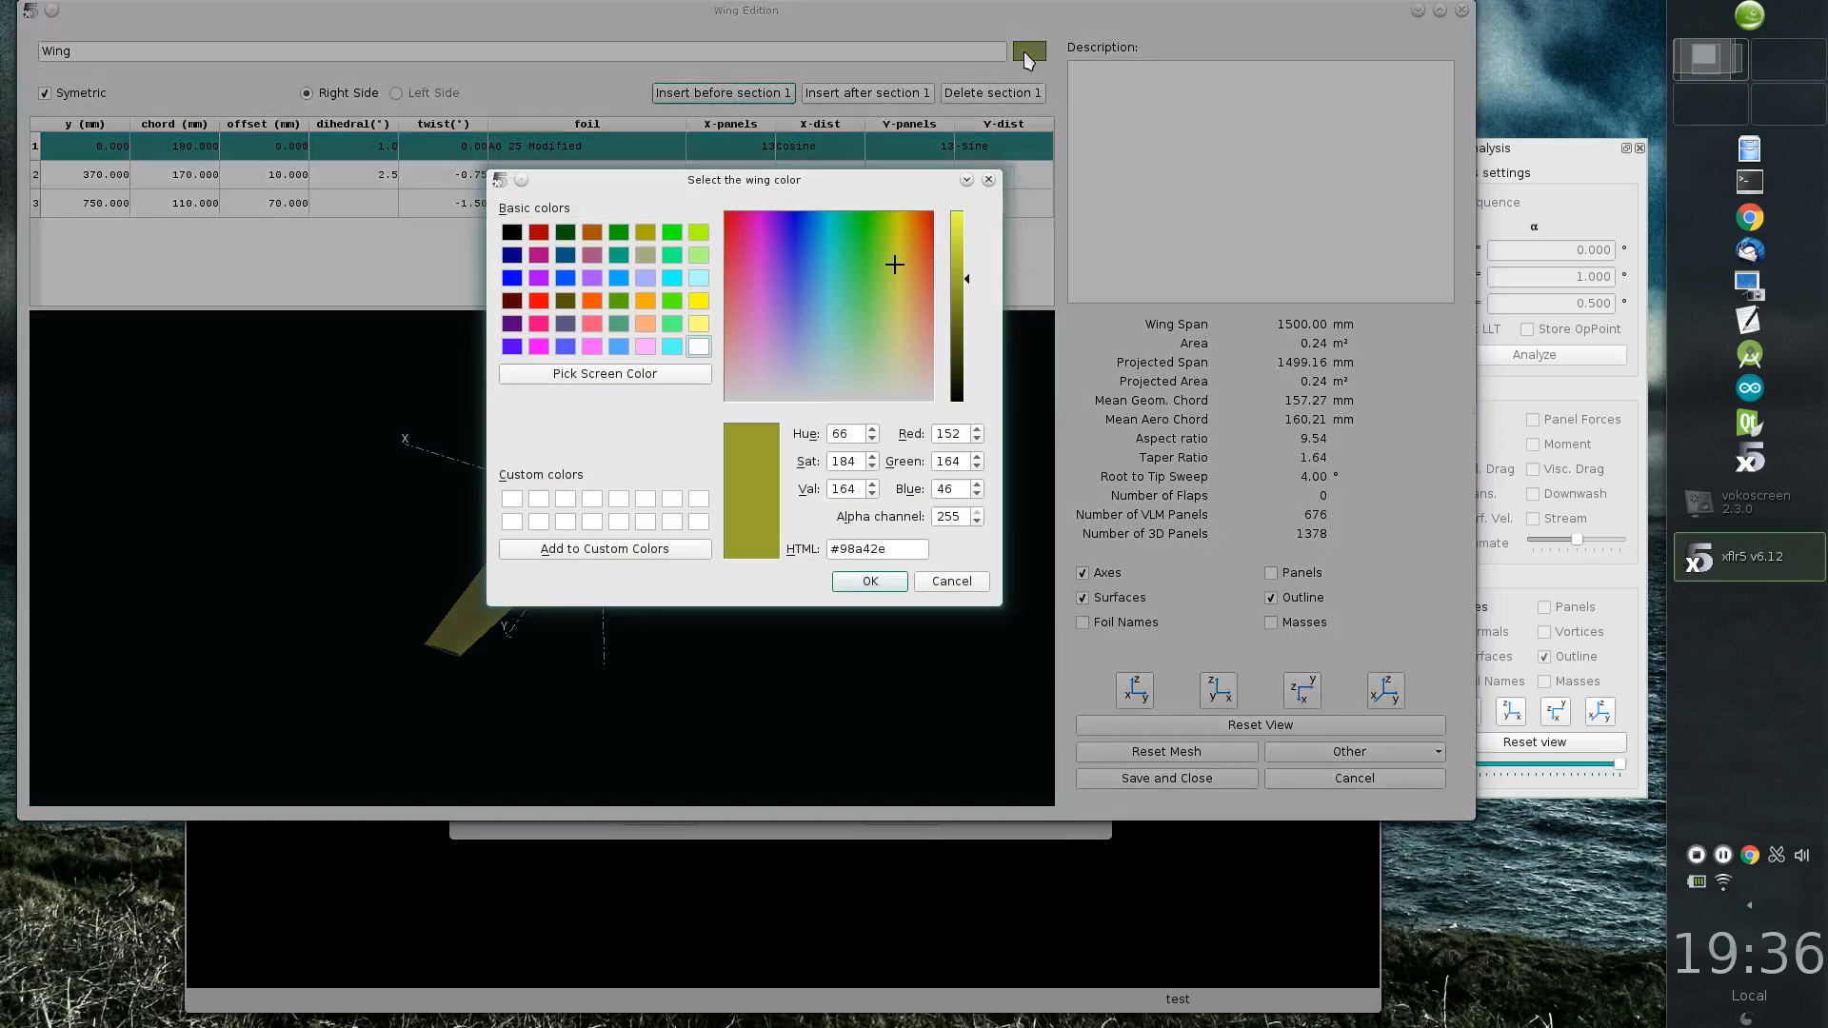
pyautogui.click(825, 313)
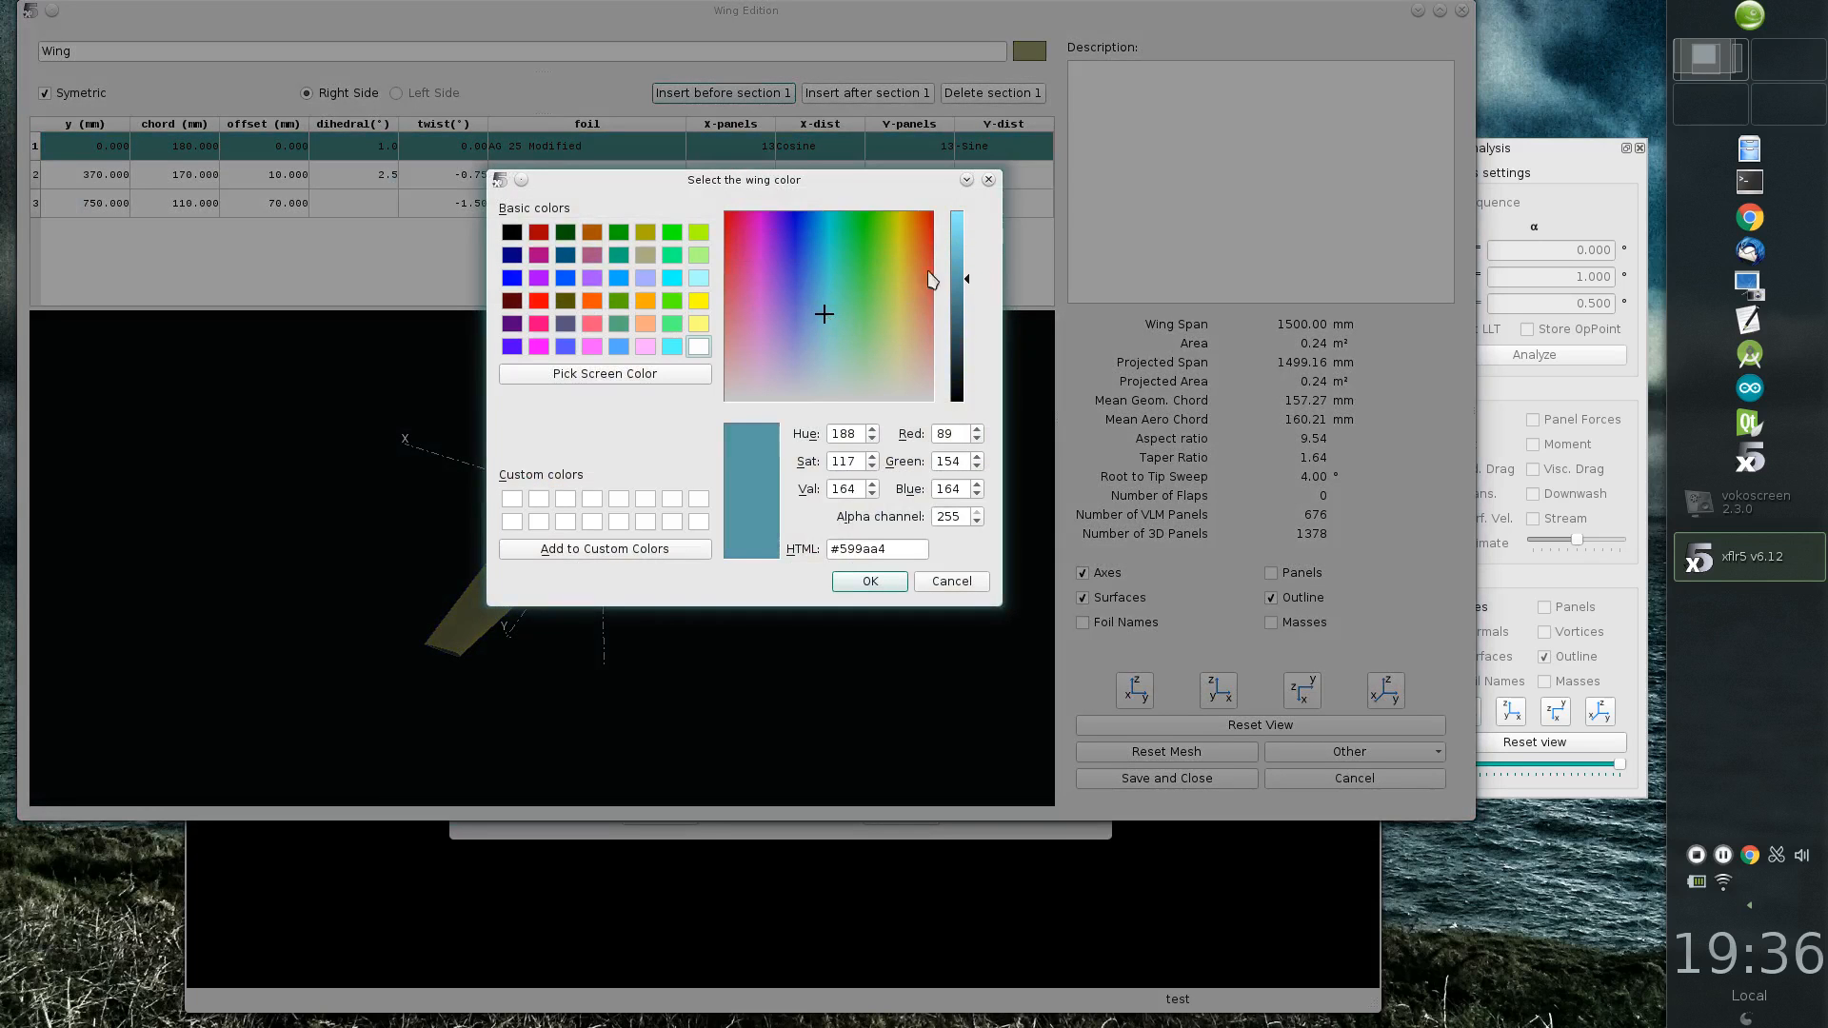
pyautogui.click(962, 270)
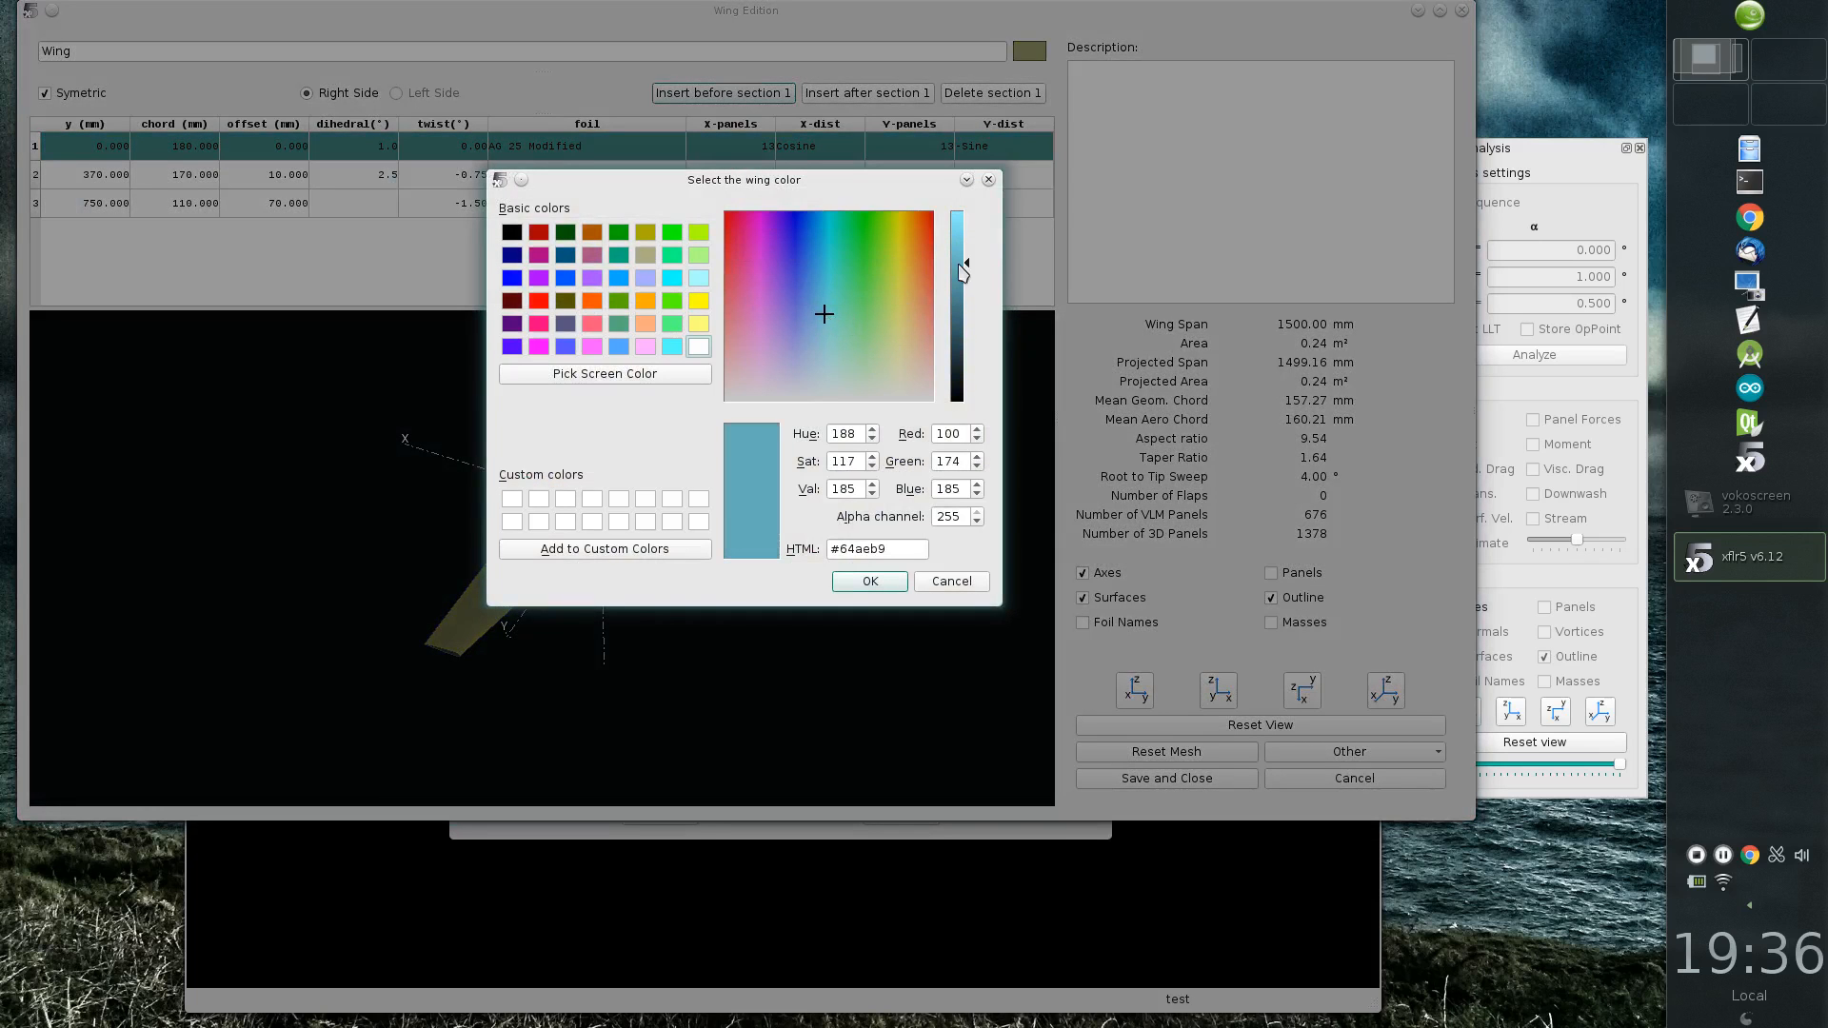
pyautogui.click(872, 583)
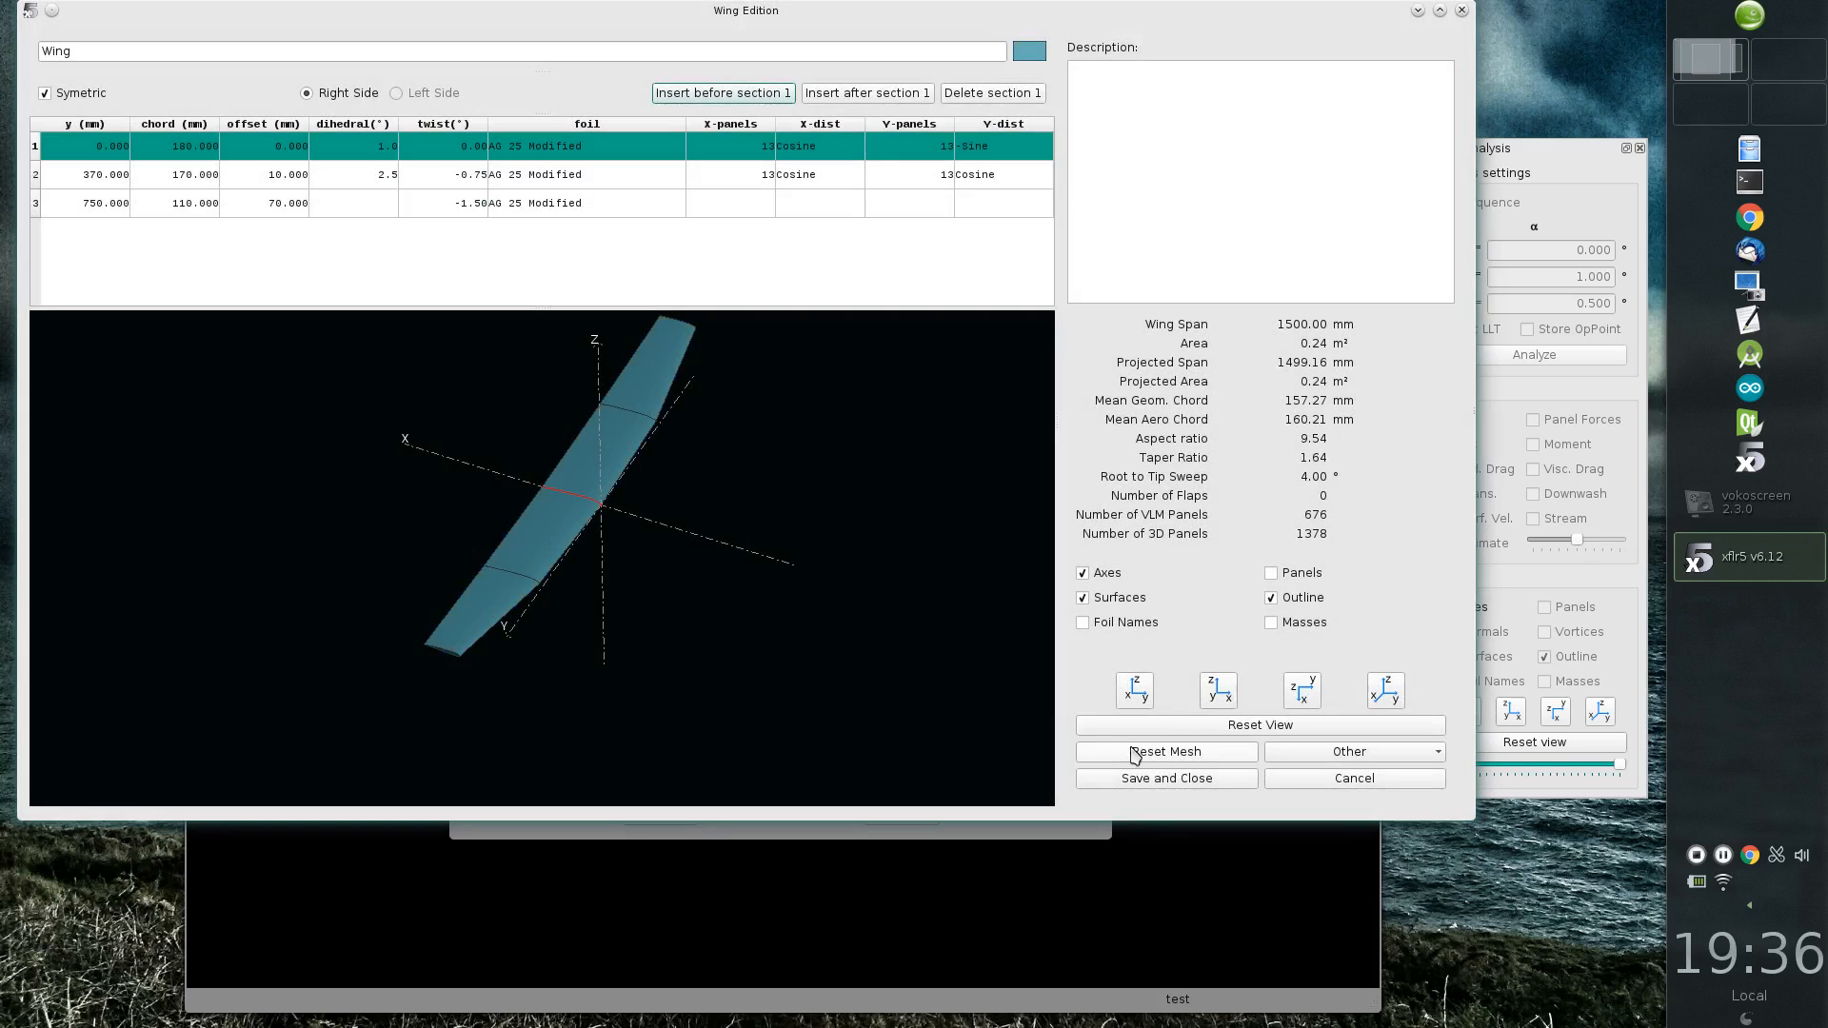
# Step: Brighten the main wing's colour to #74cbd6 and save the wing definition
pyautogui.click(1030, 53)
pyautogui.click(961, 238)
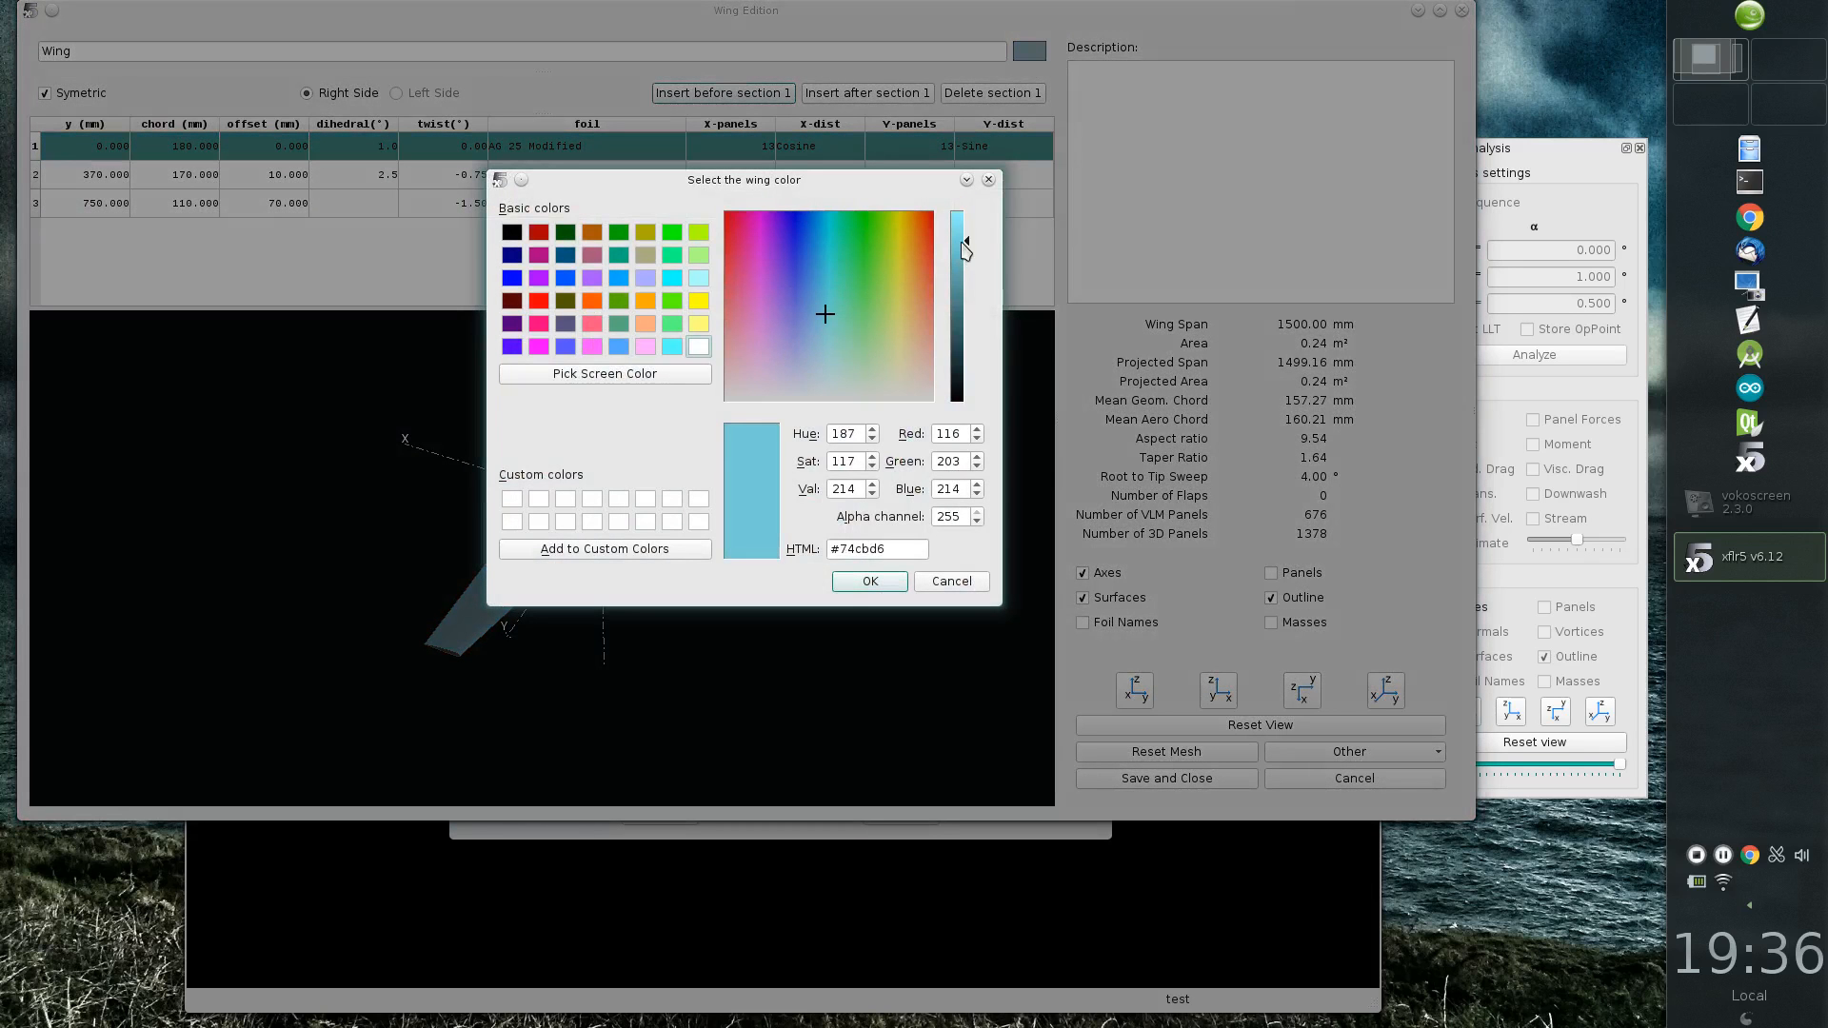
pyautogui.click(870, 582)
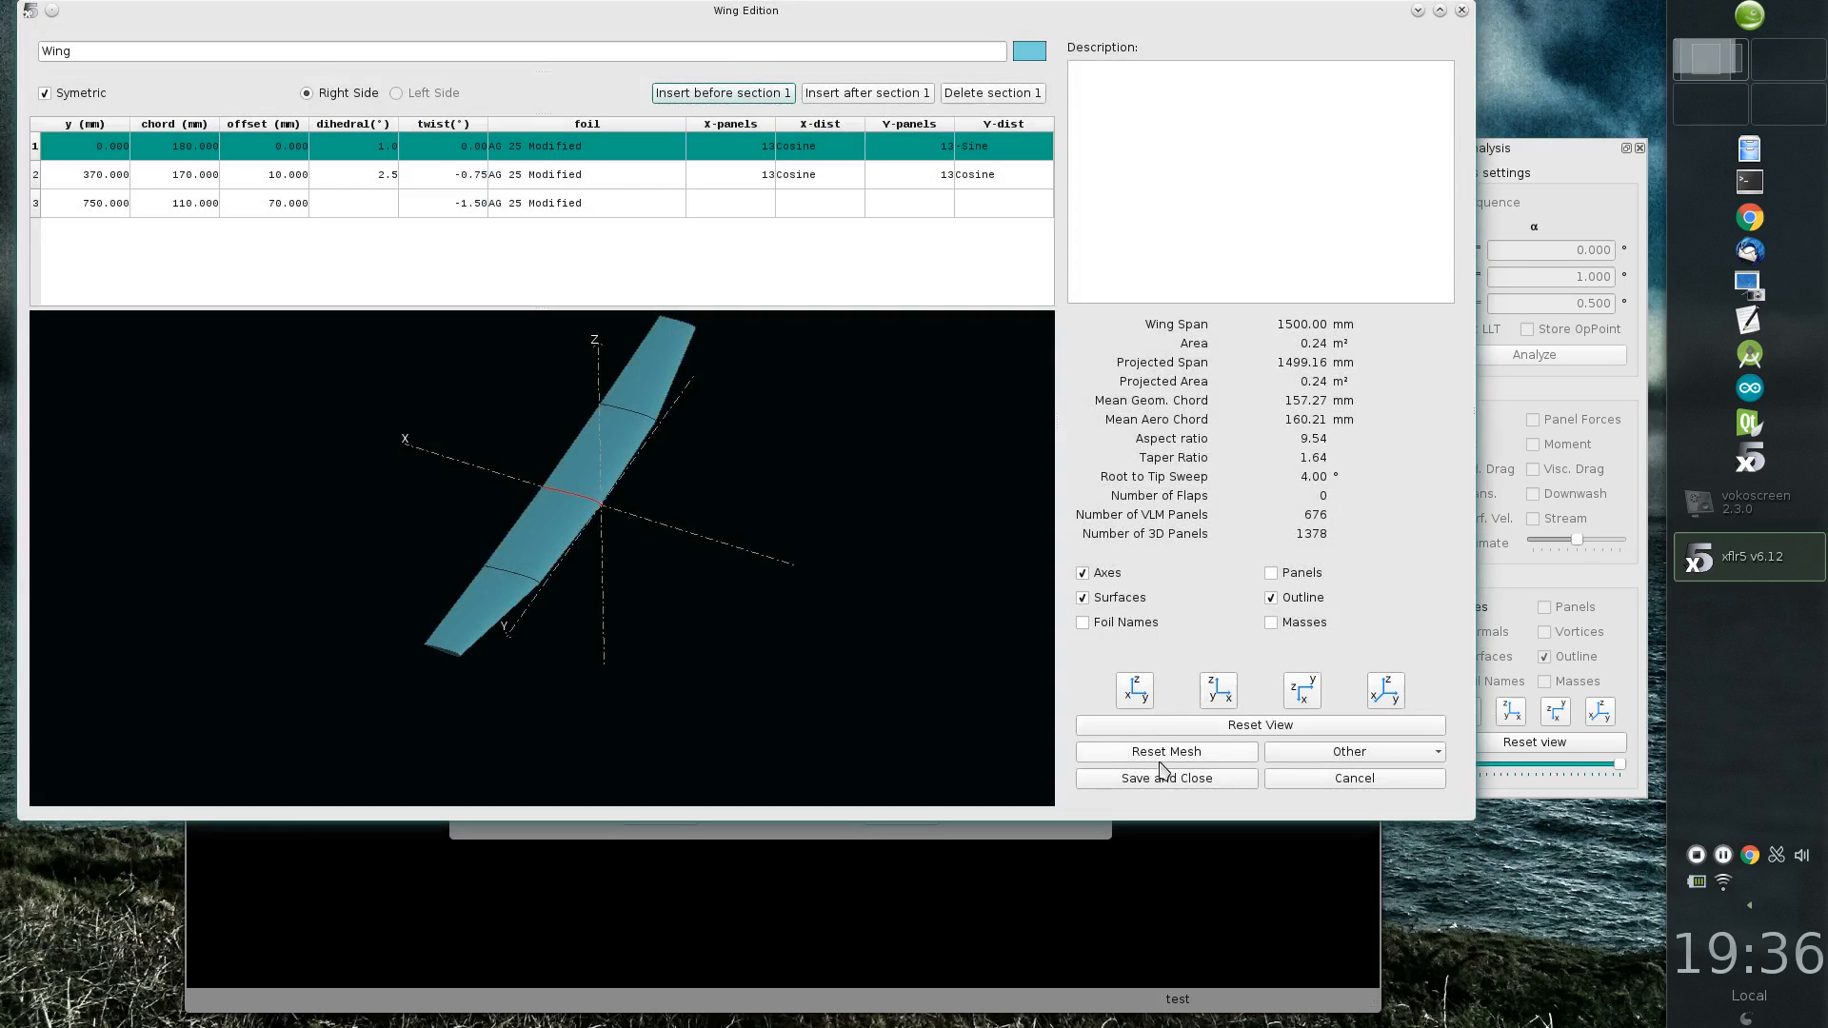
pyautogui.click(1166, 778)
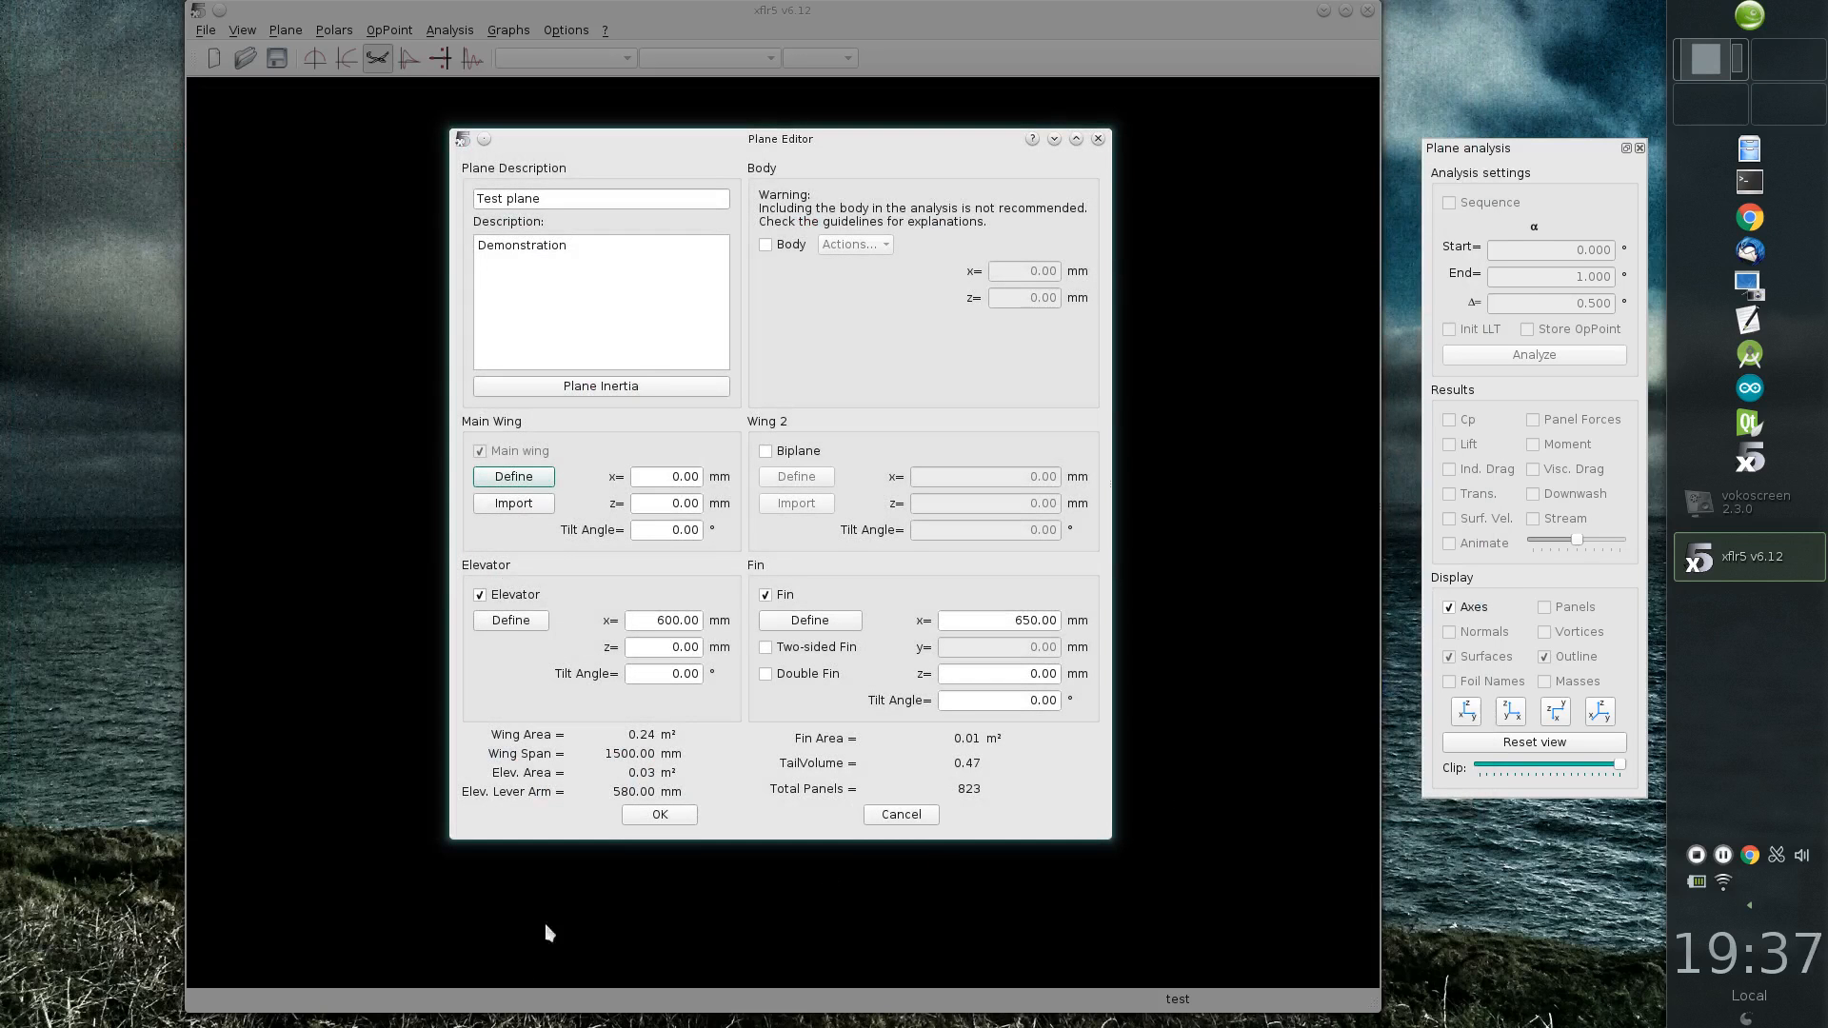
# Step: Open the elevator's definition and assign the NACA 0009 foil to both its root and tip sections
pyautogui.click(511, 621)
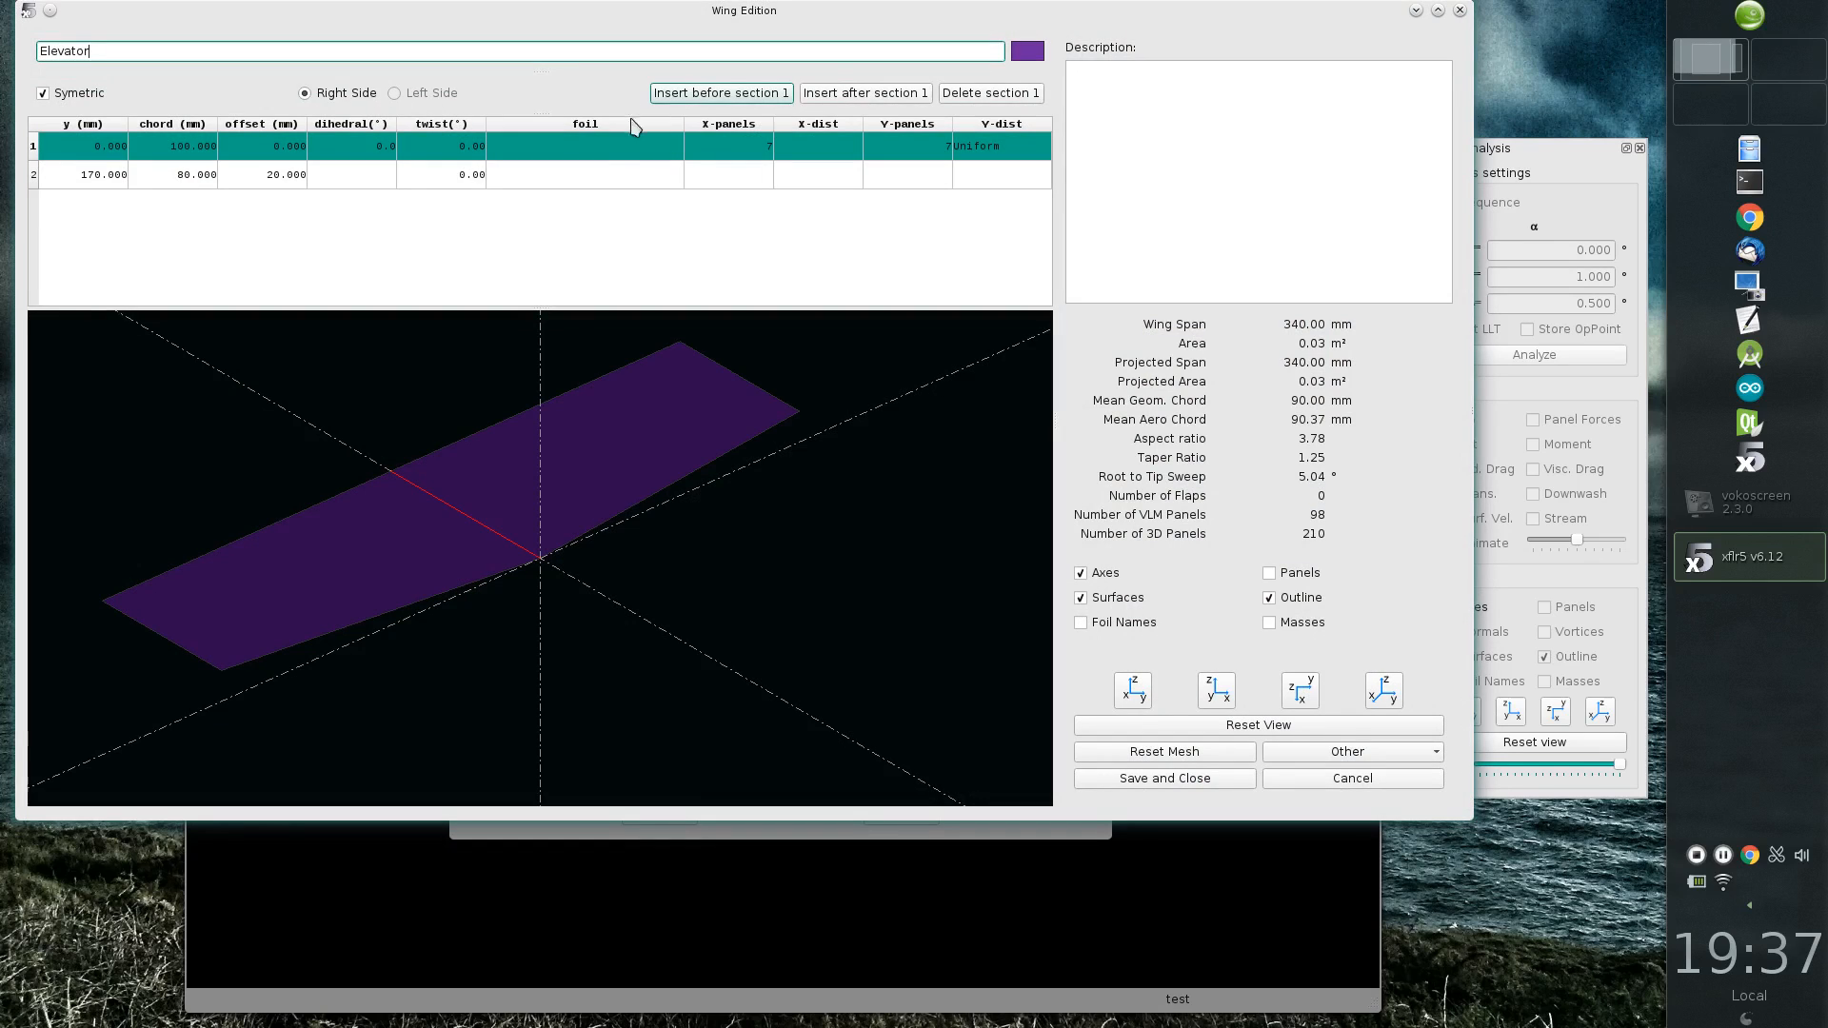
pyautogui.doubleClick(607, 143)
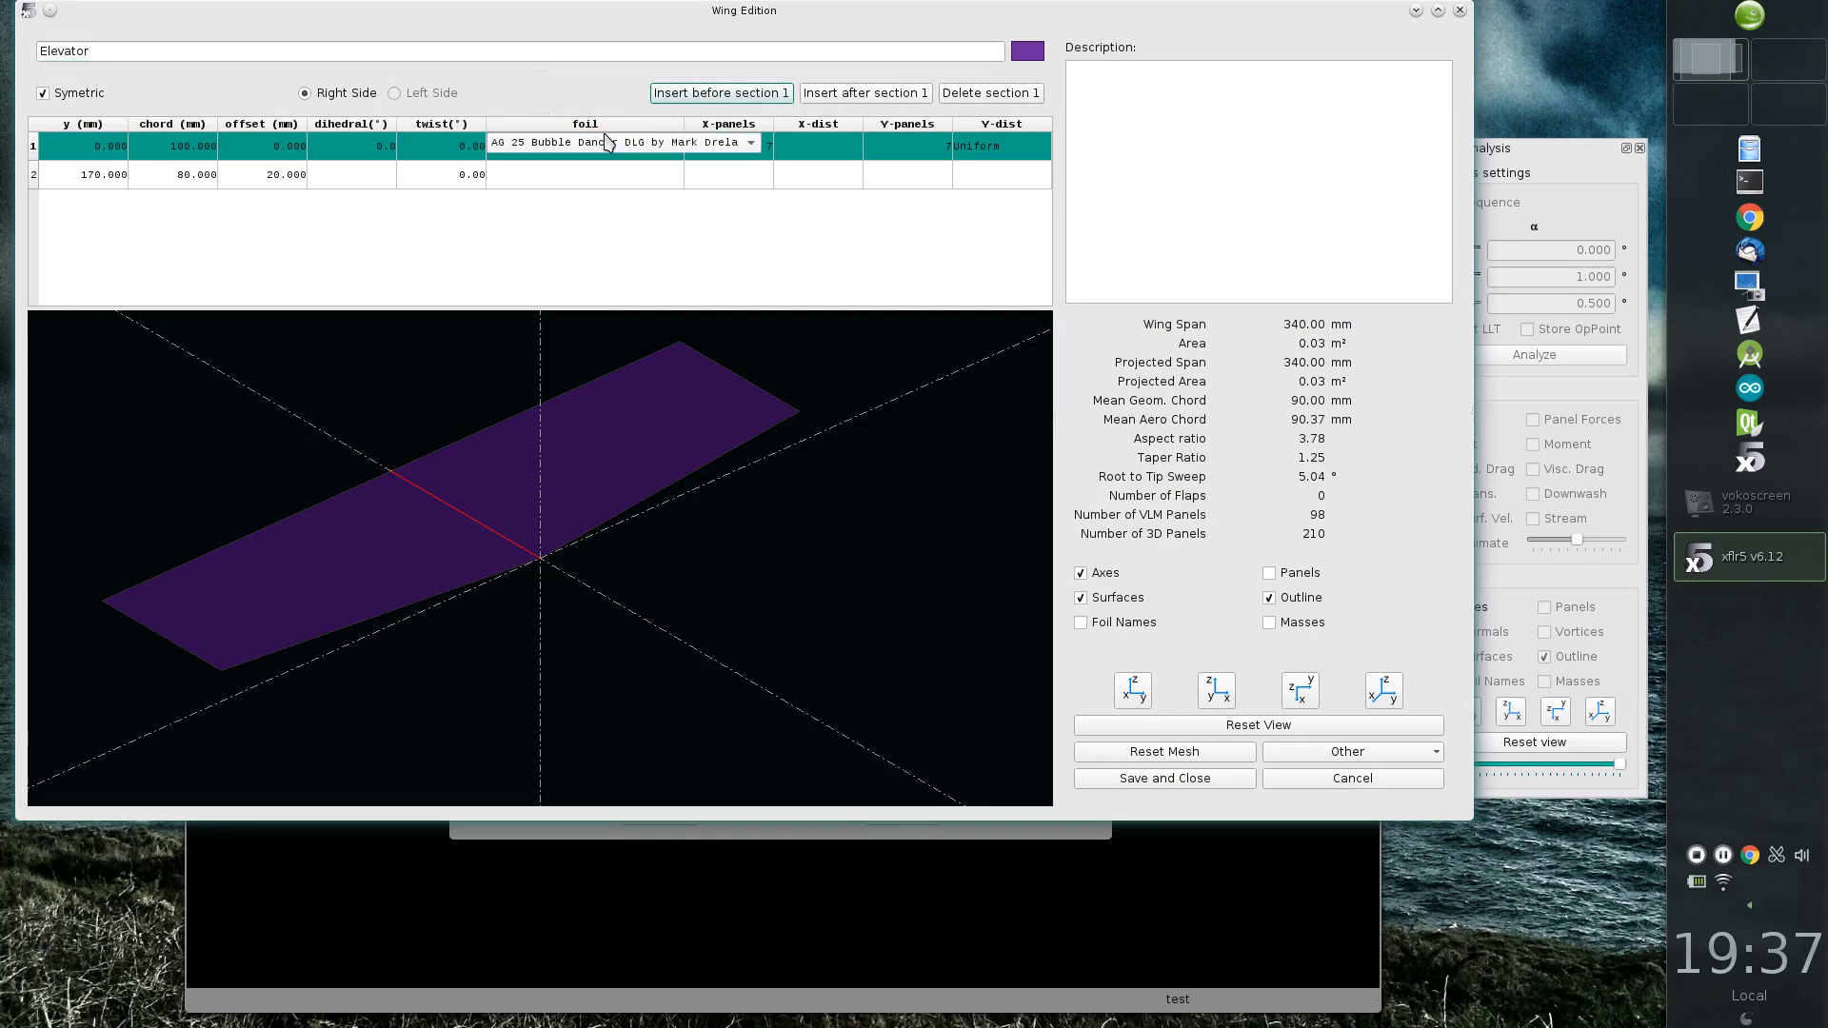
pyautogui.click(607, 143)
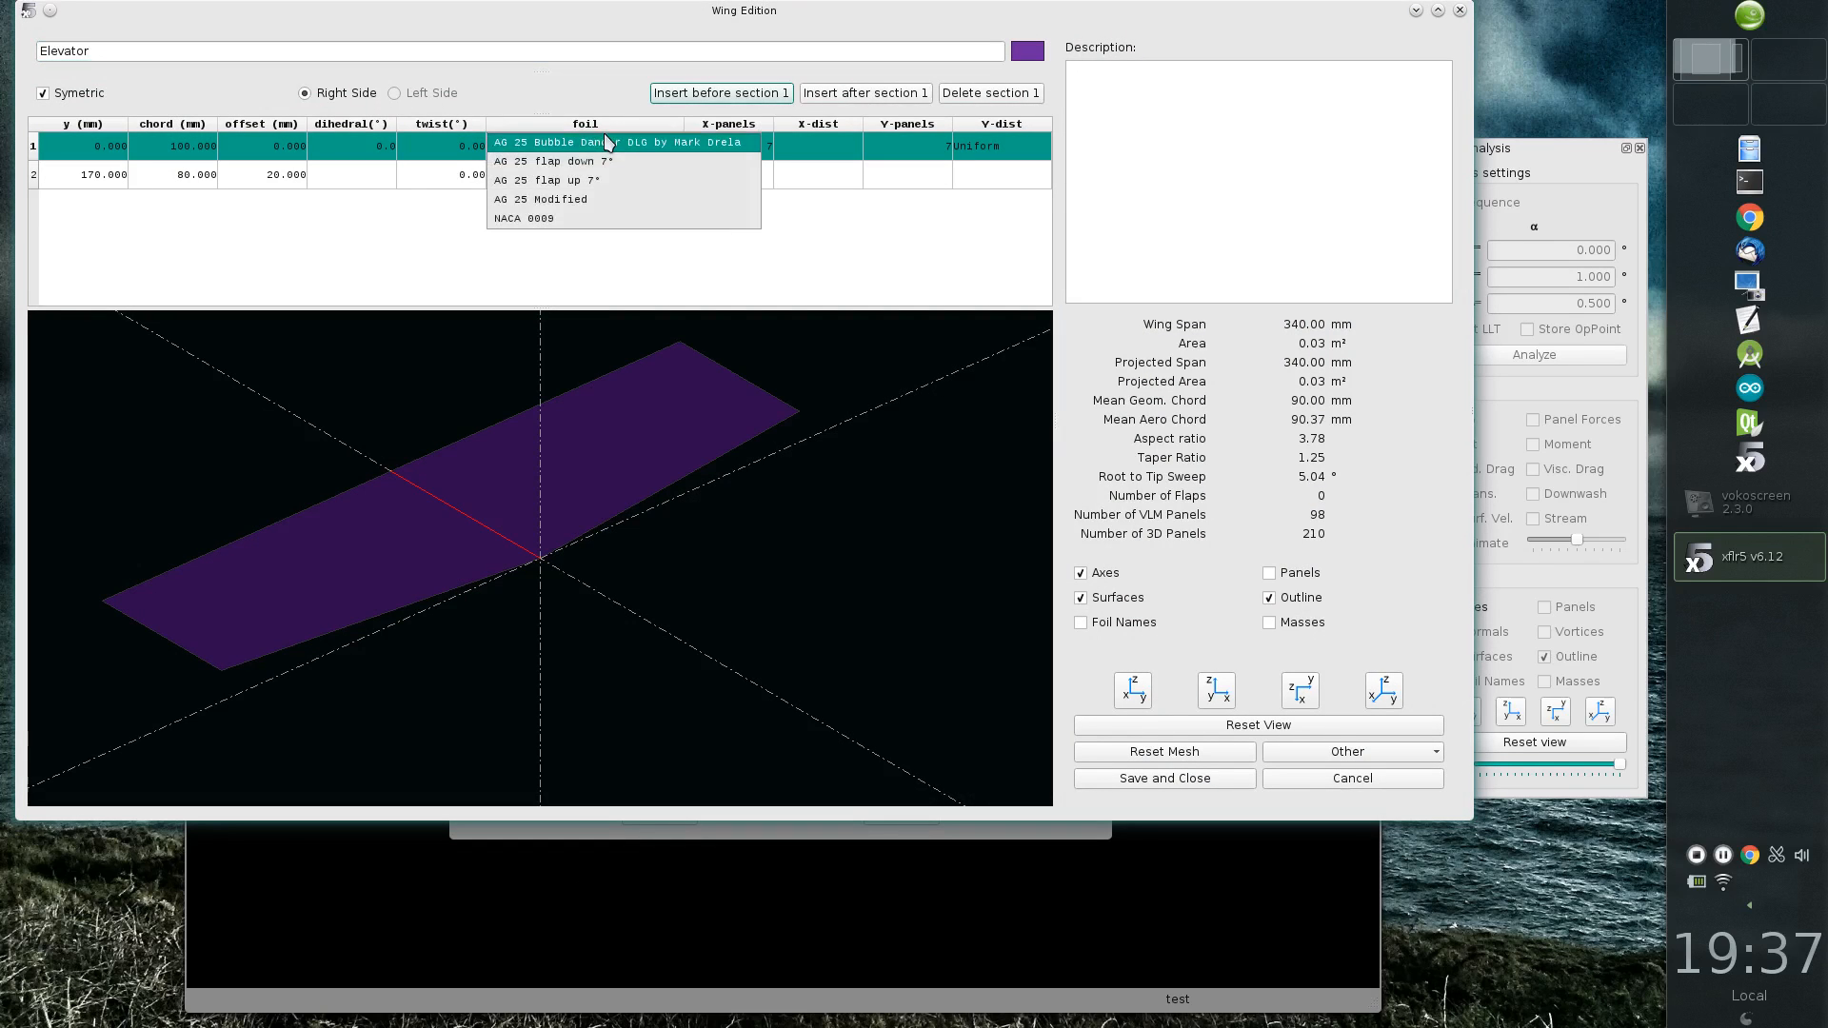
pyautogui.click(616, 219)
pyautogui.doubleClick(592, 181)
pyautogui.click(585, 181)
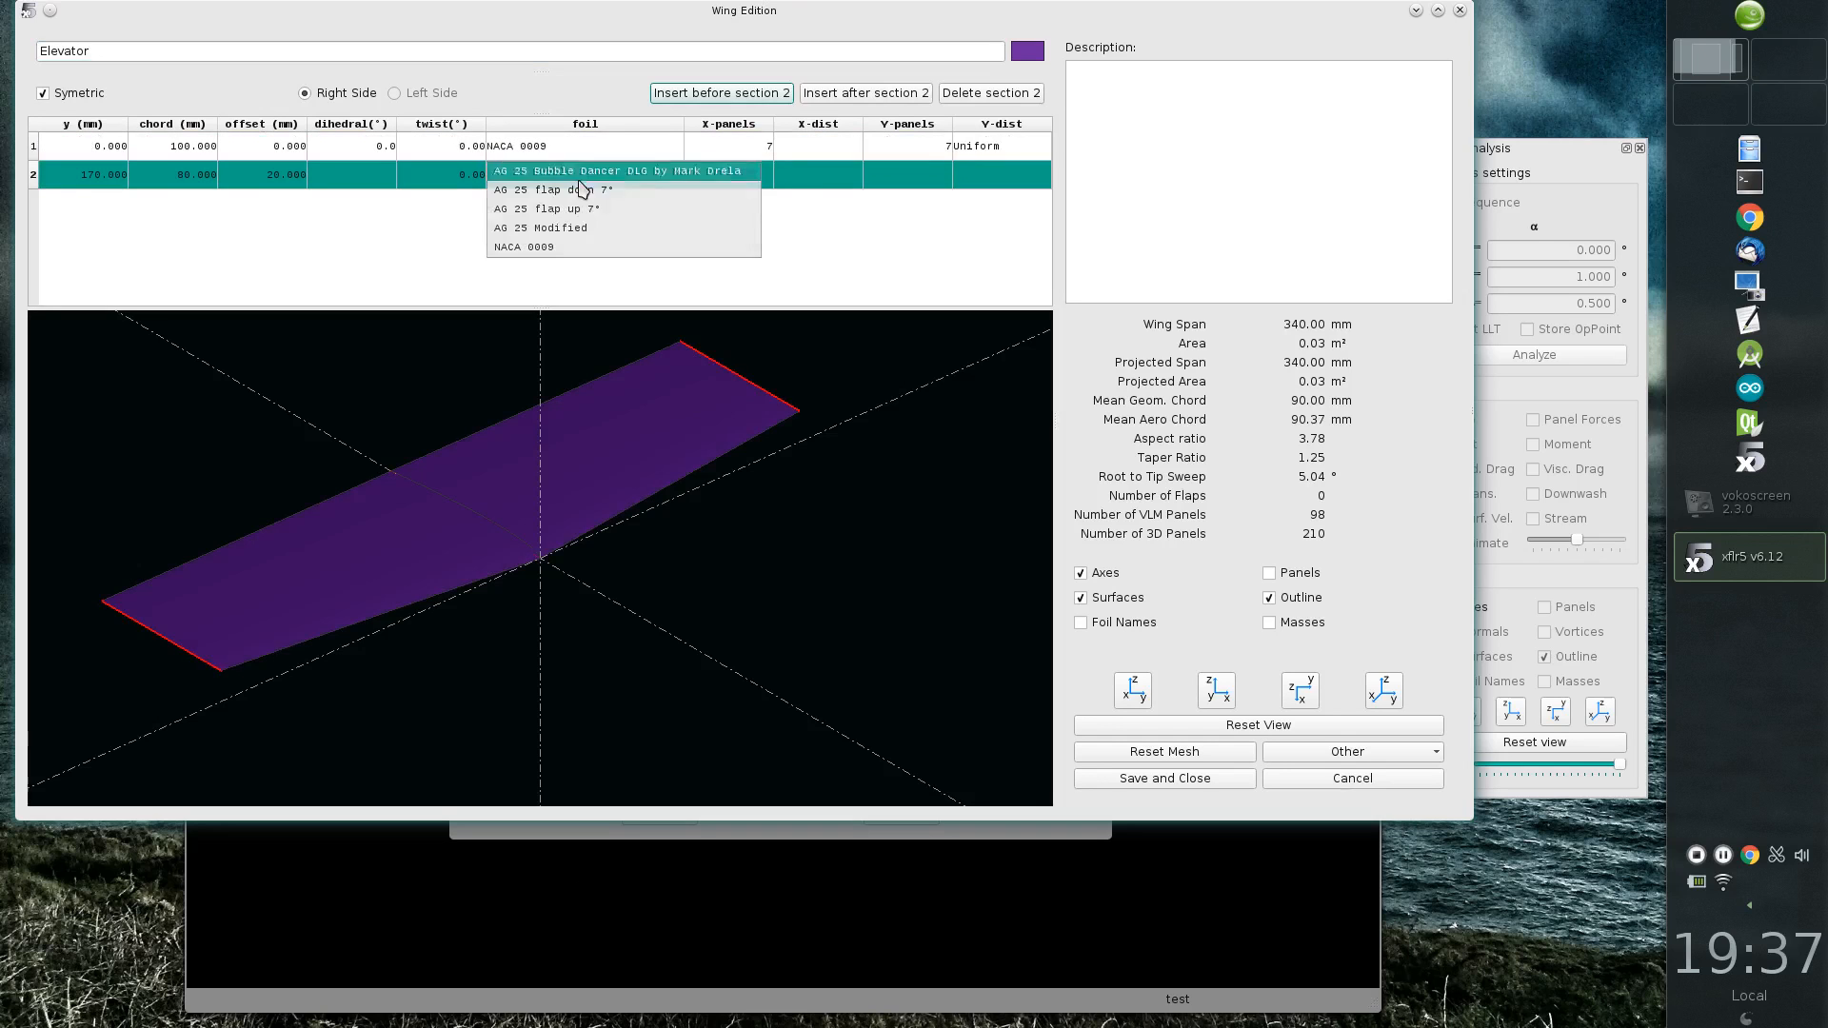
pyautogui.click(533, 247)
pyautogui.moveTo(544, 493); pyautogui.dragTo(790, 638)
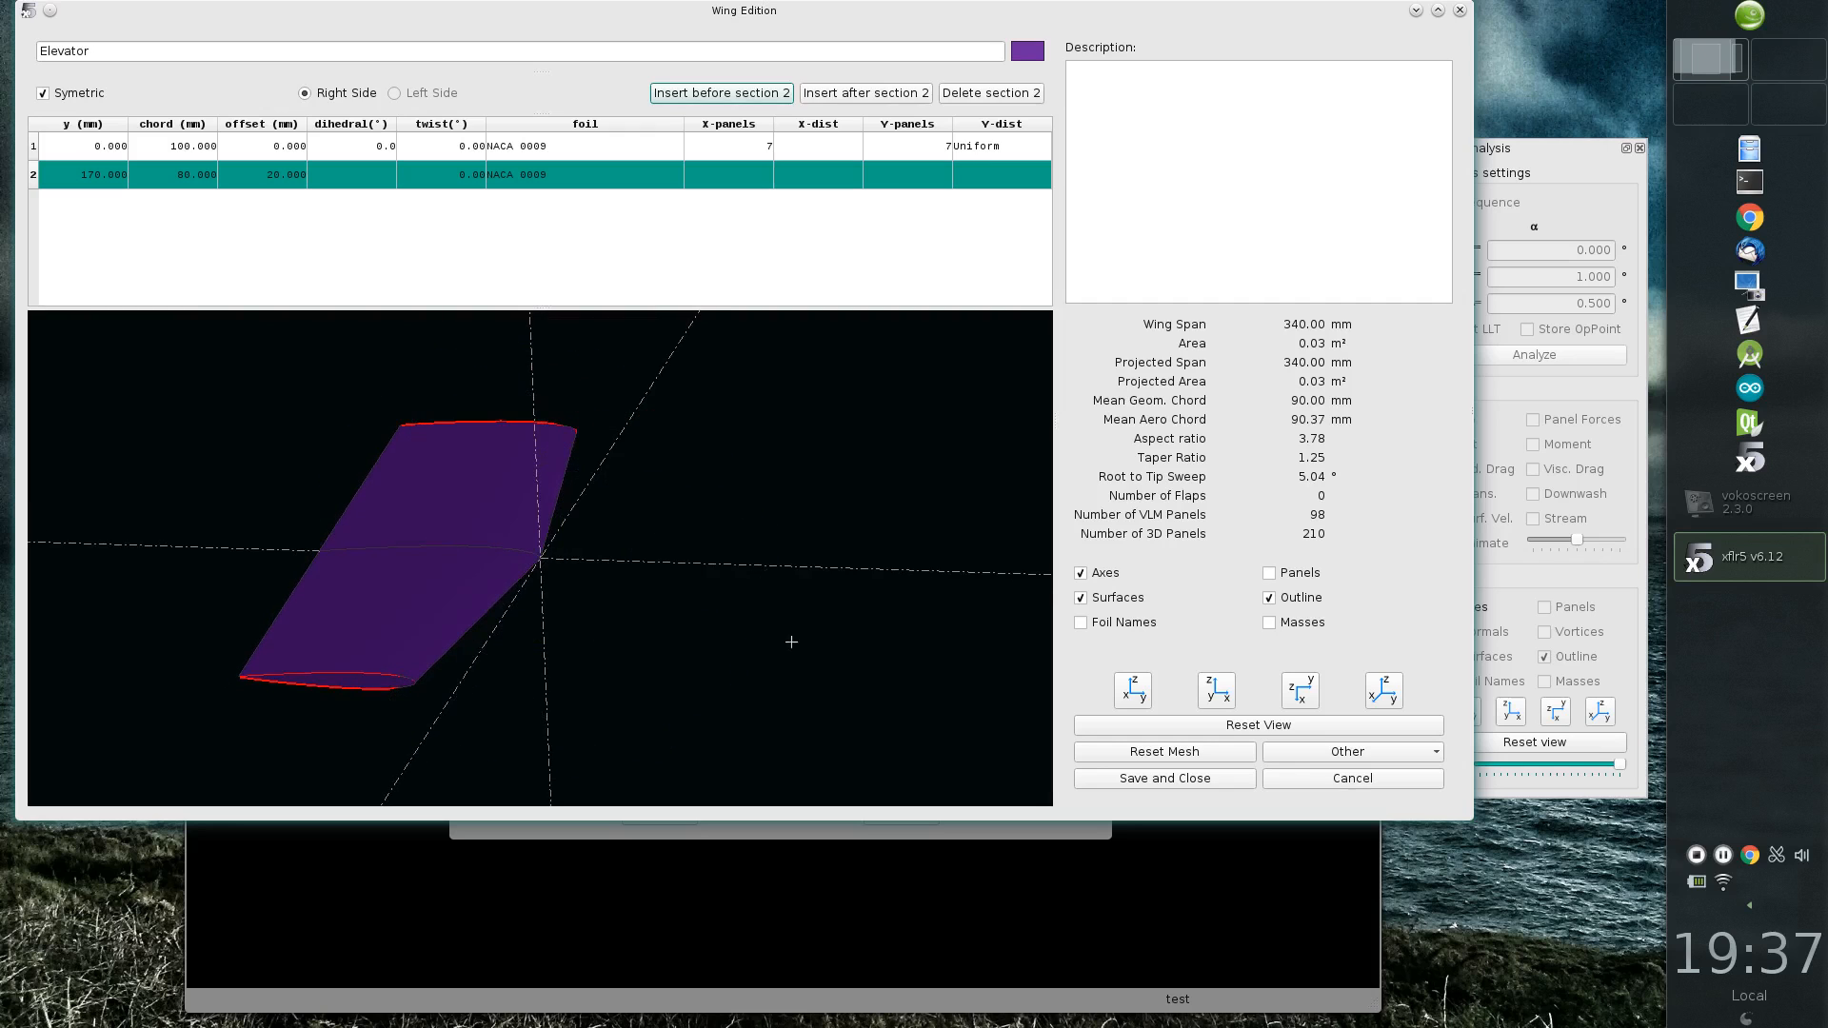
# Step: Change the elevator's colour to a light green
pyautogui.click(1027, 52)
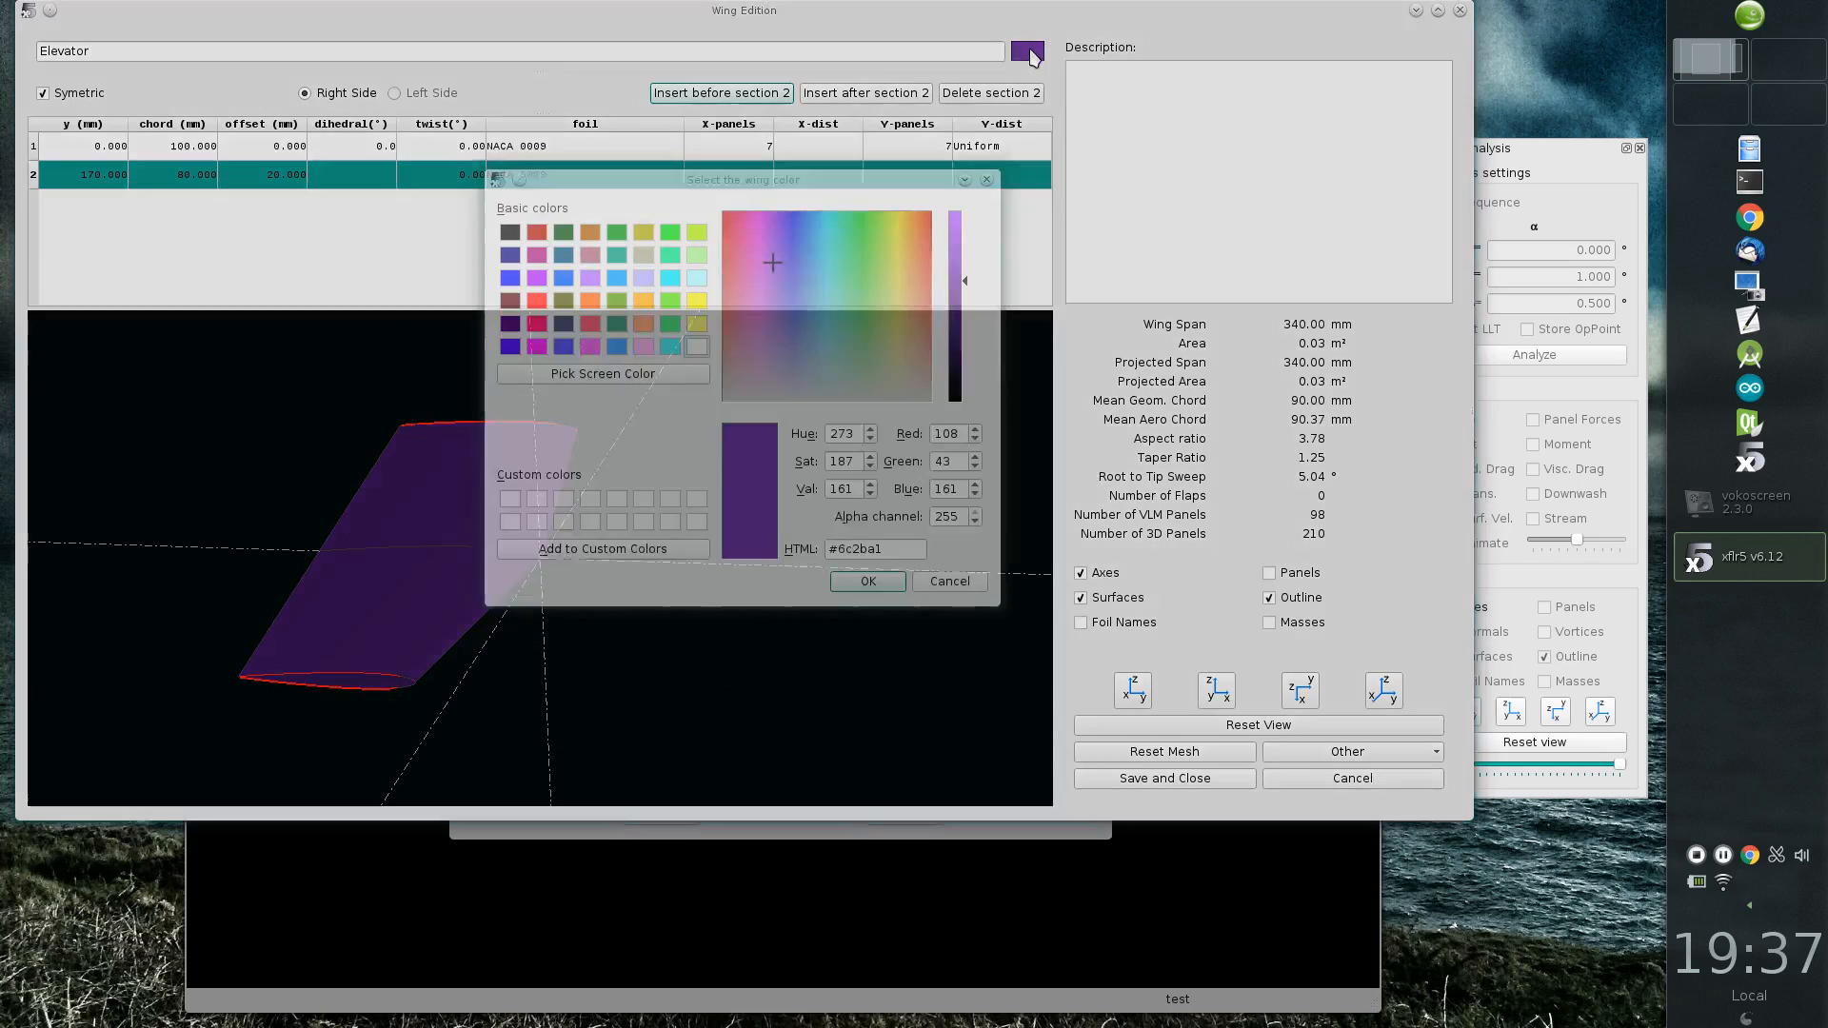
pyautogui.moveTo(758, 328); pyautogui.dragTo(882, 336)
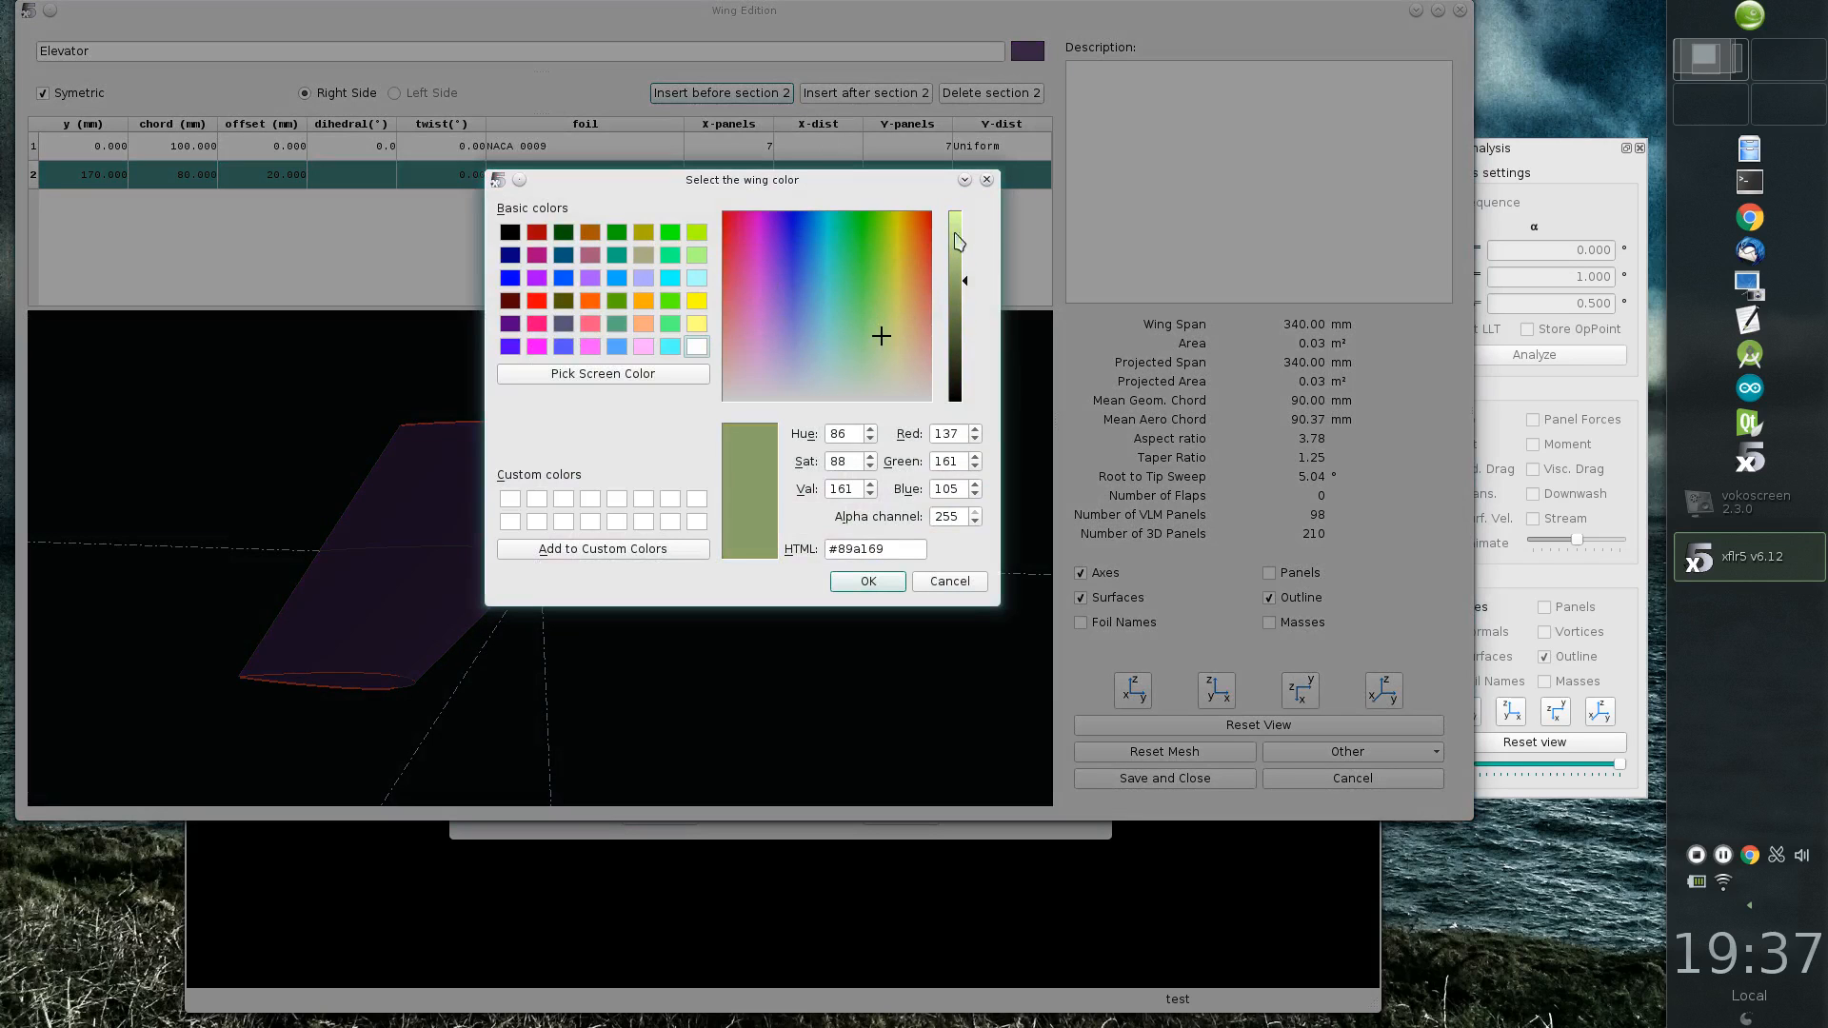
pyautogui.click(959, 243)
pyautogui.click(857, 583)
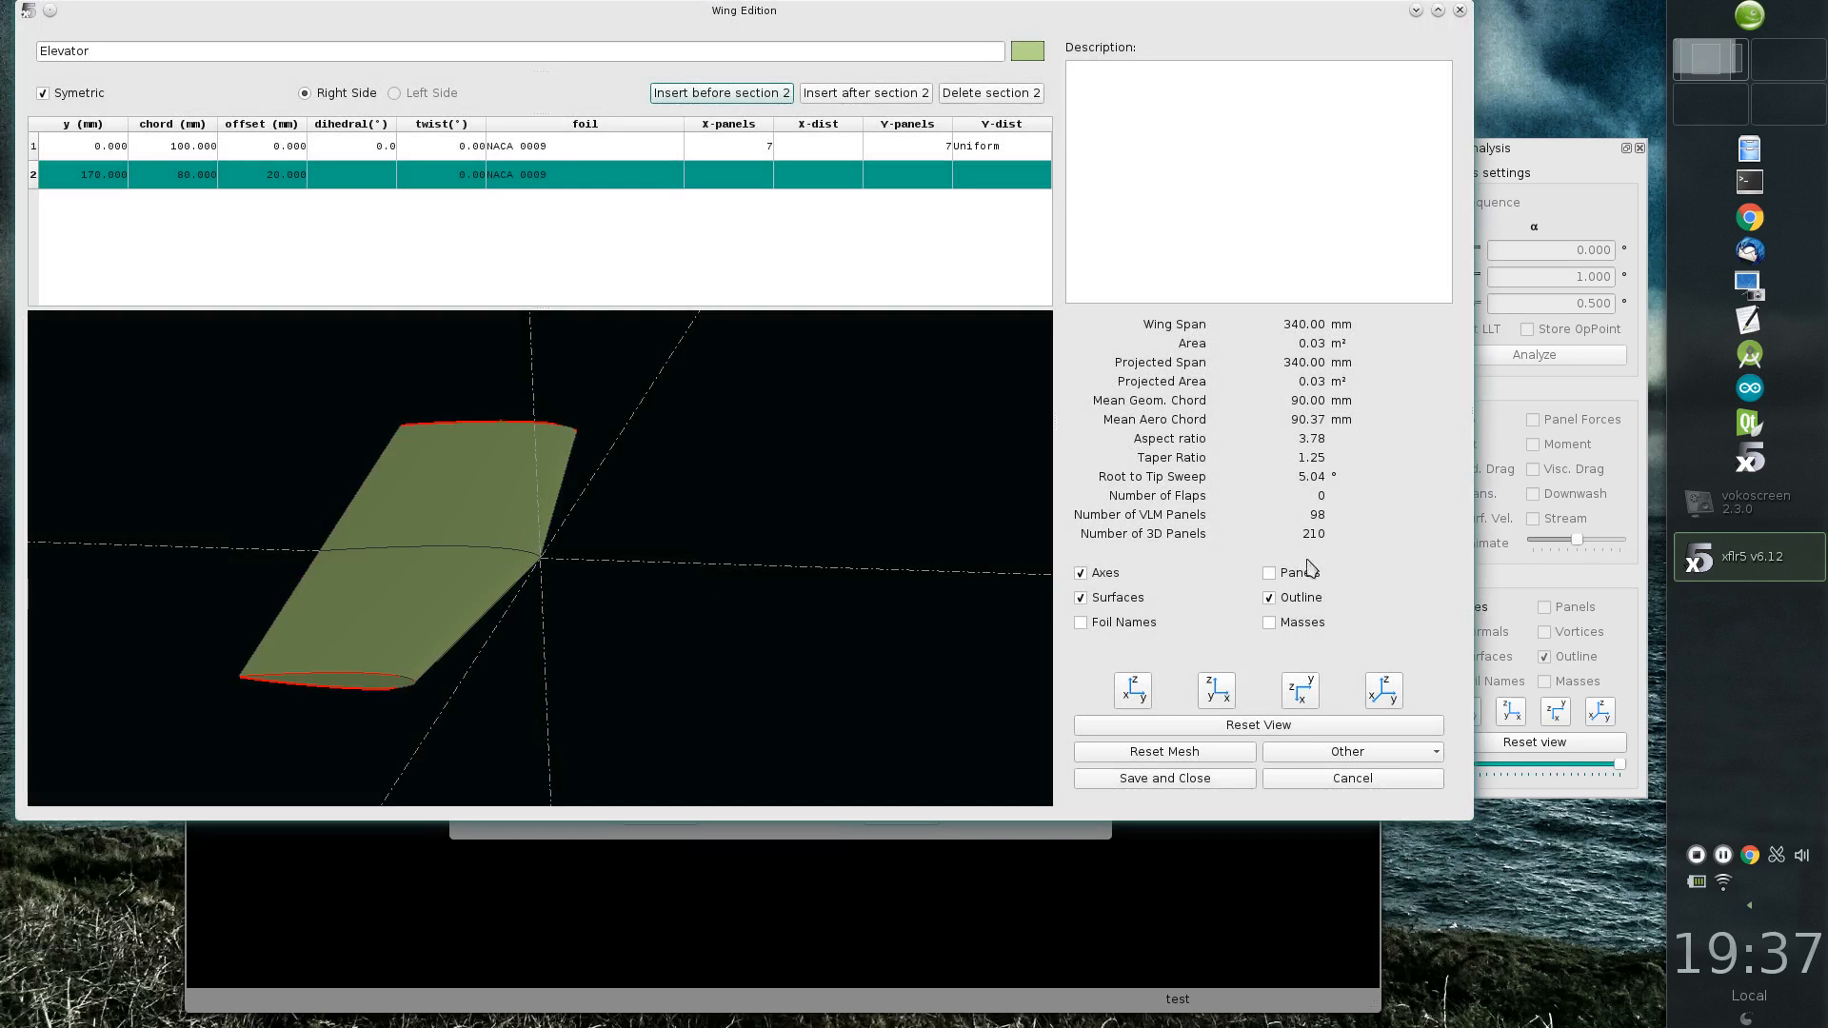
# Step: Display the elevator's panels to inspect its mesh, and save the elevator definition
pyautogui.click(1297, 574)
pyautogui.moveTo(752, 637); pyautogui.dragTo(580, 533)
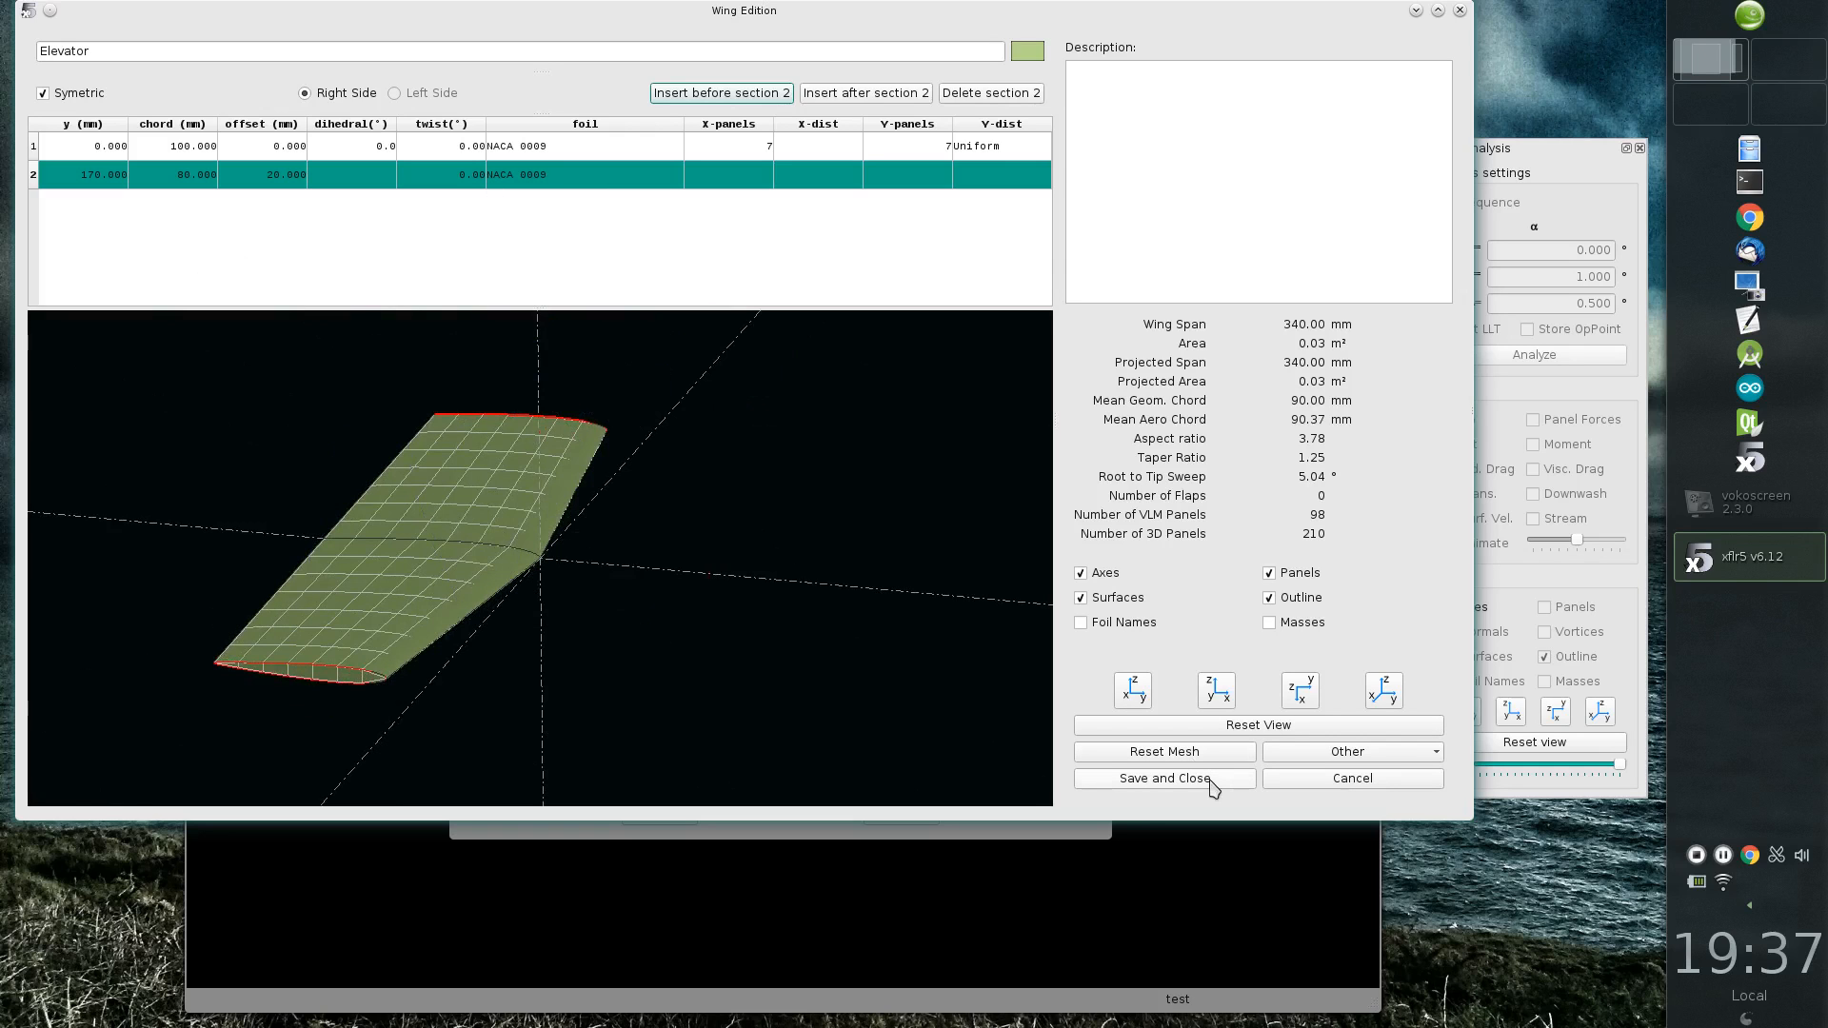
pyautogui.click(1165, 778)
# Step: Open the fin's definition and assign the NACA 0009 foil to both its sections
pyautogui.click(810, 621)
pyautogui.click(592, 143)
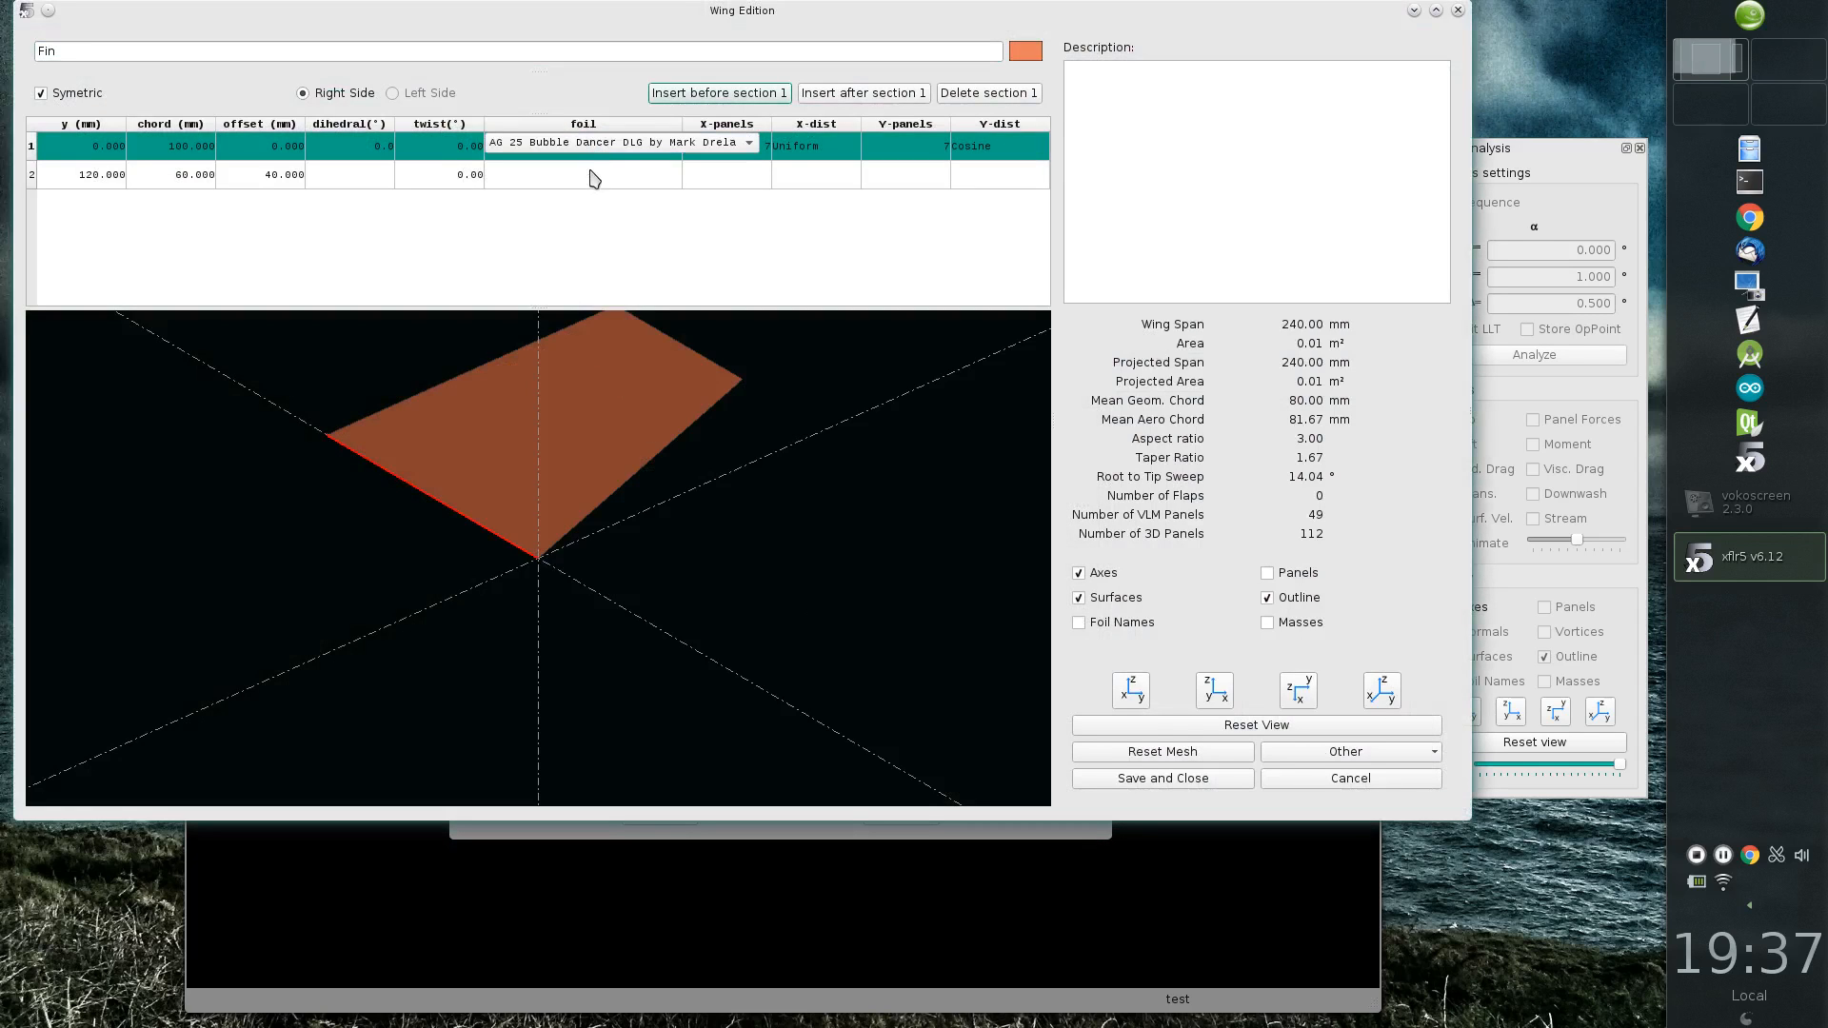
pyautogui.click(594, 145)
pyautogui.click(572, 217)
pyautogui.click(592, 172)
pyautogui.click(593, 172)
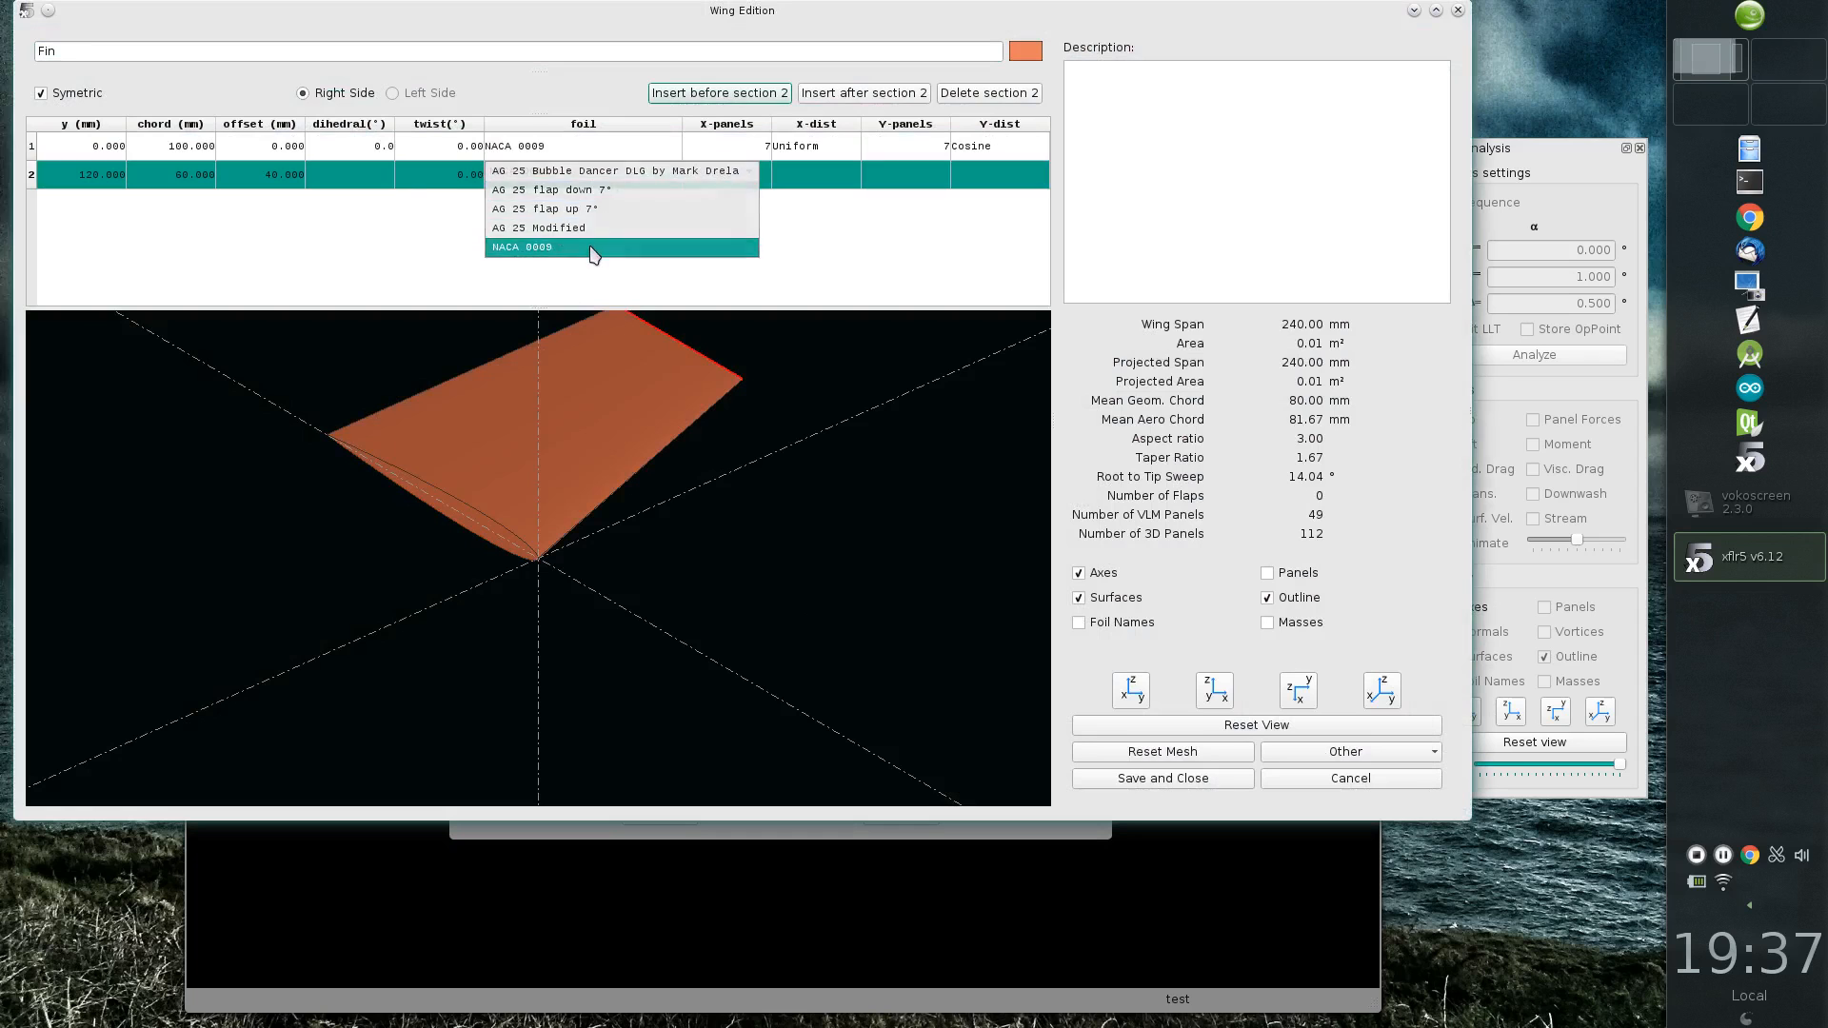
pyautogui.click(594, 250)
# Step: Display the fin's panels to inspect its mesh, and save the fin definition
pyautogui.moveTo(808, 555); pyautogui.dragTo(677, 461, button='middle')
pyautogui.click(1267, 573)
pyautogui.moveTo(591, 543); pyautogui.dragTo(756, 522, button='middle')
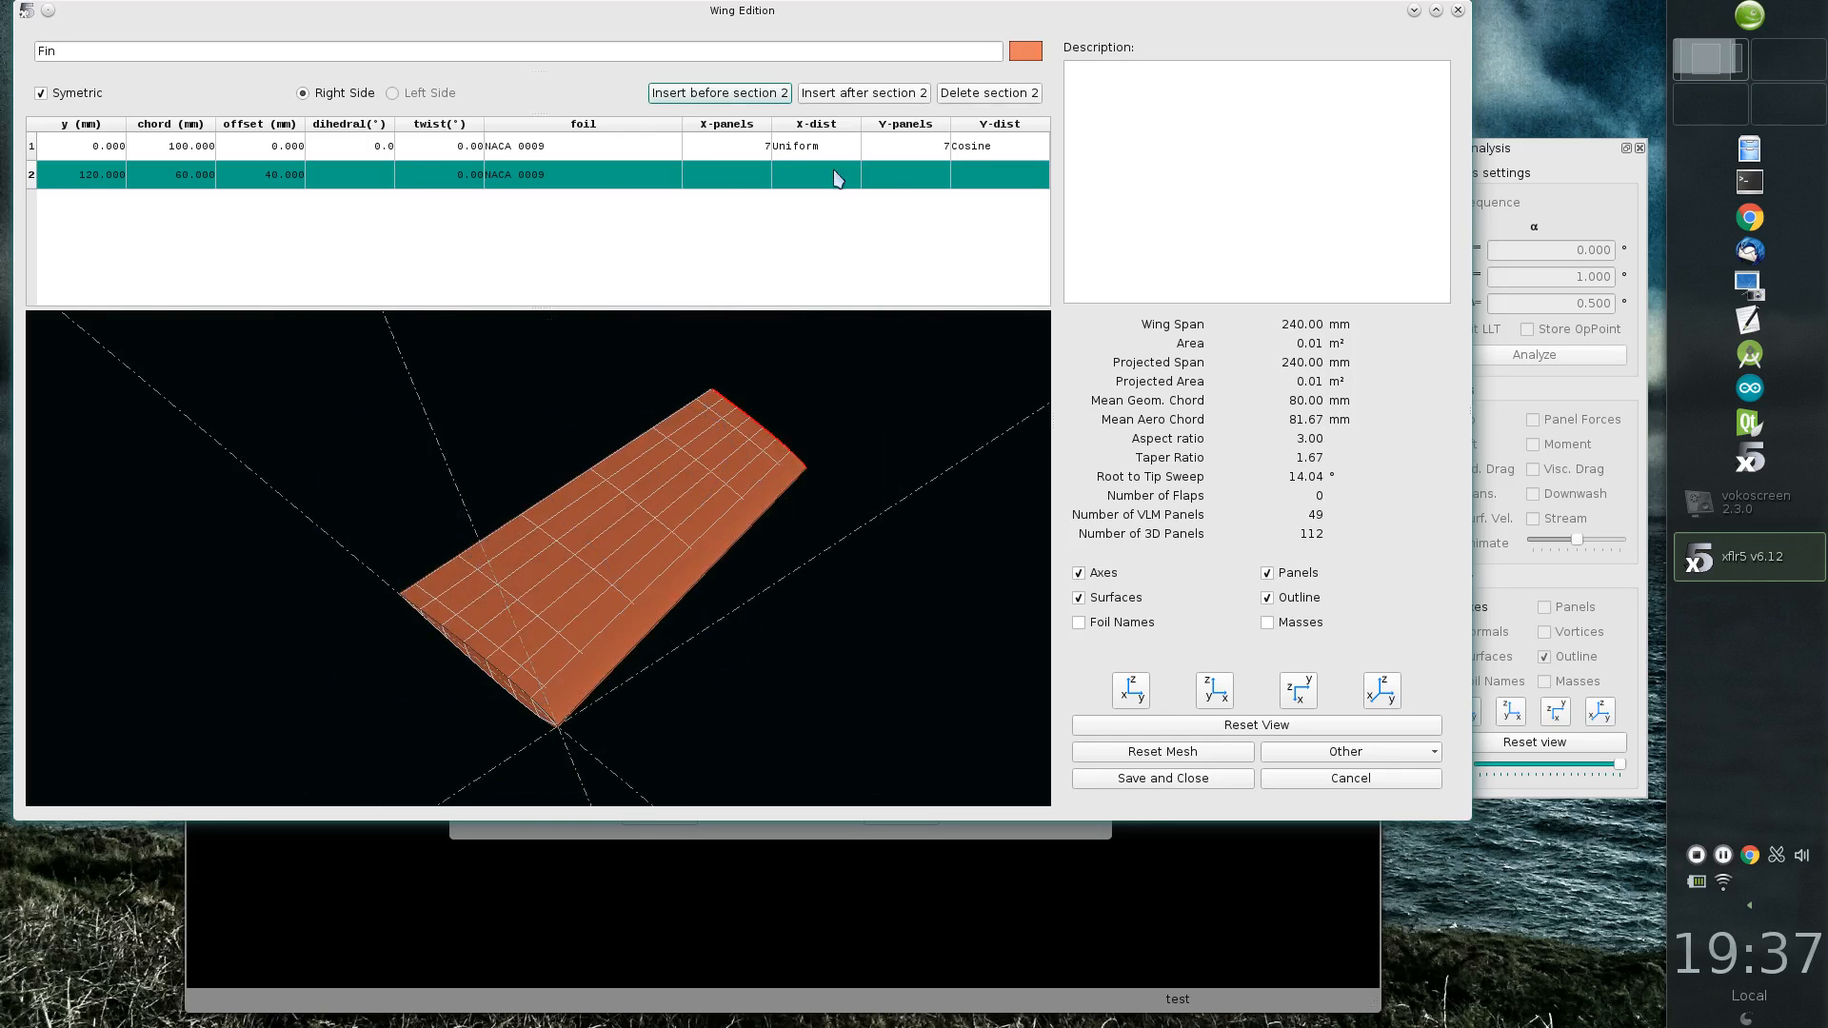
pyautogui.click(1160, 778)
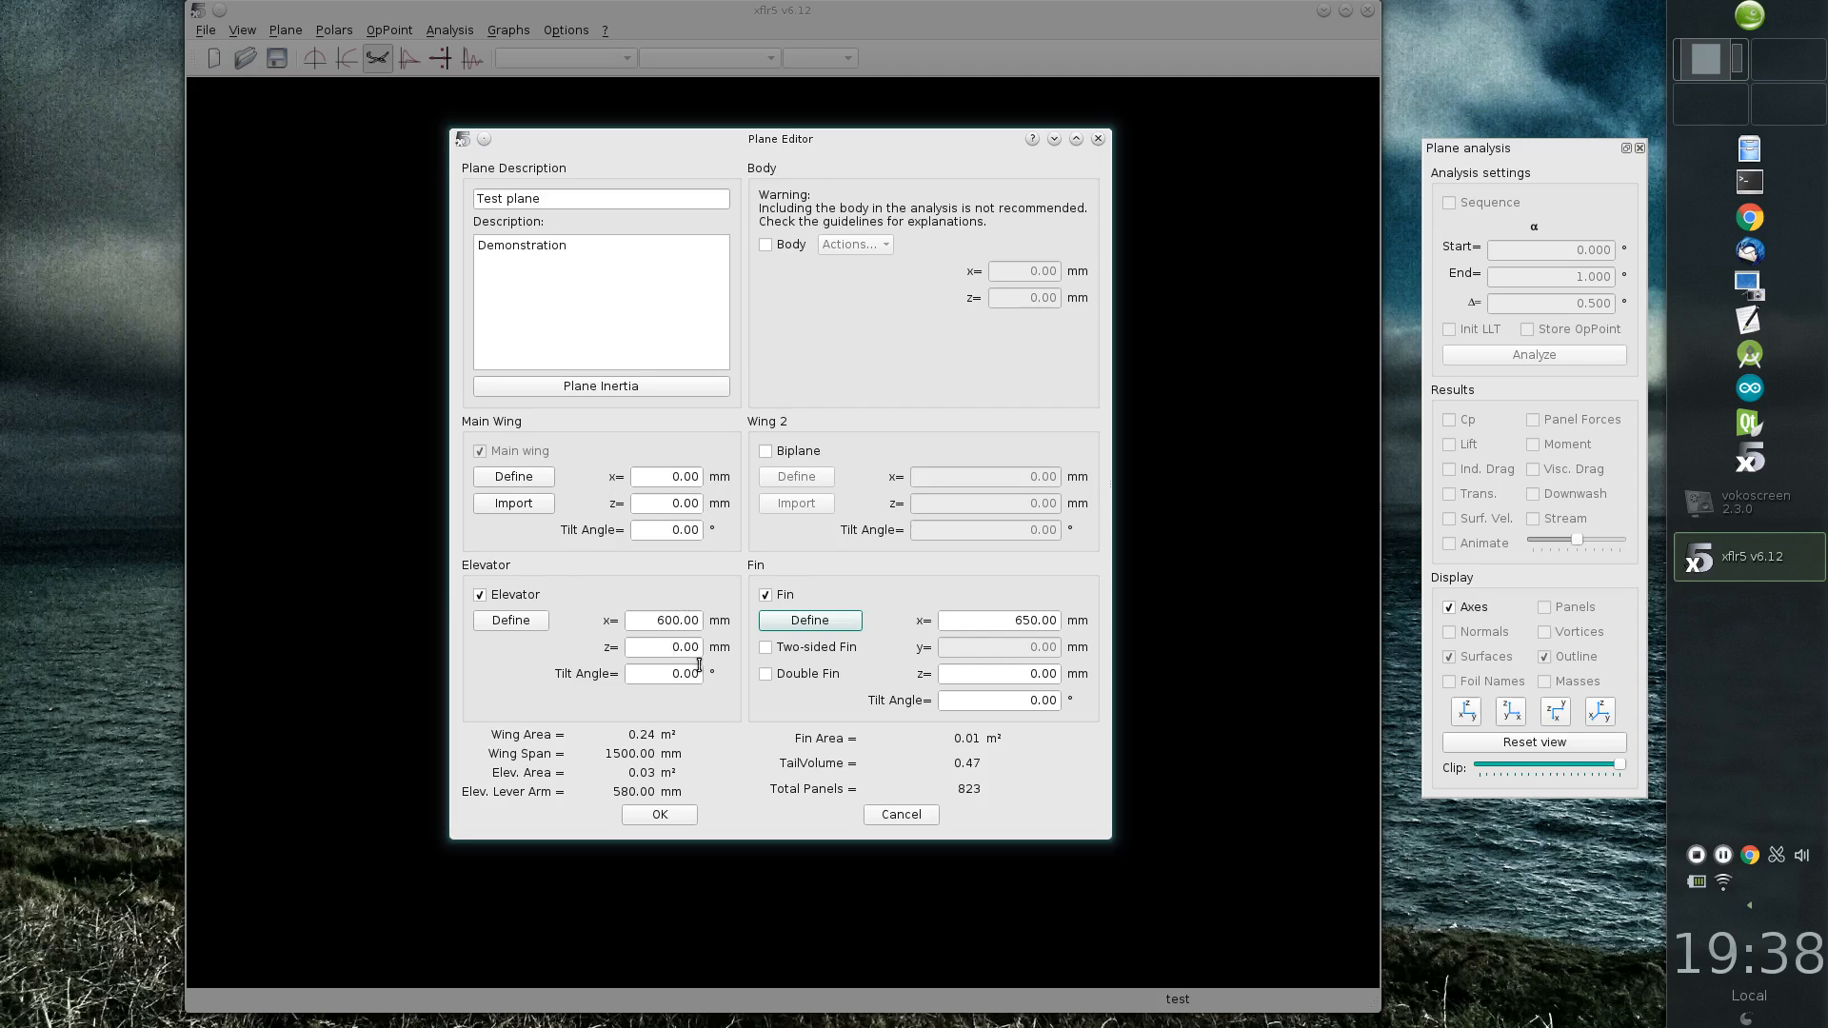
# Step: Set the z position of both the elevator and the fin to 10 mm
pyautogui.doubleClick(702, 504)
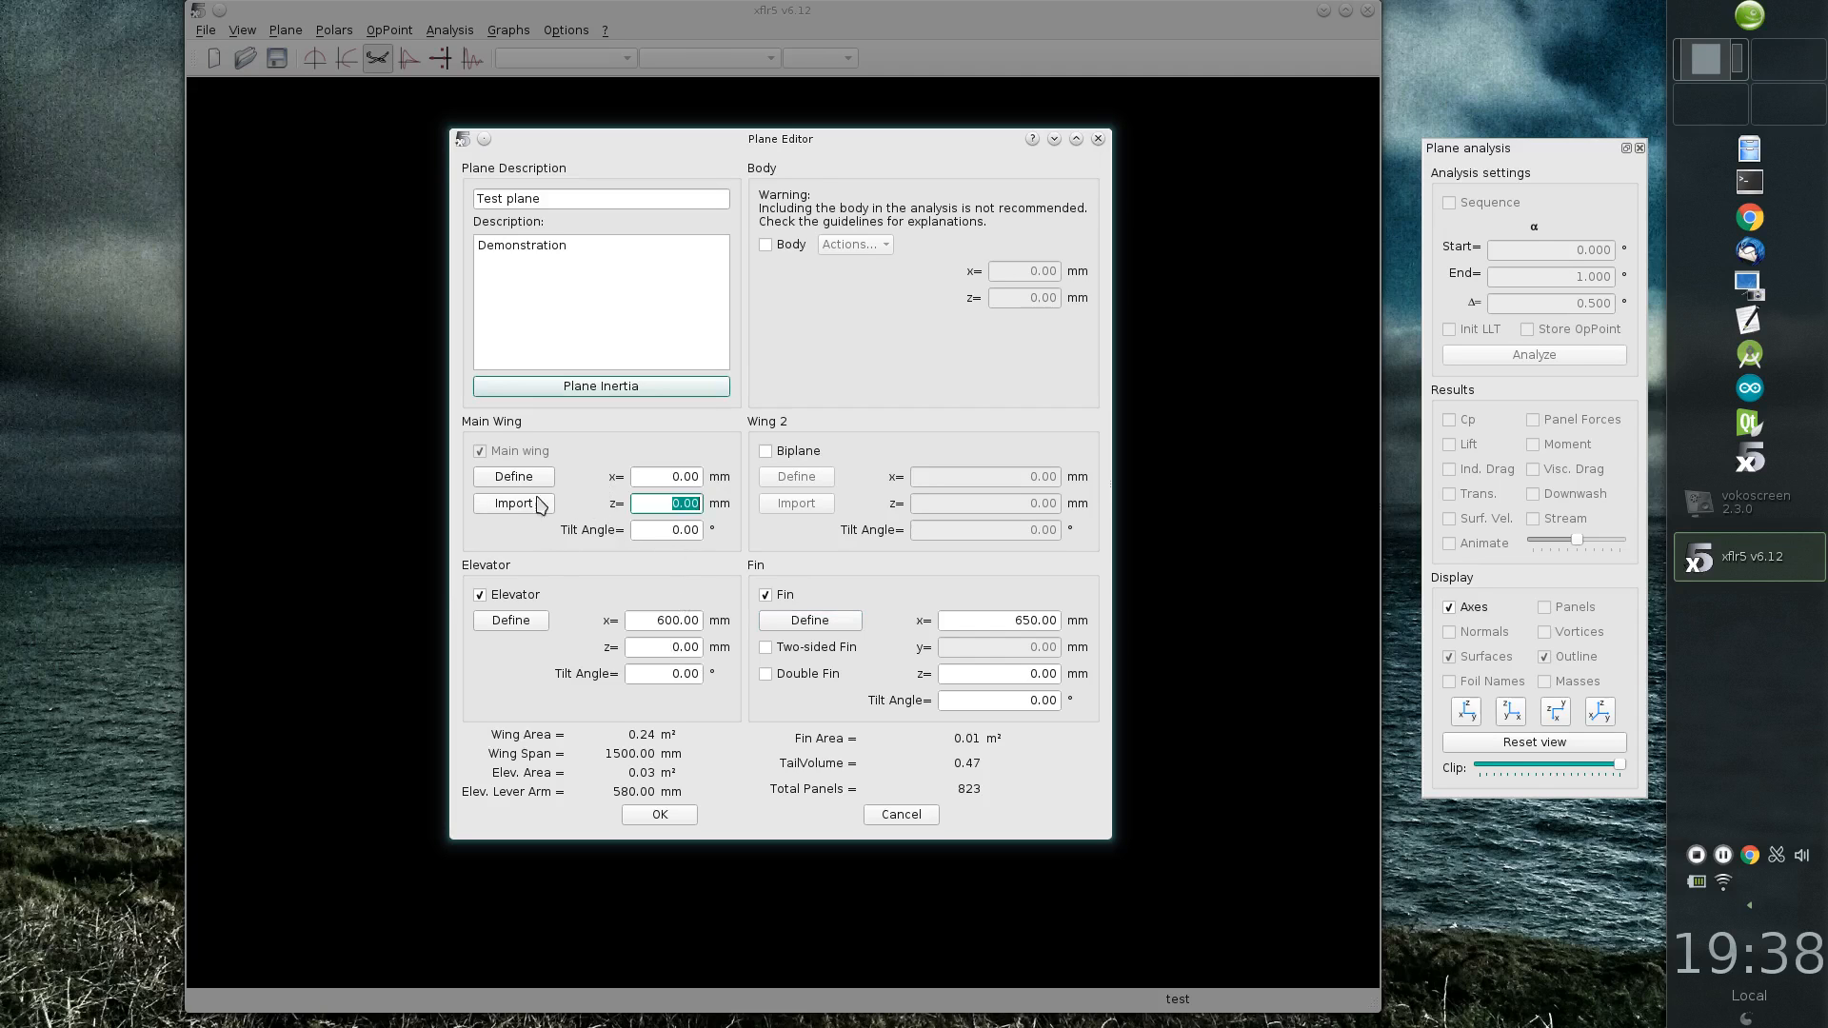
pyautogui.click(655, 647)
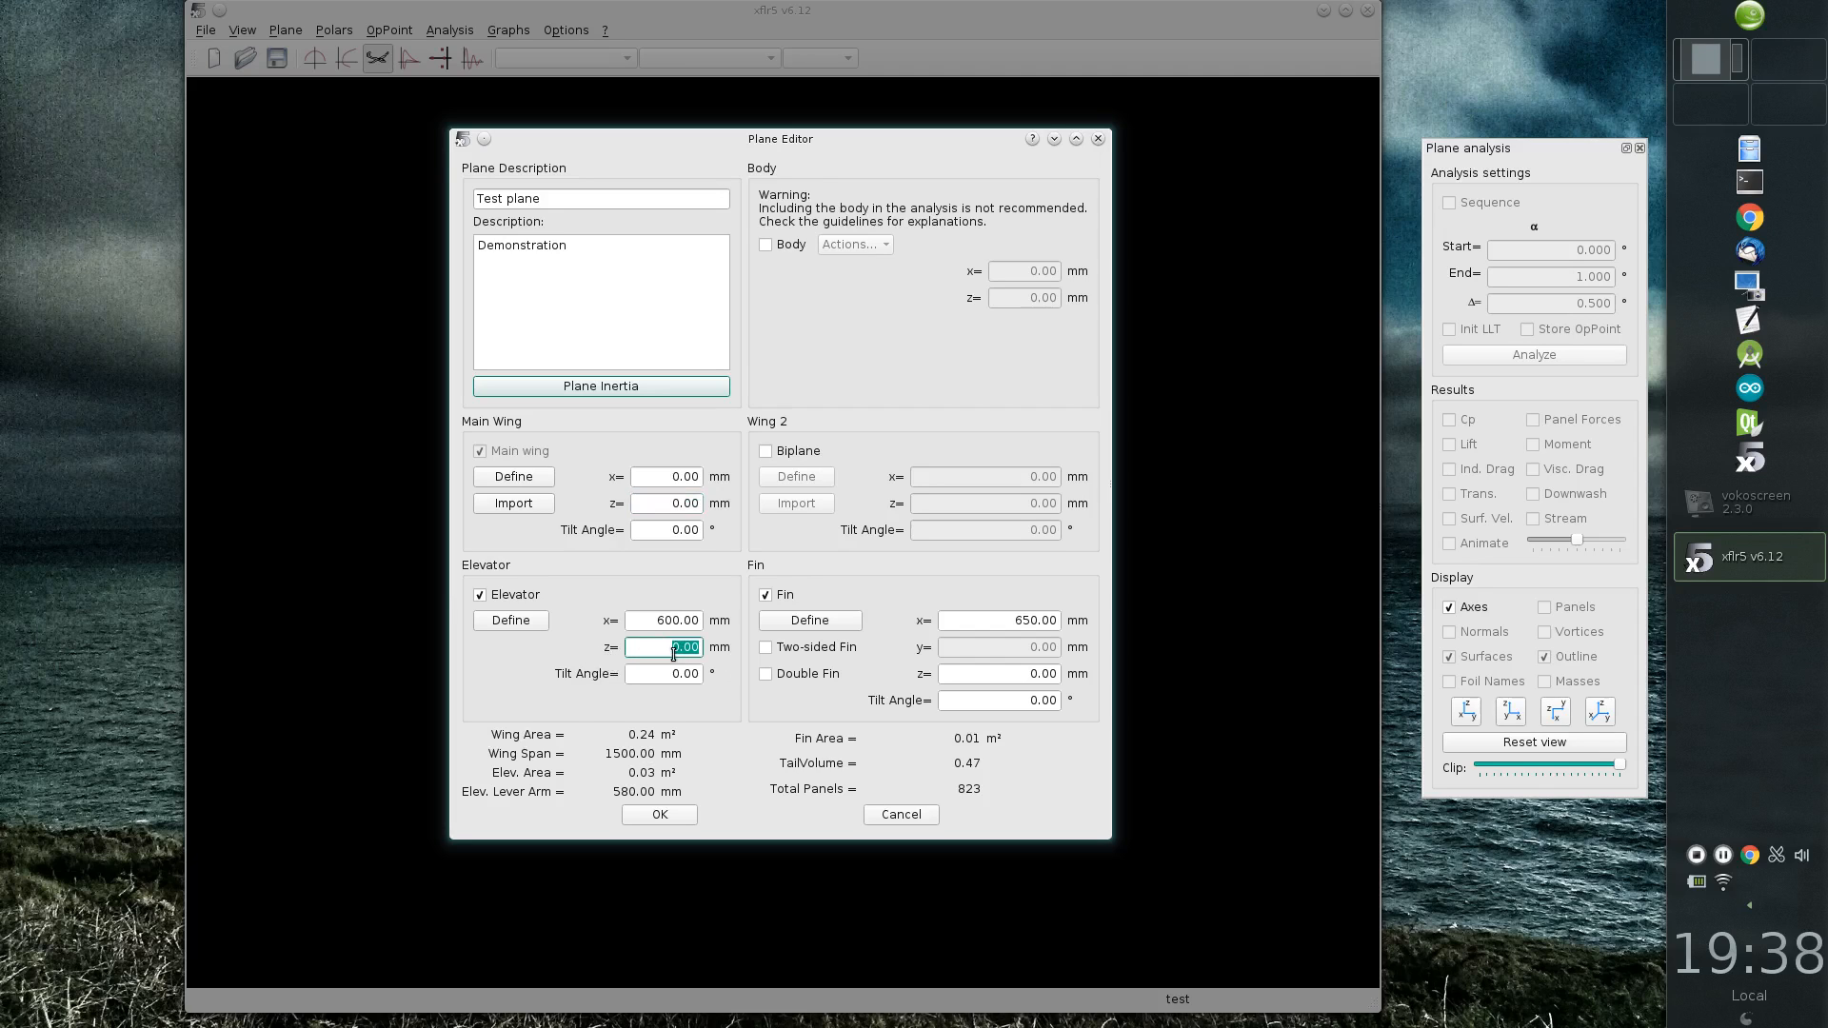
pyautogui.write('10')
pyautogui.click(670, 676)
pyautogui.click(1005, 677)
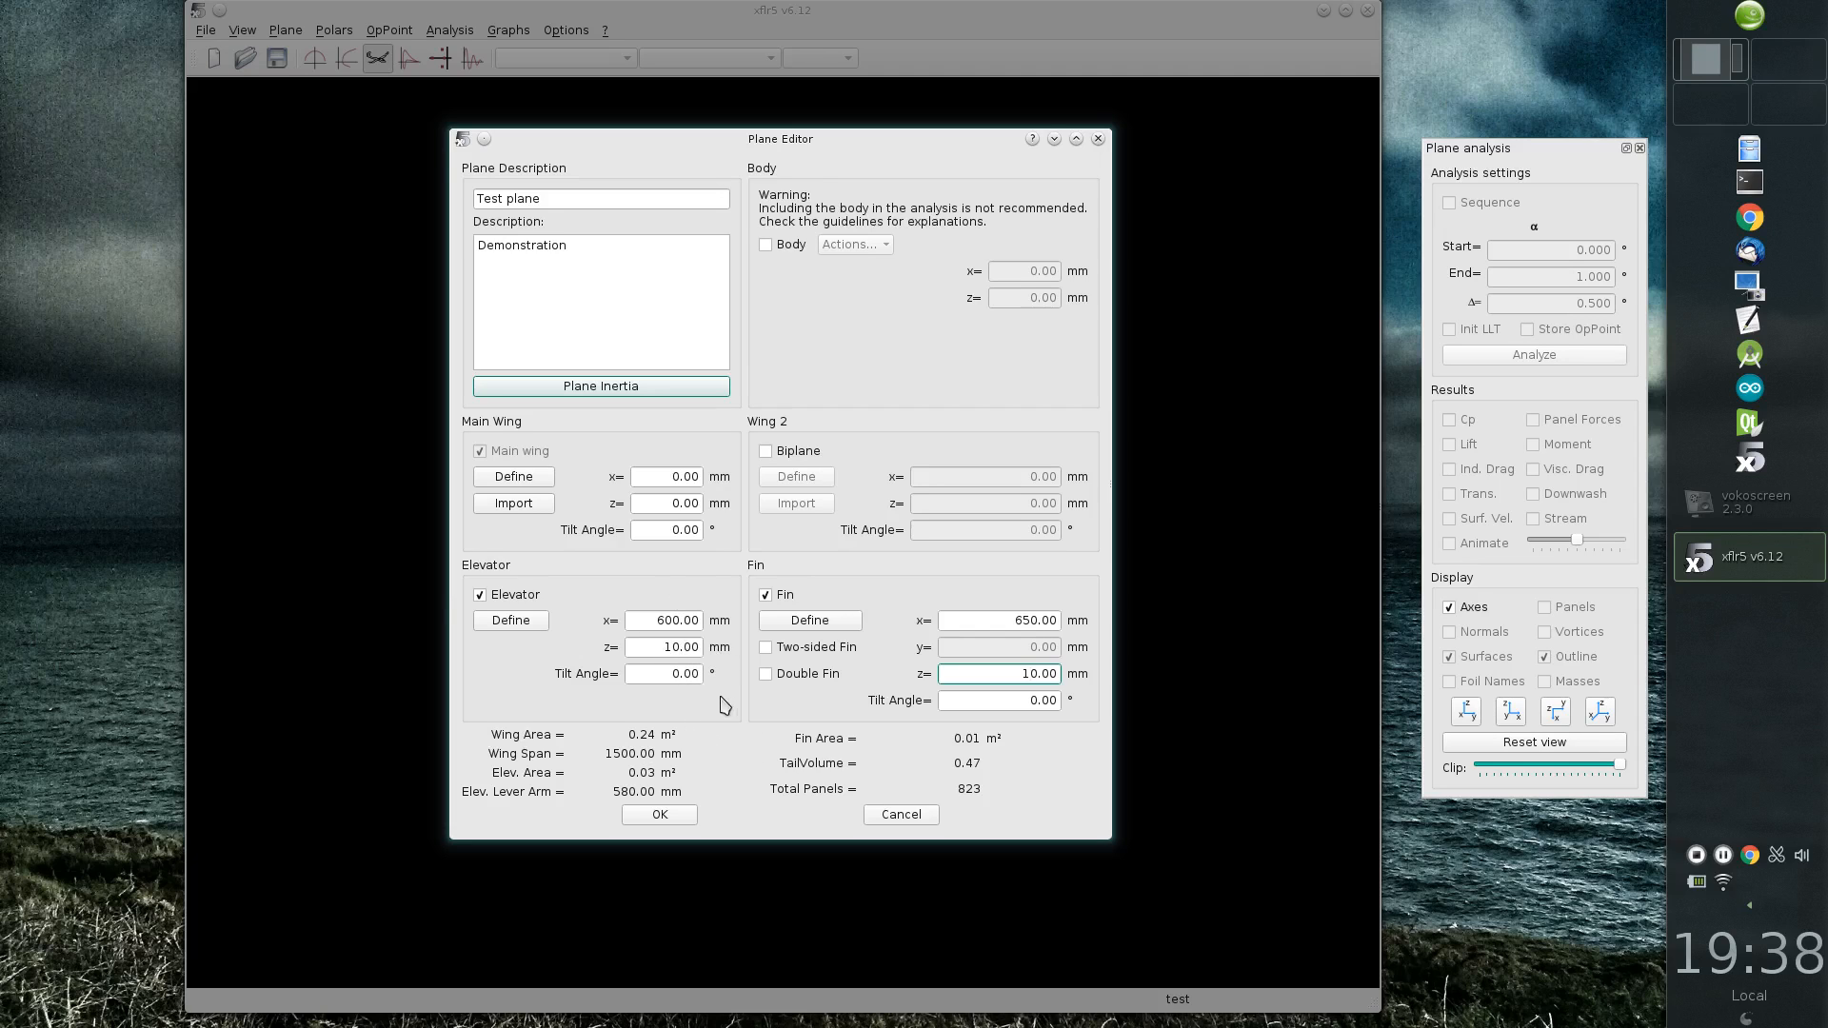
# Step: Give the elevator a negative tilt angle and accept the plane definition
pyautogui.click(647, 671)
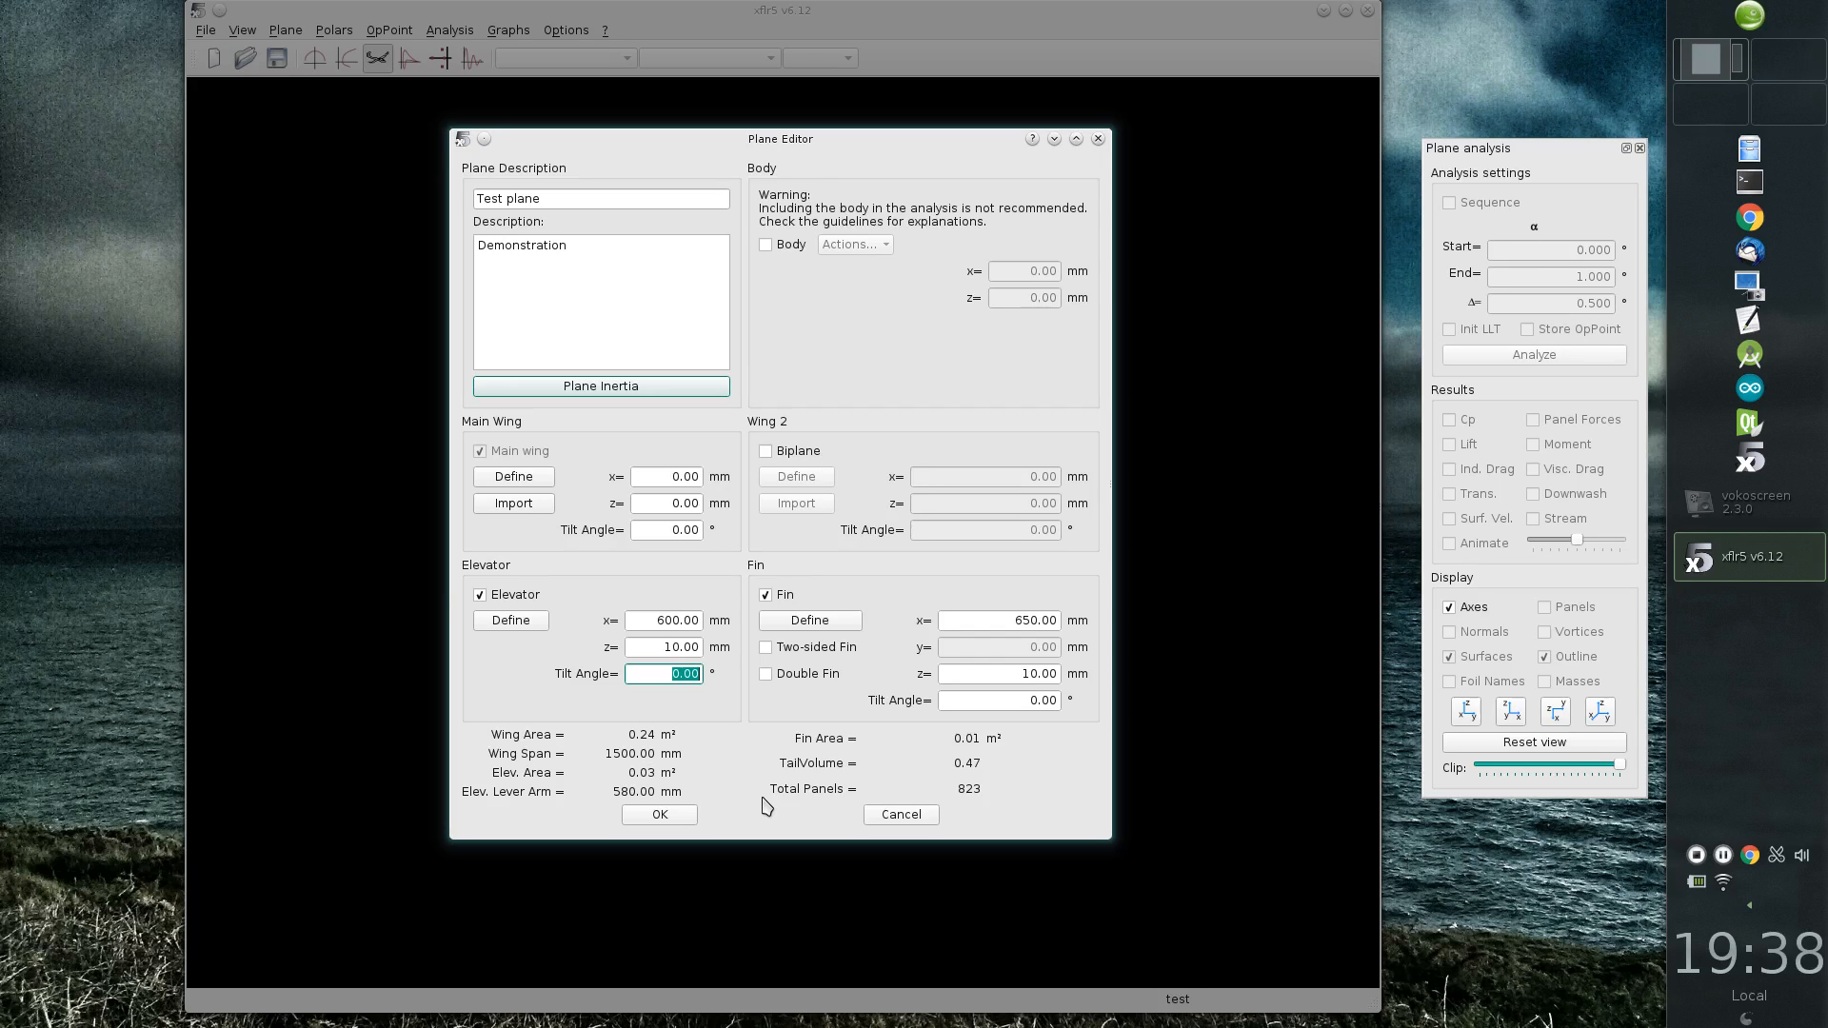
pyautogui.write('-1.5')
pyautogui.click(659, 814)
# Step: Save the project with the newly defined plane
pyautogui.moveTo(813, 642); pyautogui.dragTo(747, 610)
pyautogui.hotkey('ctrl', 's')
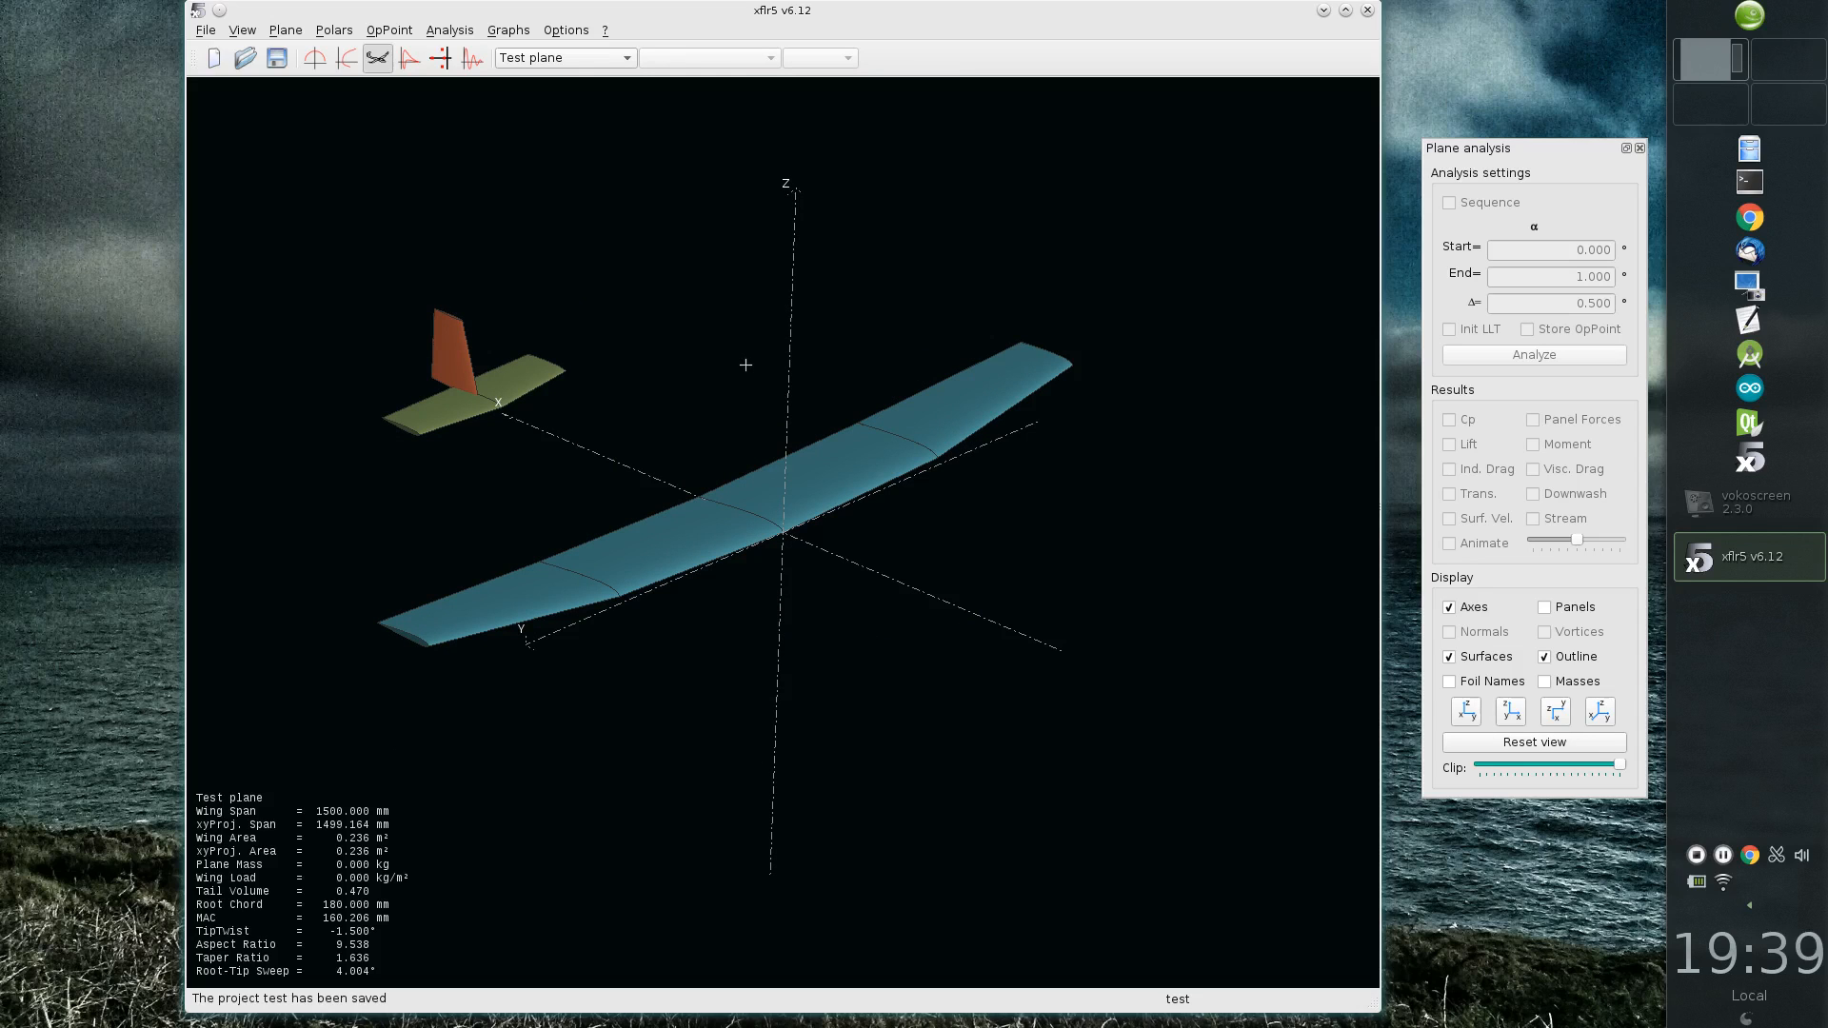
pyautogui.rightClick(749, 360)
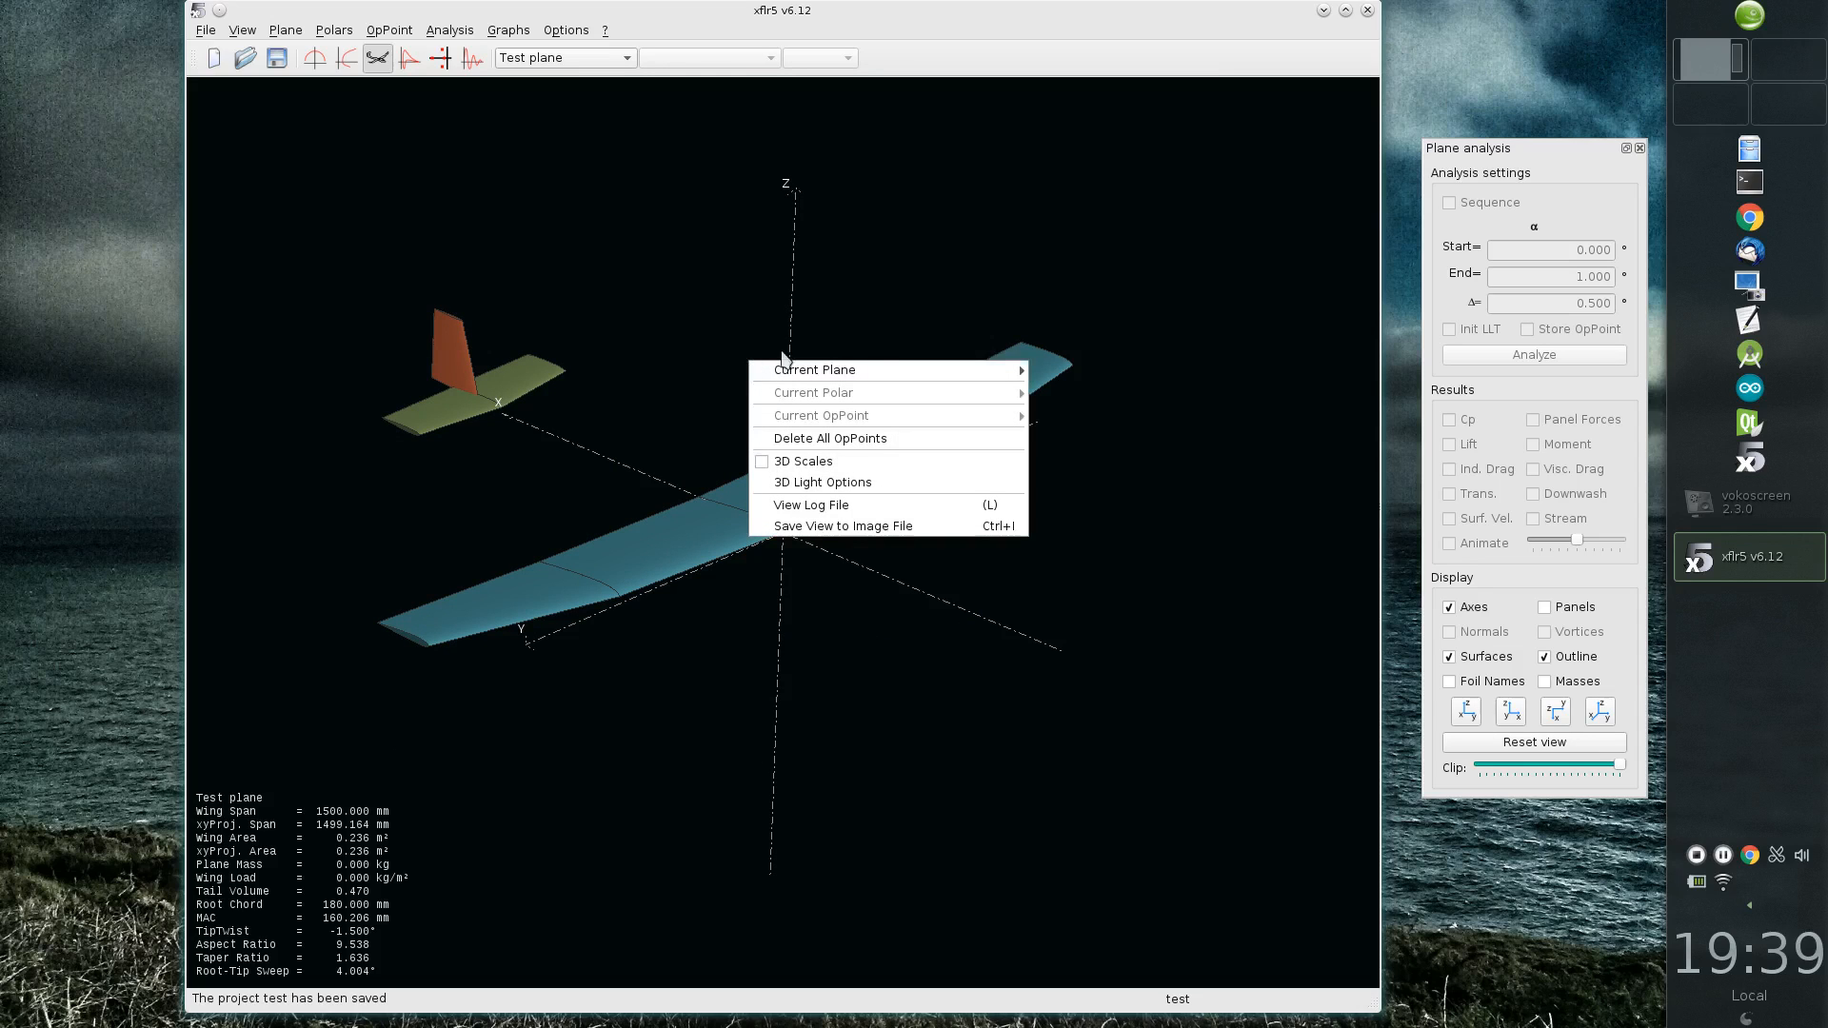
pyautogui.moveTo(891, 370)
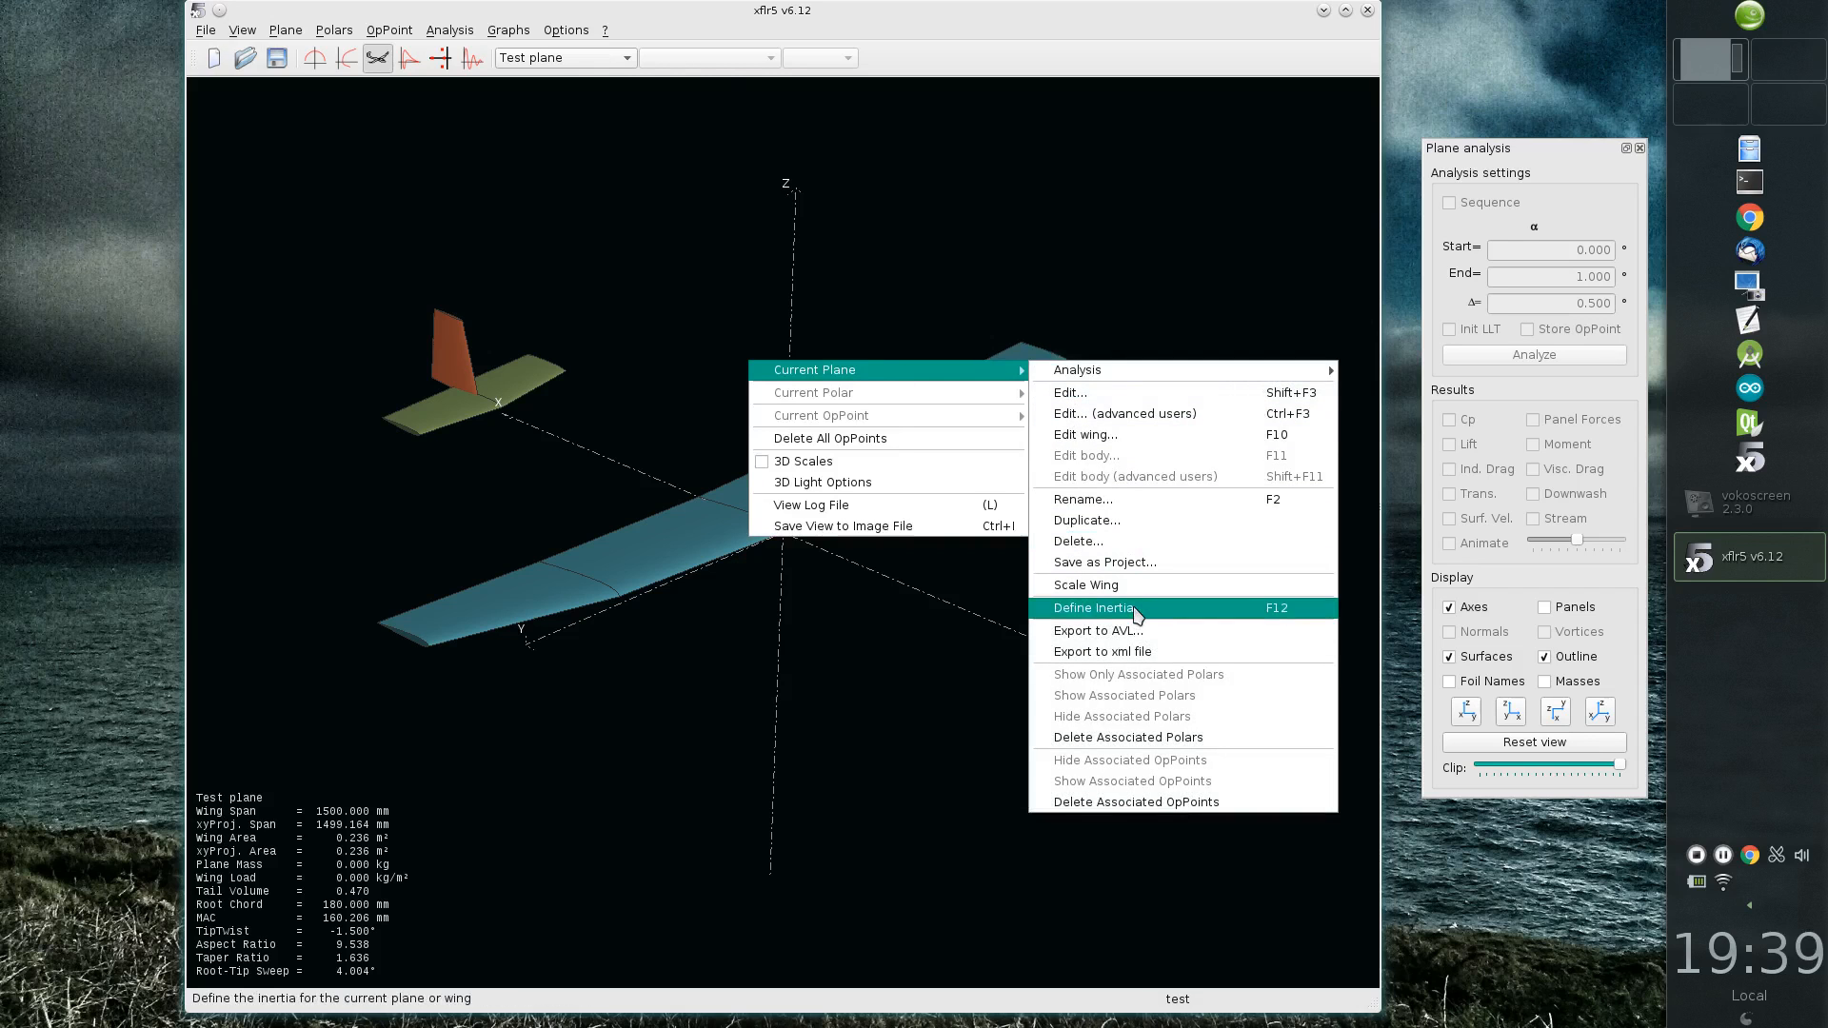
pyautogui.click(1094, 607)
pyautogui.press('Escape')
# Step: Open the main wing's inertia properties for the current plane and set the wing mass to 0.300 kg
pyautogui.rightClick(681, 303)
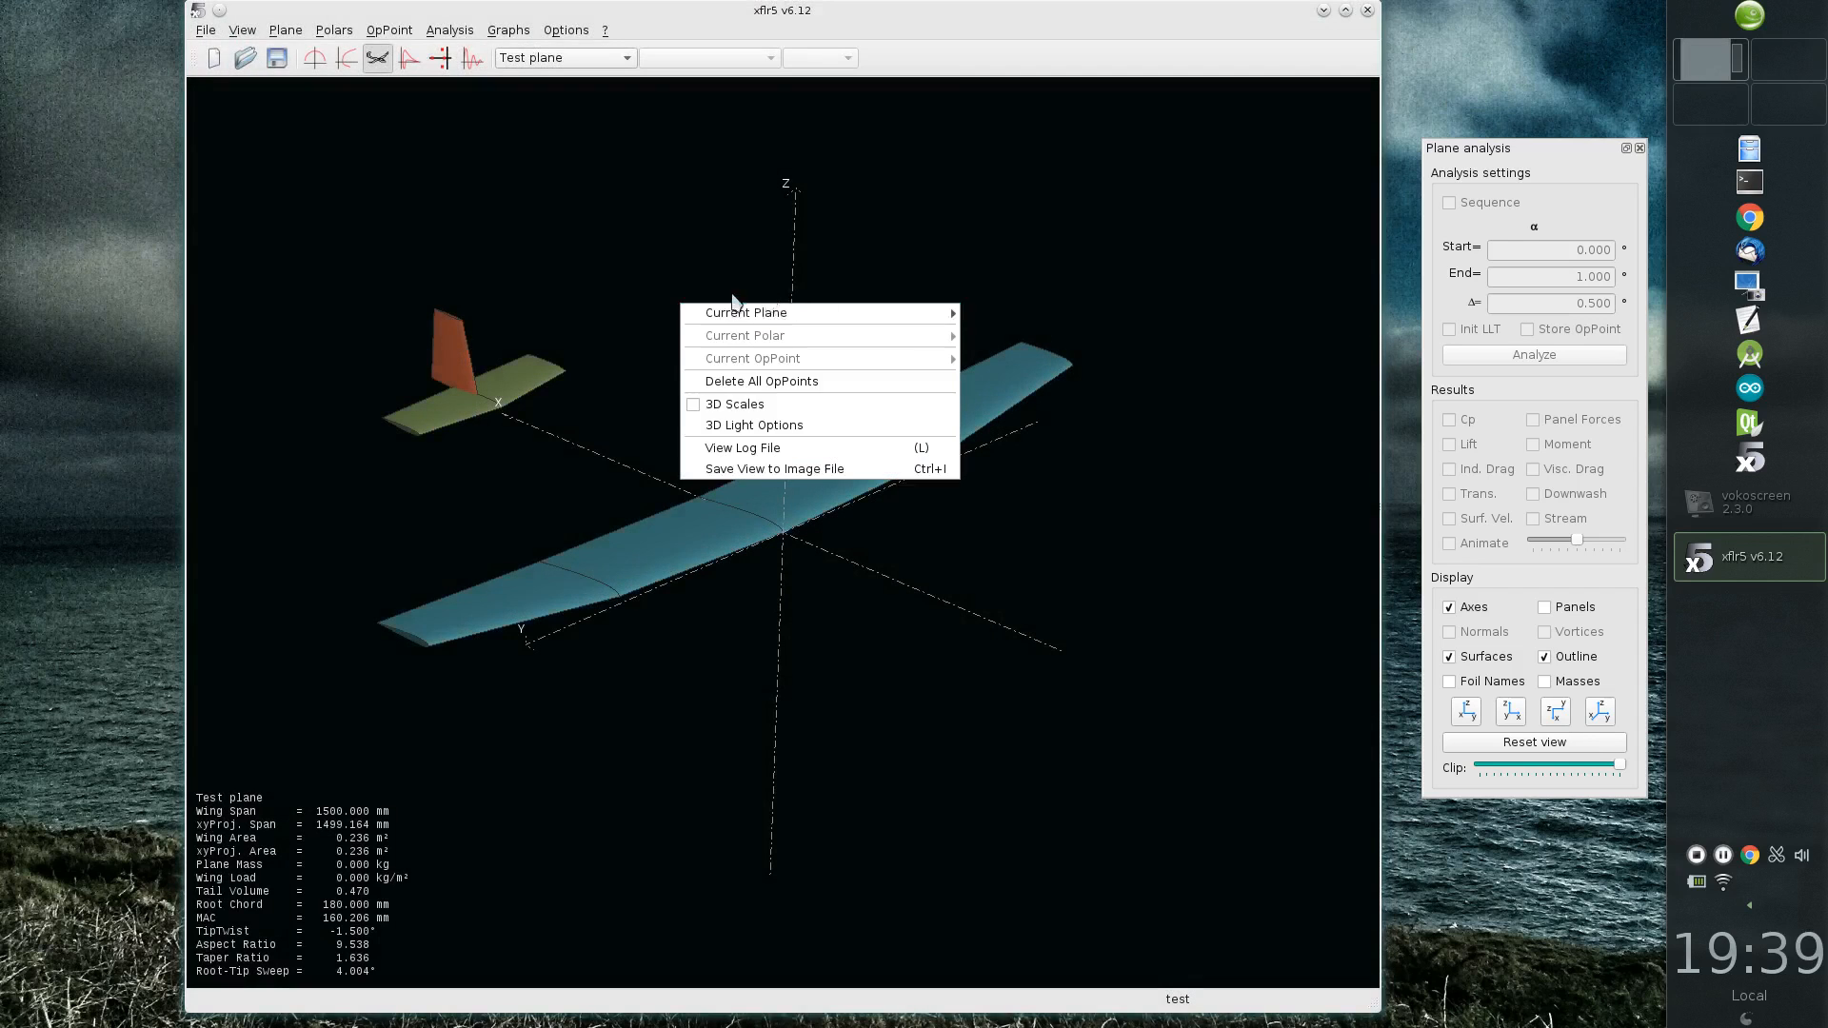
pyautogui.moveTo(865, 318)
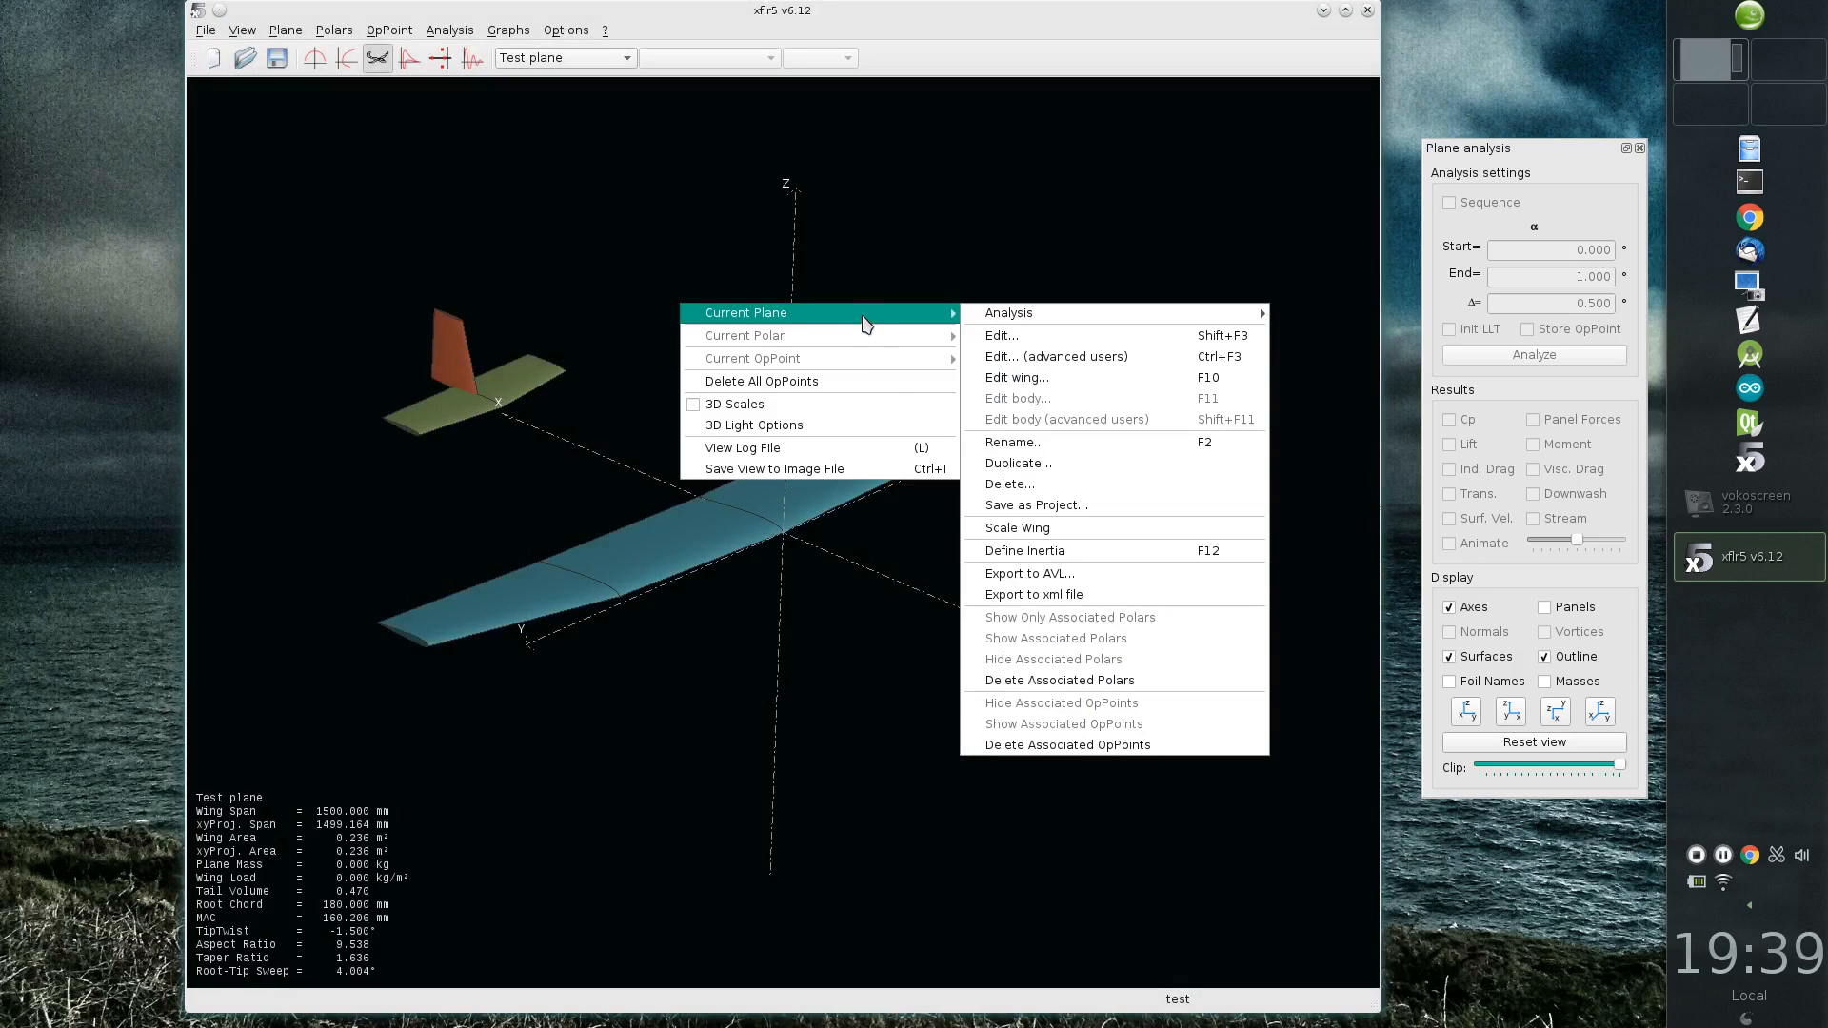
pyautogui.click(1098, 552)
pyautogui.moveTo(511, 21); pyautogui.dragTo(1095, 252)
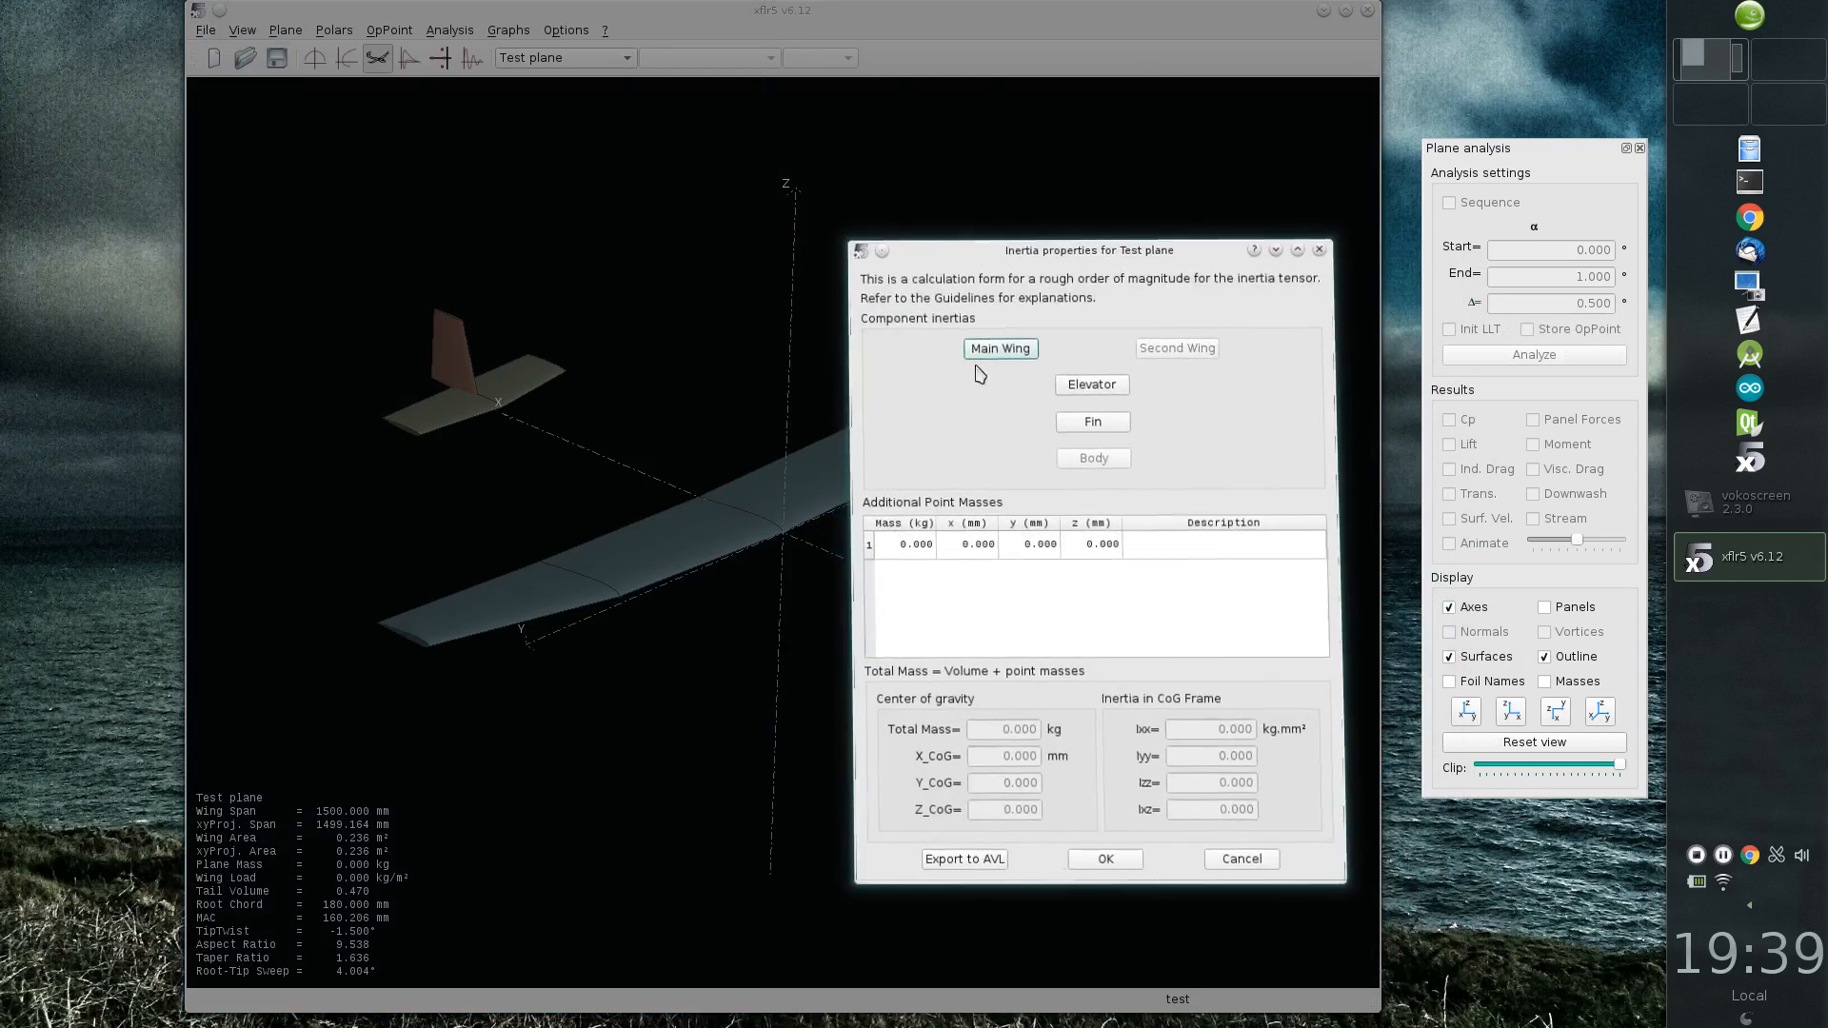
pyautogui.click(998, 350)
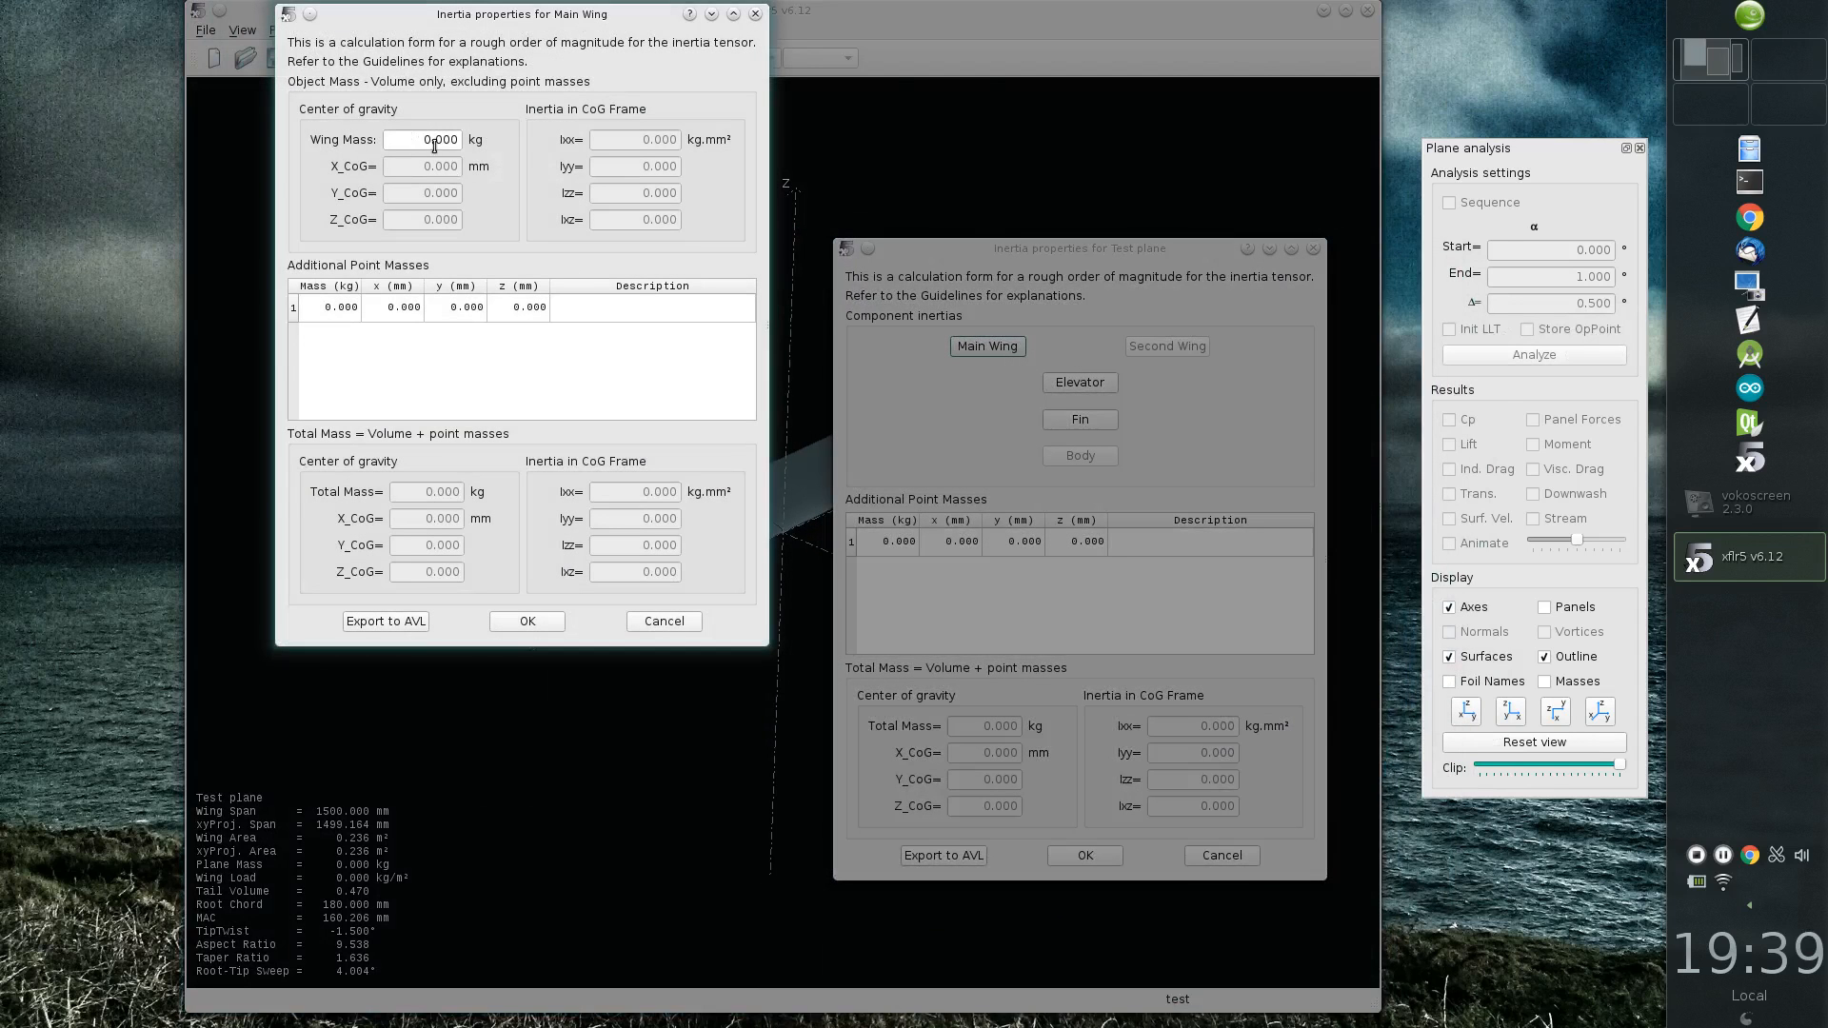
pyautogui.doubleClick(437, 143)
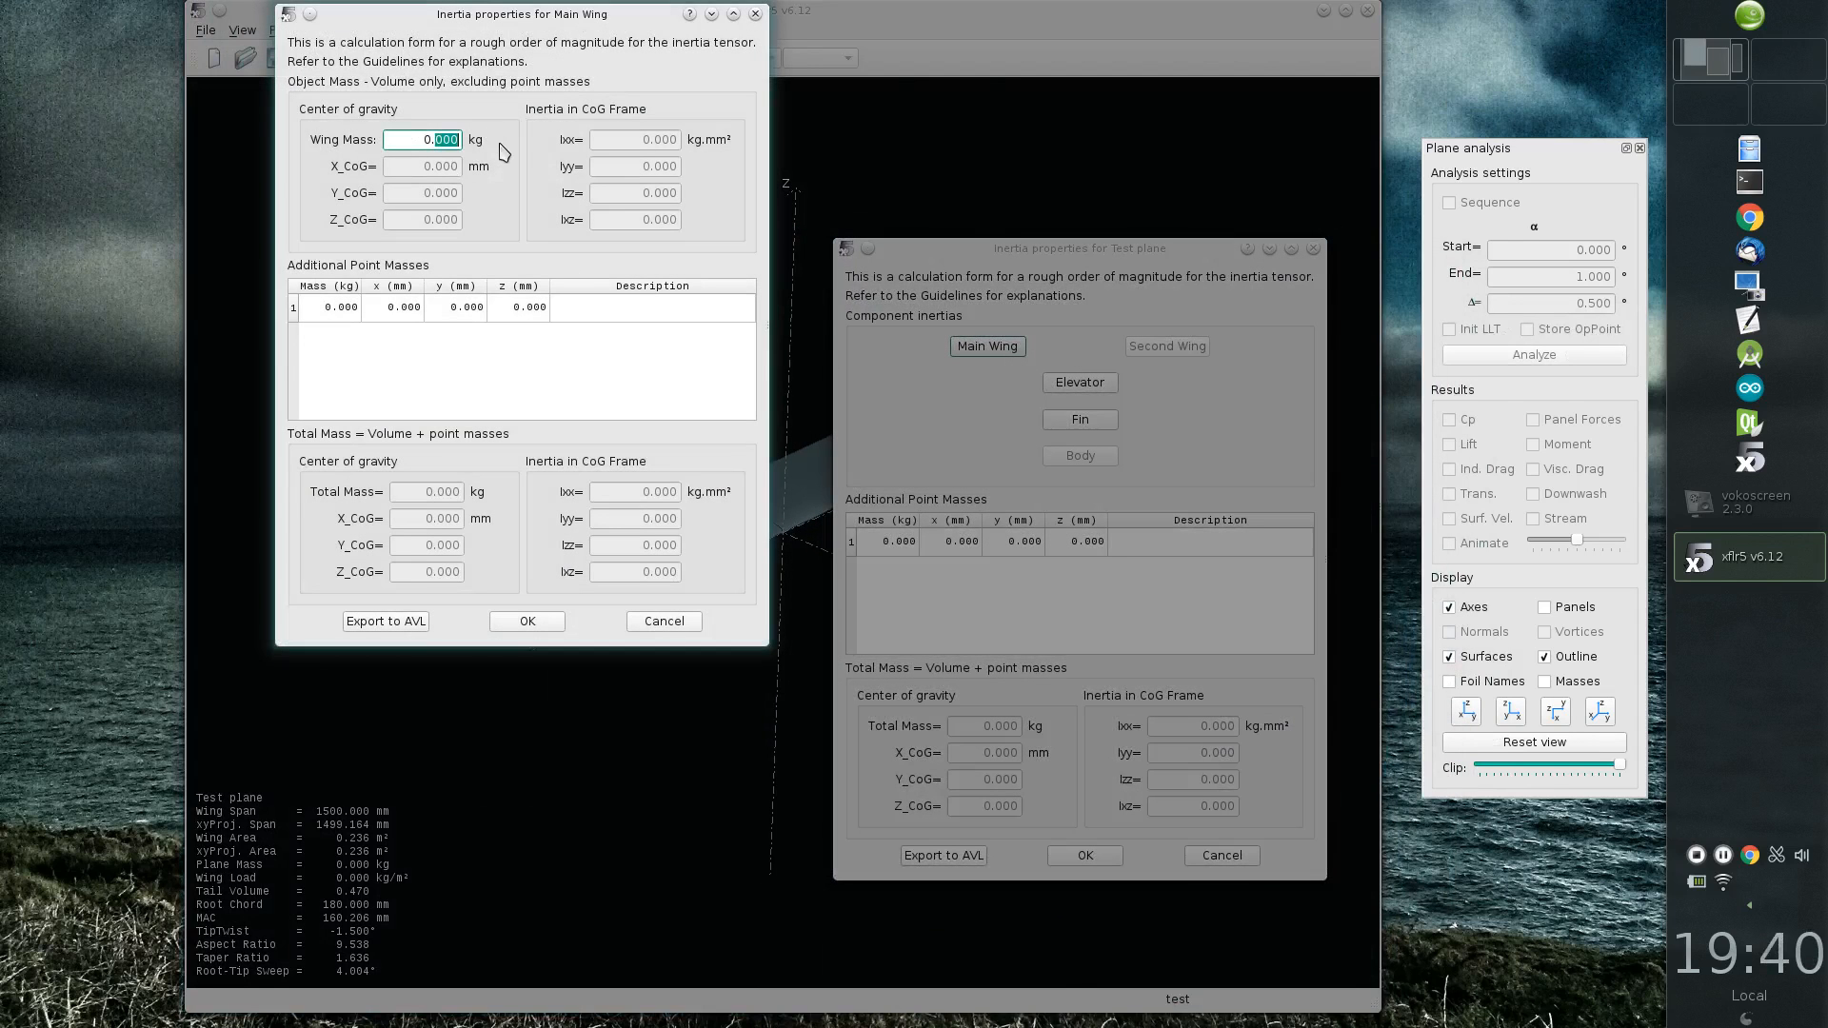
pyautogui.write('300')
# Step: Add a 0.025 kg point mass to the main wing with the description "Rught servo"
pyautogui.doubleClick(343, 307)
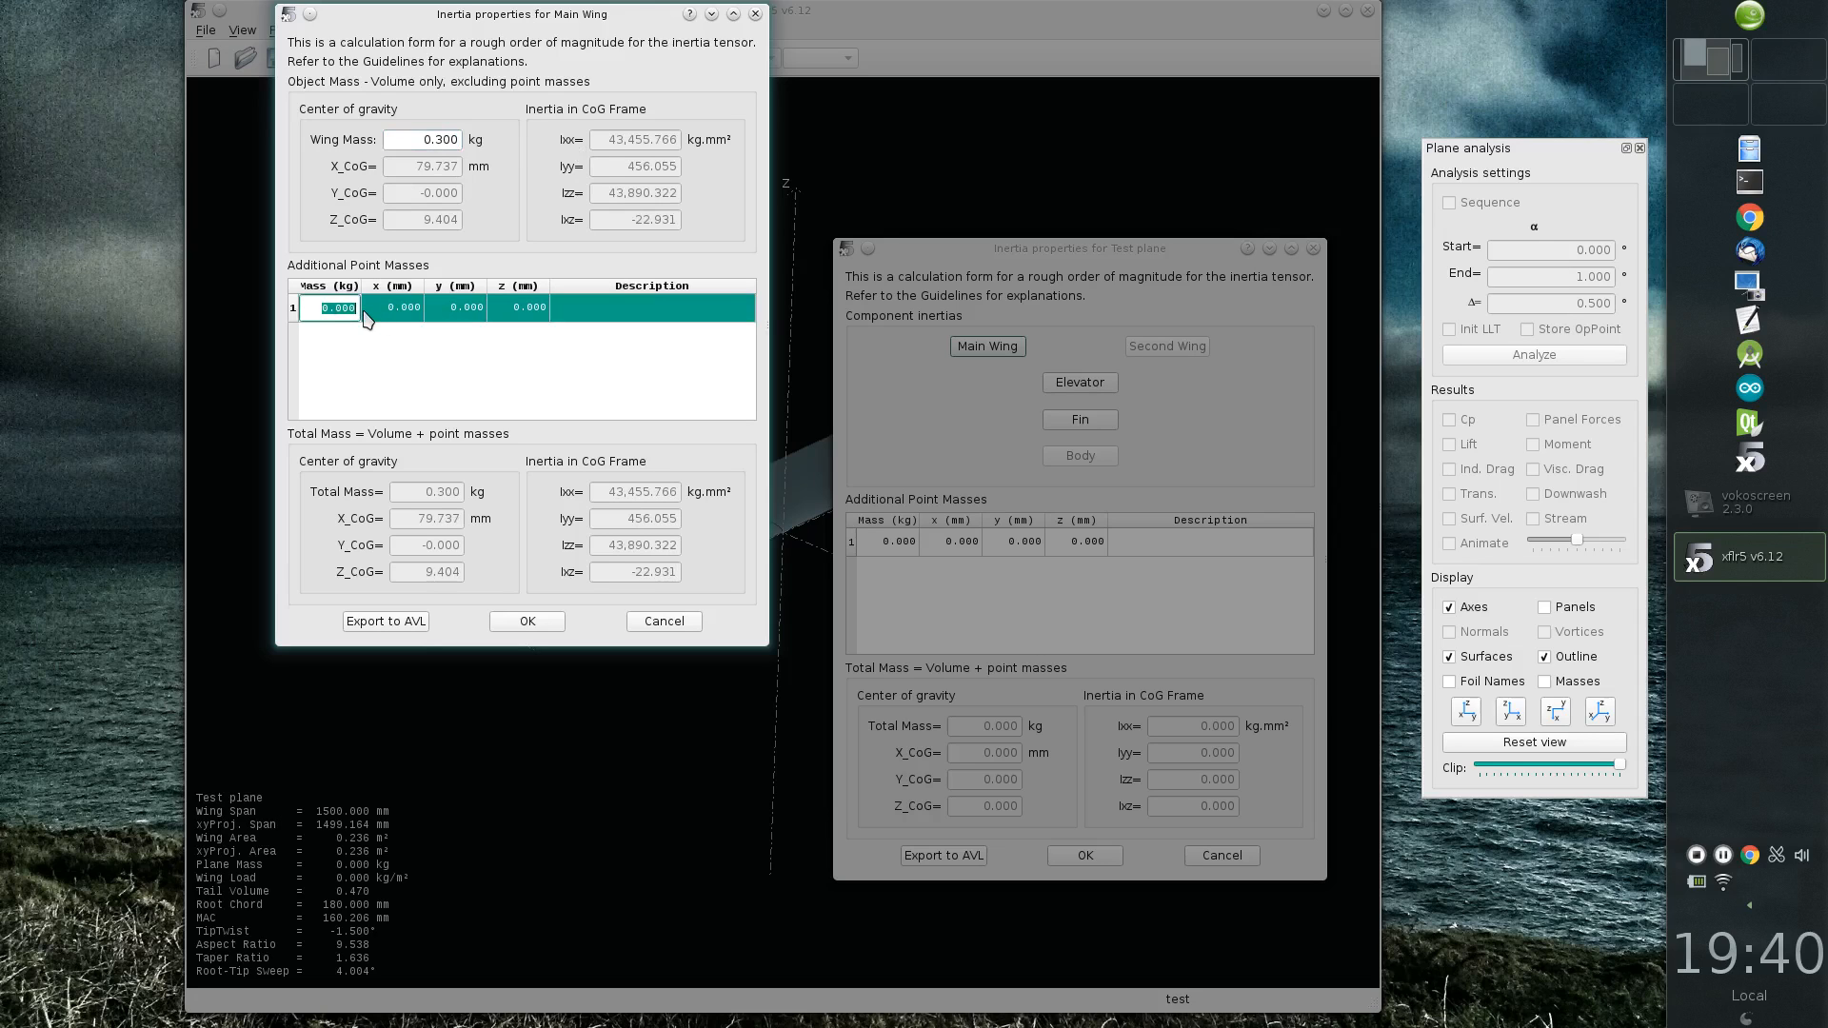
pyautogui.write('.025')
pyautogui.click(611, 307)
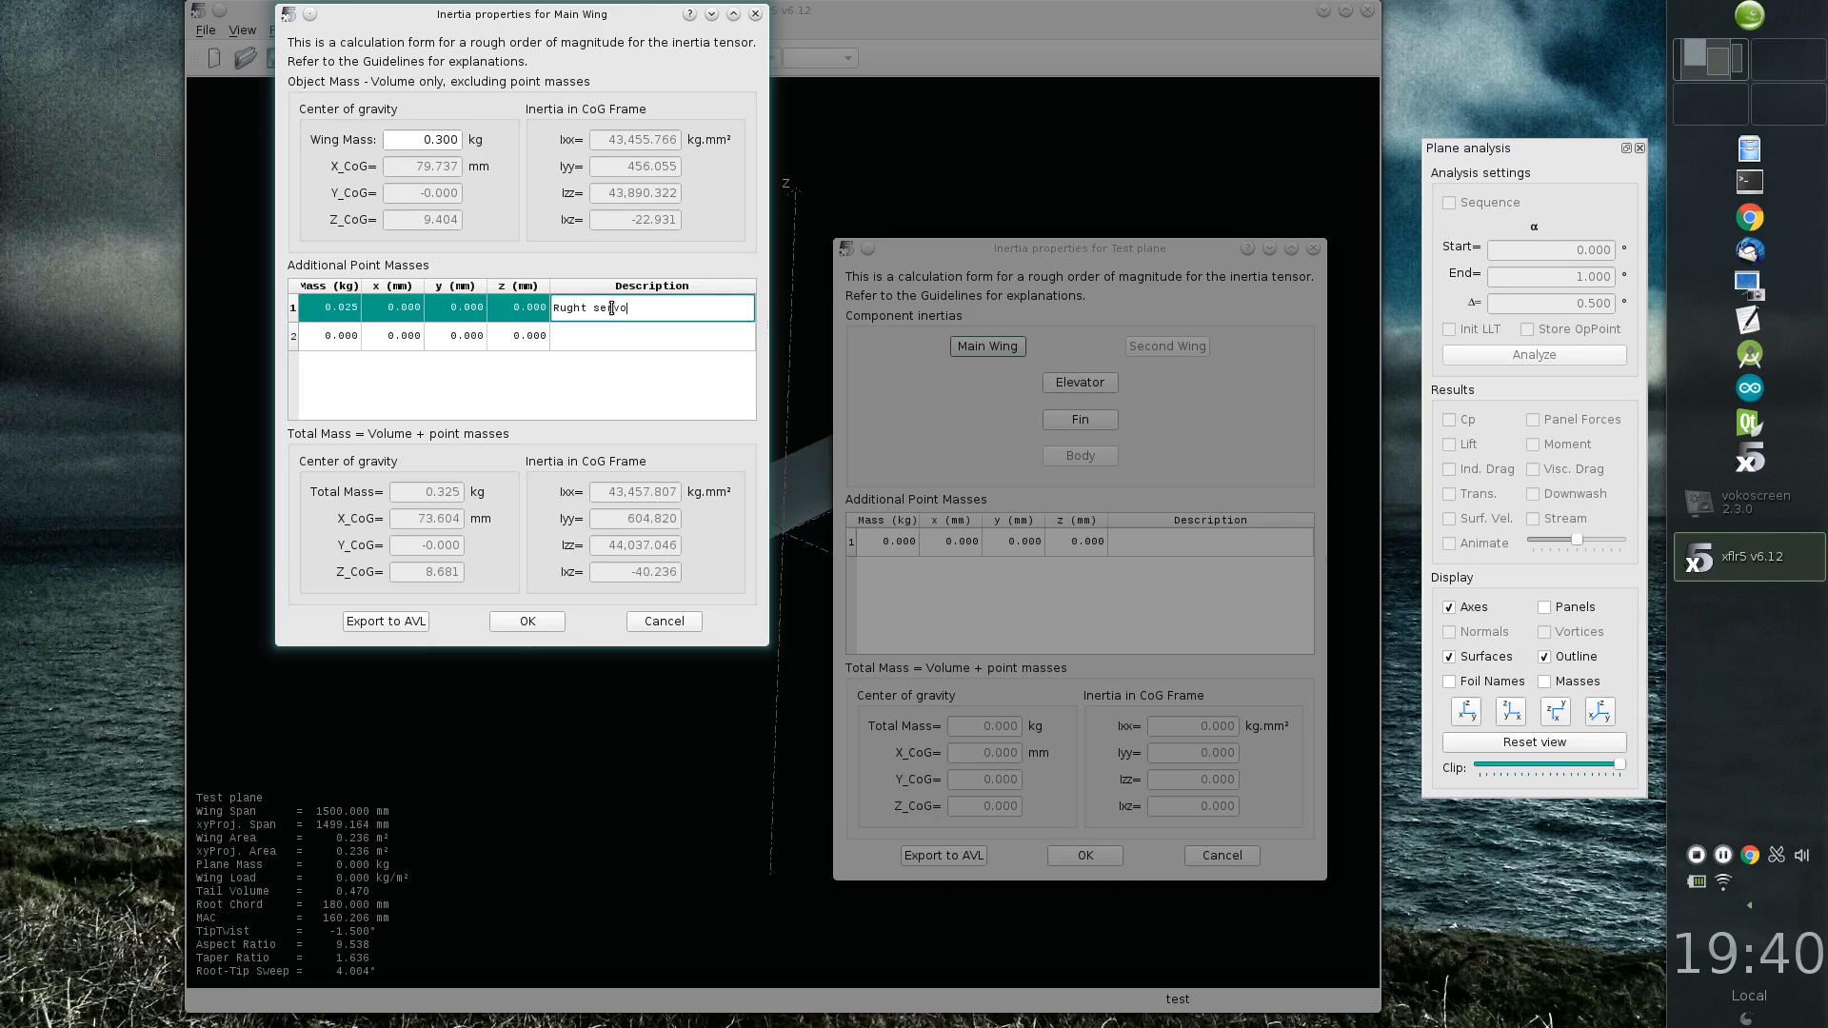
# Step: Position the first point mass at x 50 mm, y 500 mm and z 15 mm
pyautogui.doubleClick(408, 318)
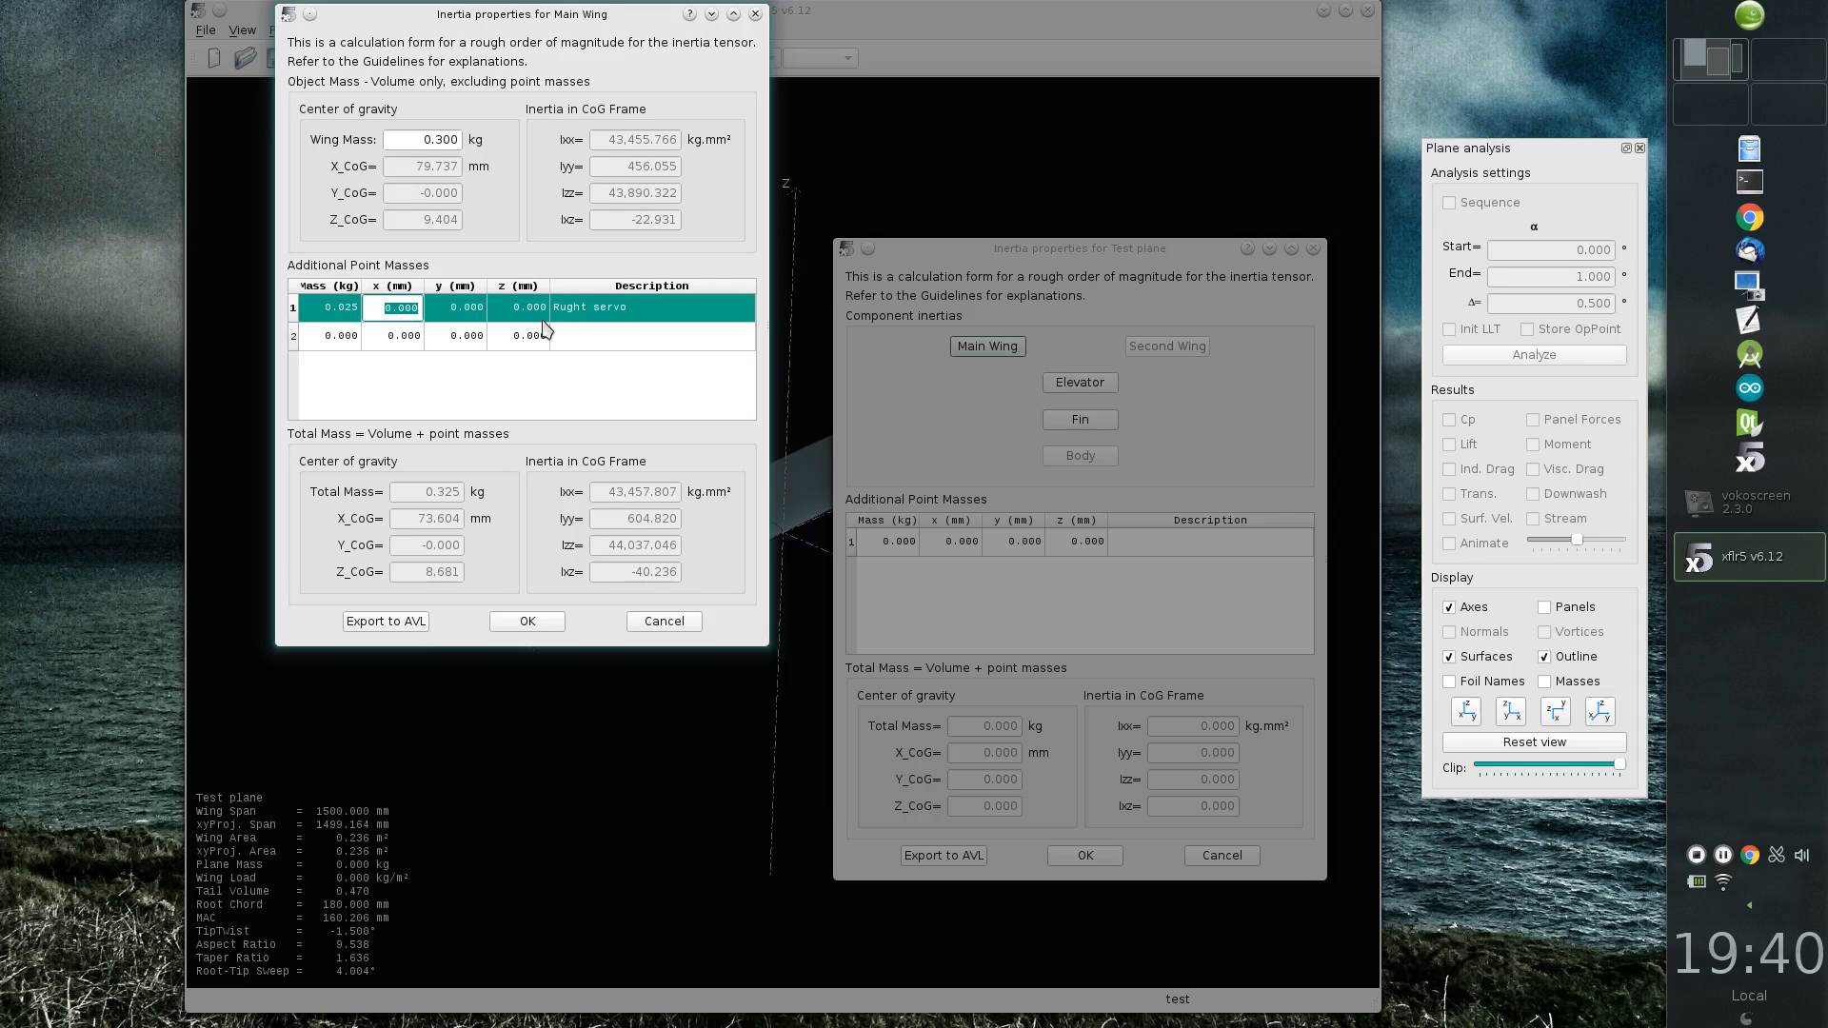
pyautogui.write('50')
pyautogui.press('Tab')
pyautogui.write('500')
pyautogui.press('Tab')
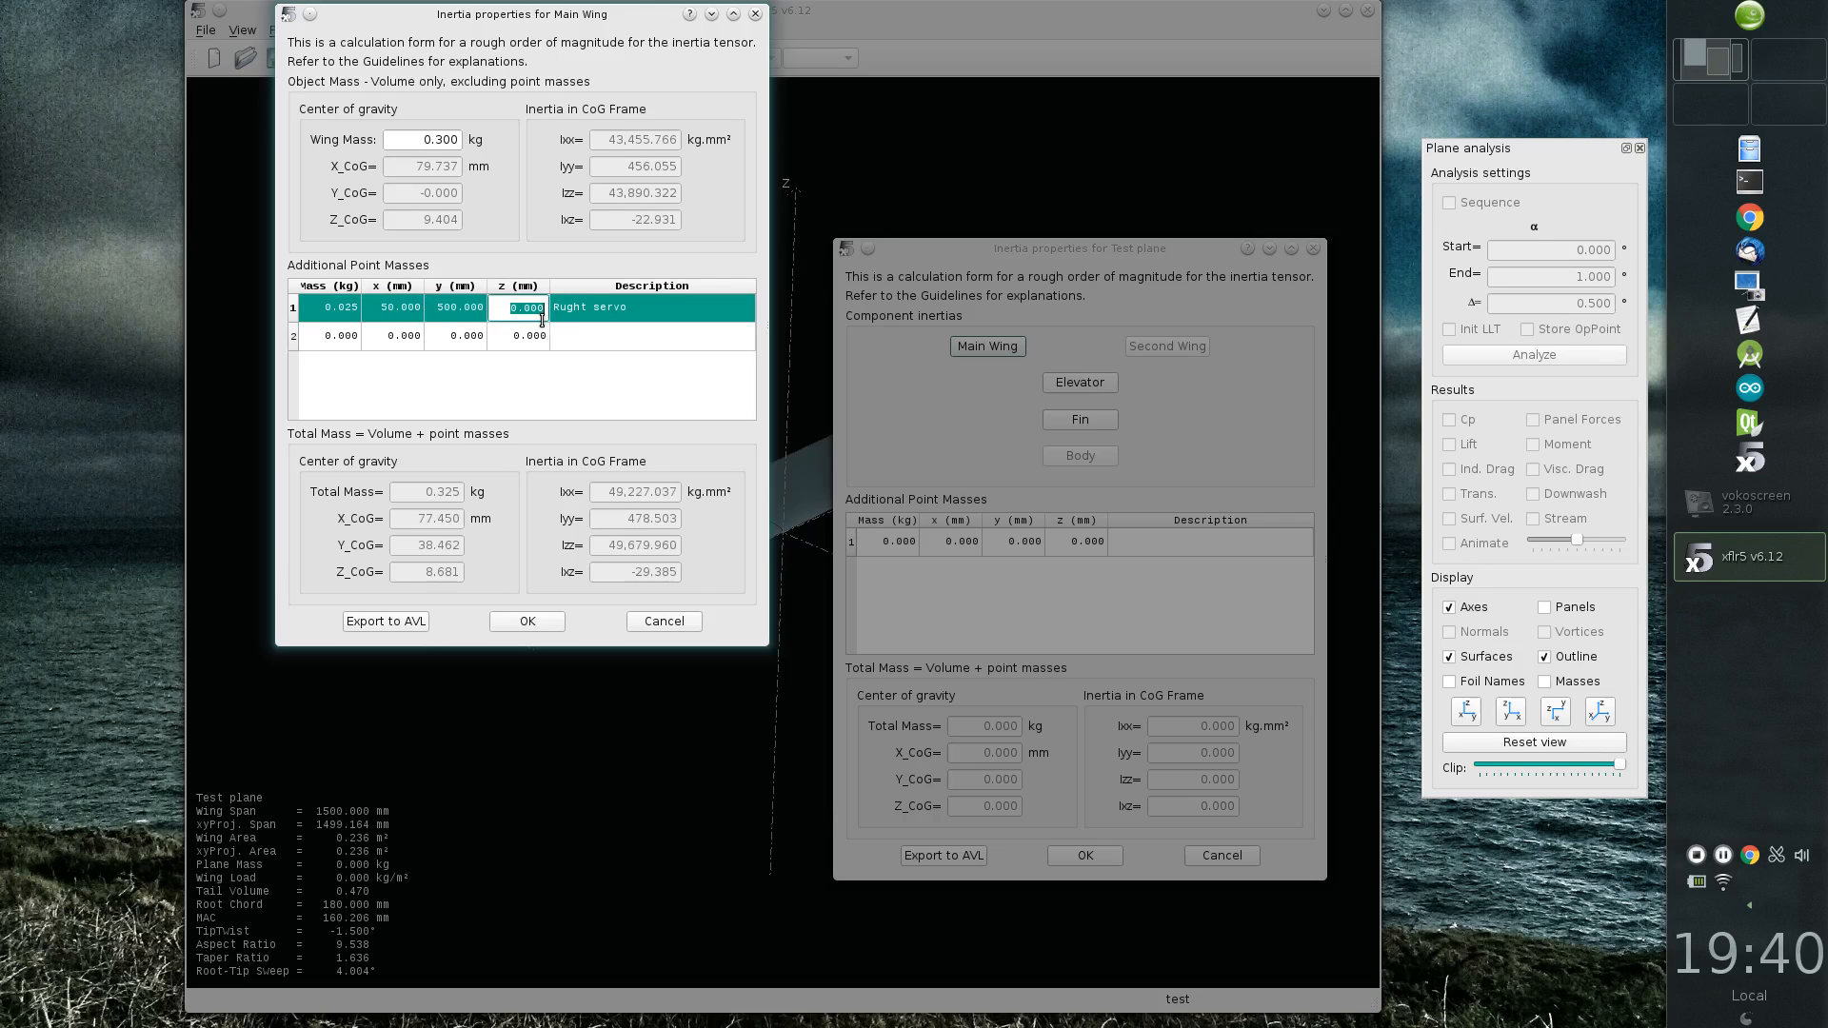
pyautogui.write('15')
pyautogui.press('Return')
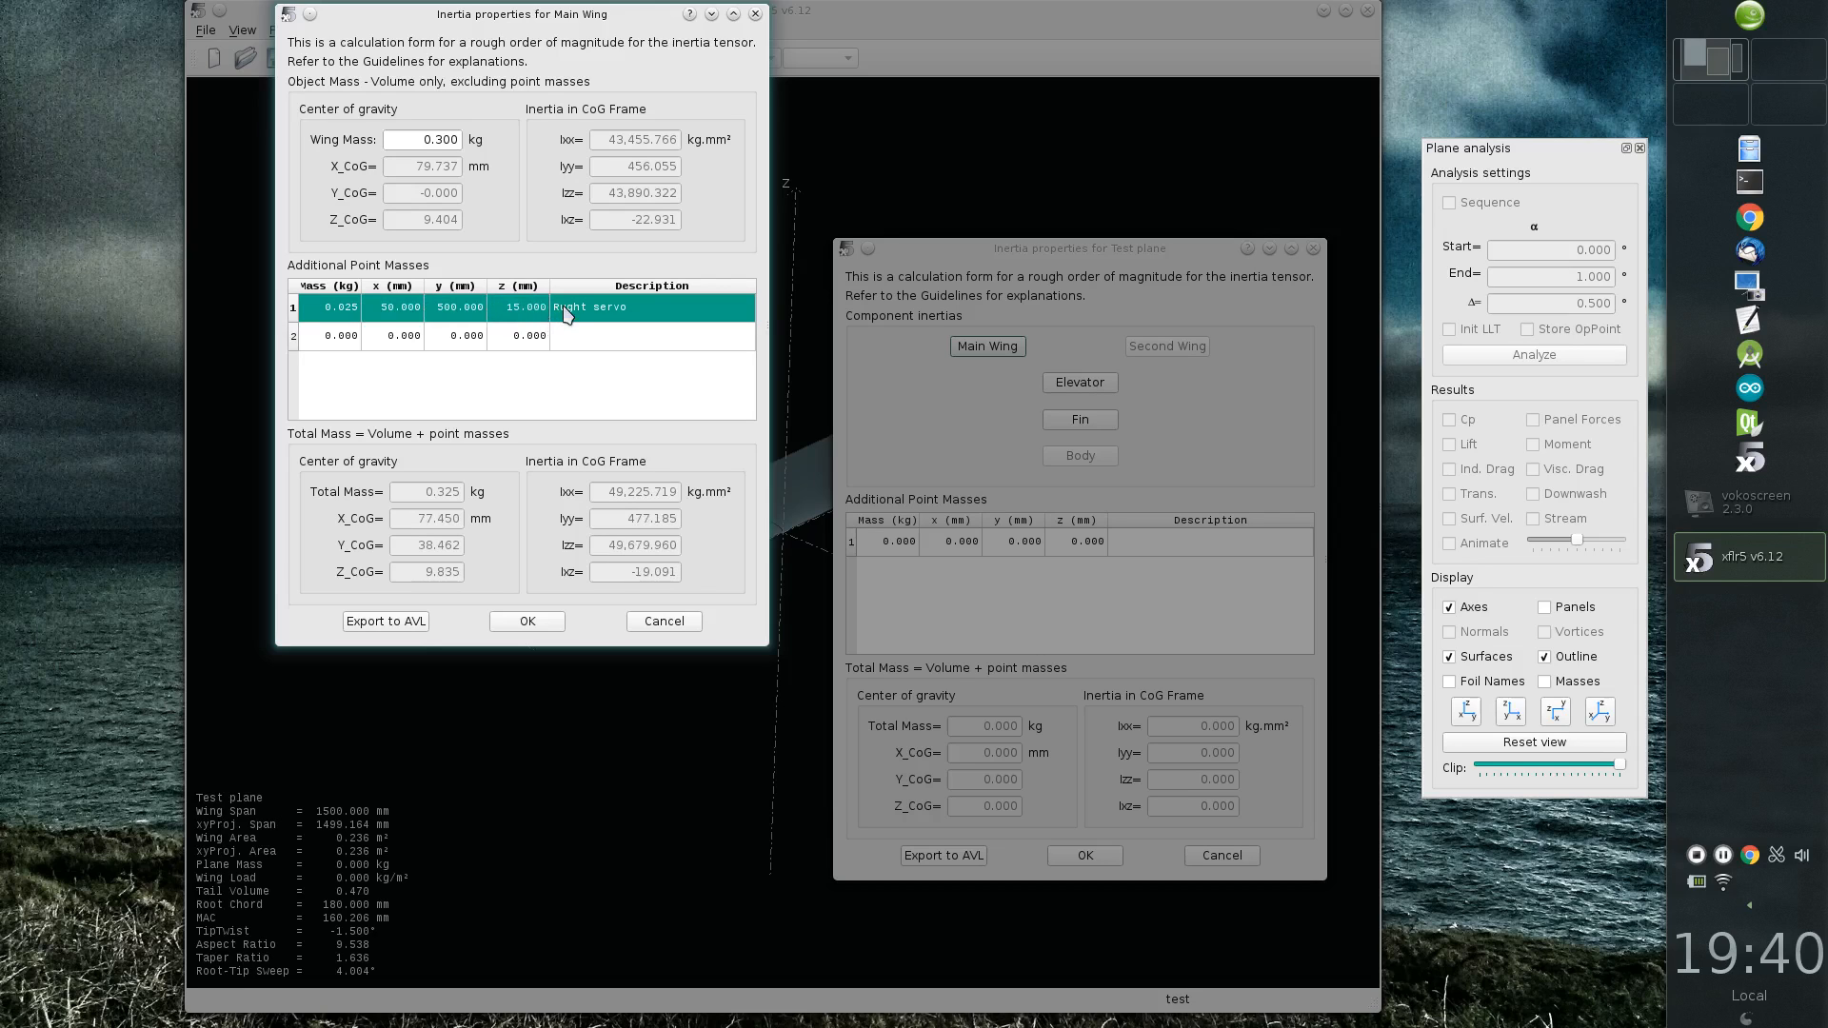
# Step: Correct the first point mass's description to "Right servo"
pyautogui.doubleClick(562, 309)
pyautogui.click(557, 307)
pyautogui.press('Delete')
pyautogui.write('i')
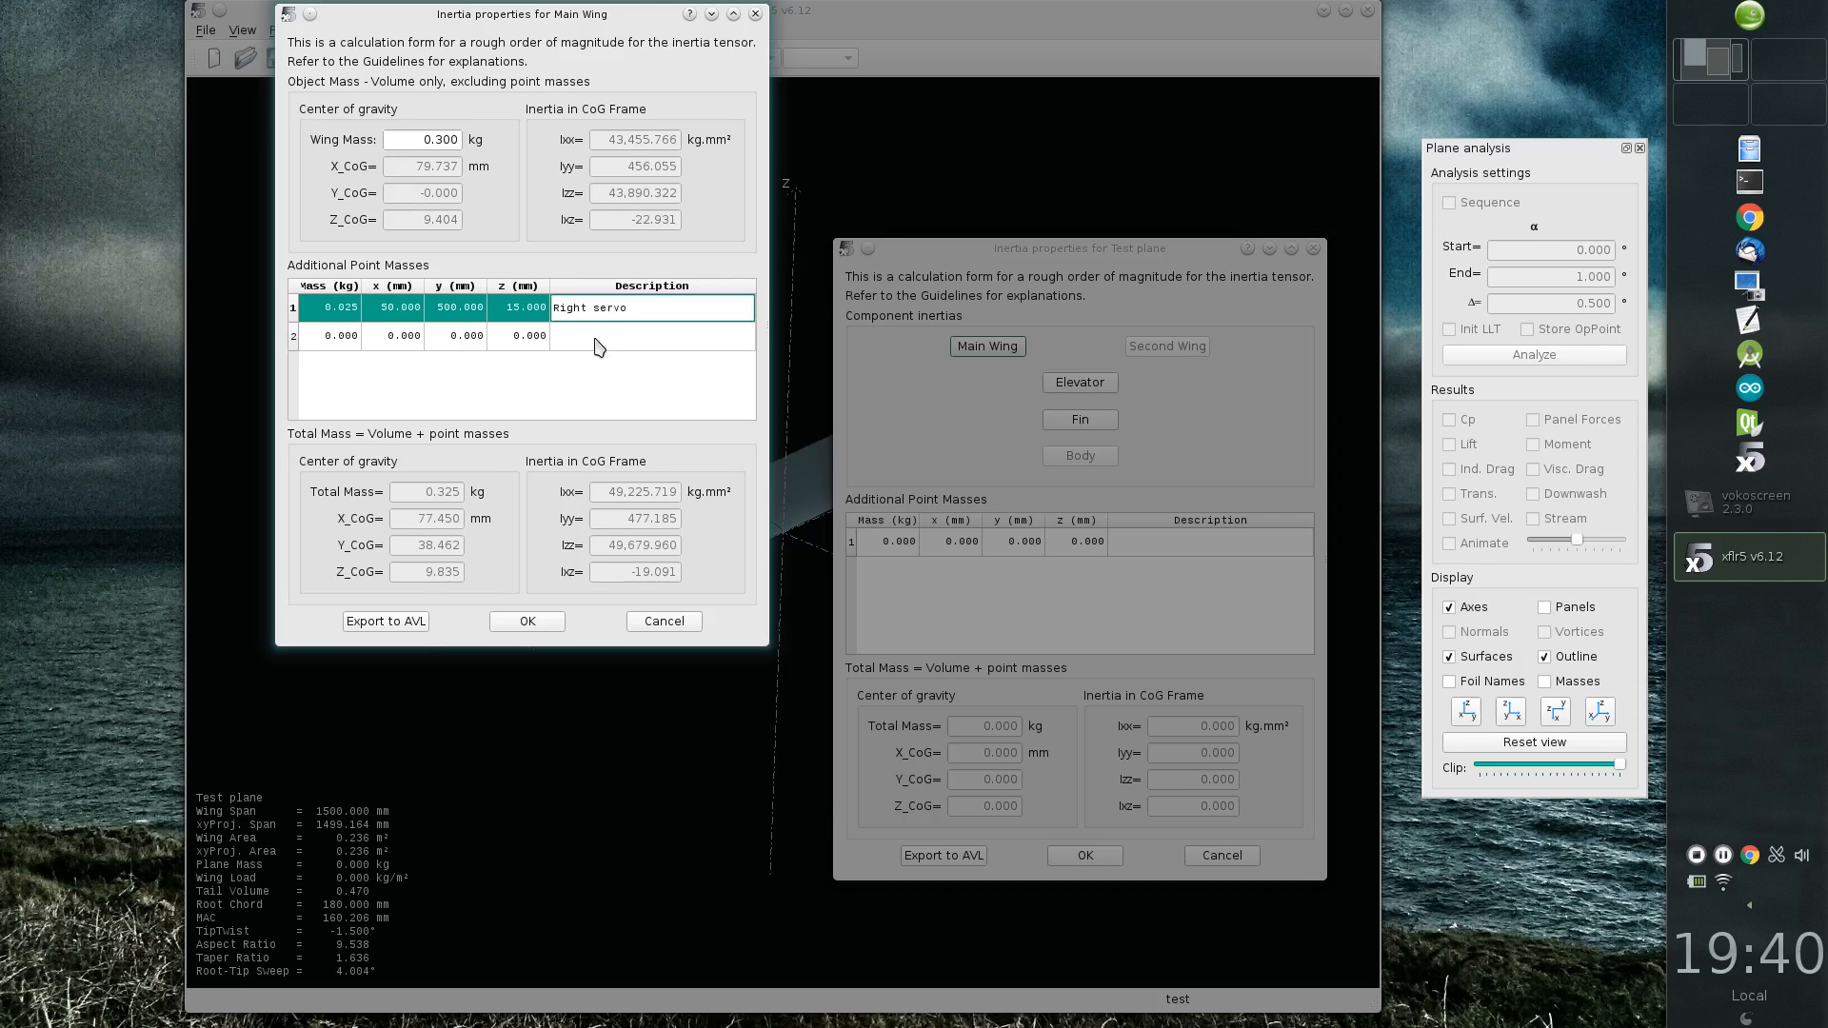
# Step: Add a second 0.025 kg point mass to the main wing with the description "Left servo"
pyautogui.doubleClick(595, 338)
pyautogui.write('Left')
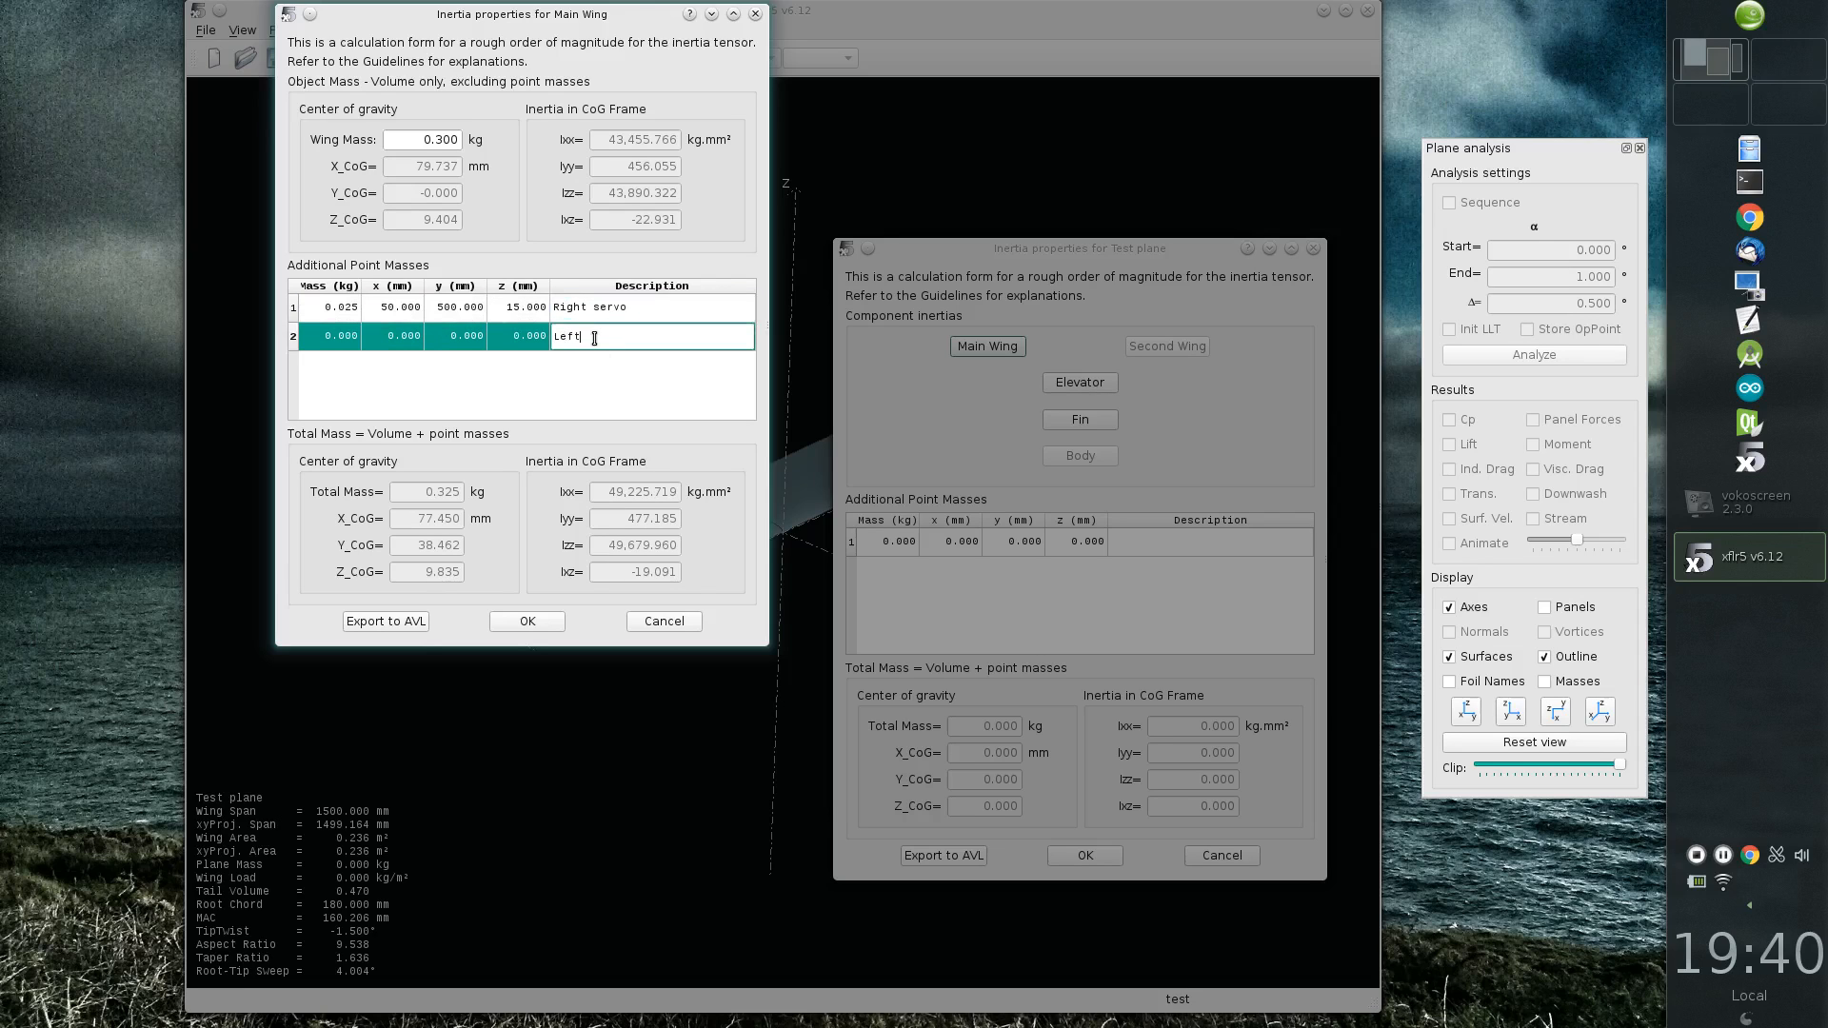
pyautogui.write(' servo')
pyautogui.click(329, 338)
pyautogui.write('0.2')
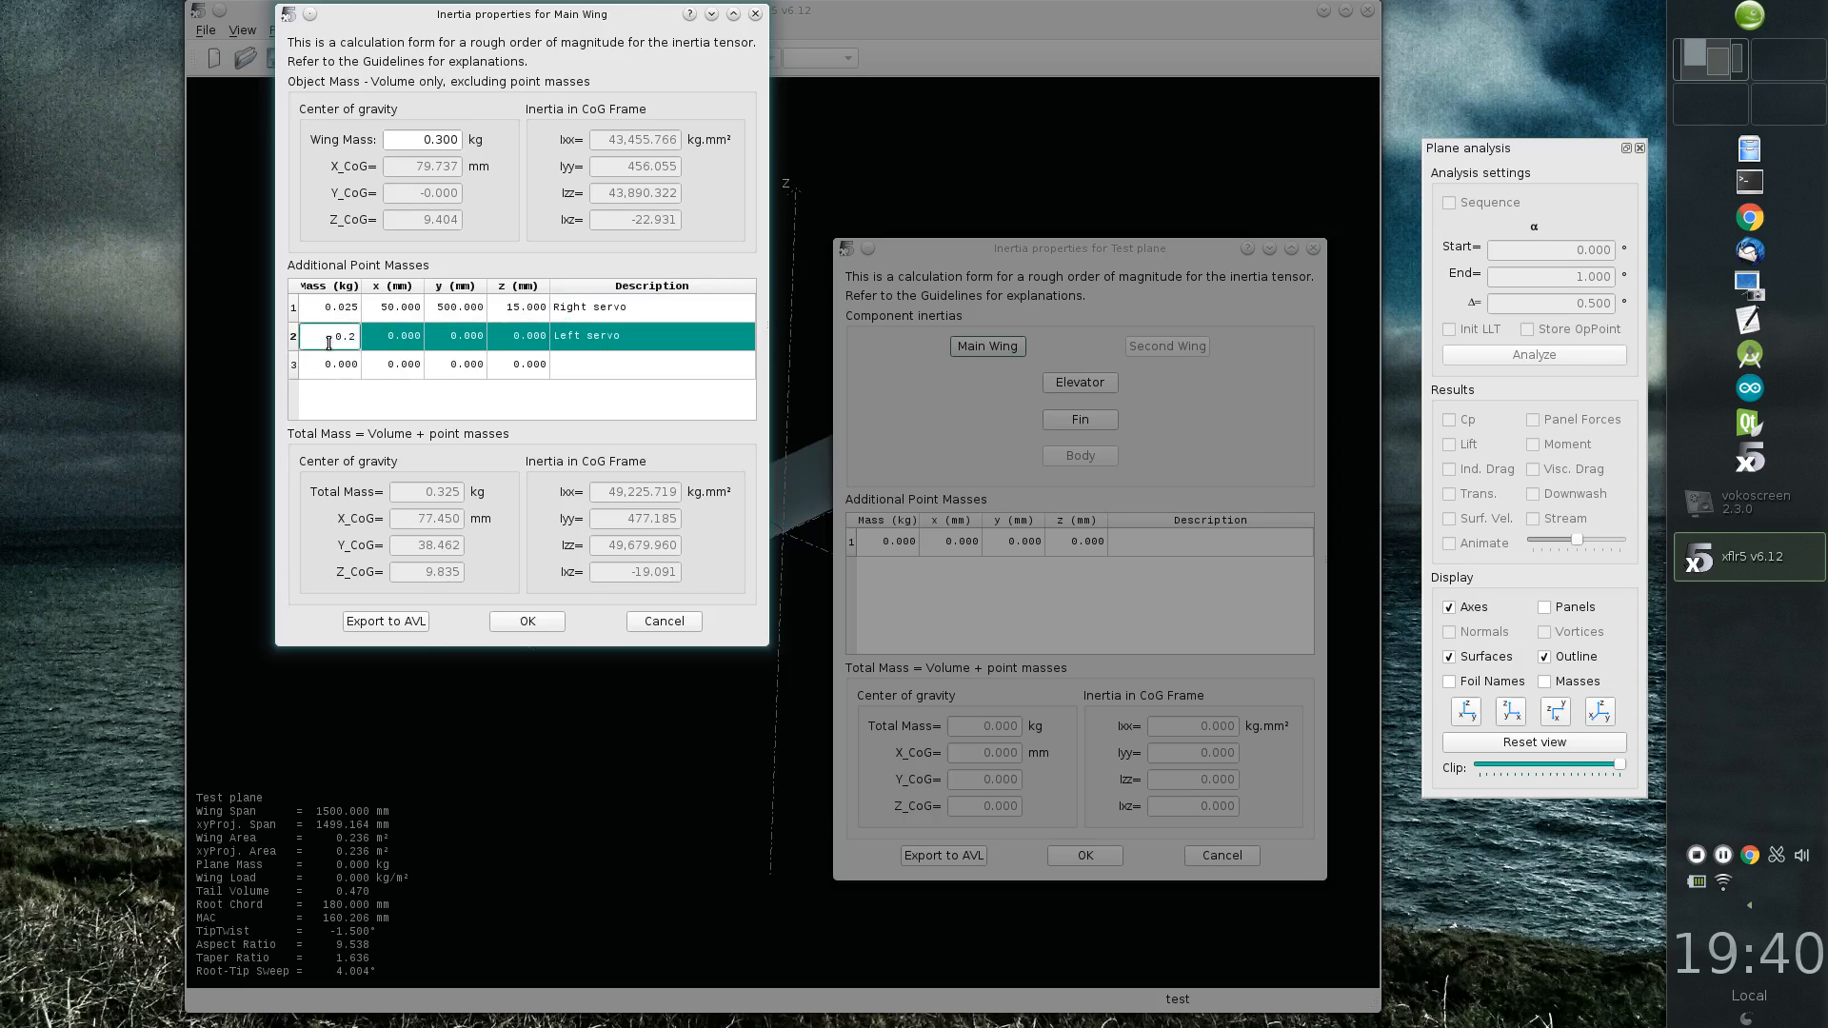
pyautogui.press('BackSpace')
pyautogui.write('025')
pyautogui.press('Tab')
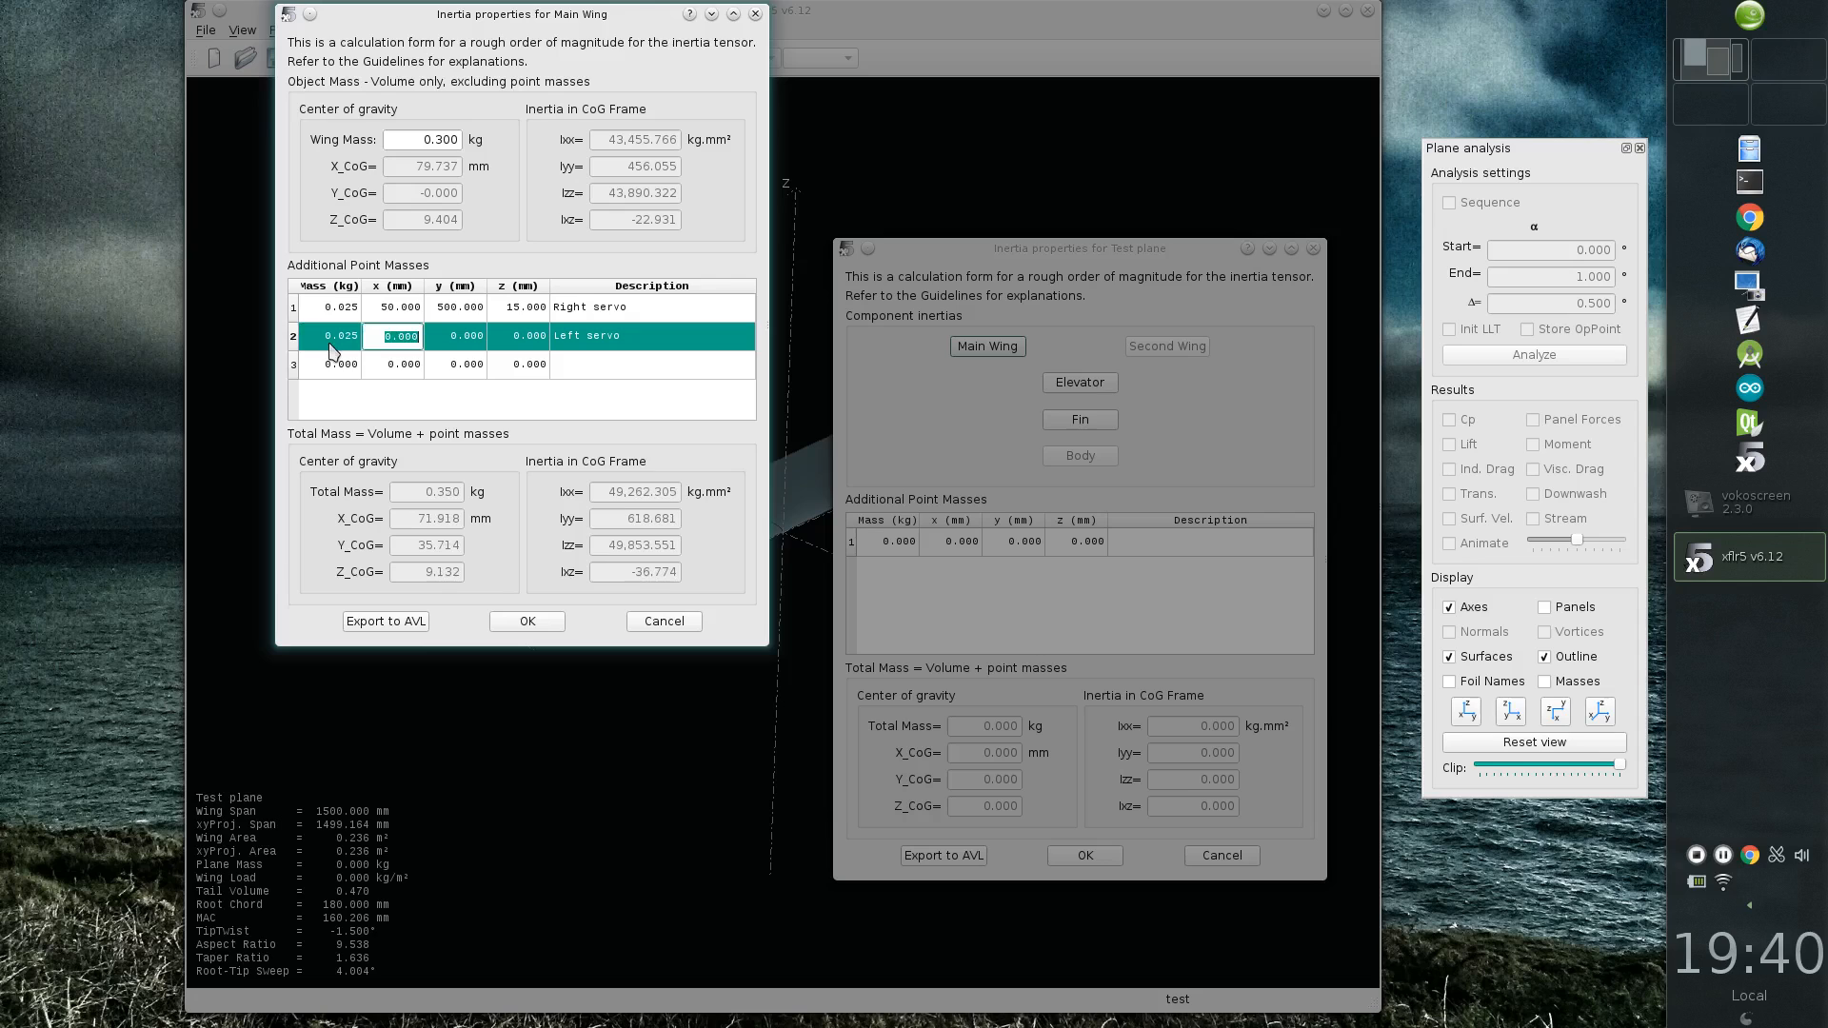
# Step: Position the left servo mass at x 50 mm, y -500 mm and z 15 mm, and accept the wing and plane inertia
pyautogui.write('50')
pyautogui.press('Tab')
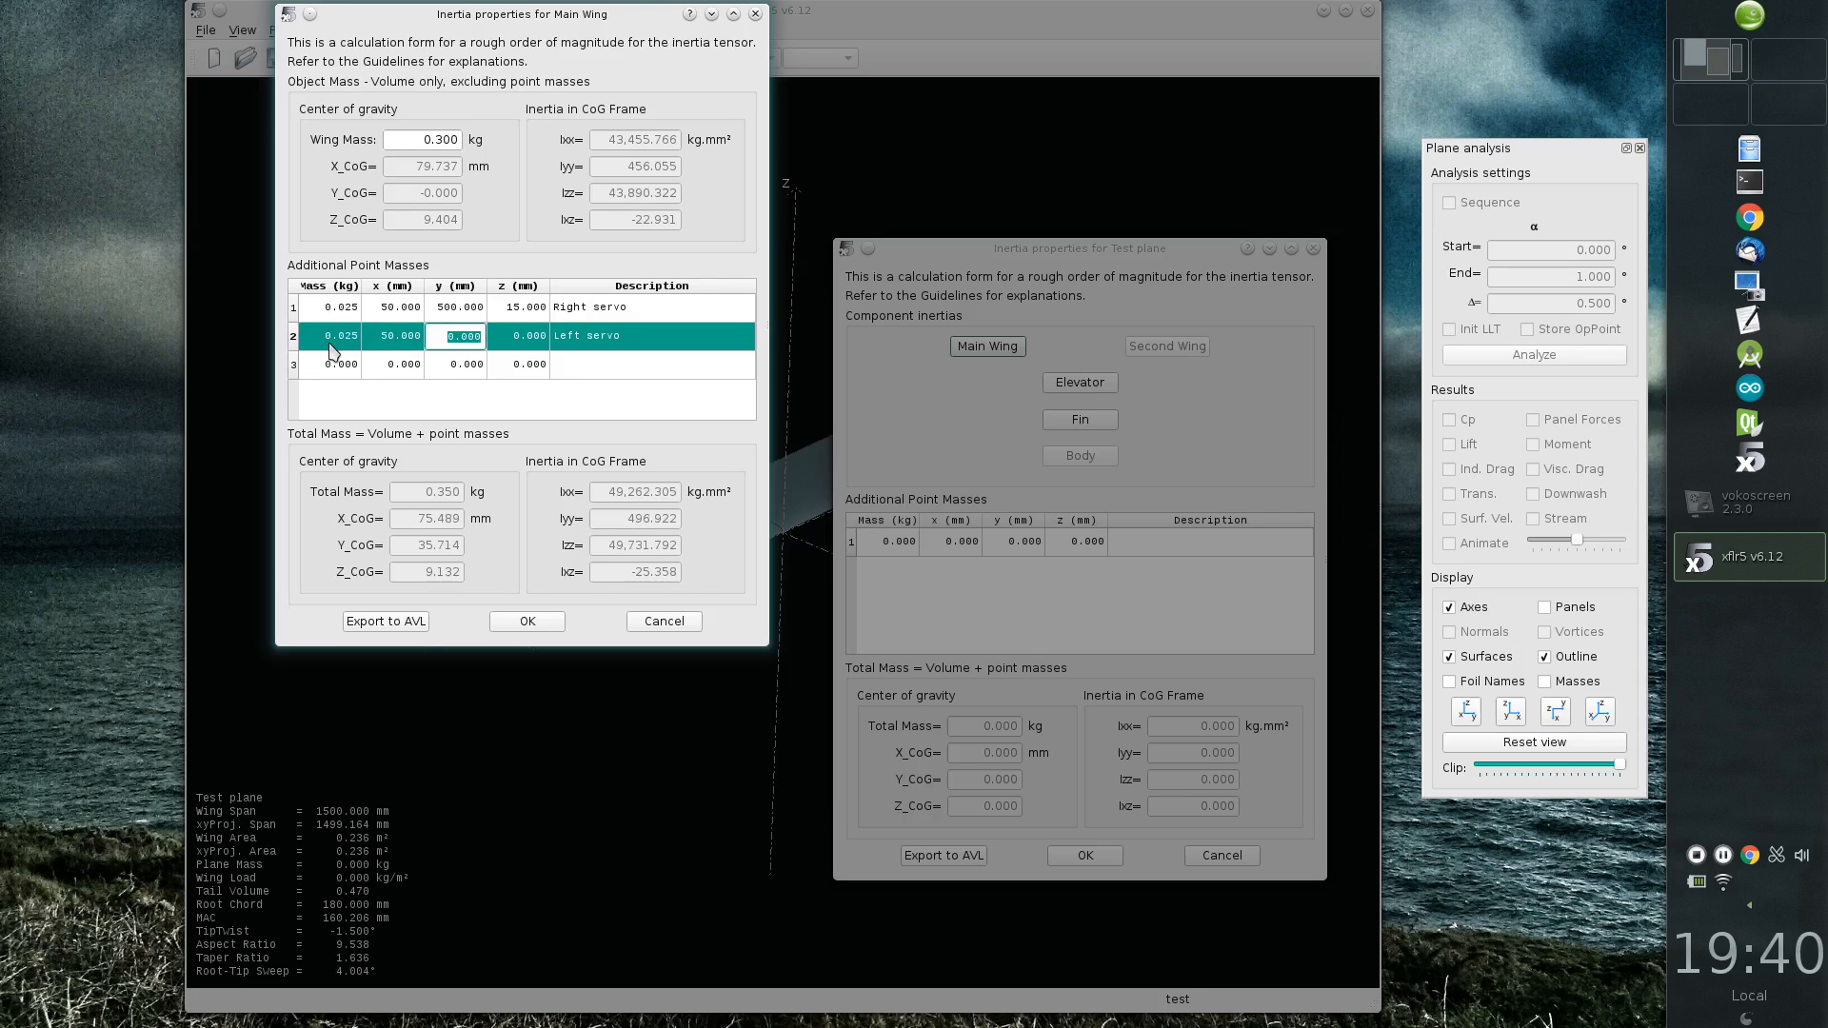
pyautogui.write('-500')
pyautogui.press('Tab')
pyautogui.write('1')
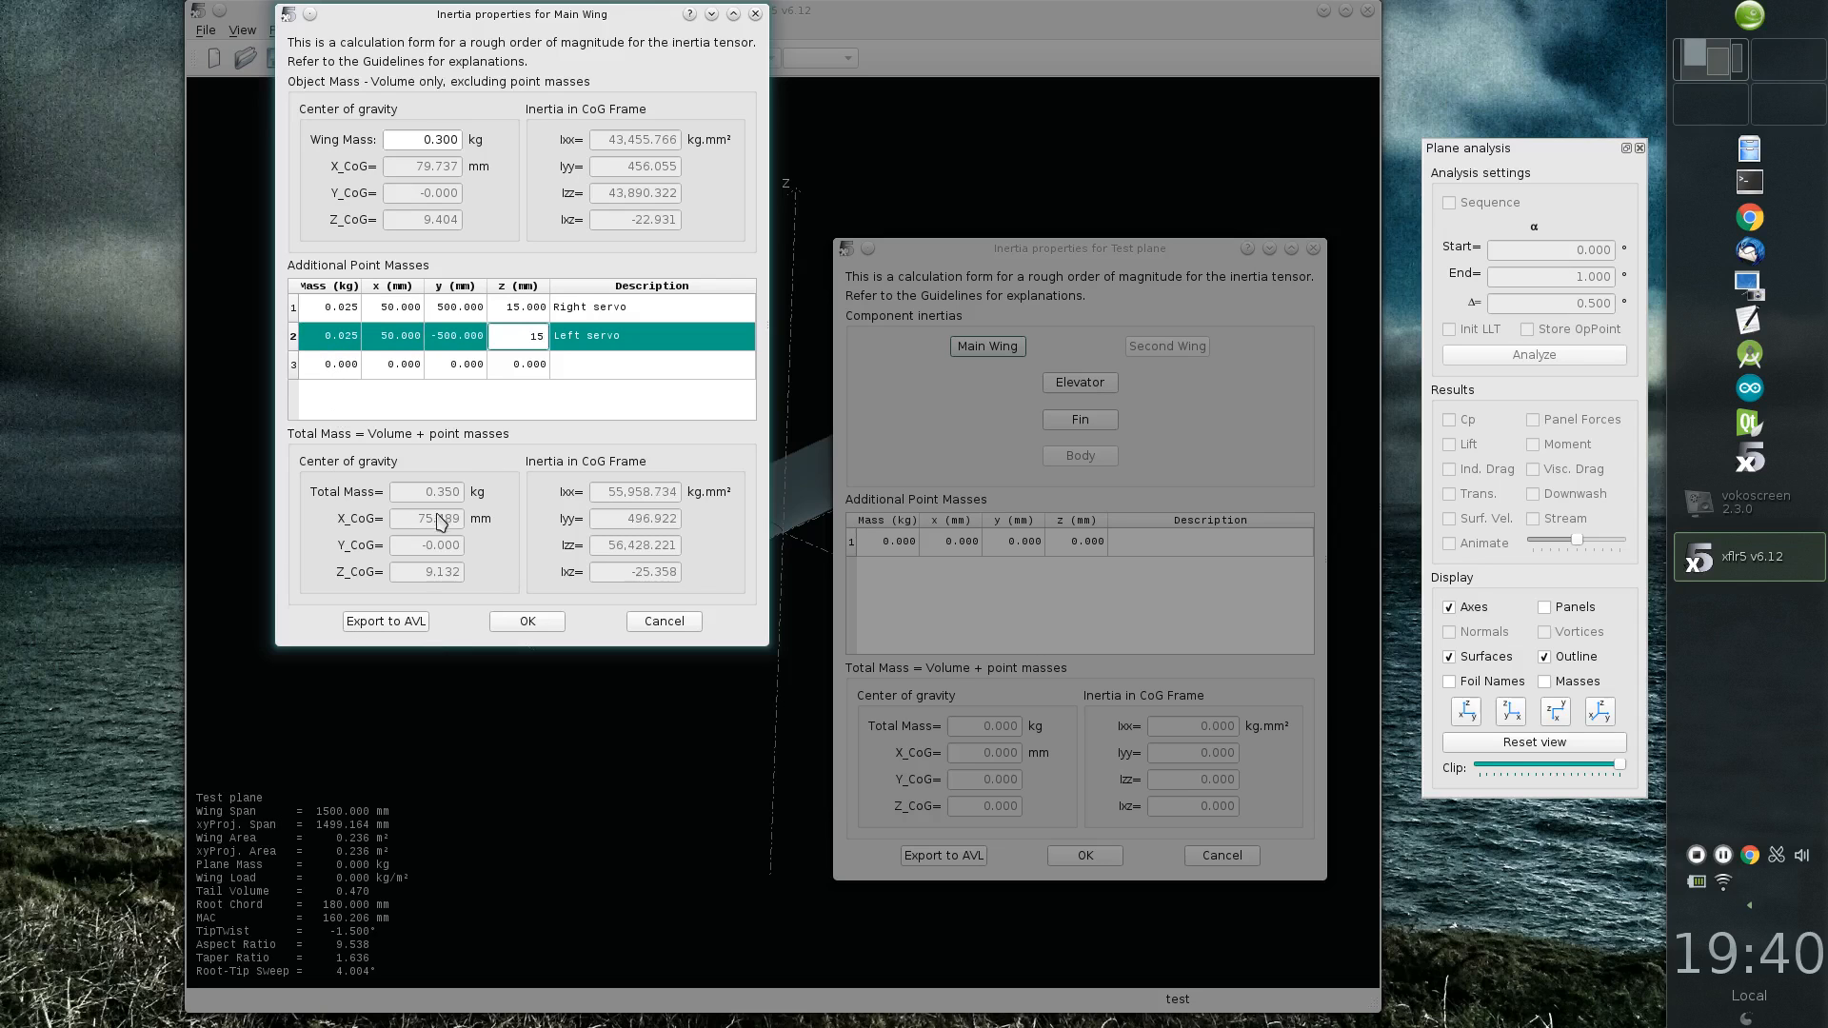
pyautogui.press('Return')
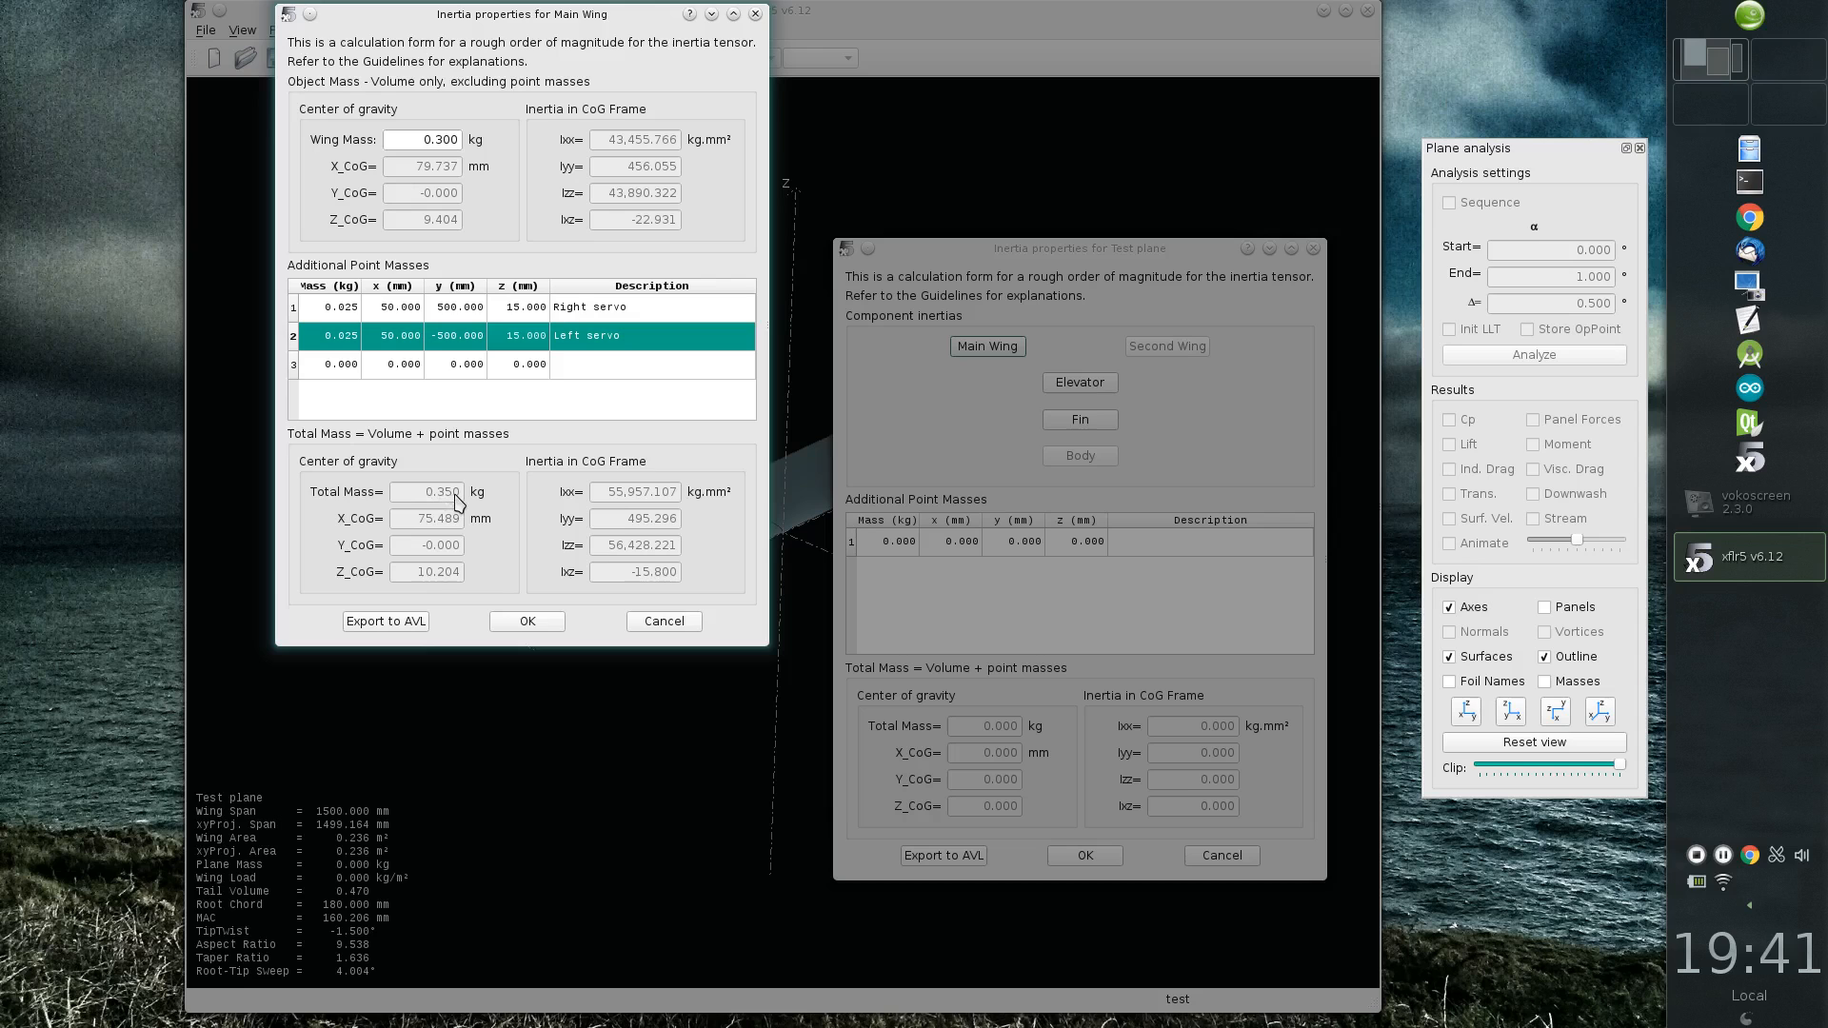
pyautogui.click(523, 623)
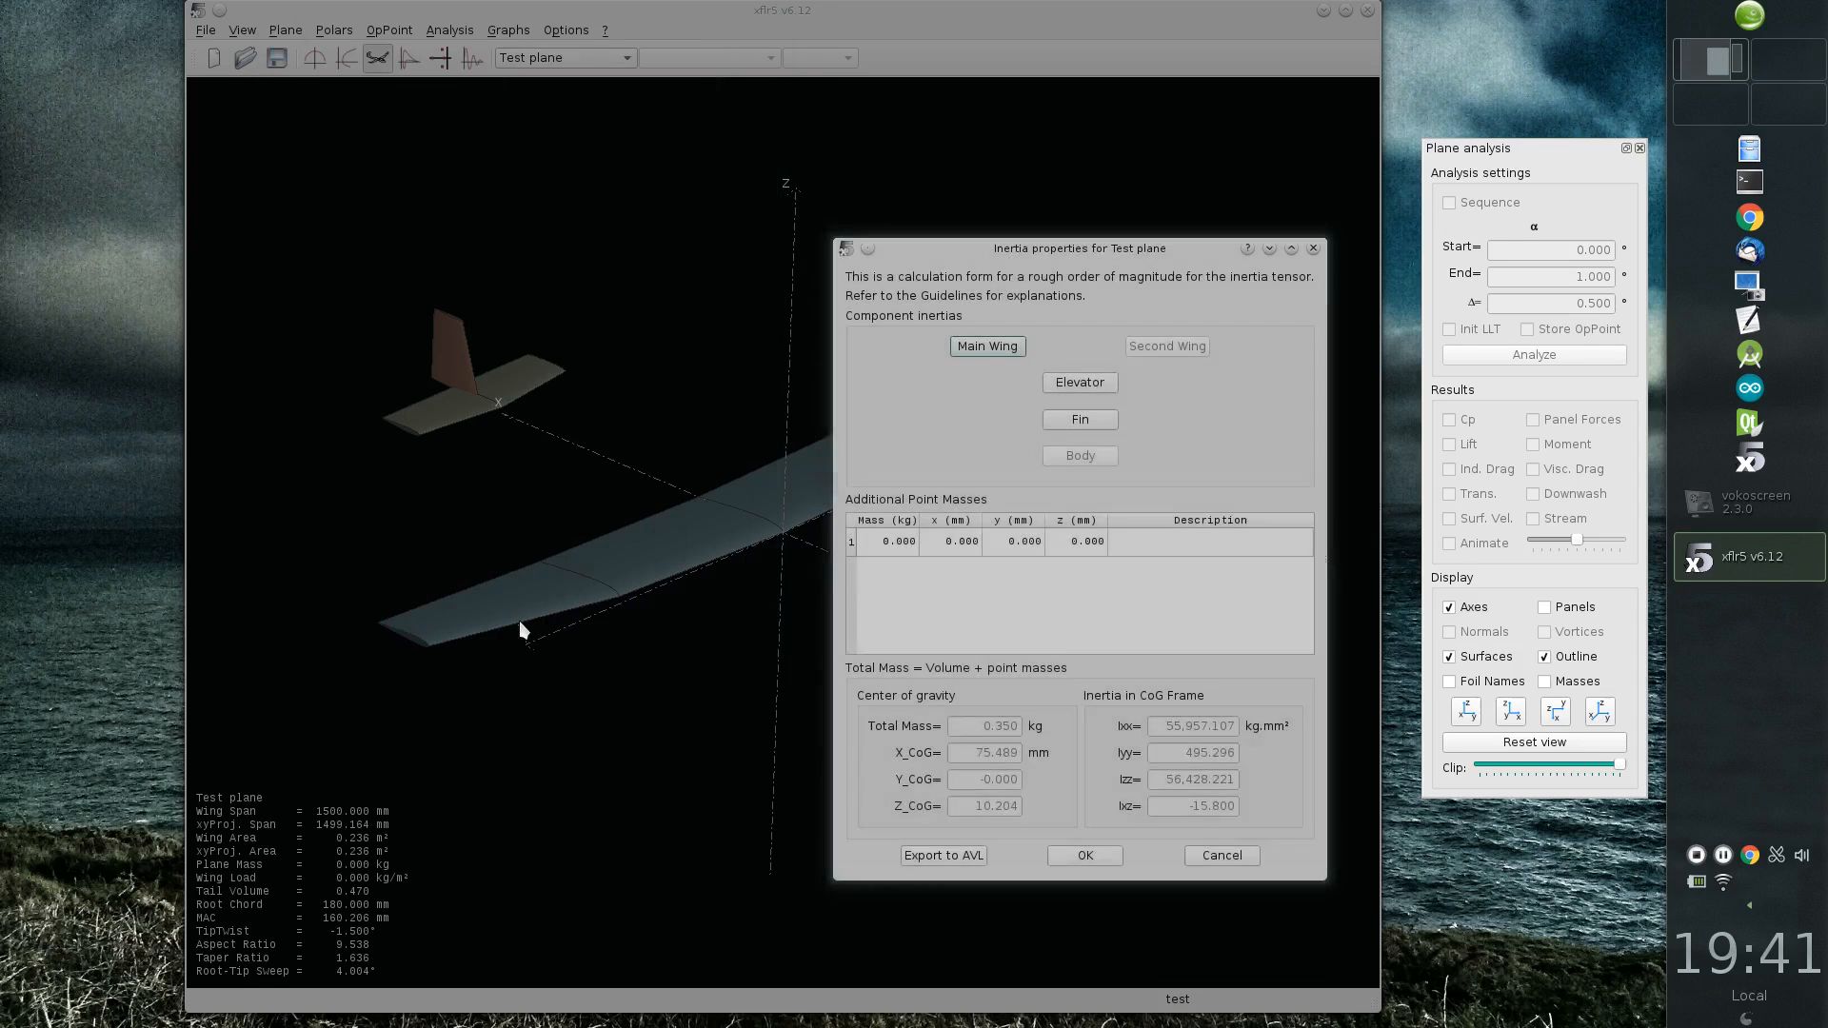
pyautogui.click(1087, 855)
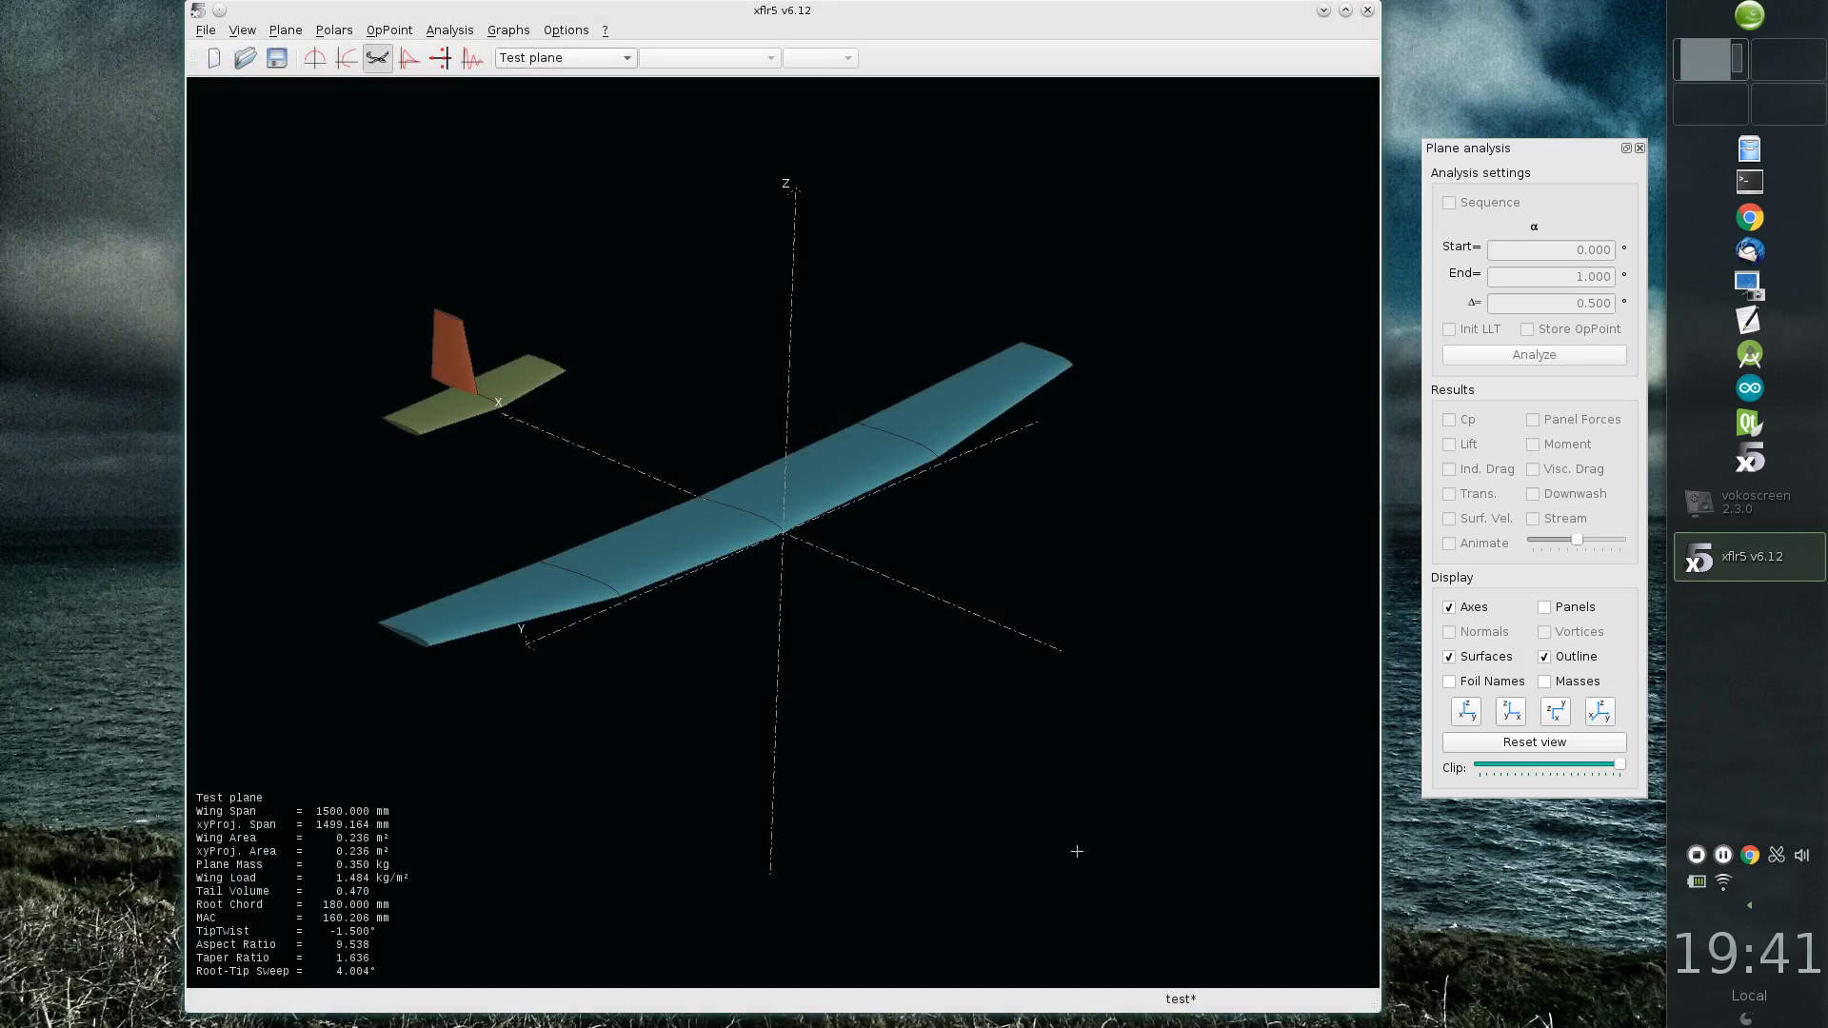
# Step: Change the project's mass unit to grams
pyautogui.click(566, 29)
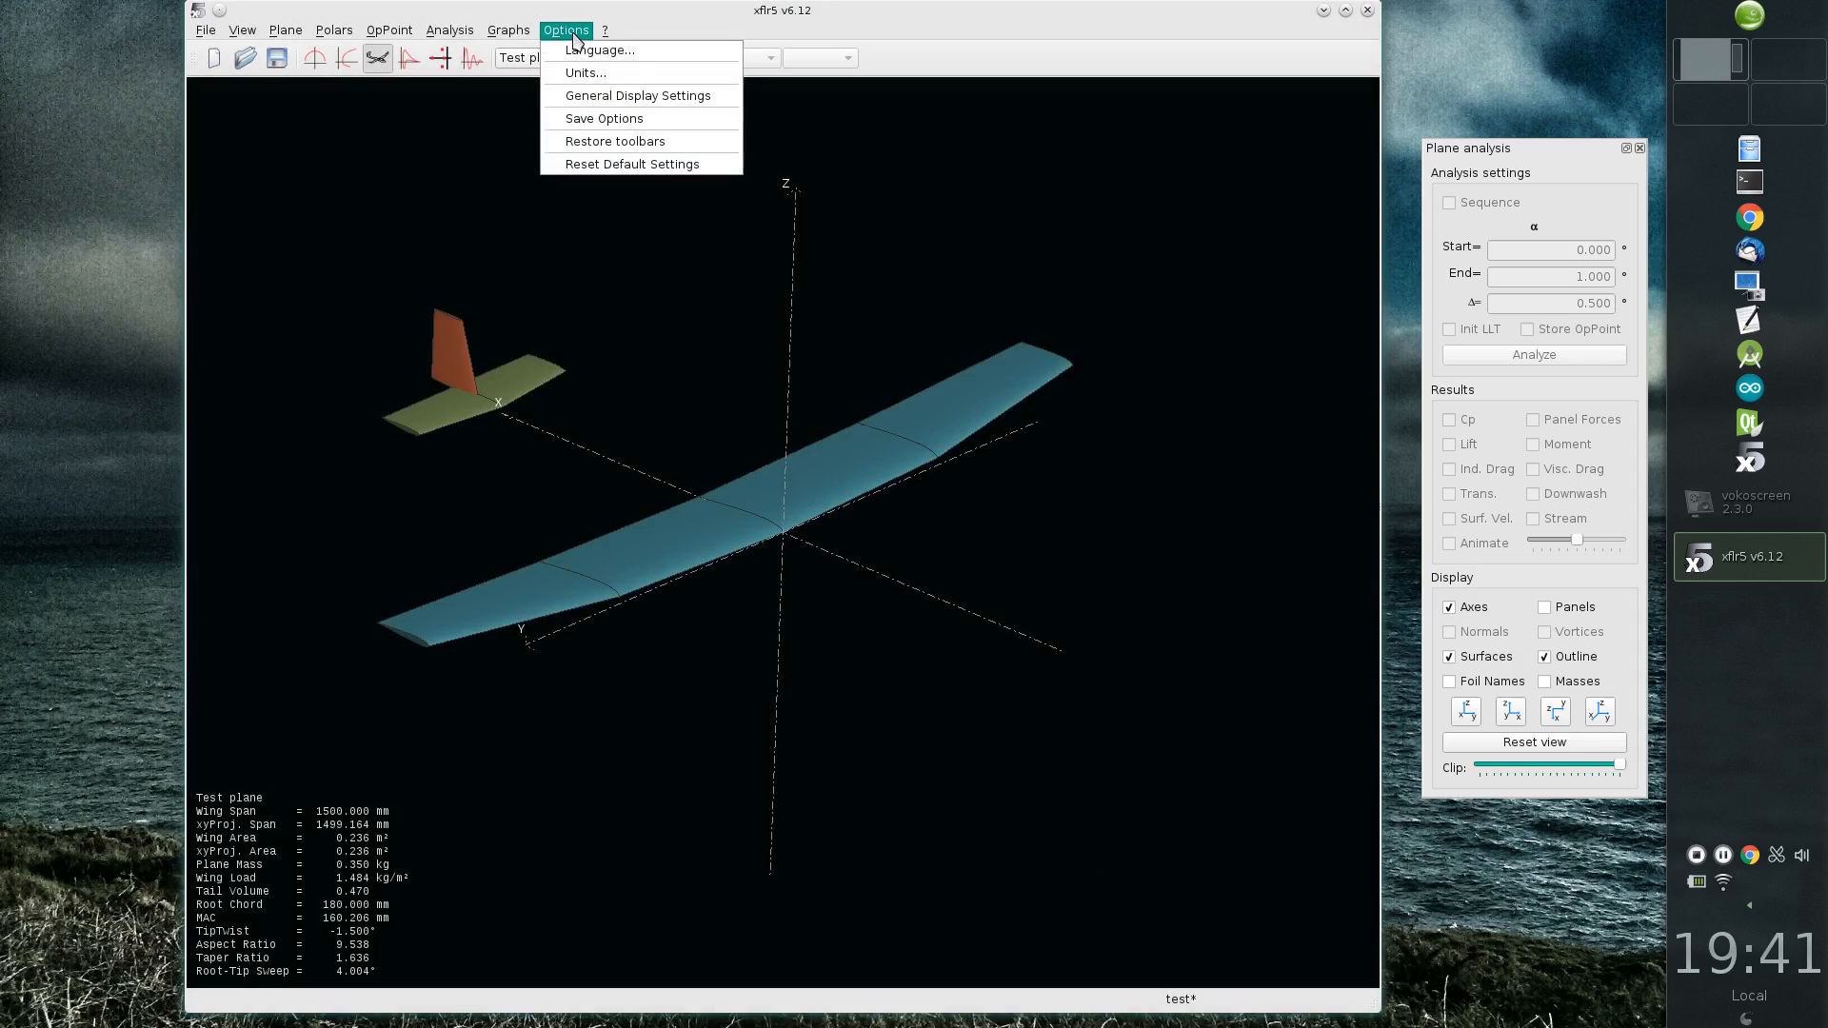
pyautogui.click(595, 77)
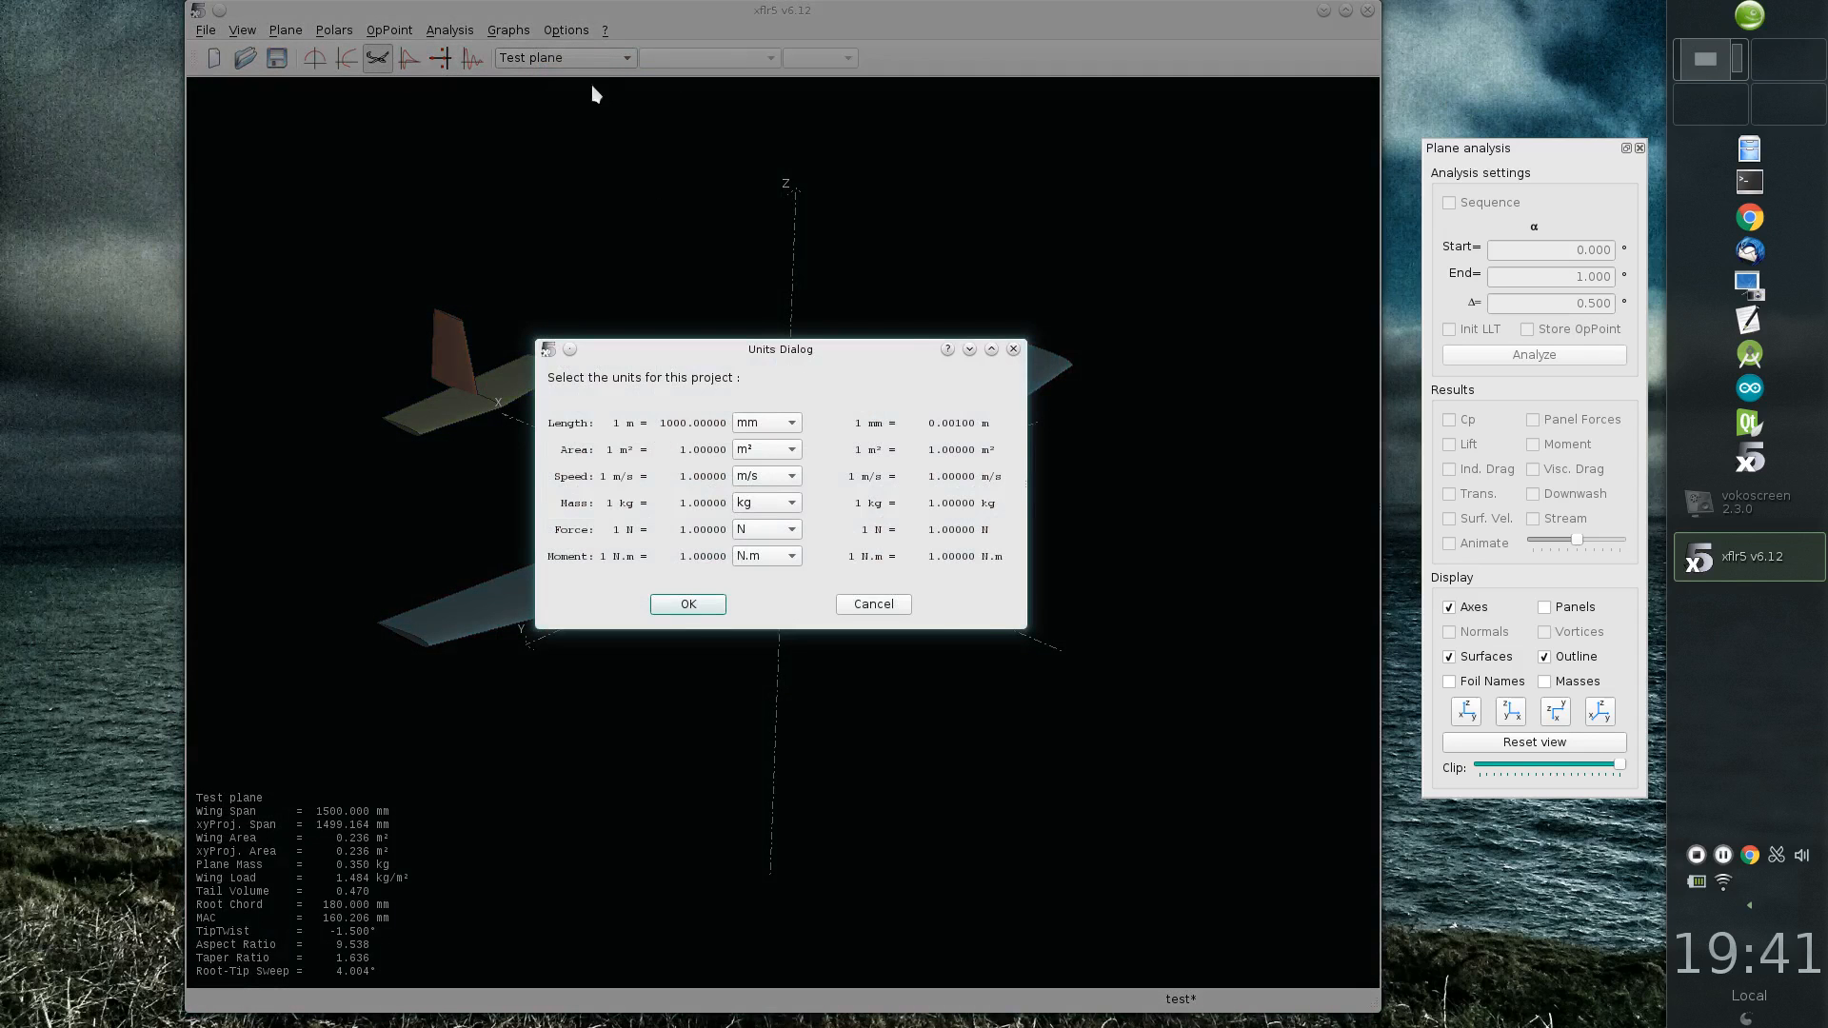
pyautogui.press('Escape')
pyautogui.click(565, 29)
pyautogui.click(589, 74)
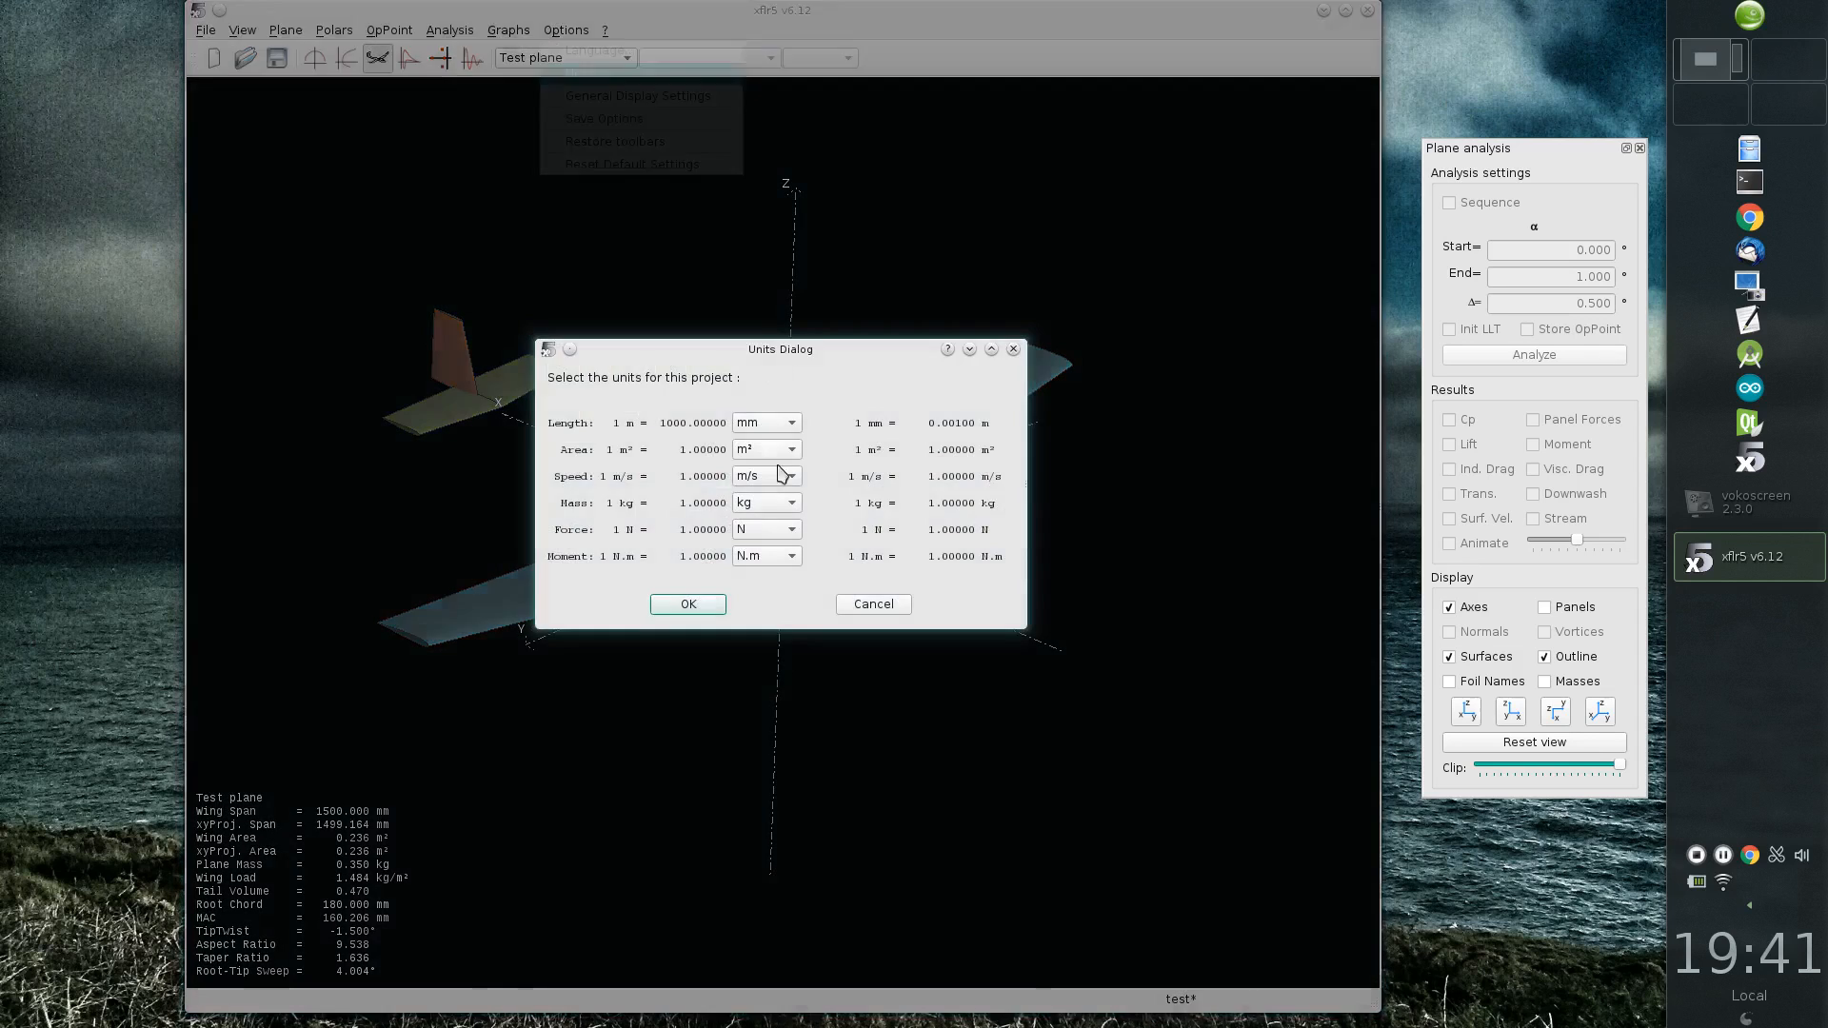
pyautogui.click(767, 503)
pyautogui.click(762, 479)
pyautogui.click(688, 605)
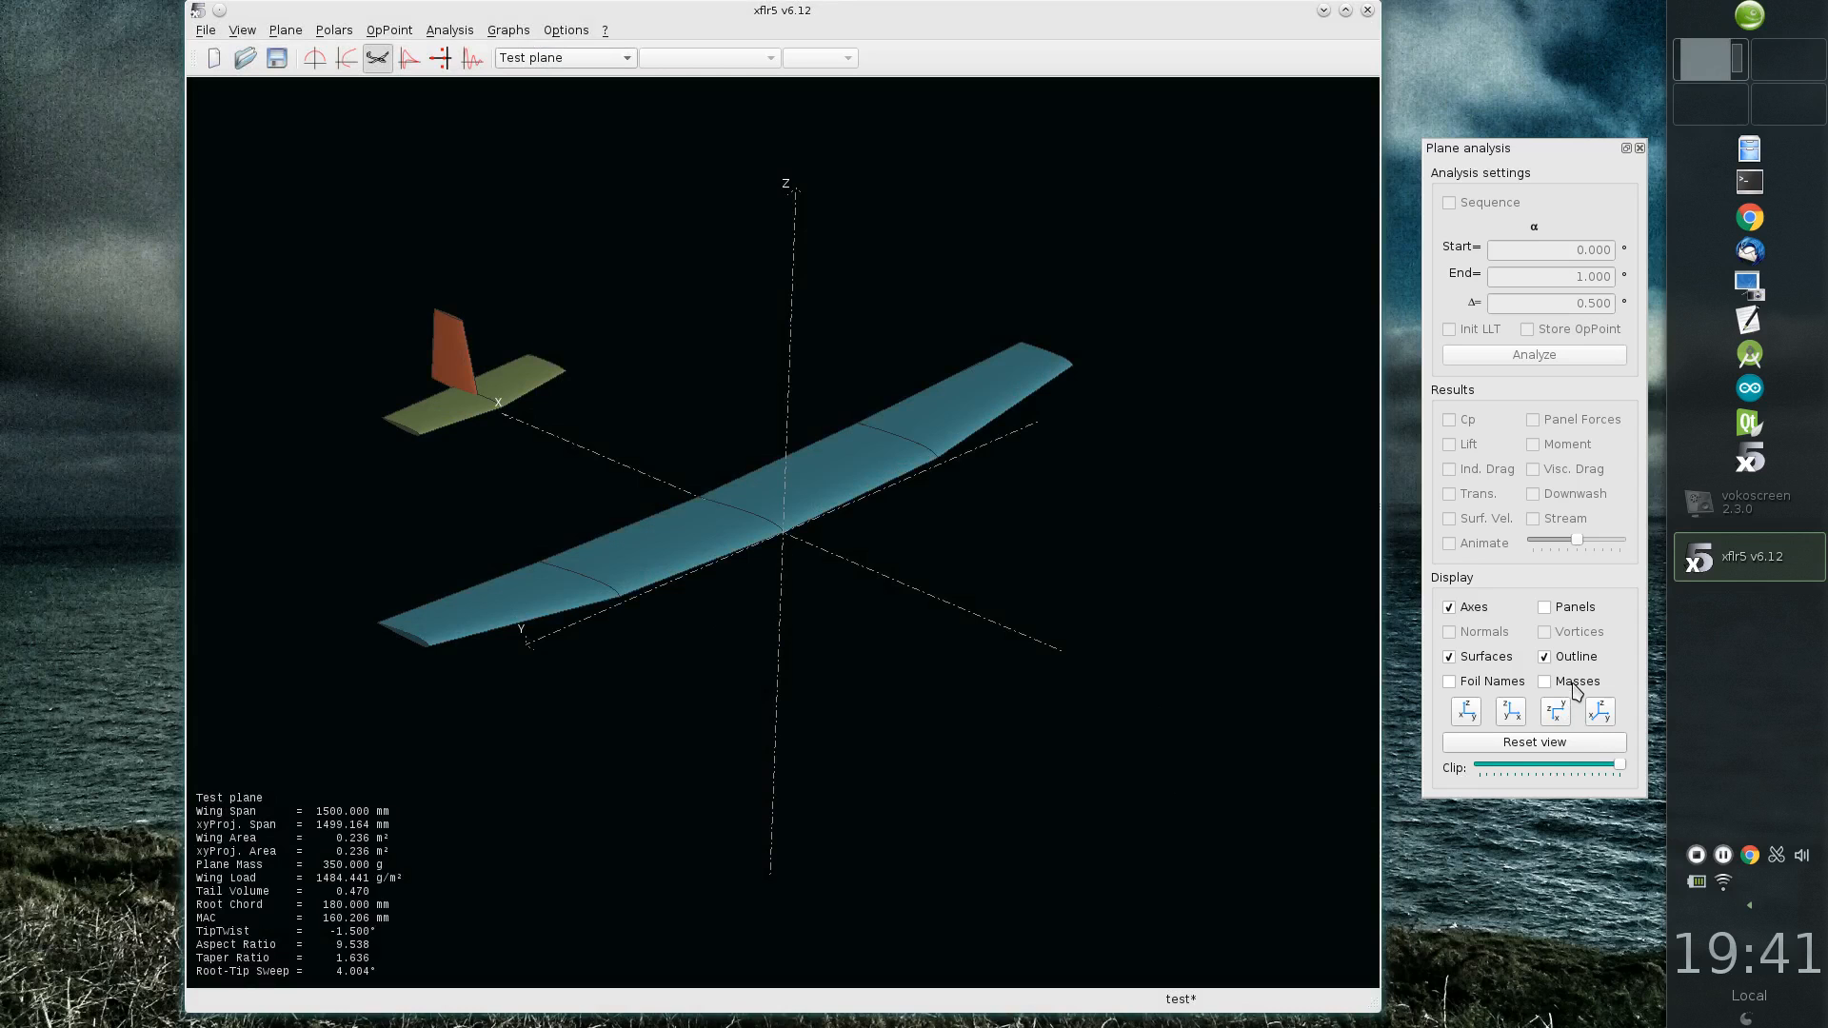
# Step: Show the masses on the 3D plane model and rotate it to see both servos from the side
pyautogui.click(1576, 685)
pyautogui.moveTo(861, 673); pyautogui.dragTo(726, 614)
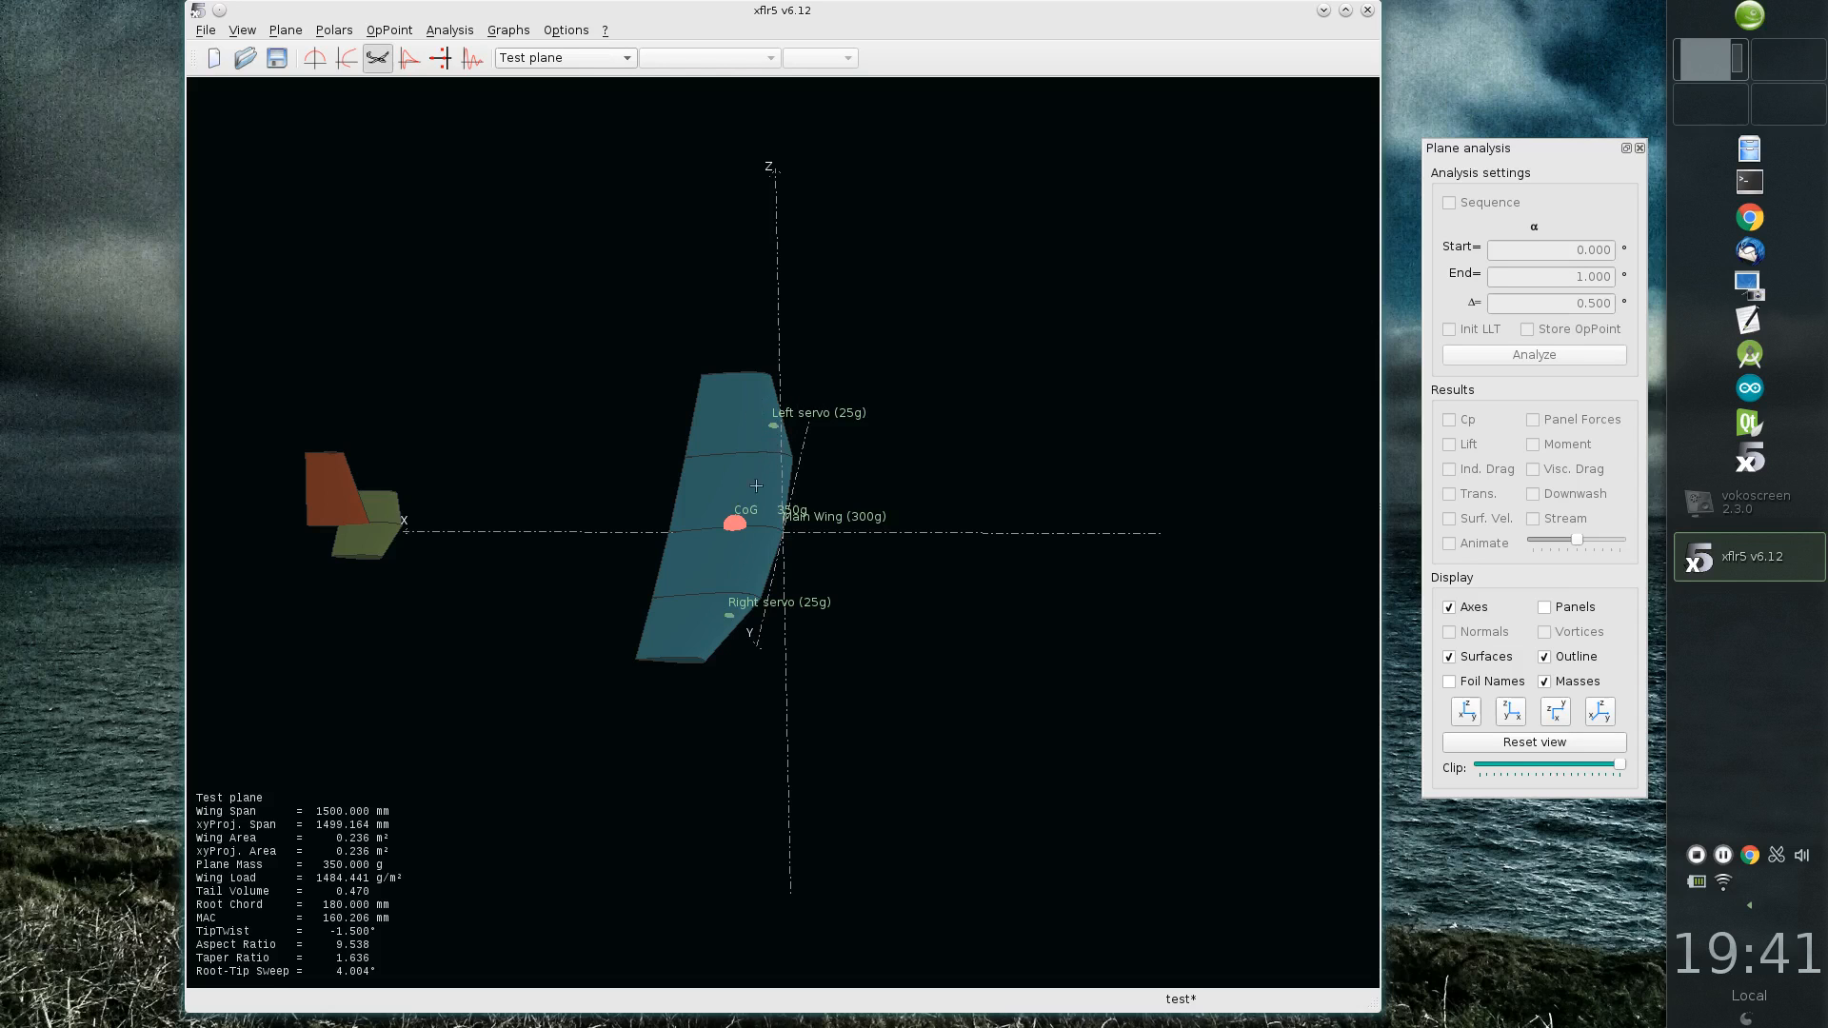
# Step: Move both servo point masses in the main wing's inertia properties to x 80 mm and accept the plane inertia
pyautogui.rightClick(800, 368)
pyautogui.moveTo(923, 378)
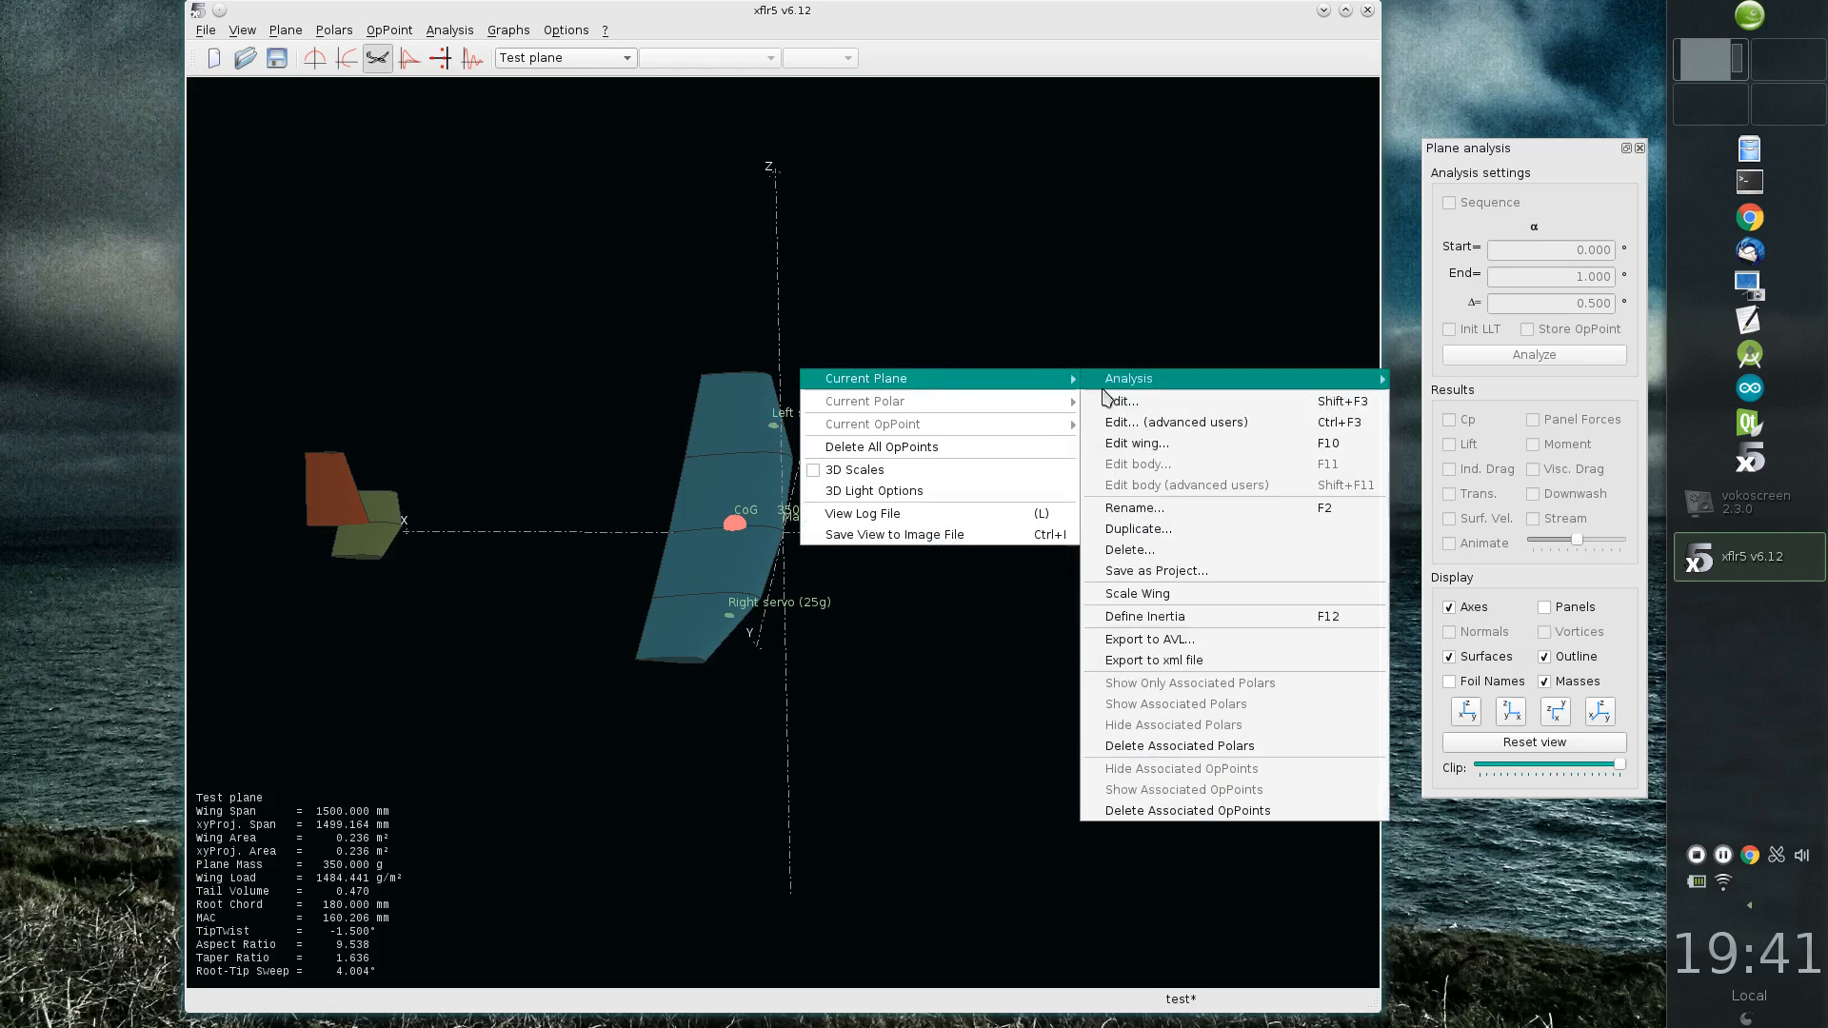
pyautogui.click(1189, 619)
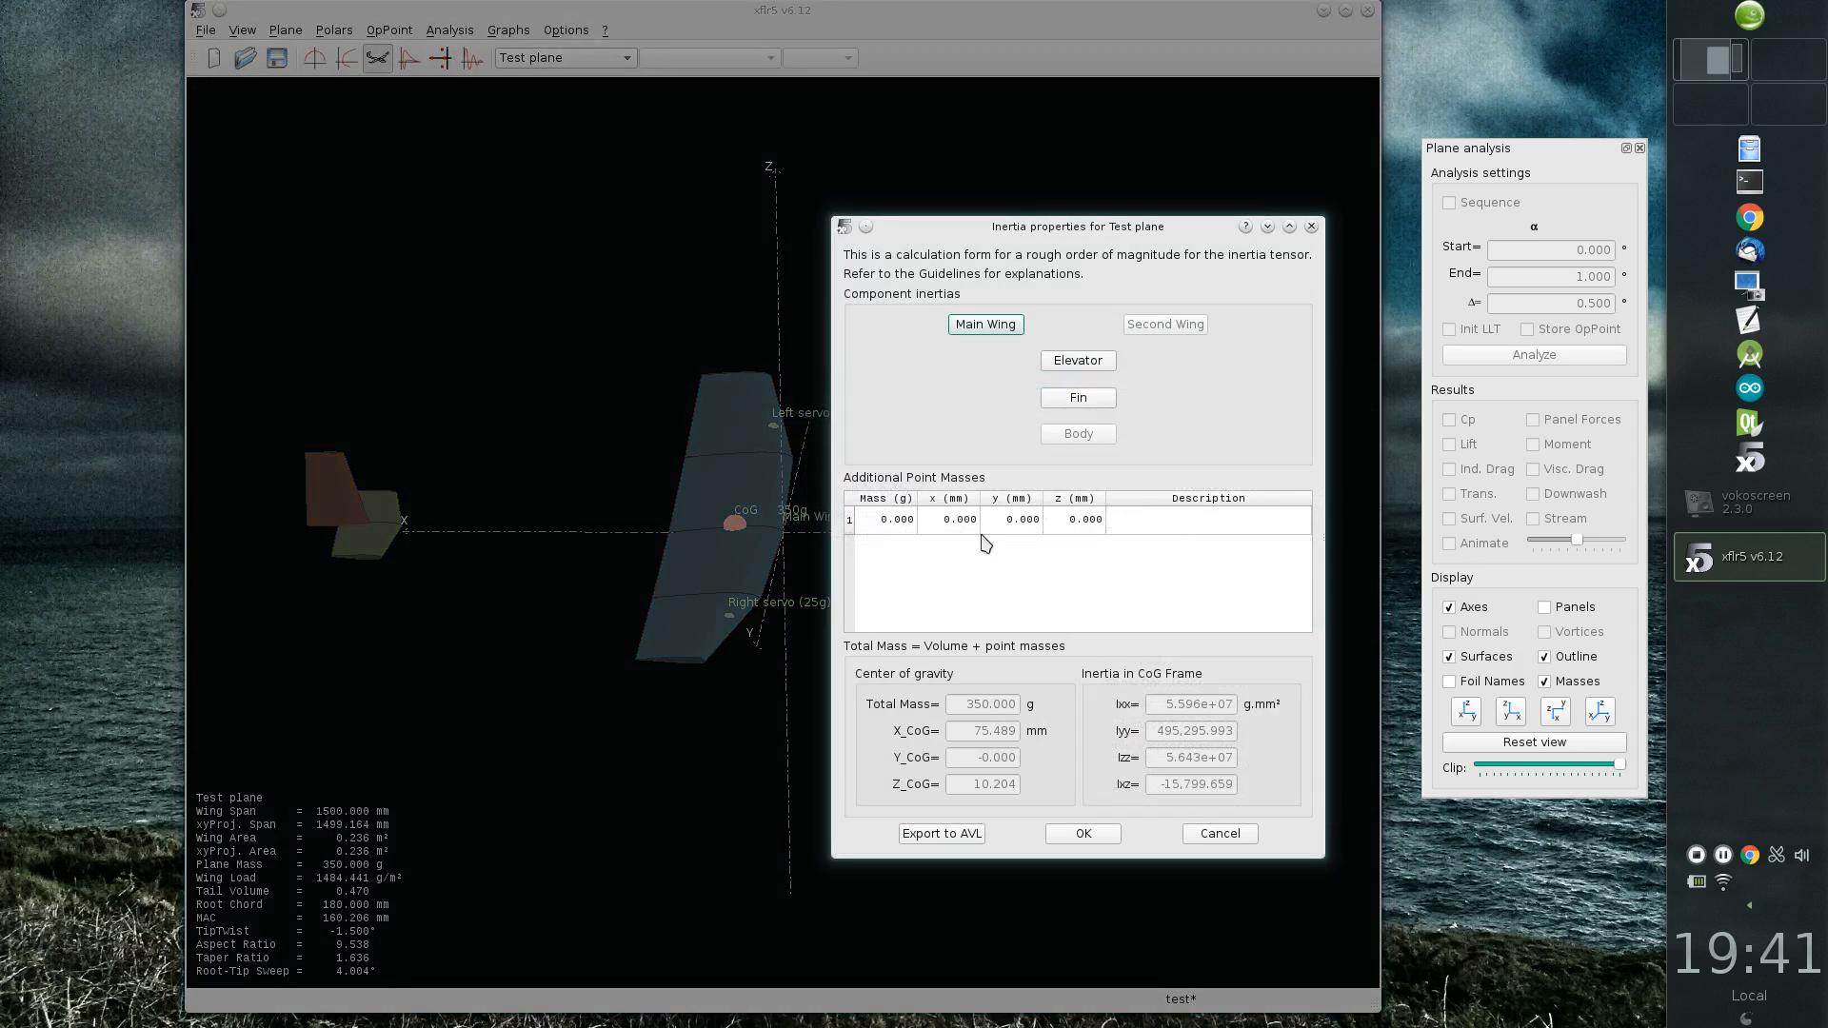
pyautogui.click(982, 324)
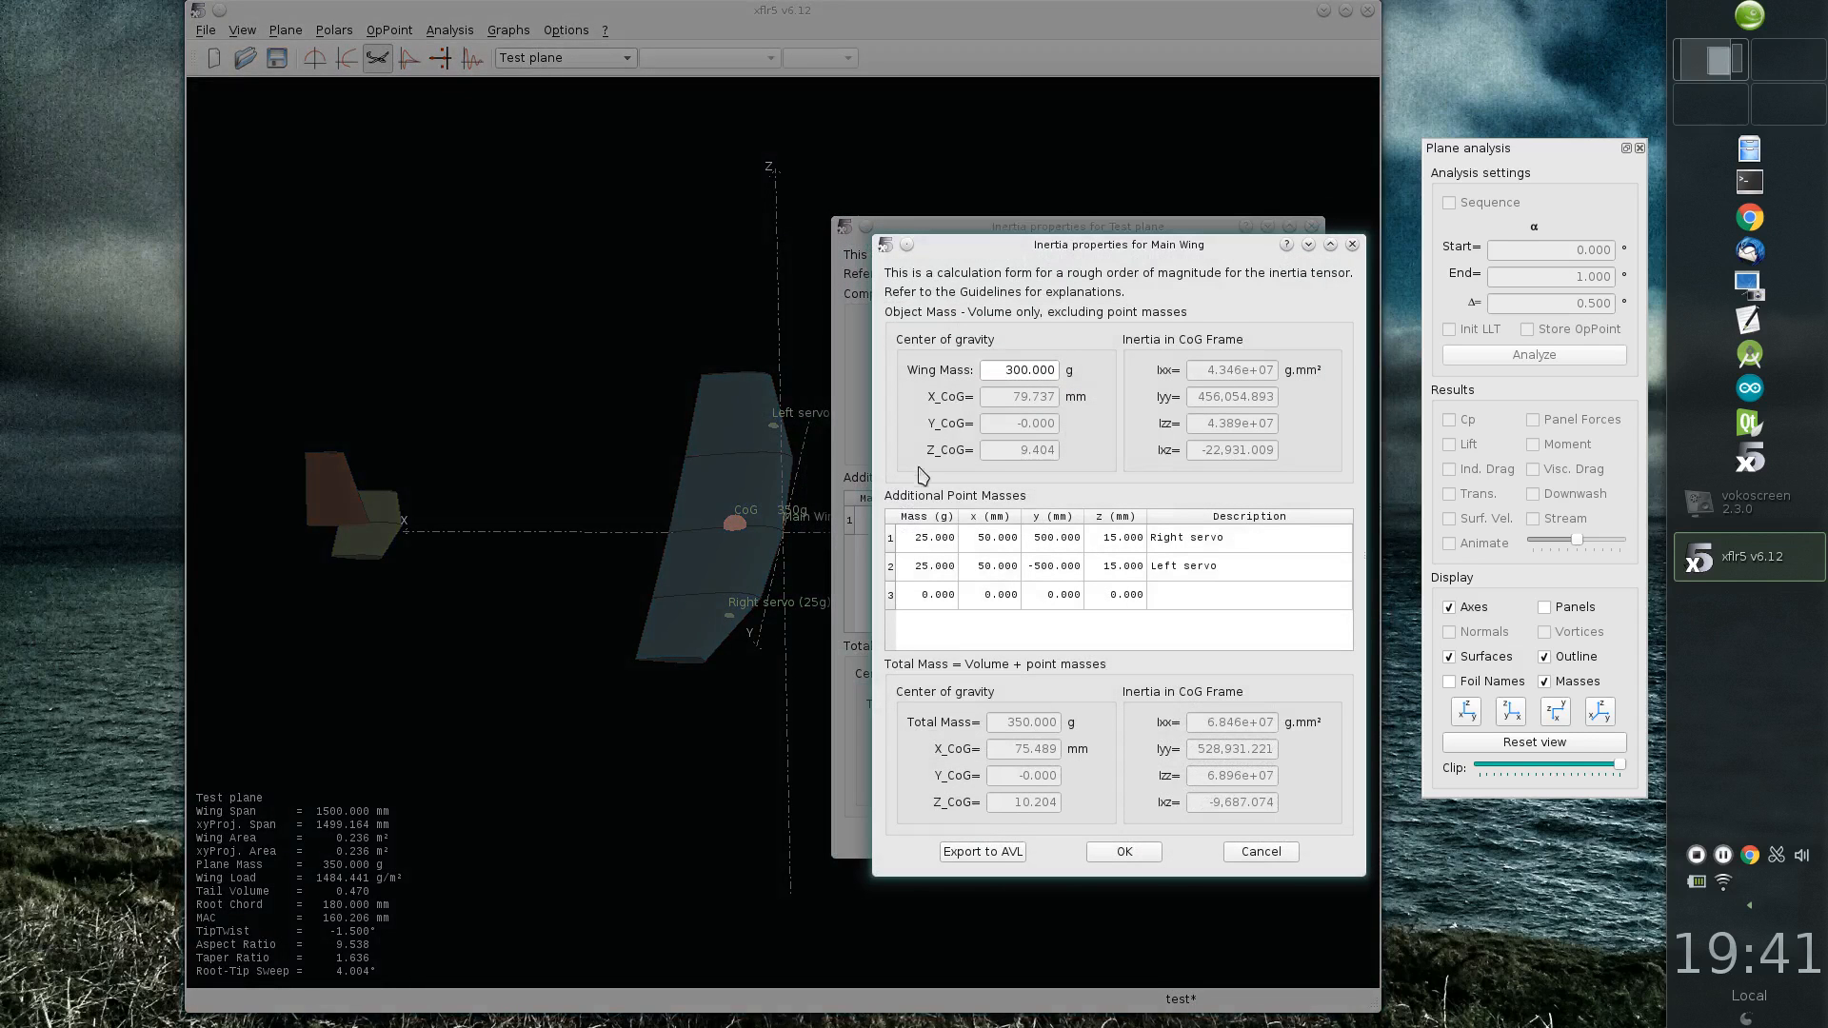
pyautogui.doubleClick(981, 539)
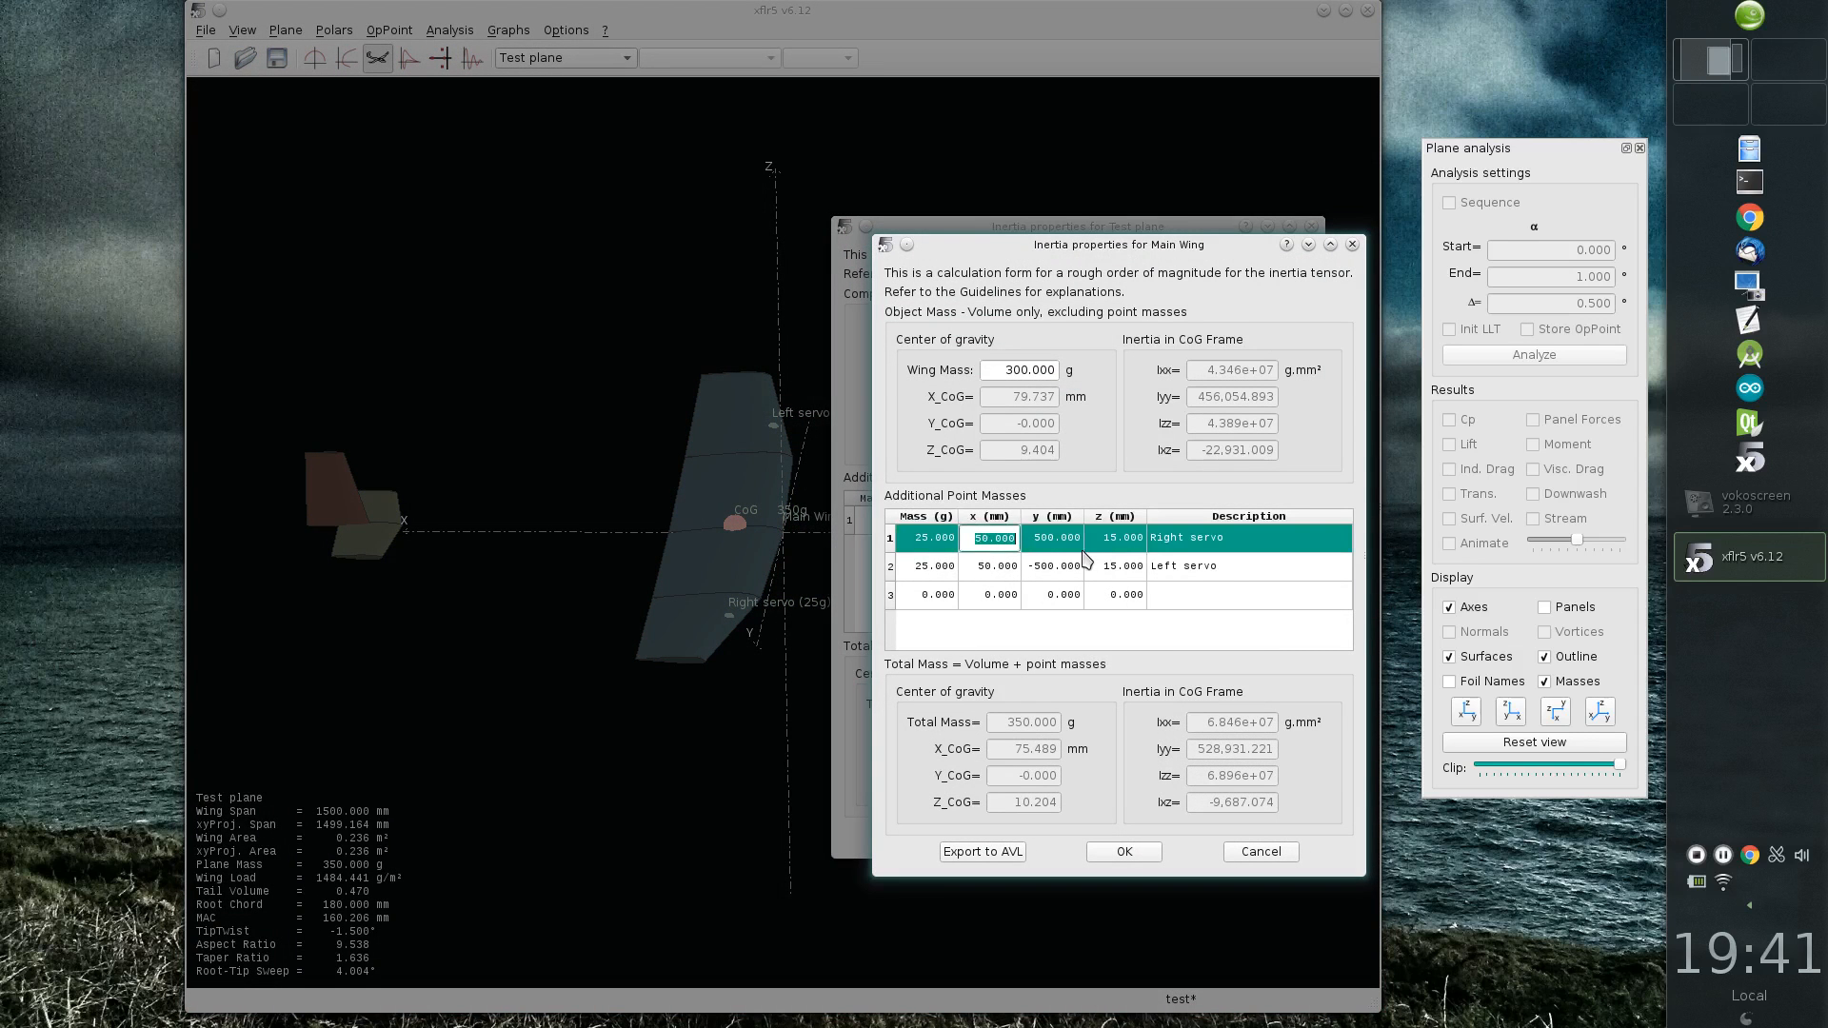
pyautogui.write('80')
pyautogui.press('Down')
pyautogui.write('80')
pyautogui.press('Return')
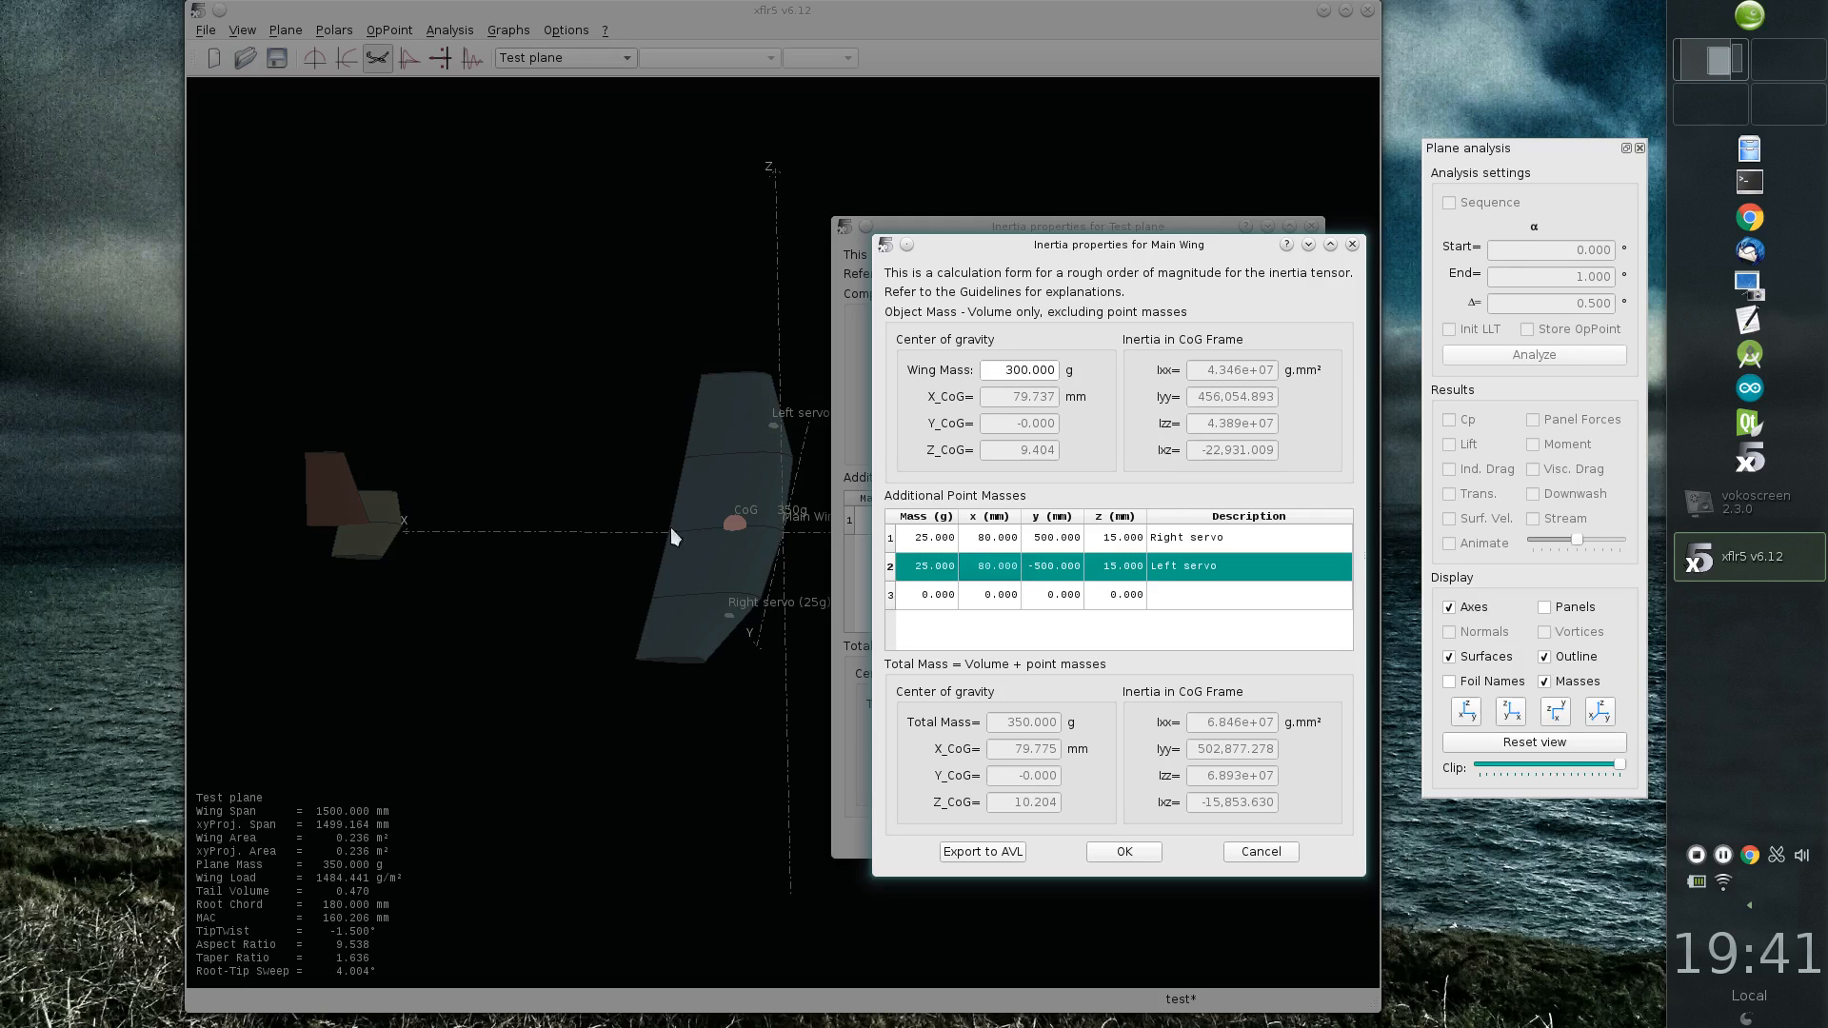
pyautogui.click(1141, 857)
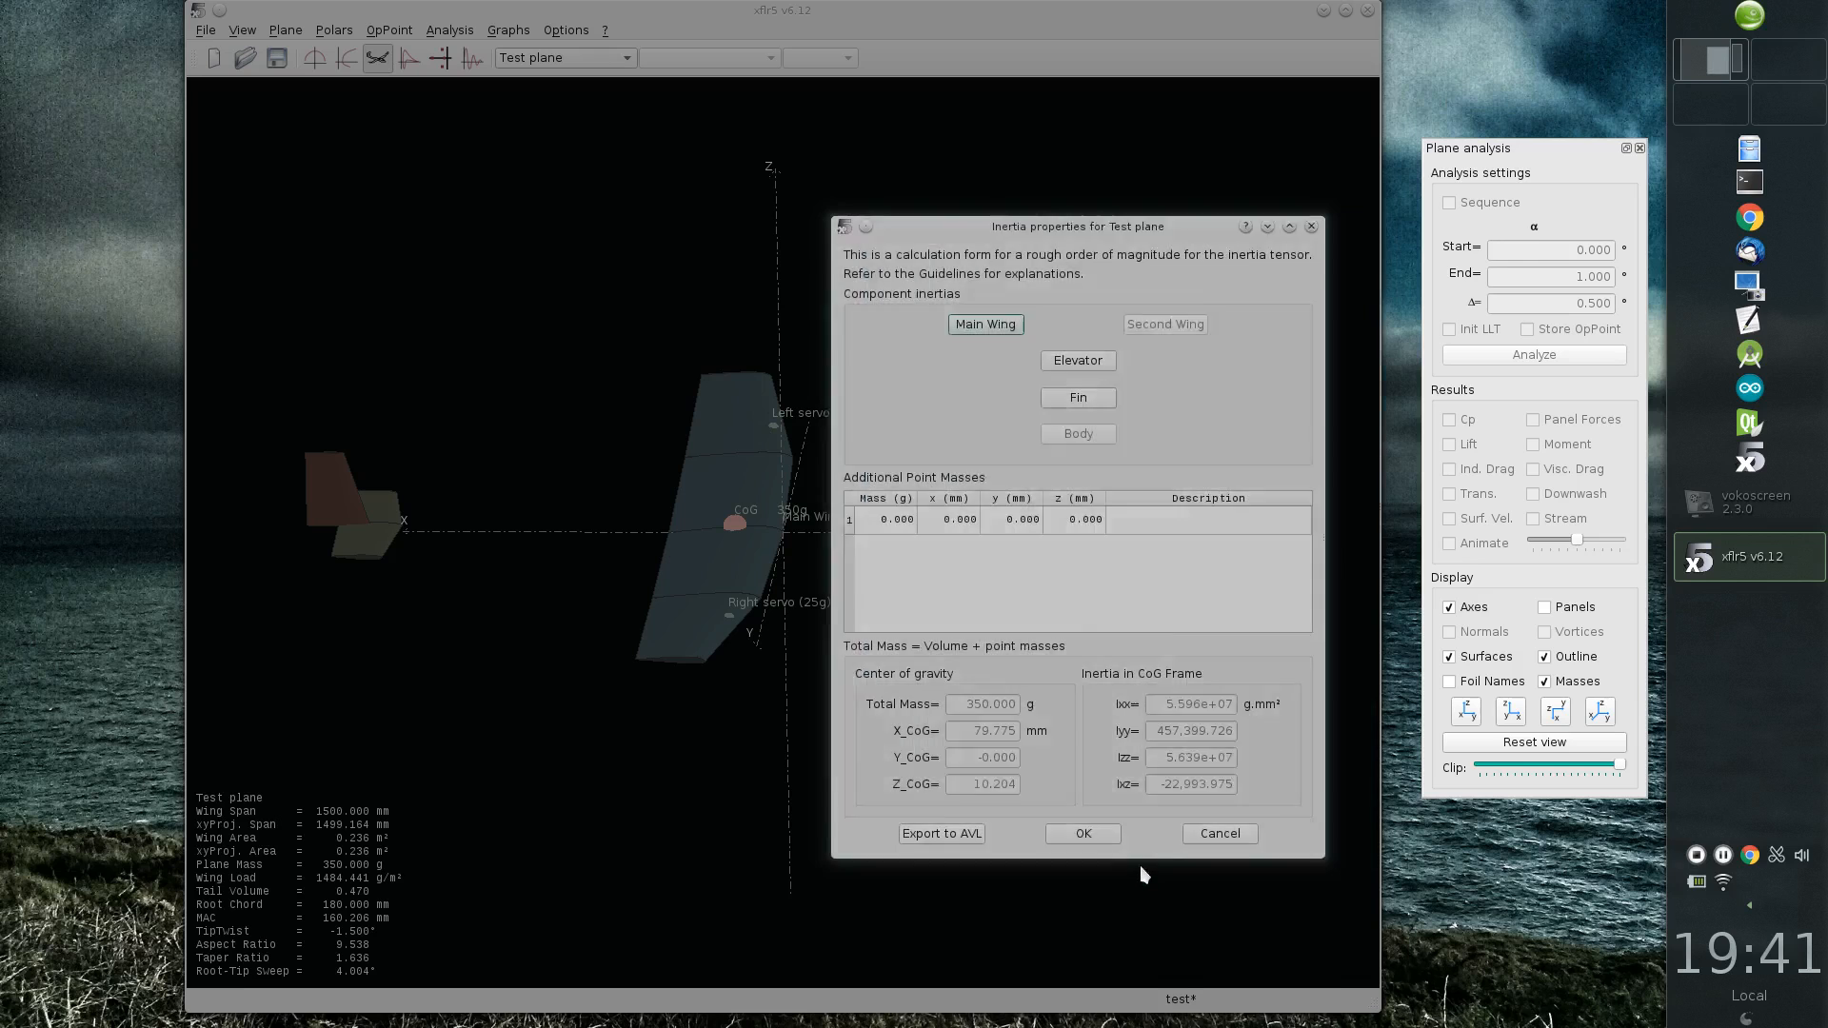
pyautogui.click(1083, 834)
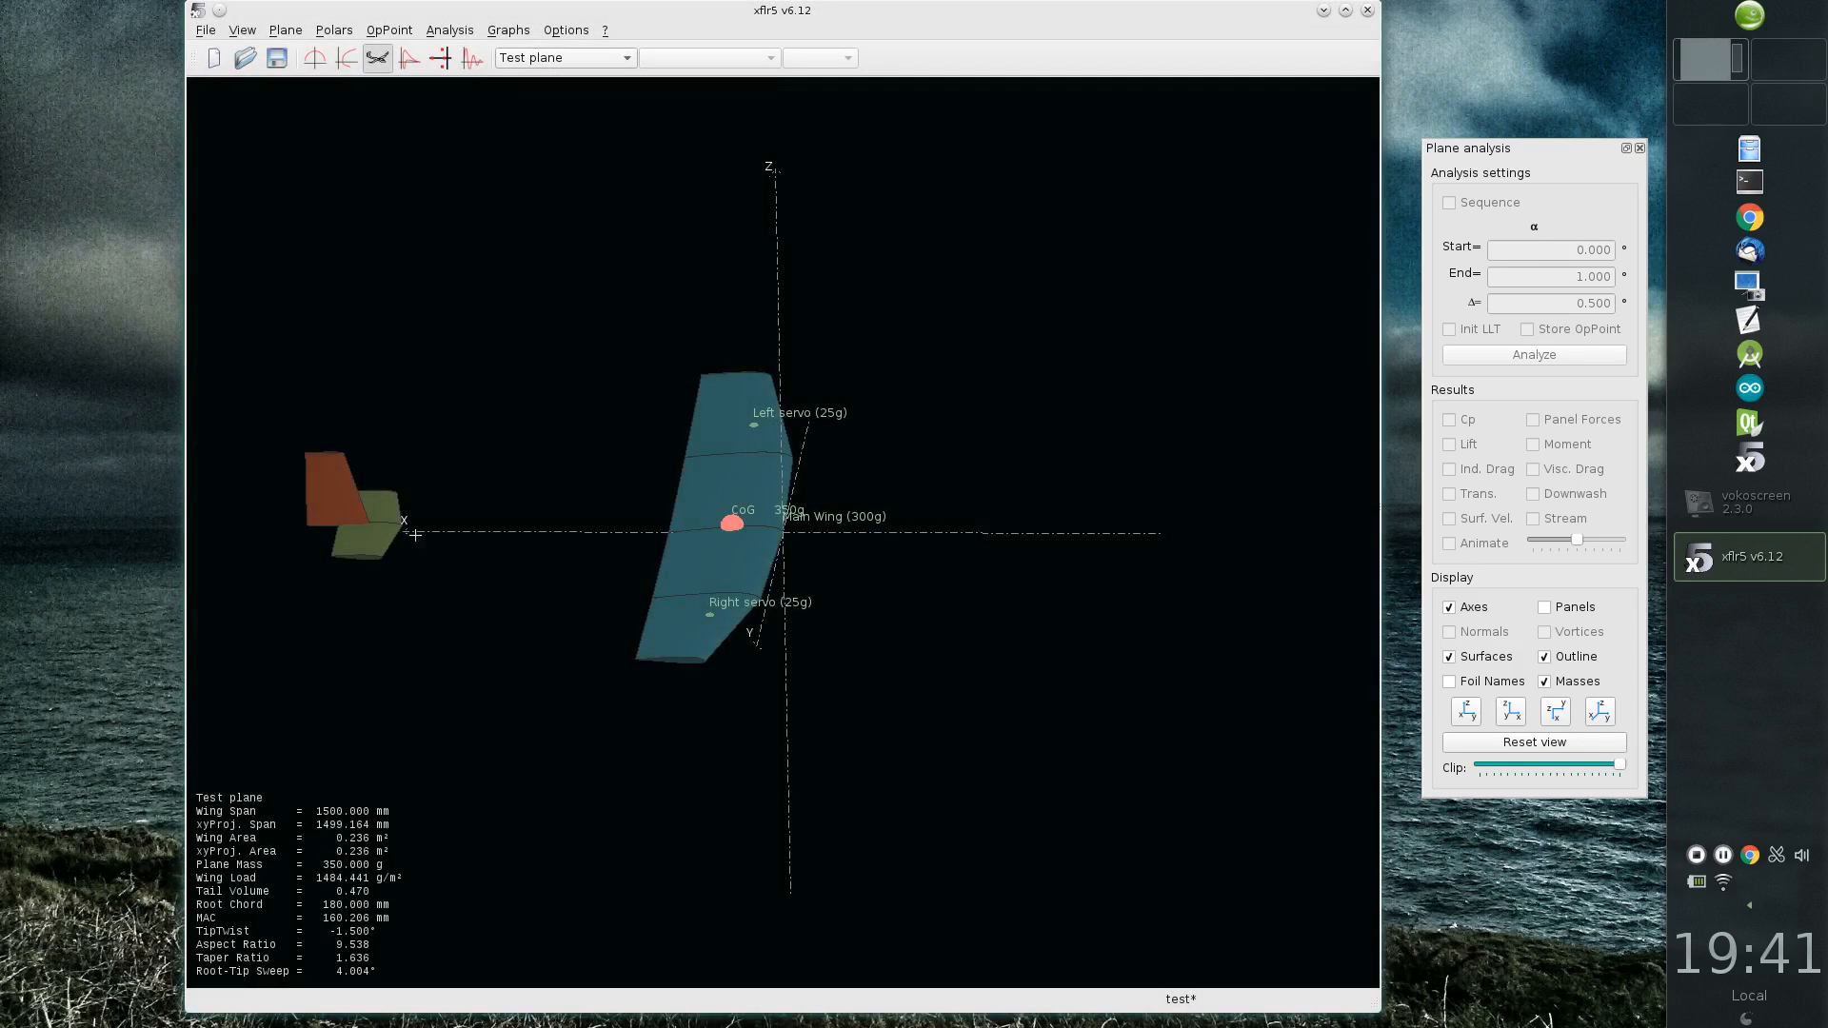
# Step: Save the project
pyautogui.rightClick(580, 428)
pyautogui.click(608, 297)
pyautogui.click(607, 323)
pyautogui.hotkey('ctrl', 's')
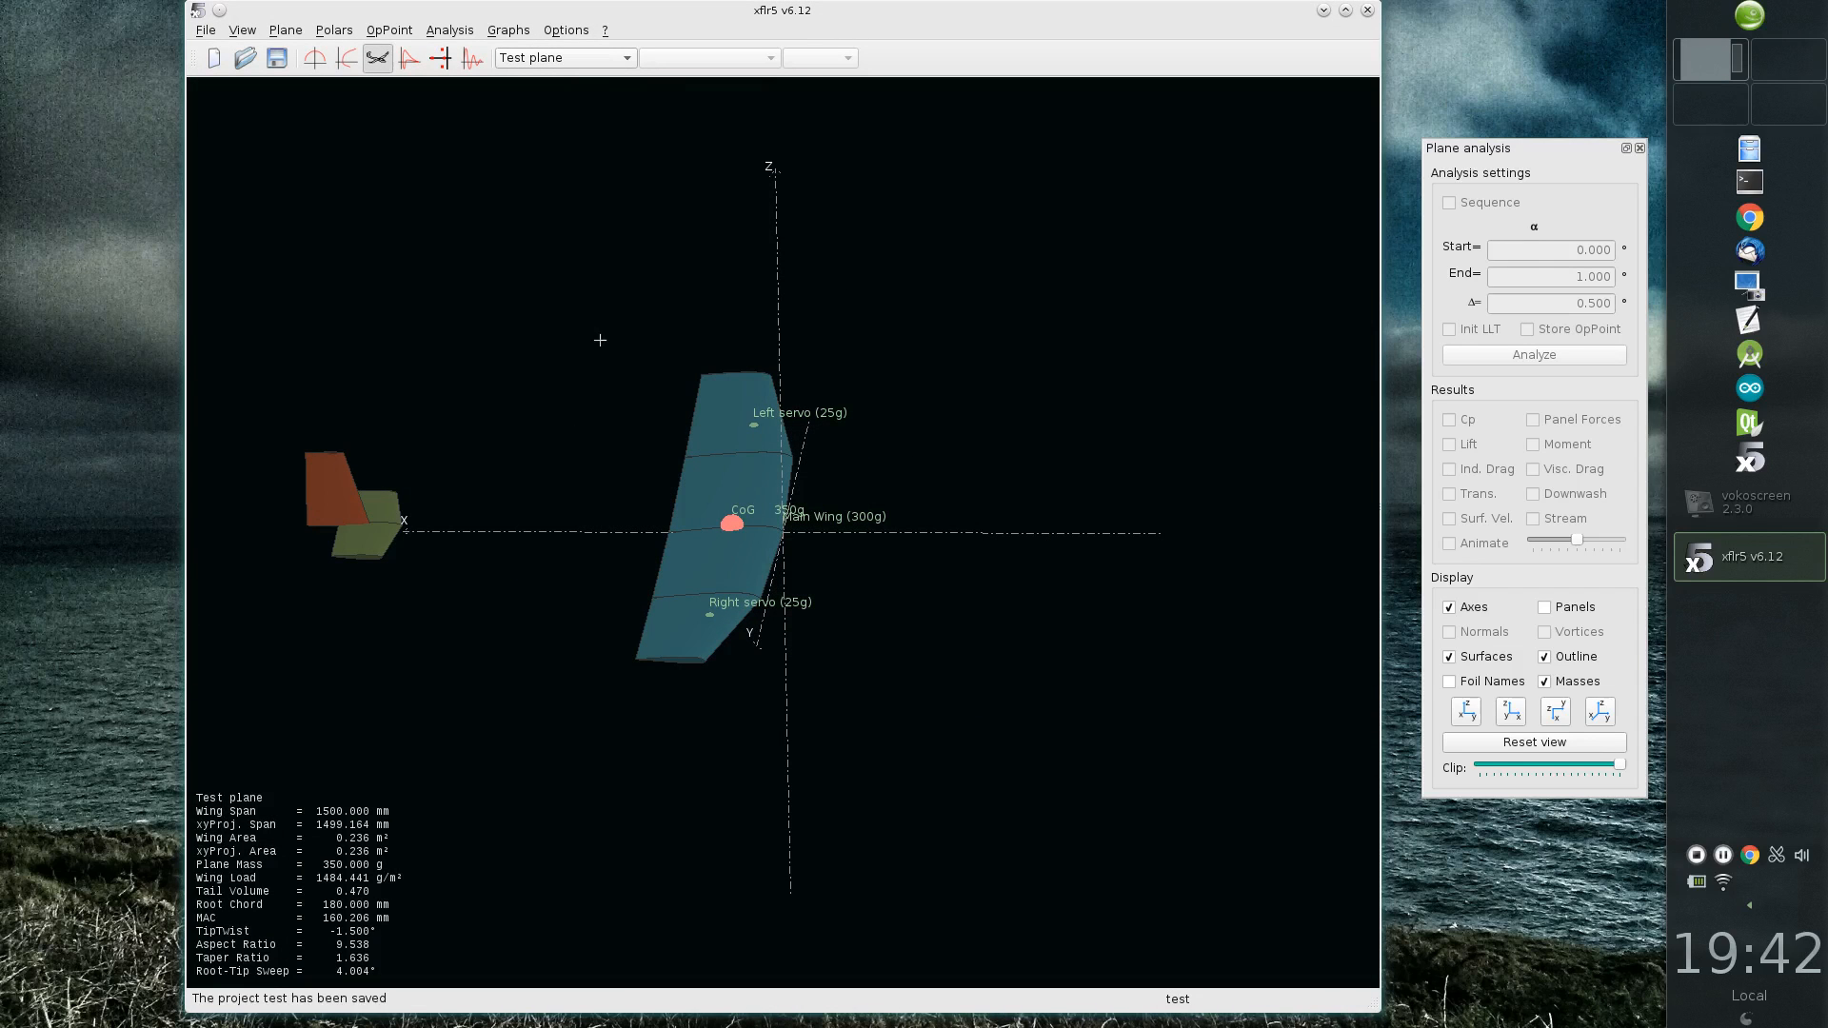
# Step: Open the current plane's inertia definition and set the elevator's mass to 300 g
pyautogui.rightClick(542, 457)
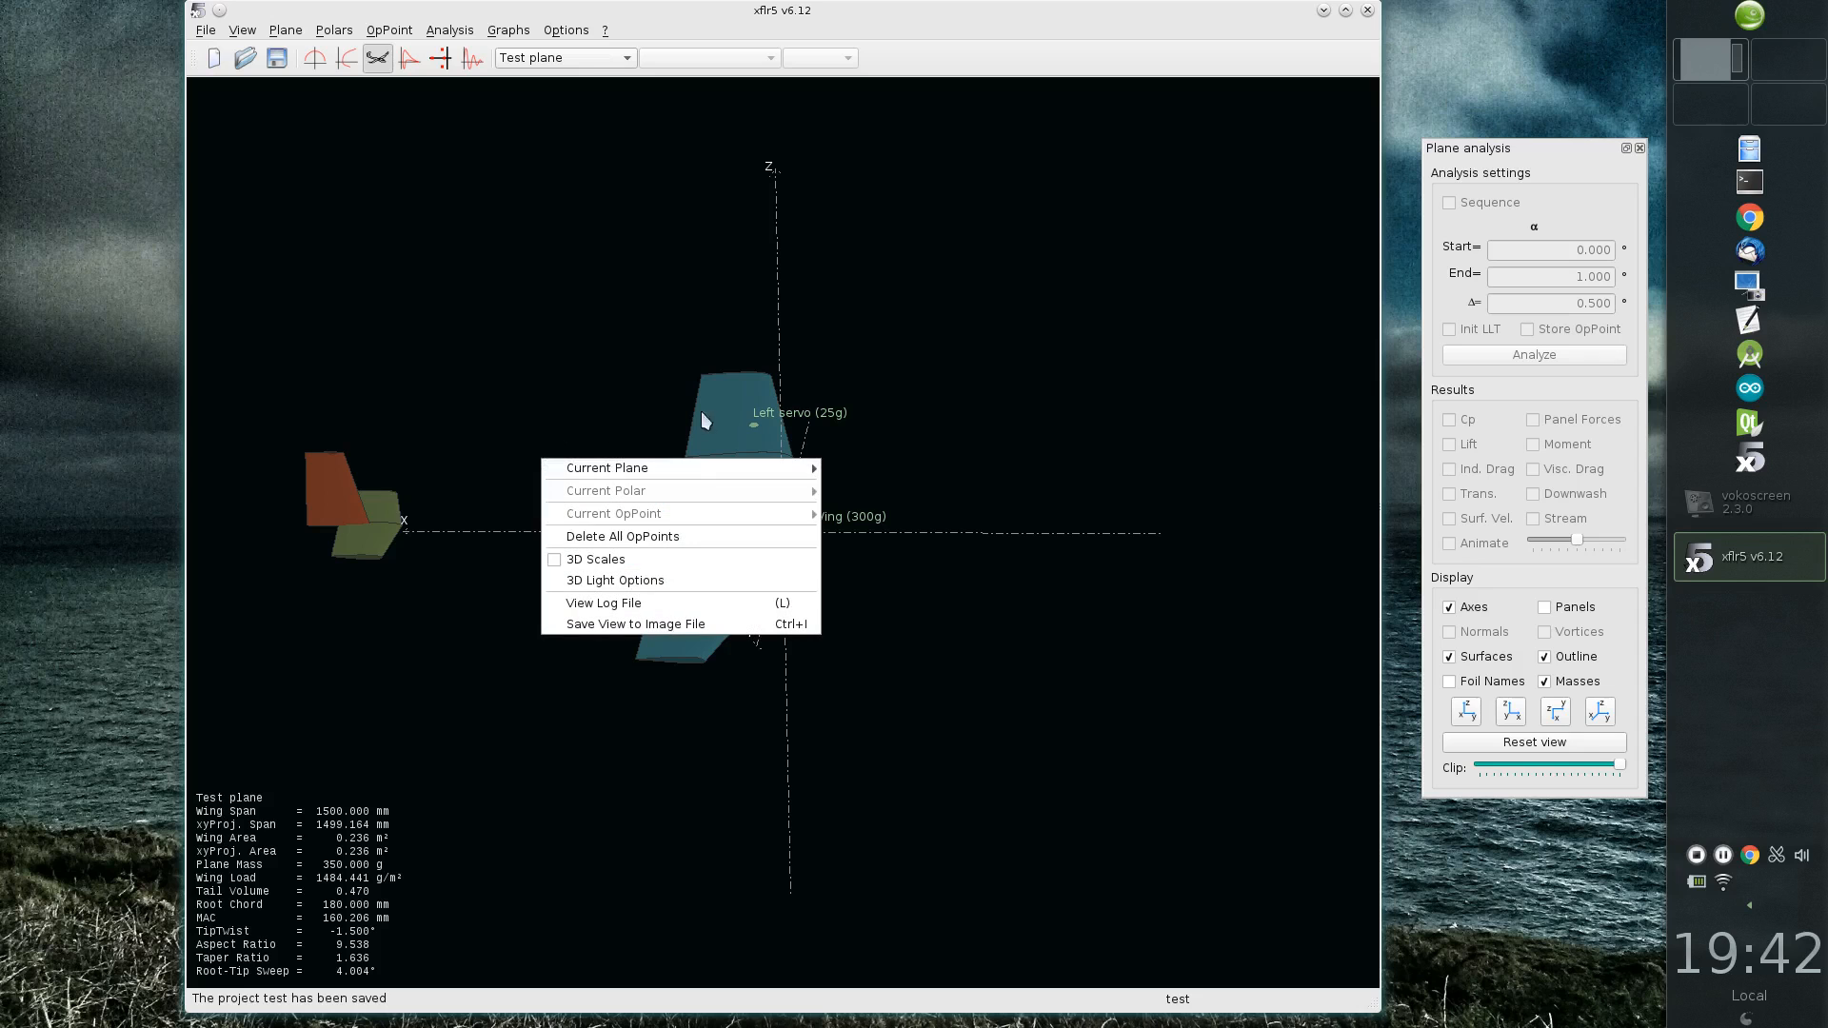
pyautogui.moveTo(702, 469)
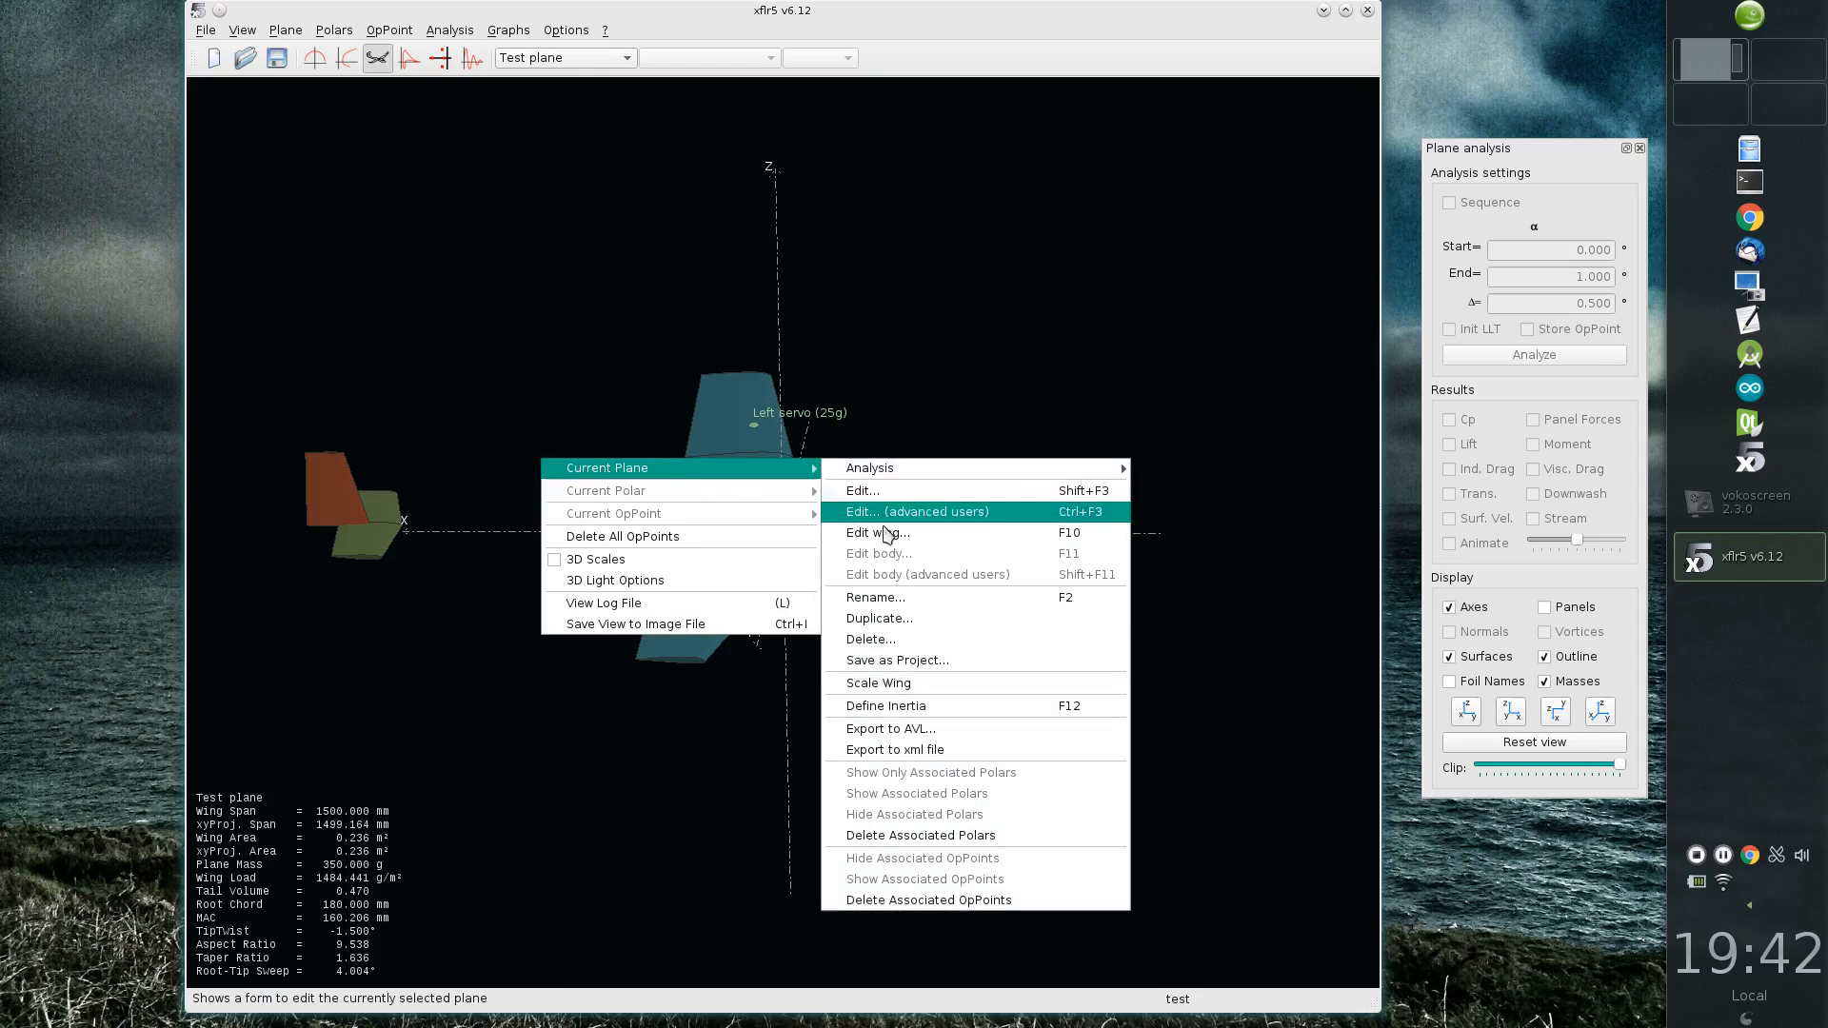
pyautogui.click(935, 706)
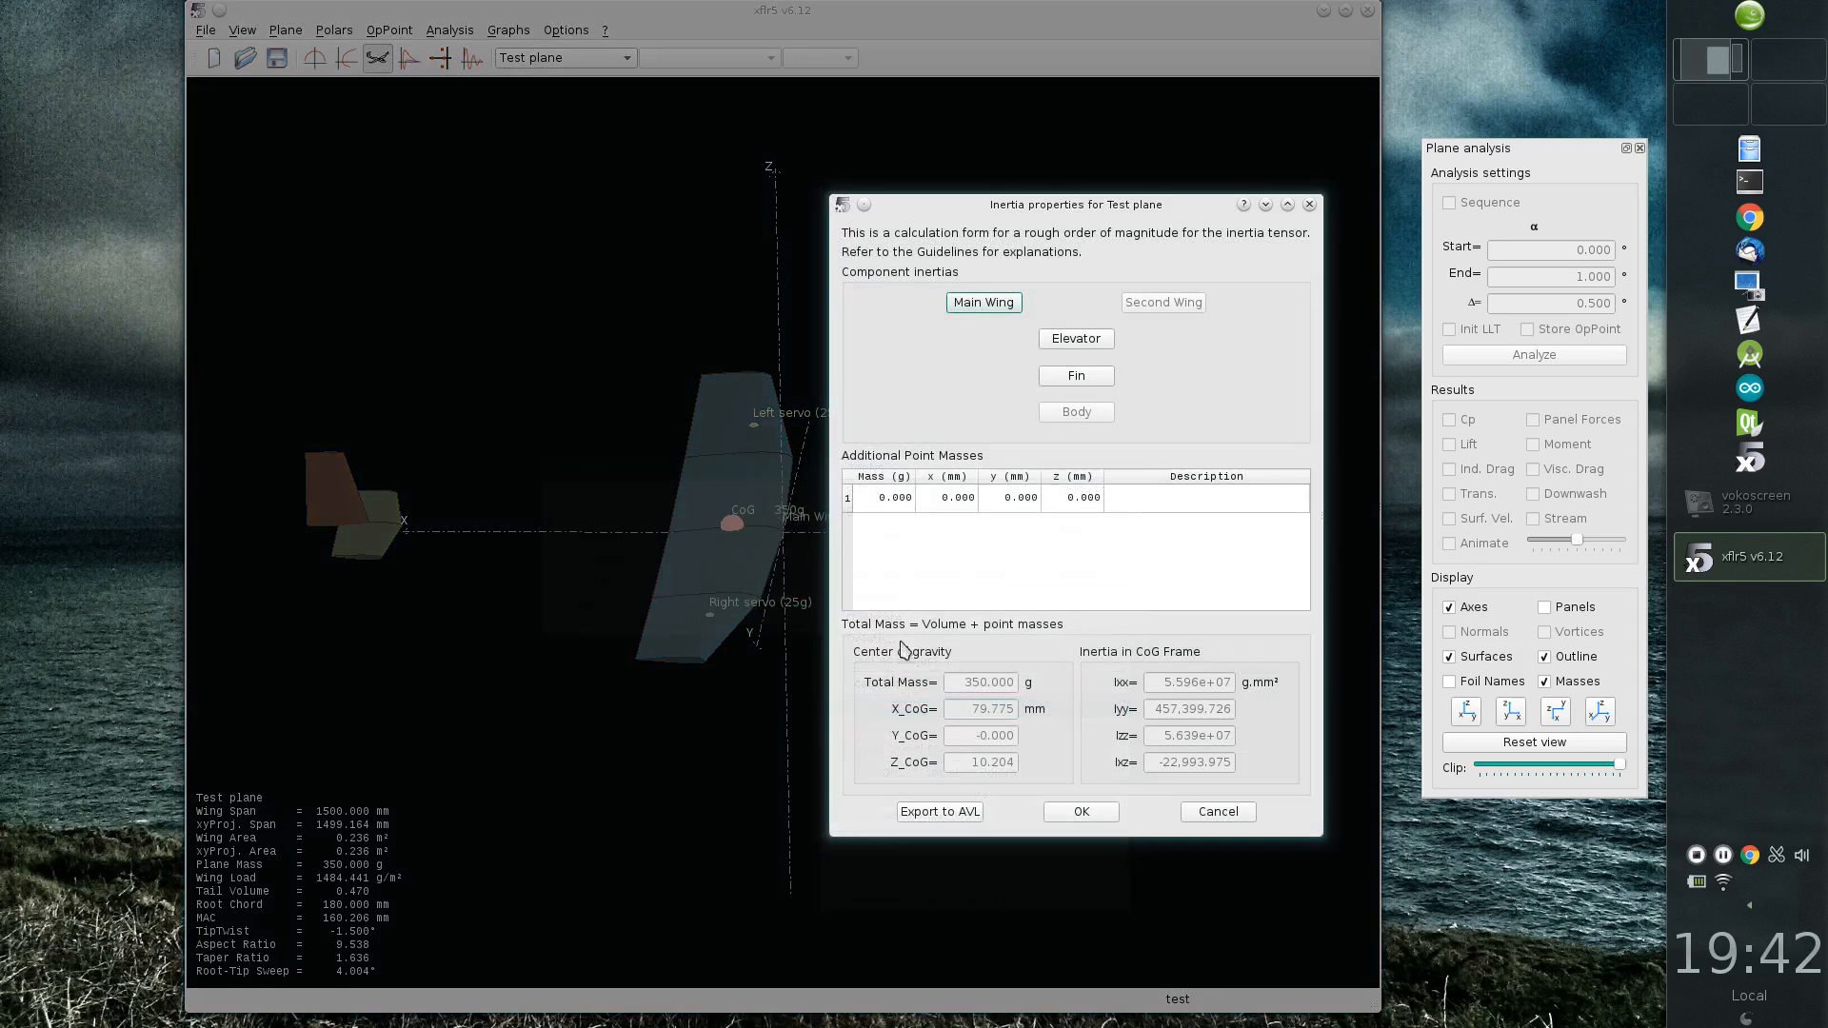
pyautogui.click(1074, 338)
pyautogui.click(1018, 348)
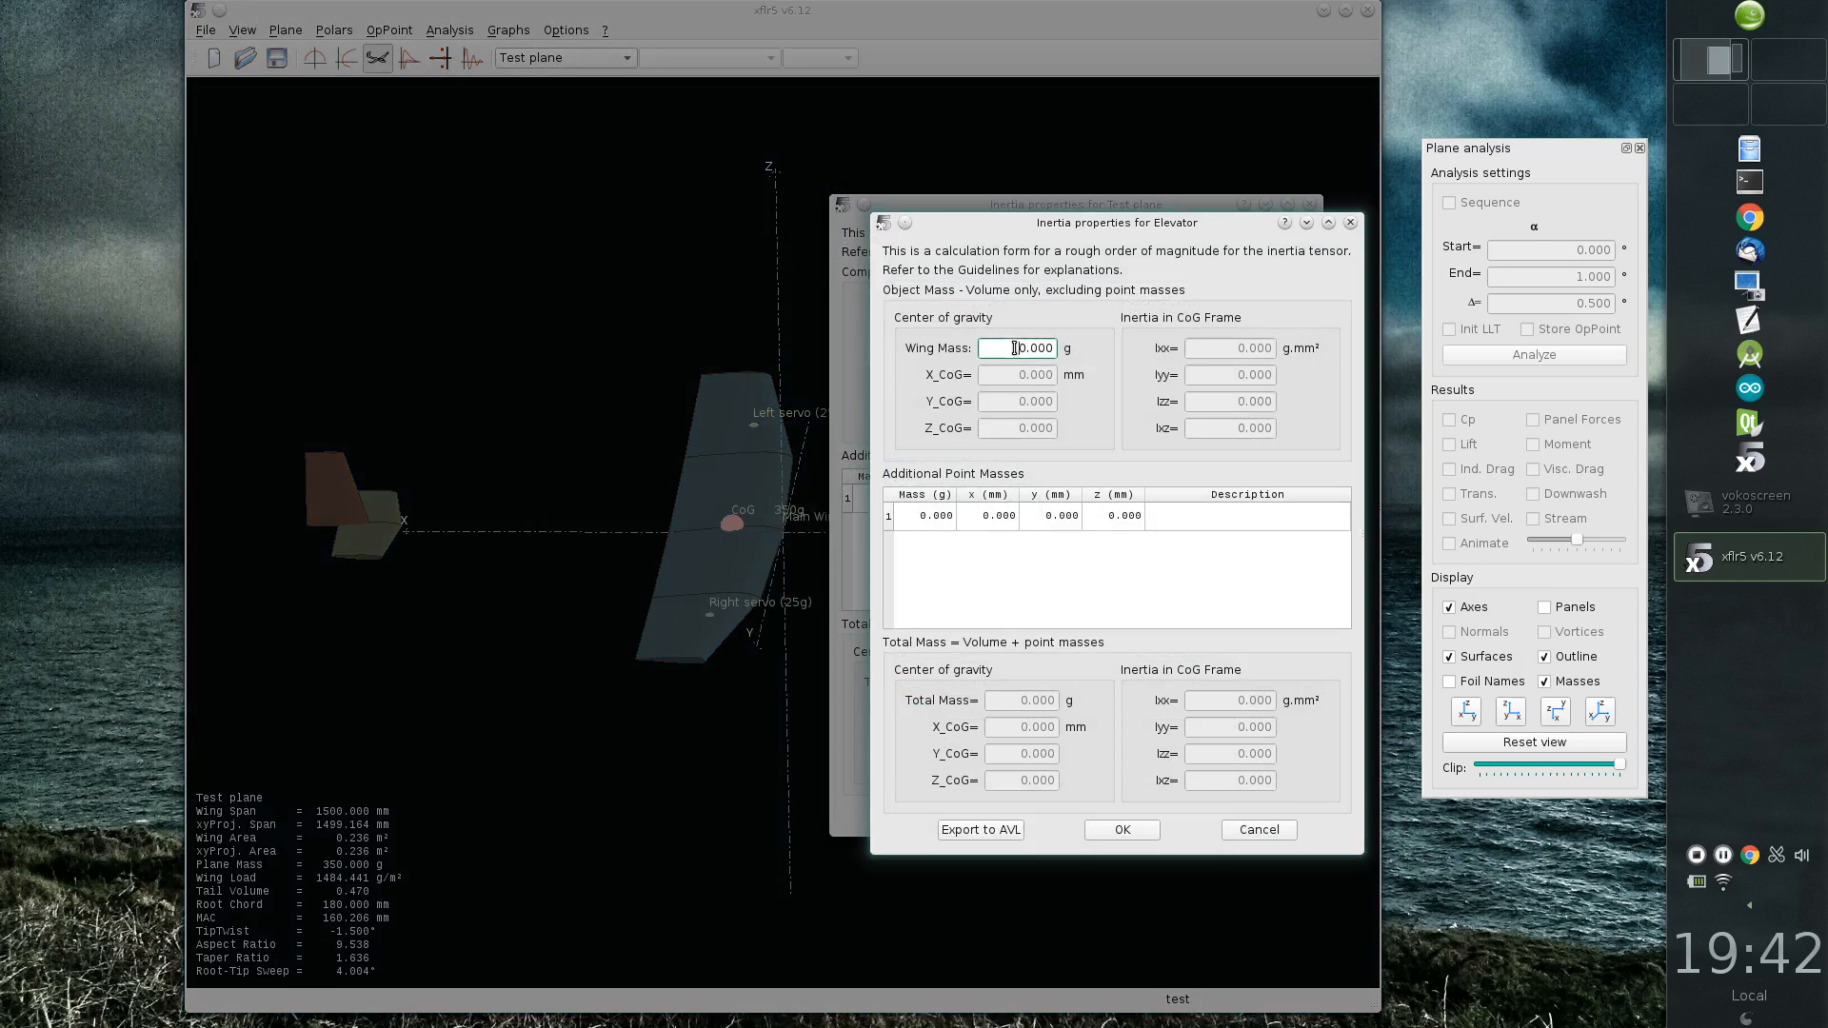
pyautogui.write('30')
pyautogui.click(1141, 829)
# Step: Set the fin's mass to 20 g in its inertia properties
pyautogui.click(1076, 375)
pyautogui.click(1005, 327)
pyautogui.write('20.000')
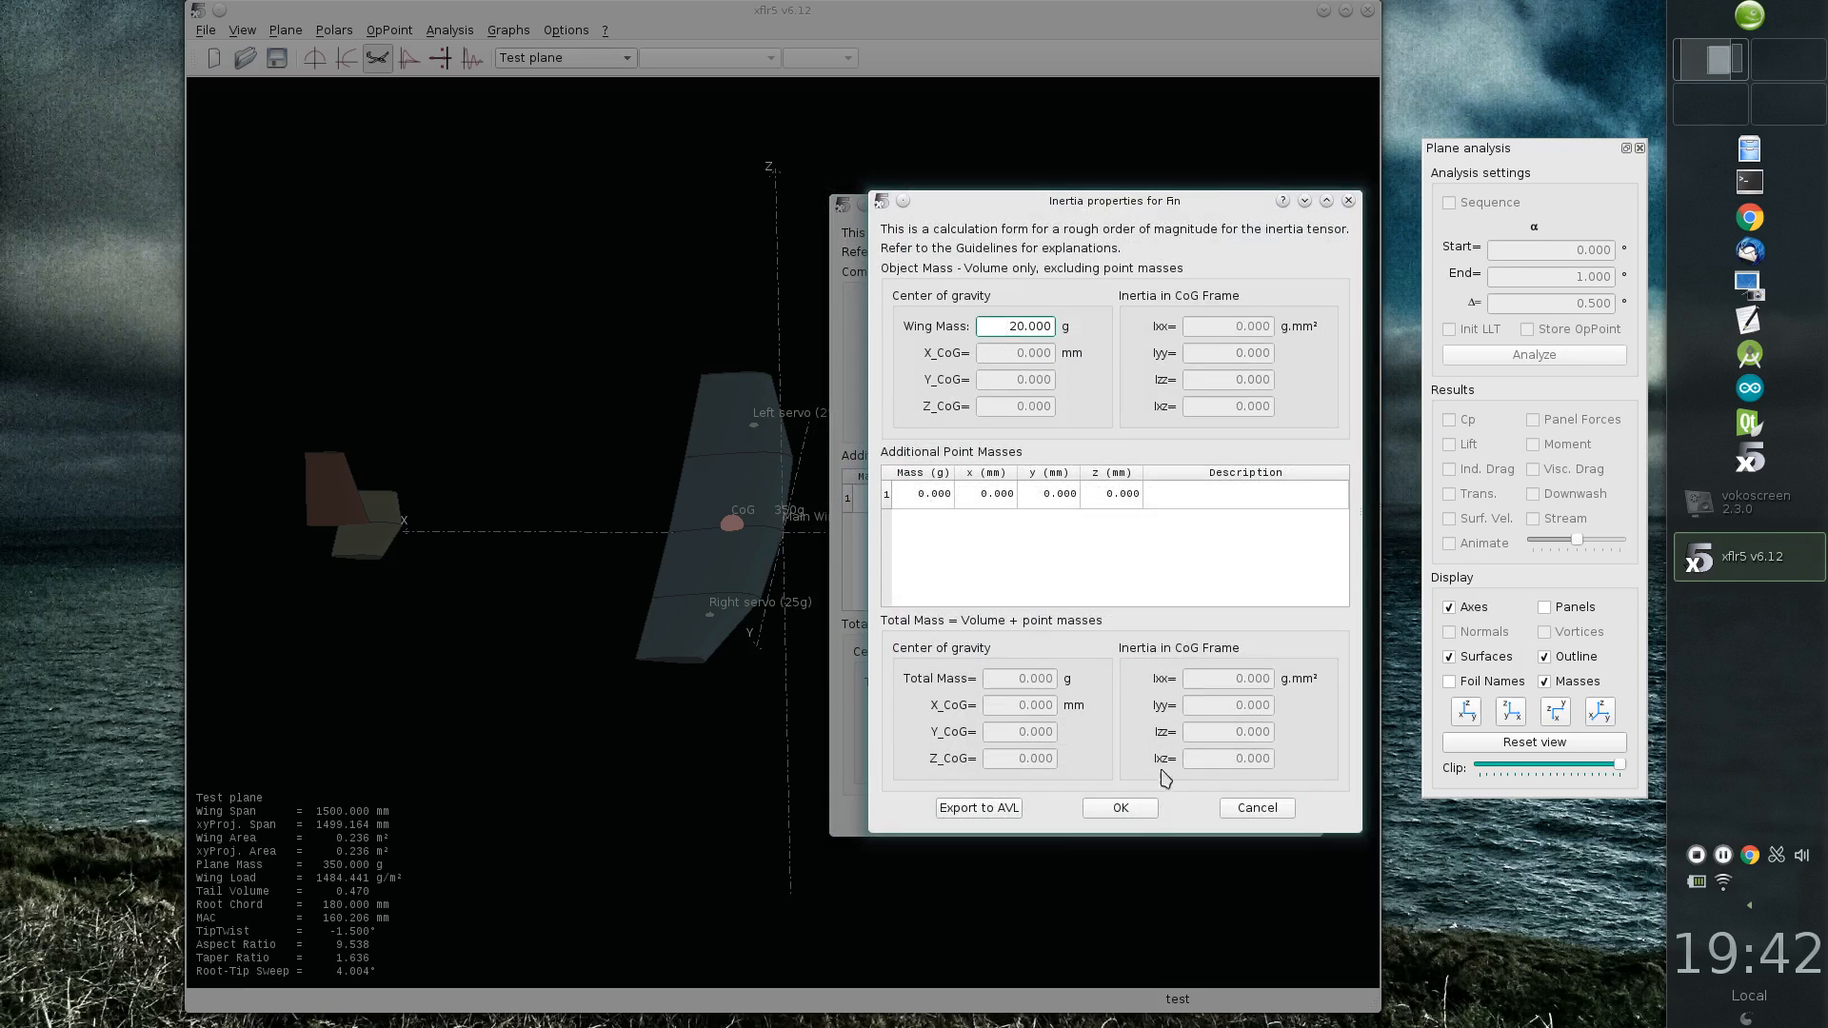
pyautogui.click(1124, 809)
# Step: Add a 150 g point mass to the plane at x -200 mm with the description "Nose lead"
pyautogui.doubleClick(899, 498)
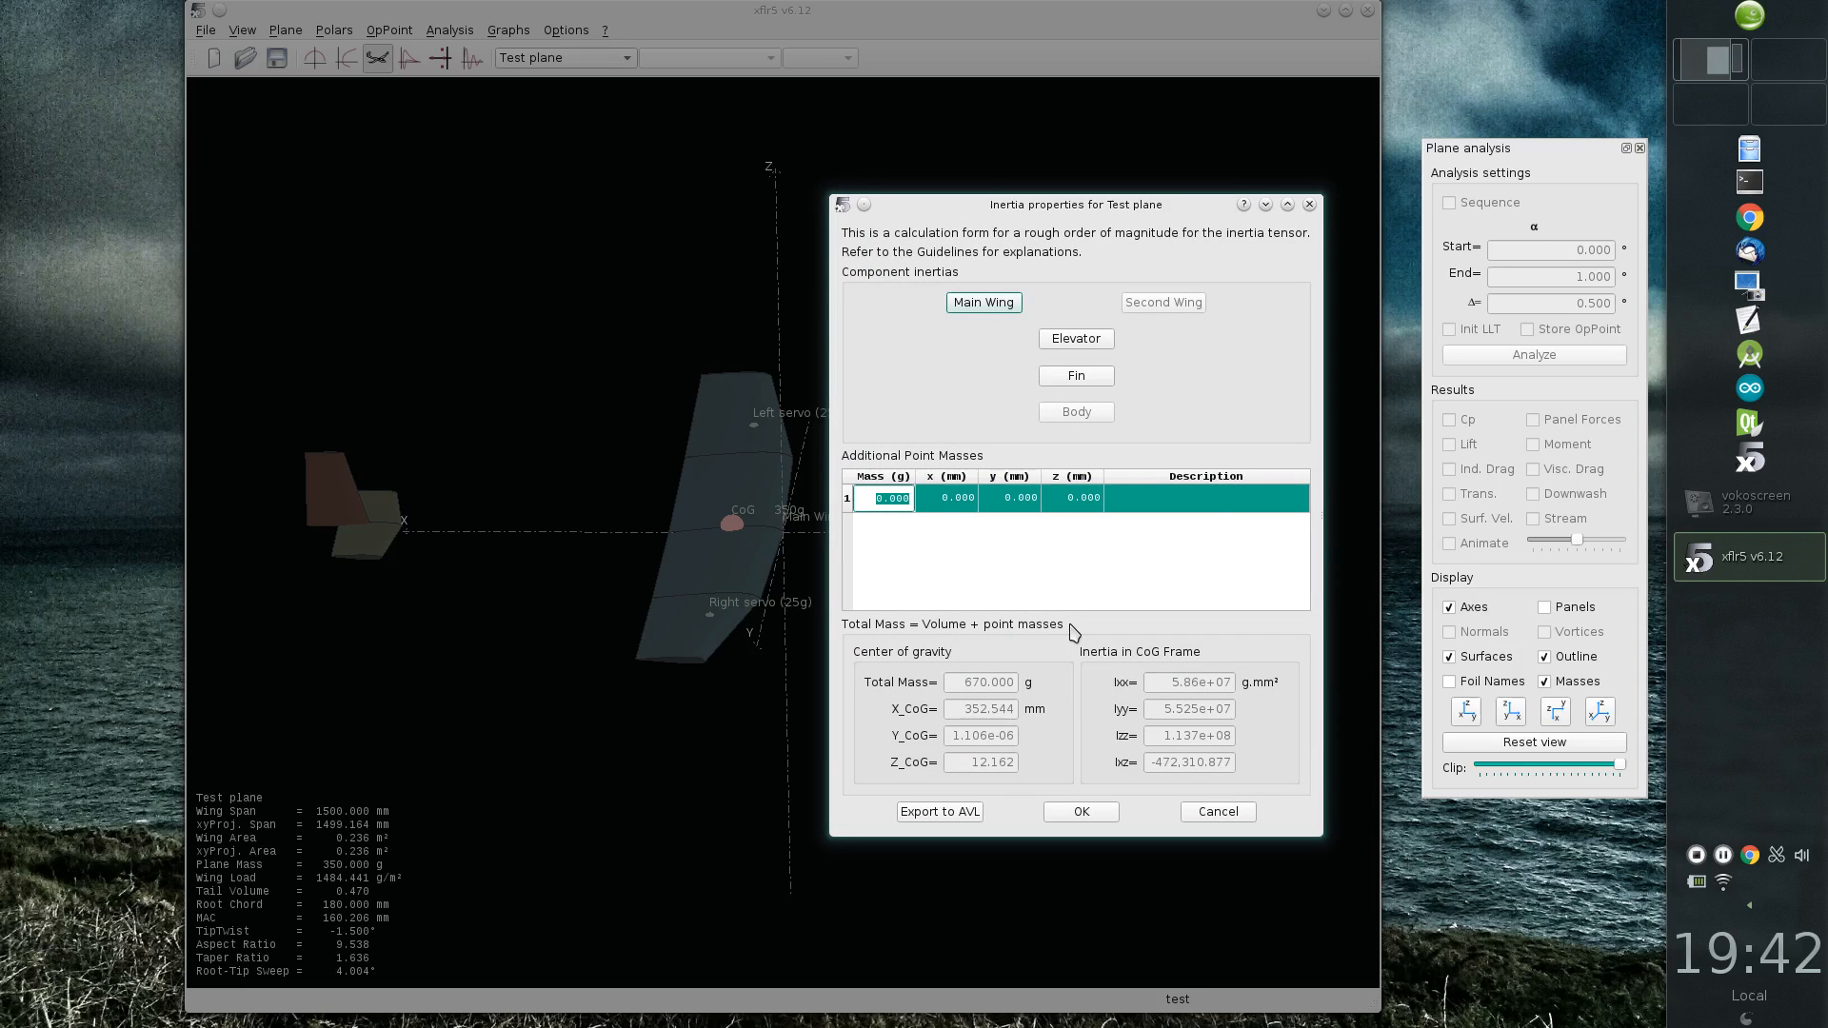
pyautogui.write('150')
pyautogui.press('Tab')
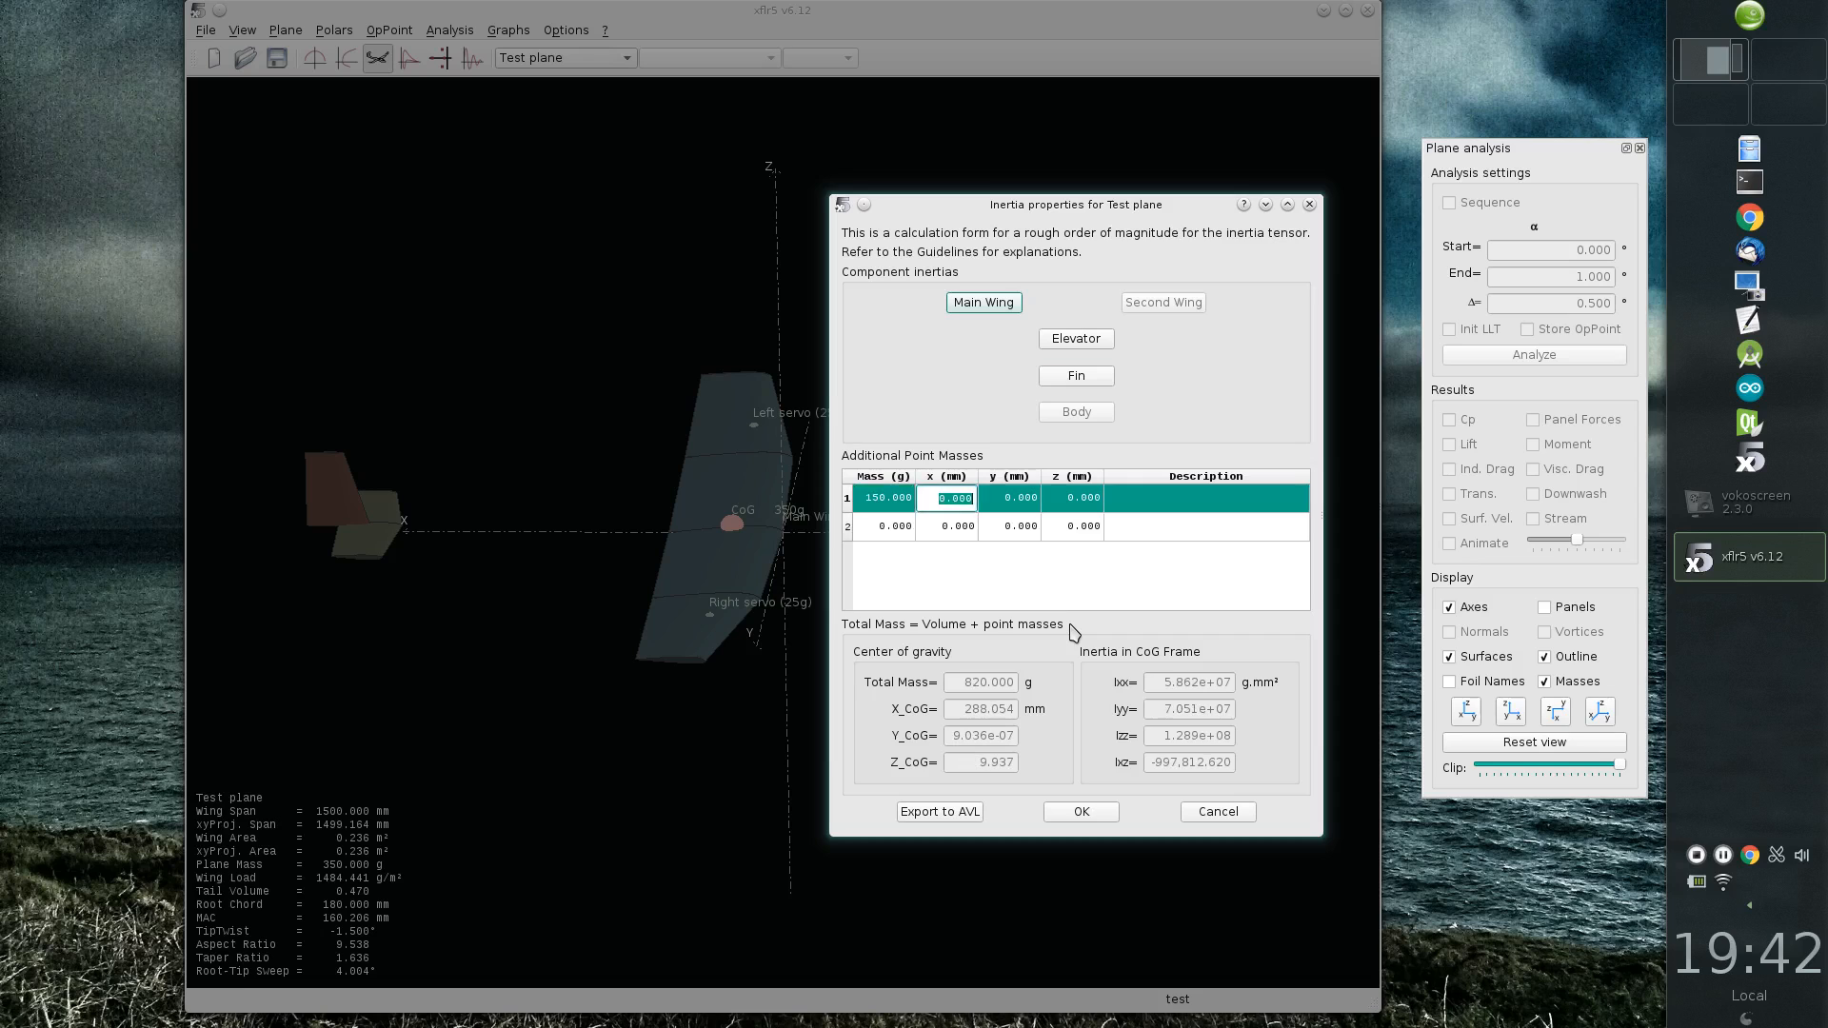
pyautogui.write('-200')
pyautogui.press('Tab')
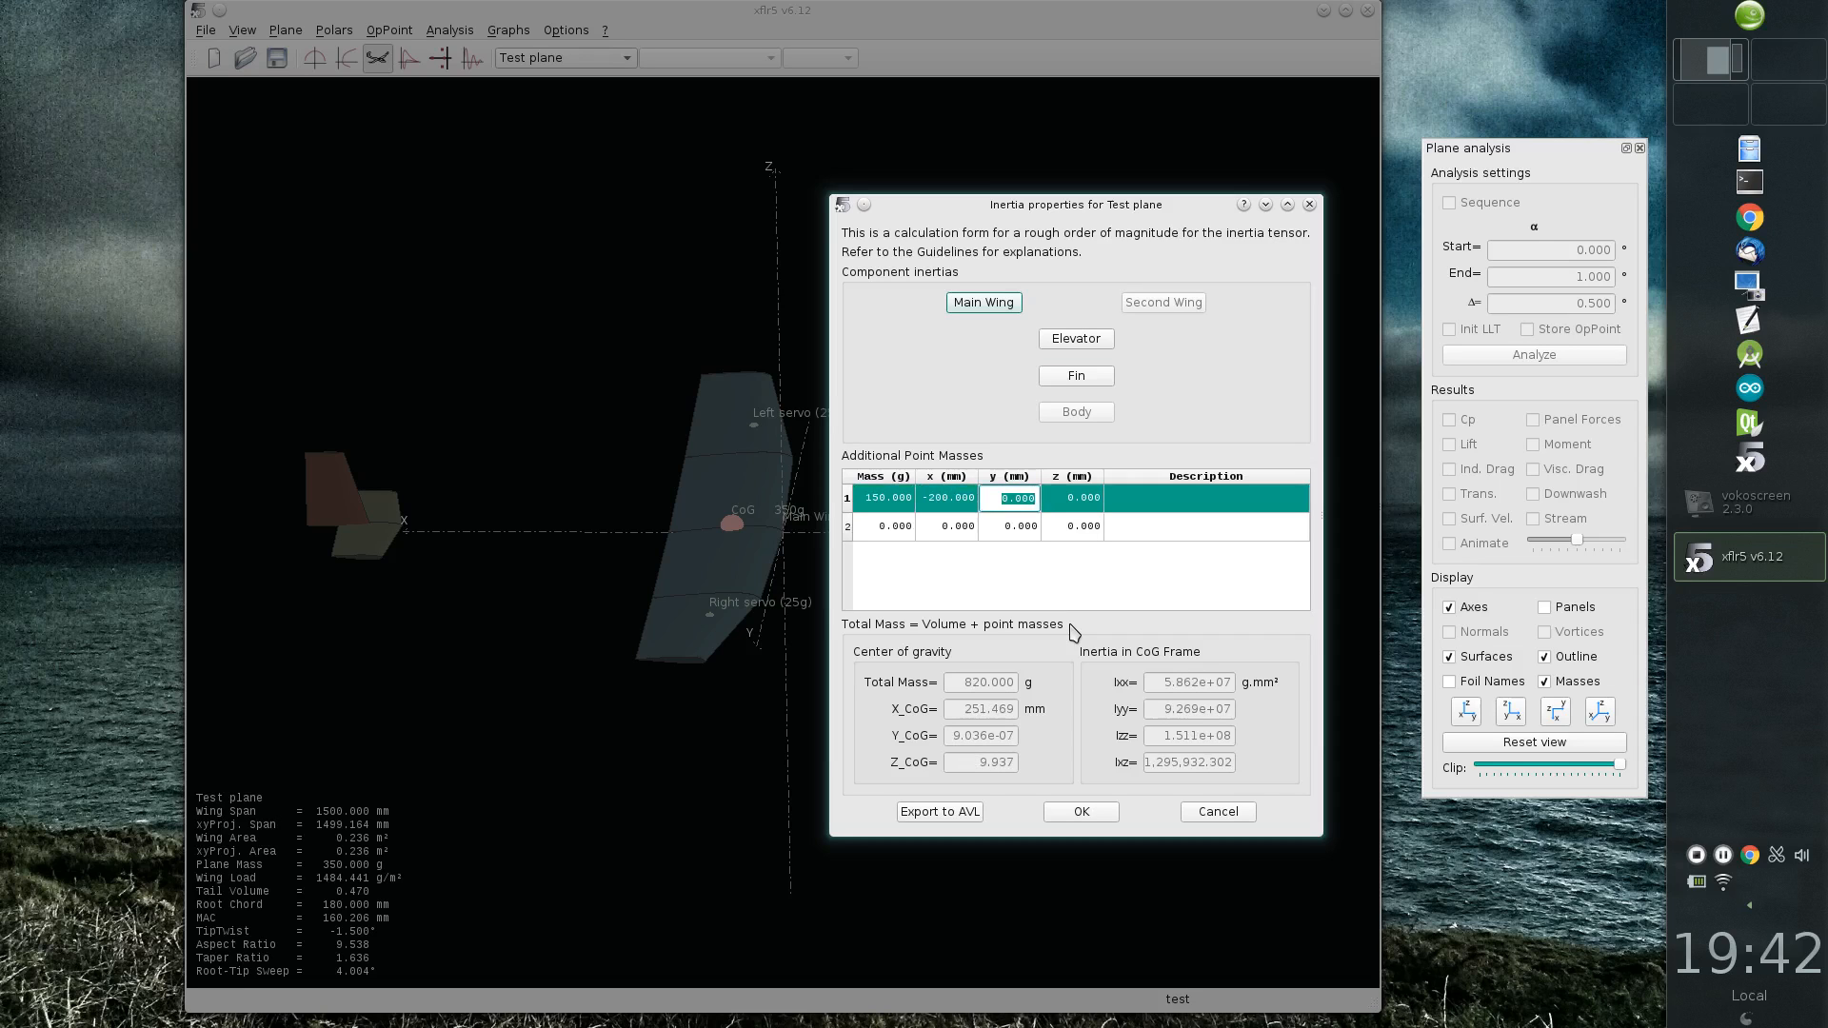
pyautogui.press('Tab')
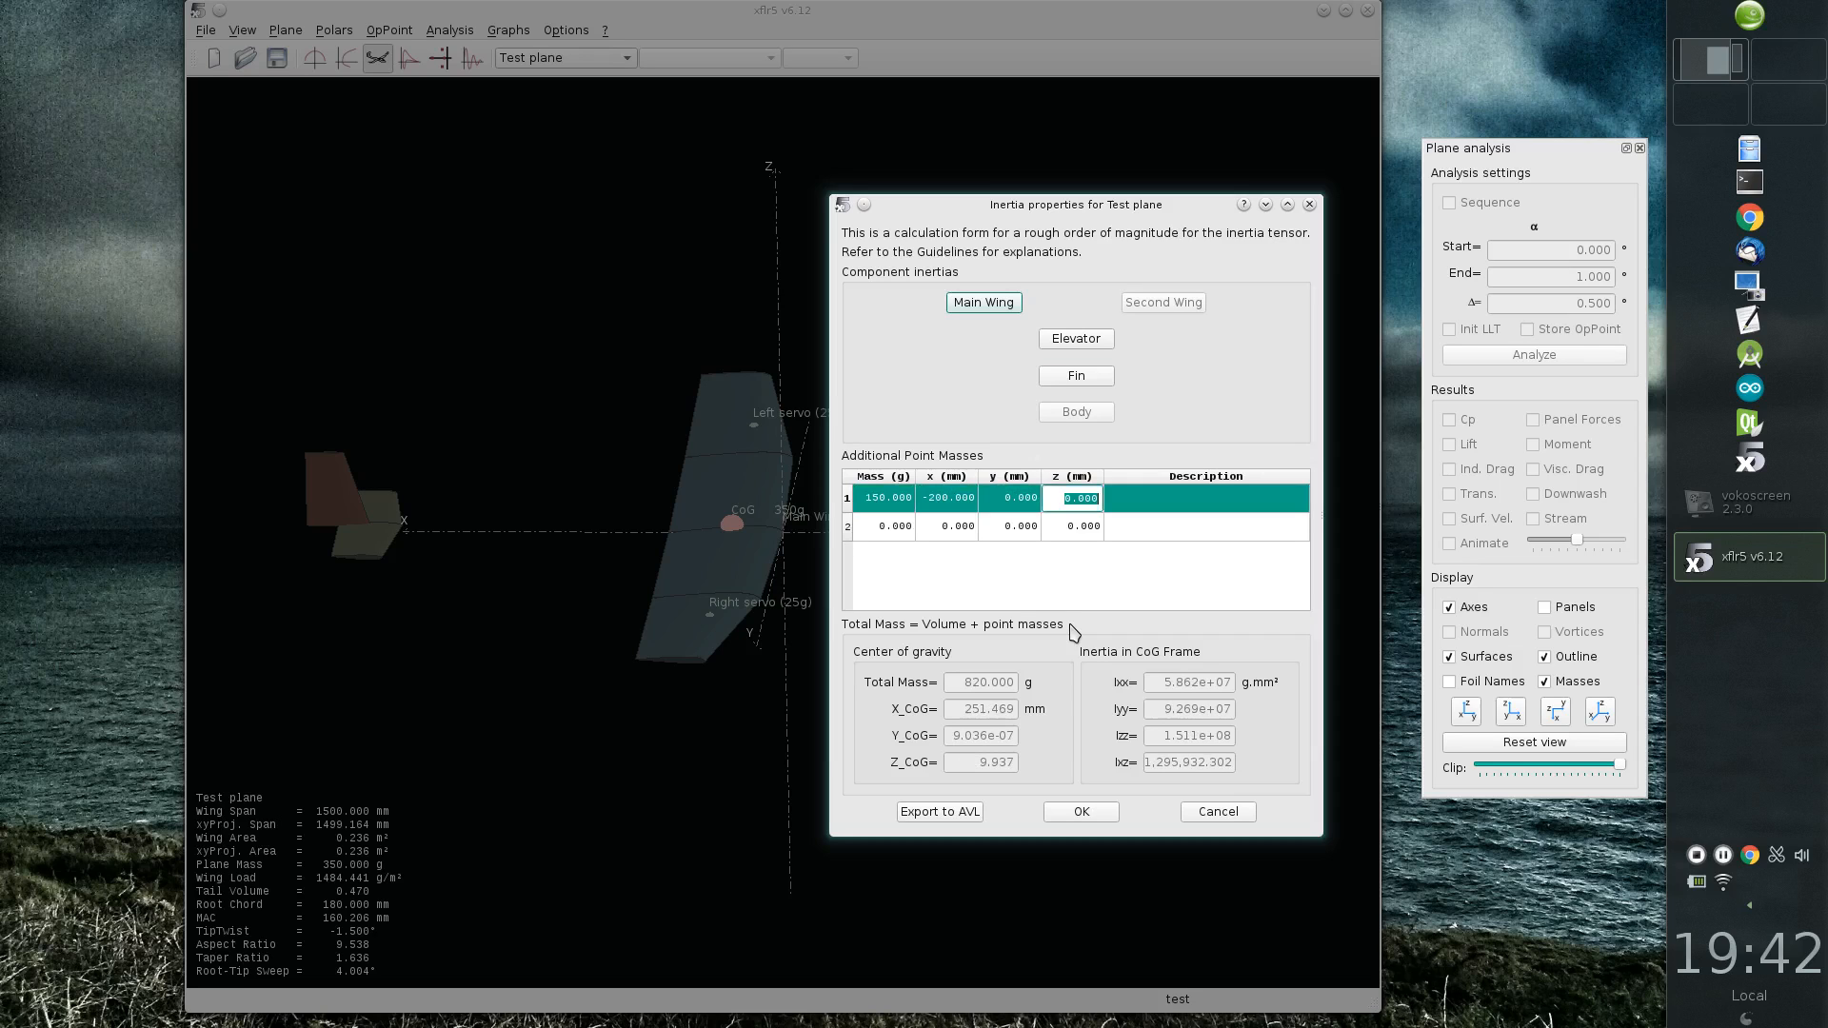
pyautogui.press('Tab')
pyautogui.write('Nose lead')
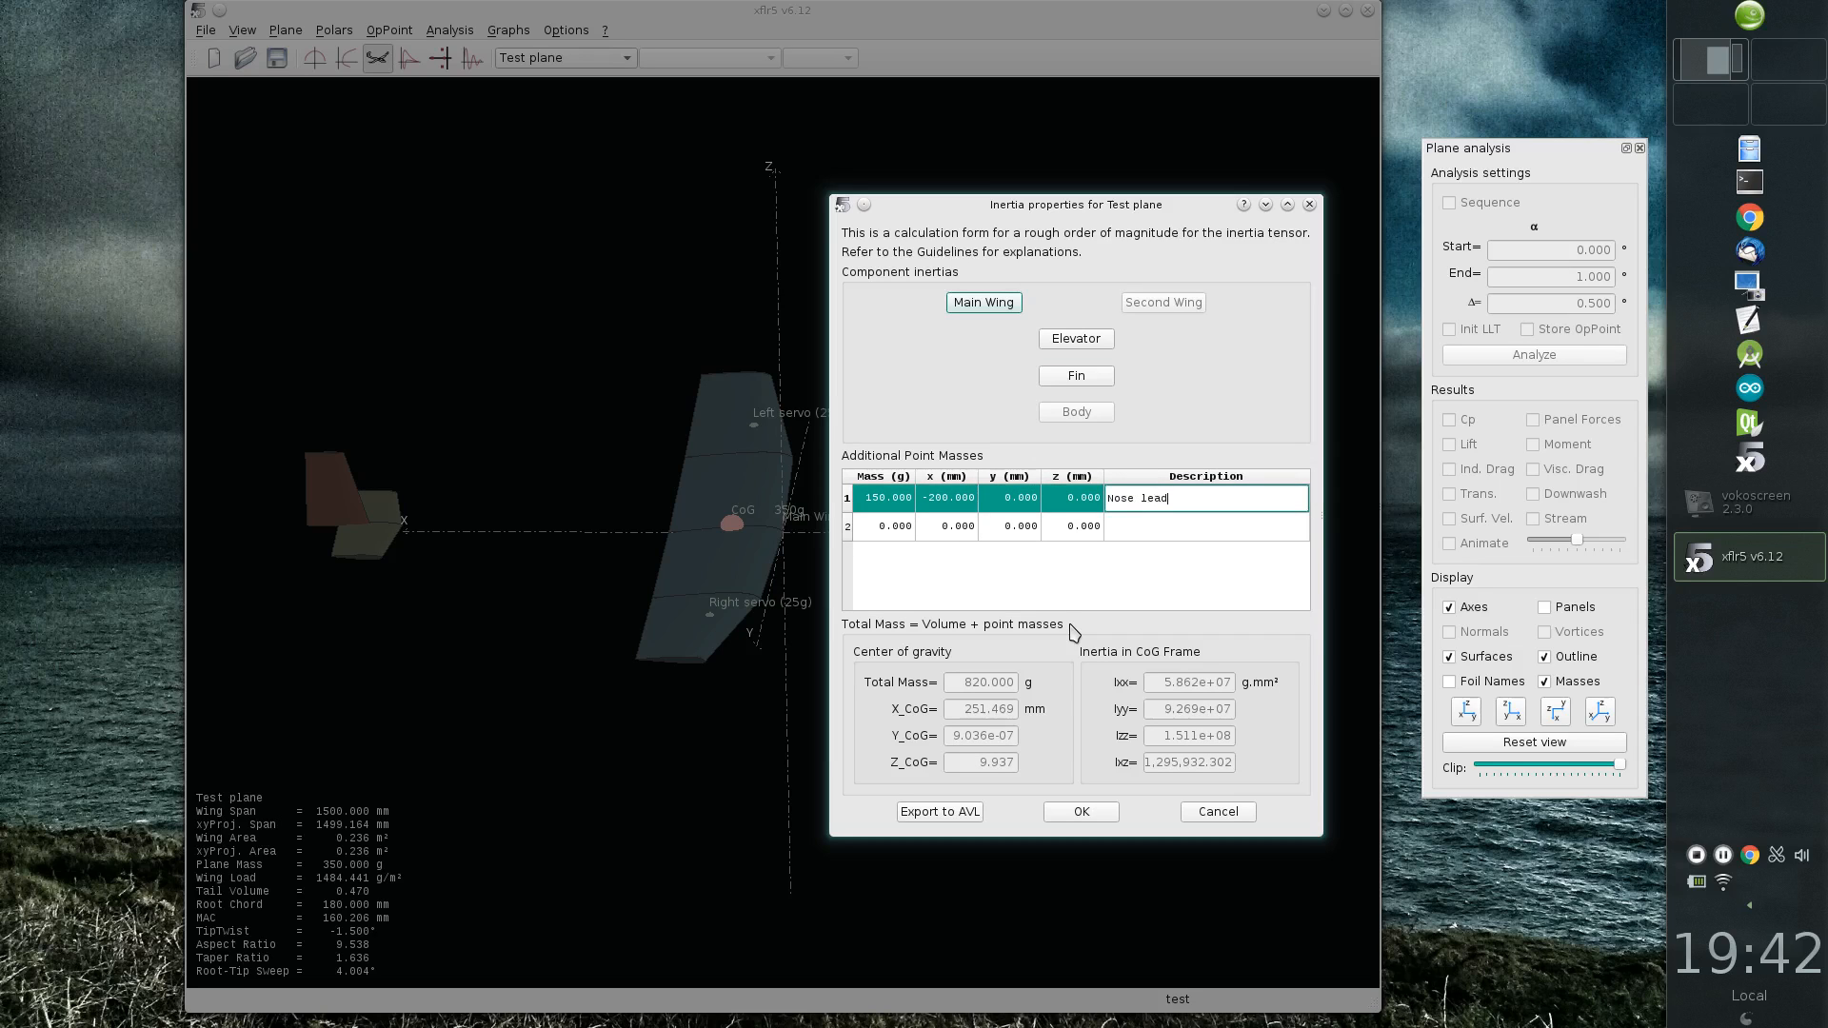
pyautogui.press('Return')
# Step: Add an 80 g point mass to the plane at x -100 mm with the description "Battery and receiver"
pyautogui.write('Ba')
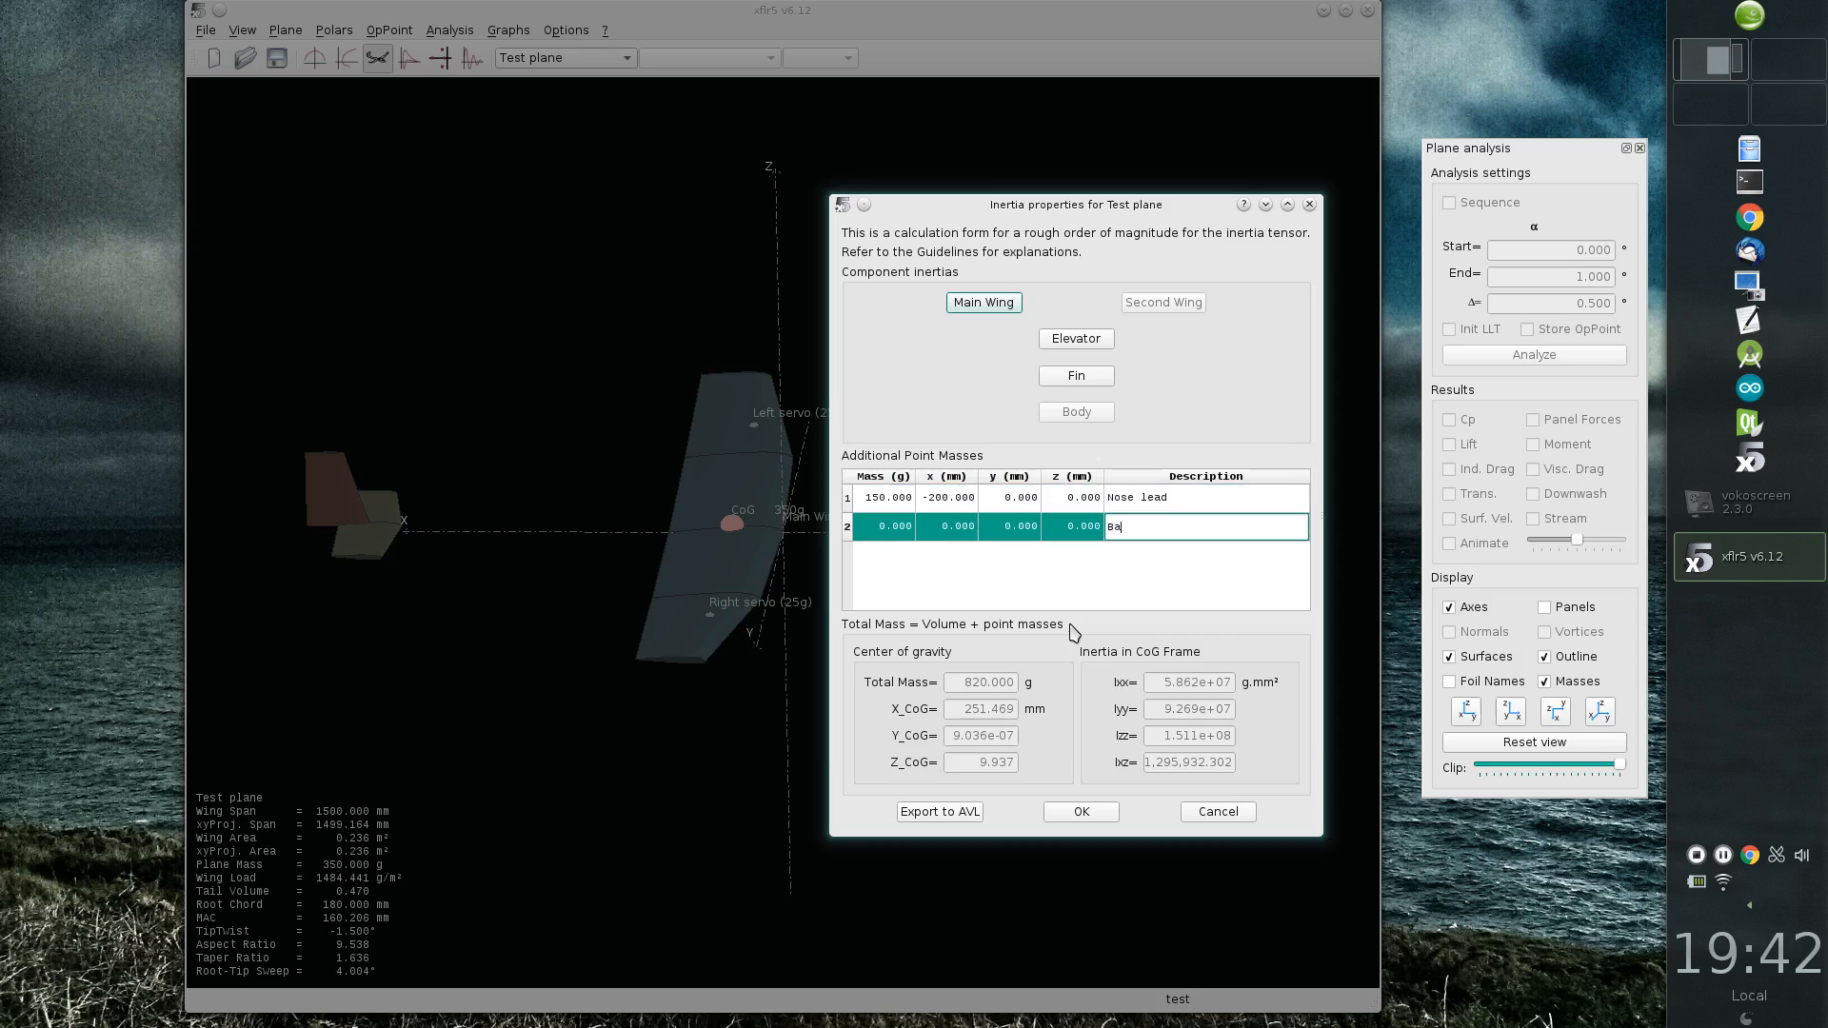
pyautogui.write('ttery and receiver')
pyautogui.hotkey('shift', 'Tab')
pyautogui.hotkey('shift', 'Tab')
pyautogui.hotkey('shift', 'Tab')
pyautogui.hotkey('shift', 'Tab')
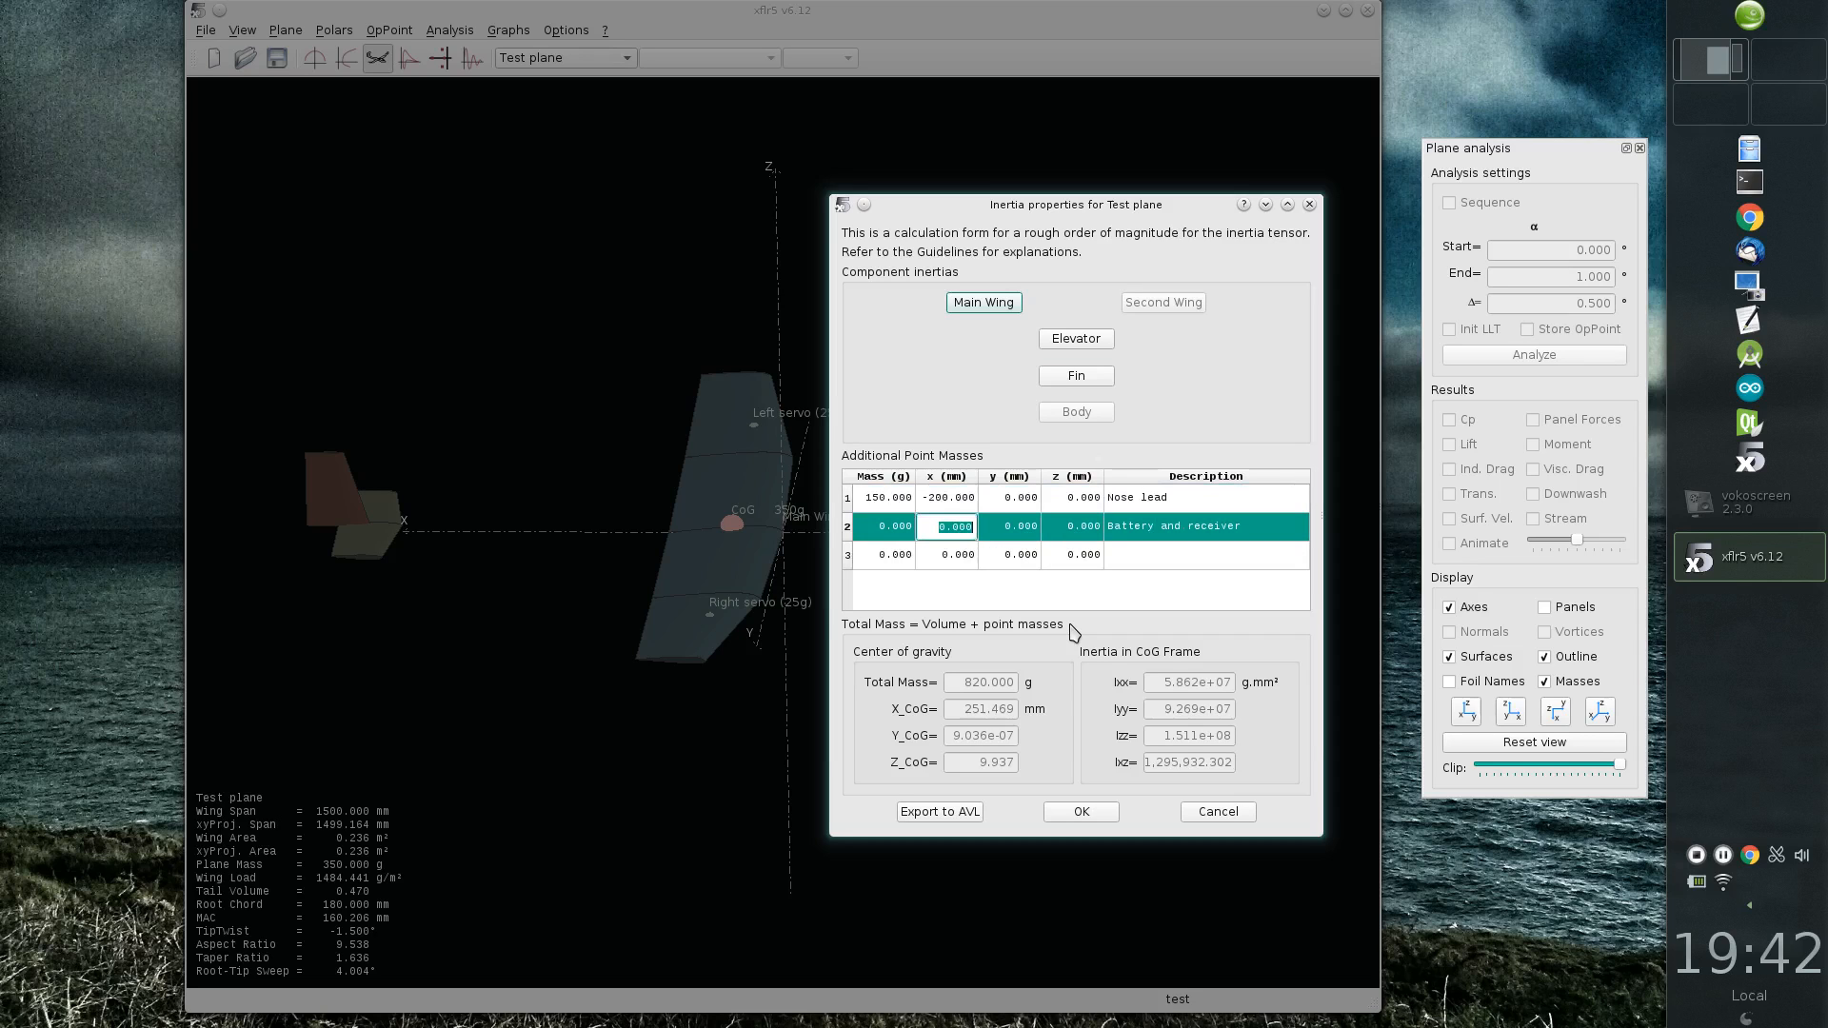
pyautogui.write('80')
pyautogui.press('Tab')
pyautogui.write('-')
pyautogui.press('Tab')
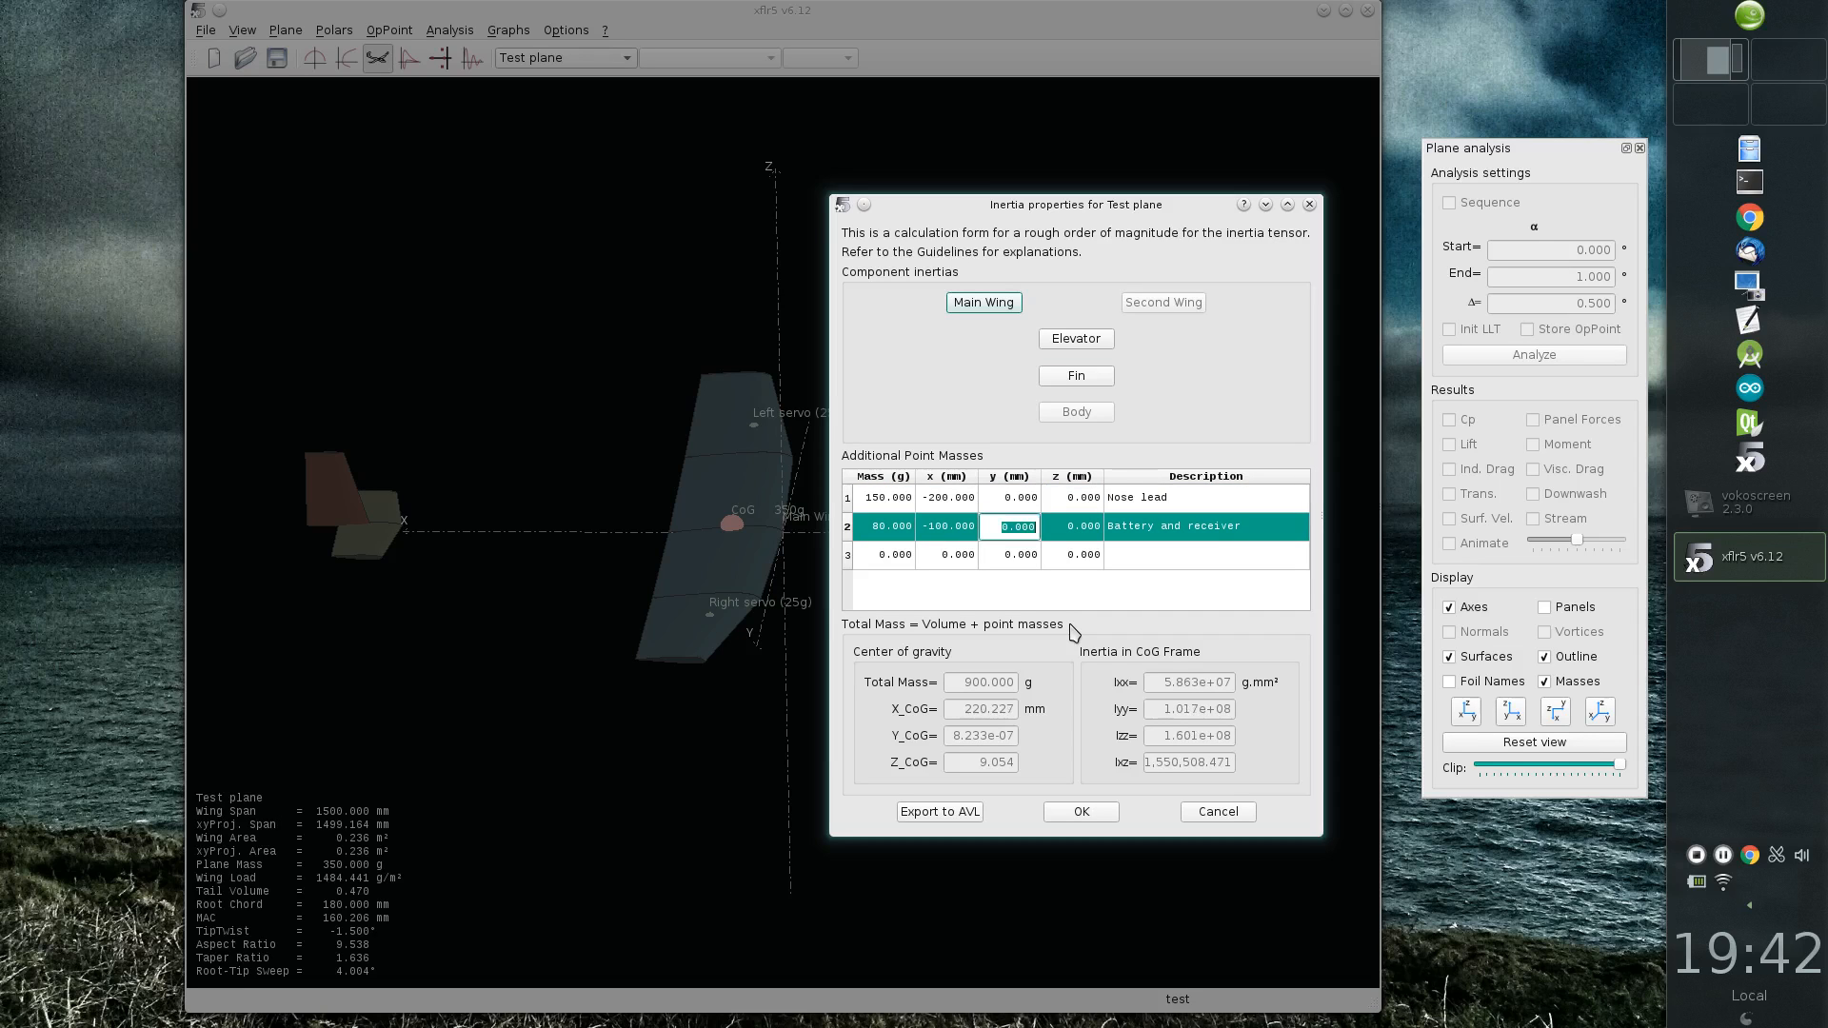
pyautogui.press('Tab')
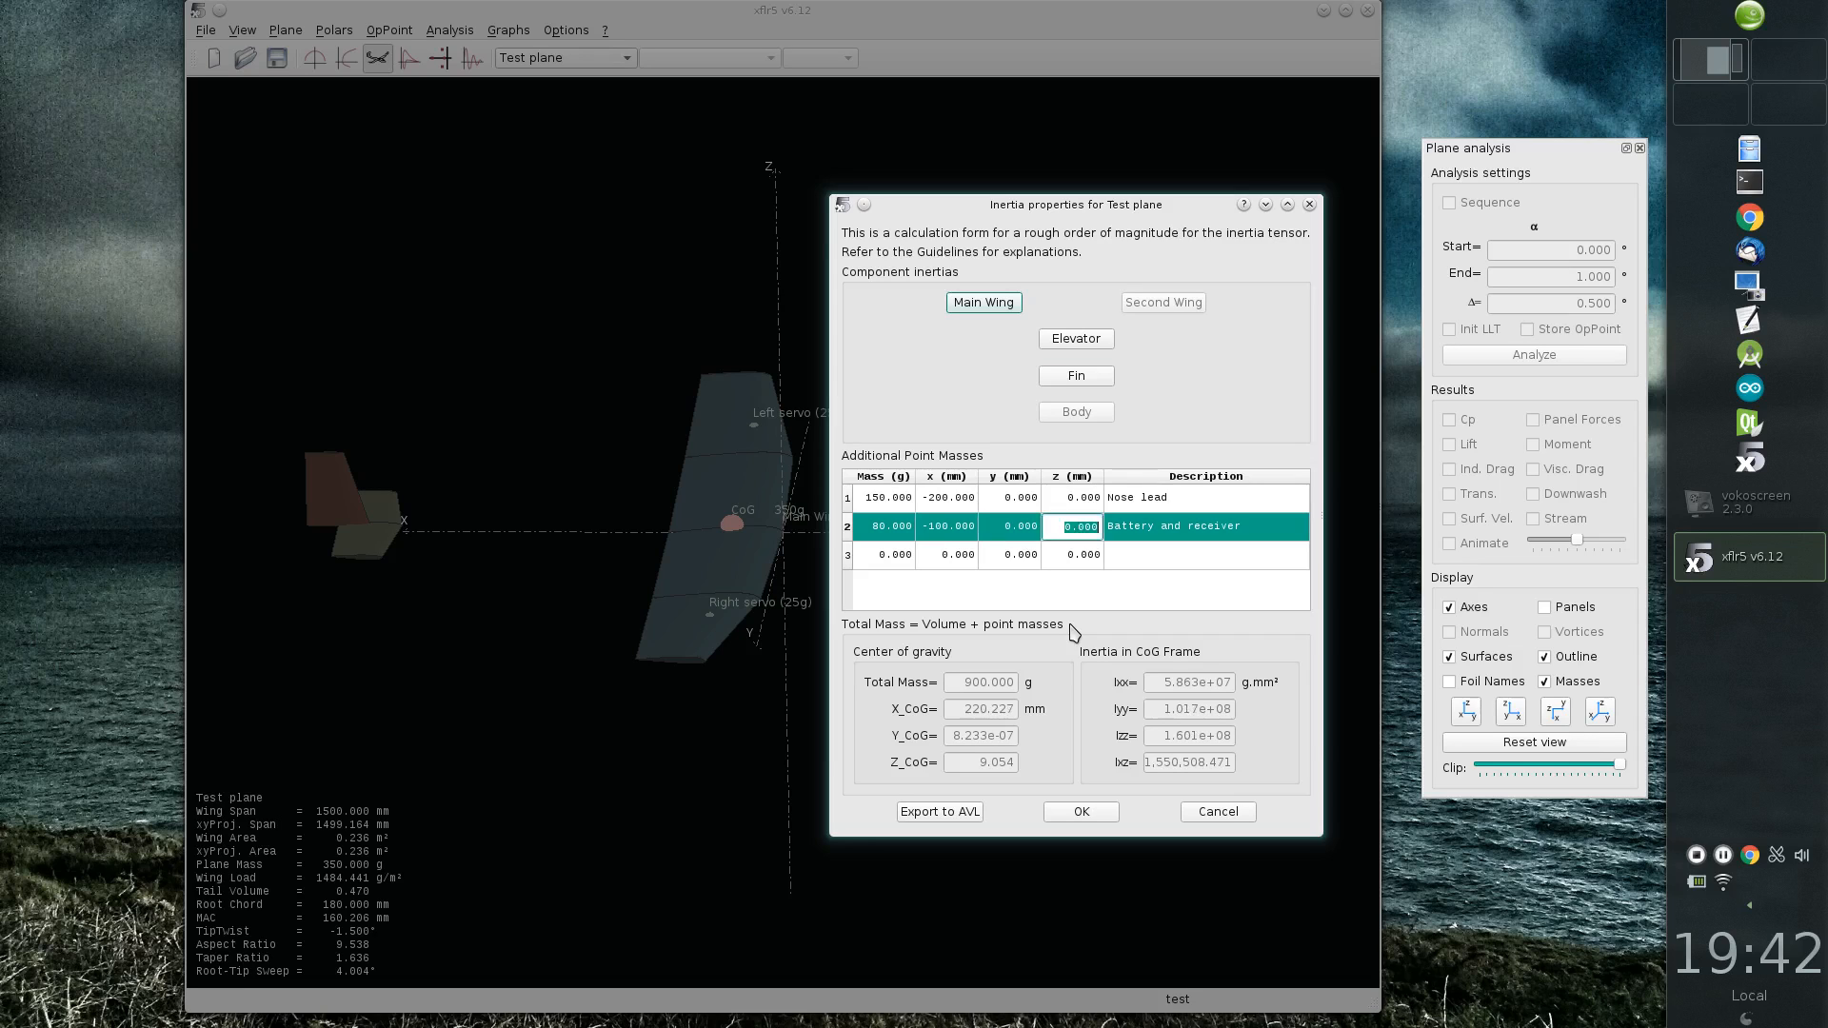
# Step: Add a 50 g point mass to the plane with the description "Two servos"
pyautogui.press('Tab')
pyautogui.press('Return')
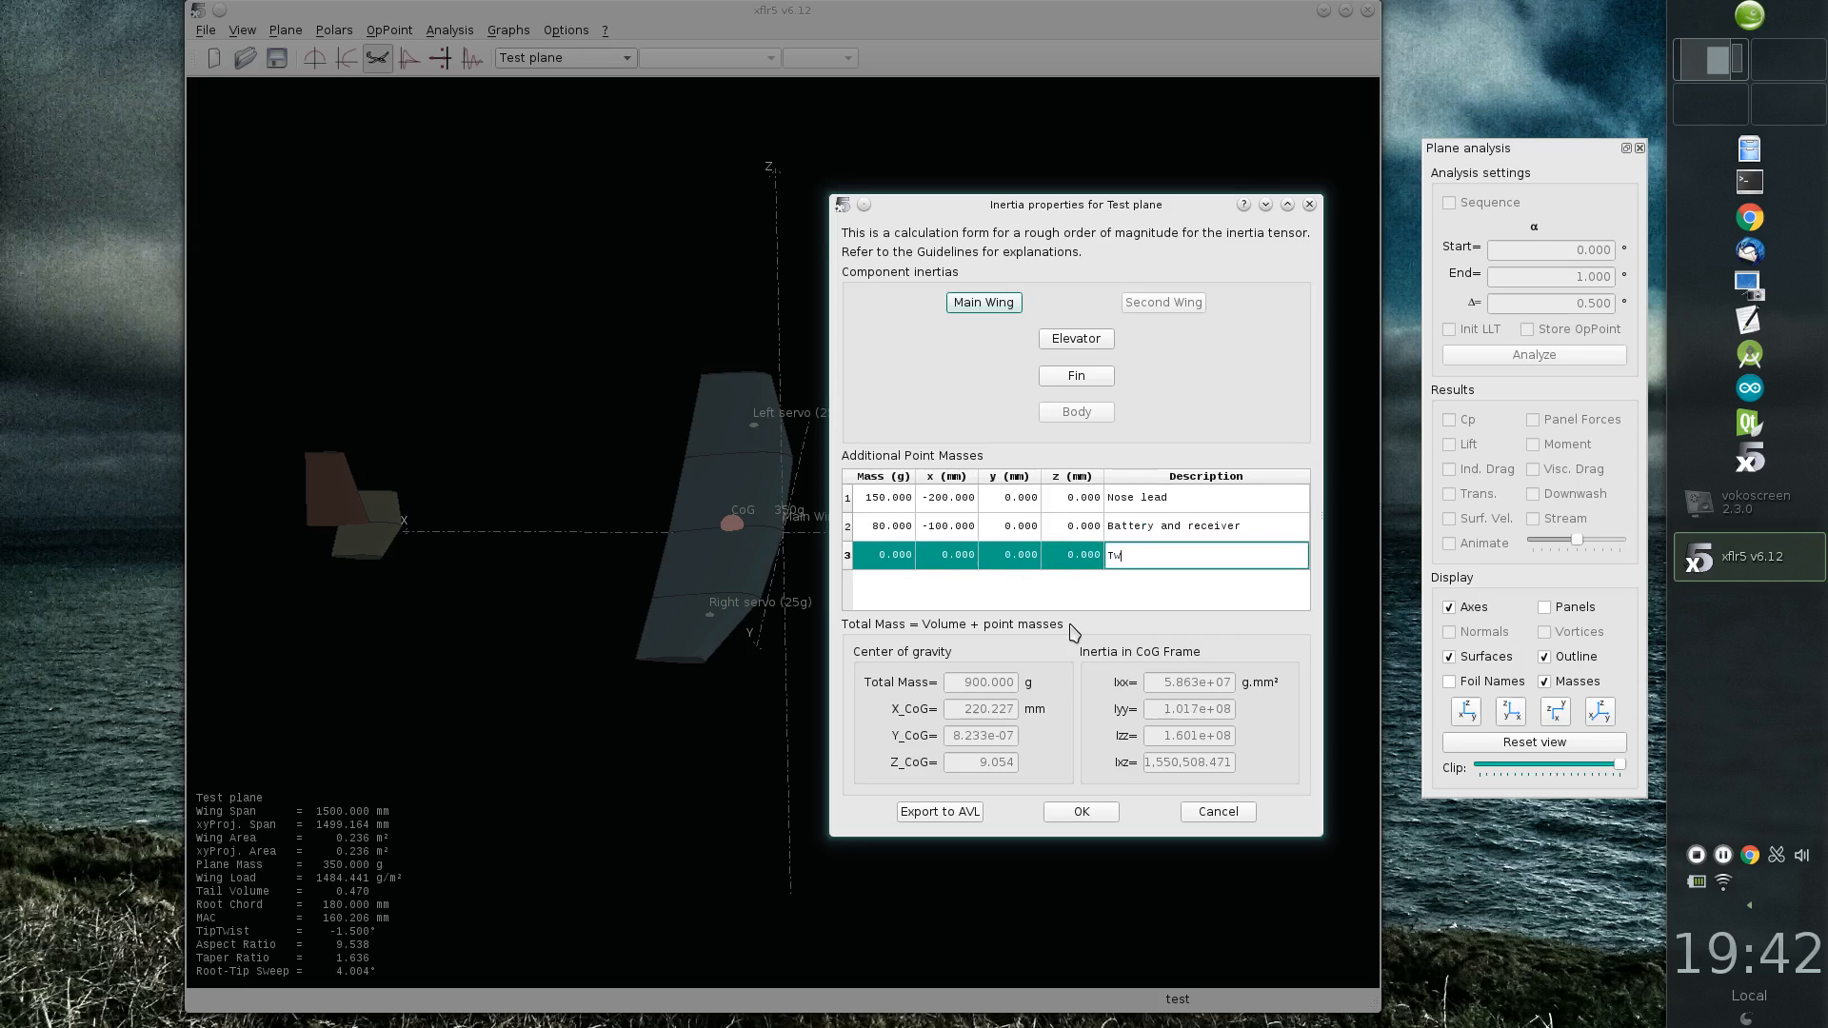
pyautogui.write('Two servos')
pyautogui.press('Return')
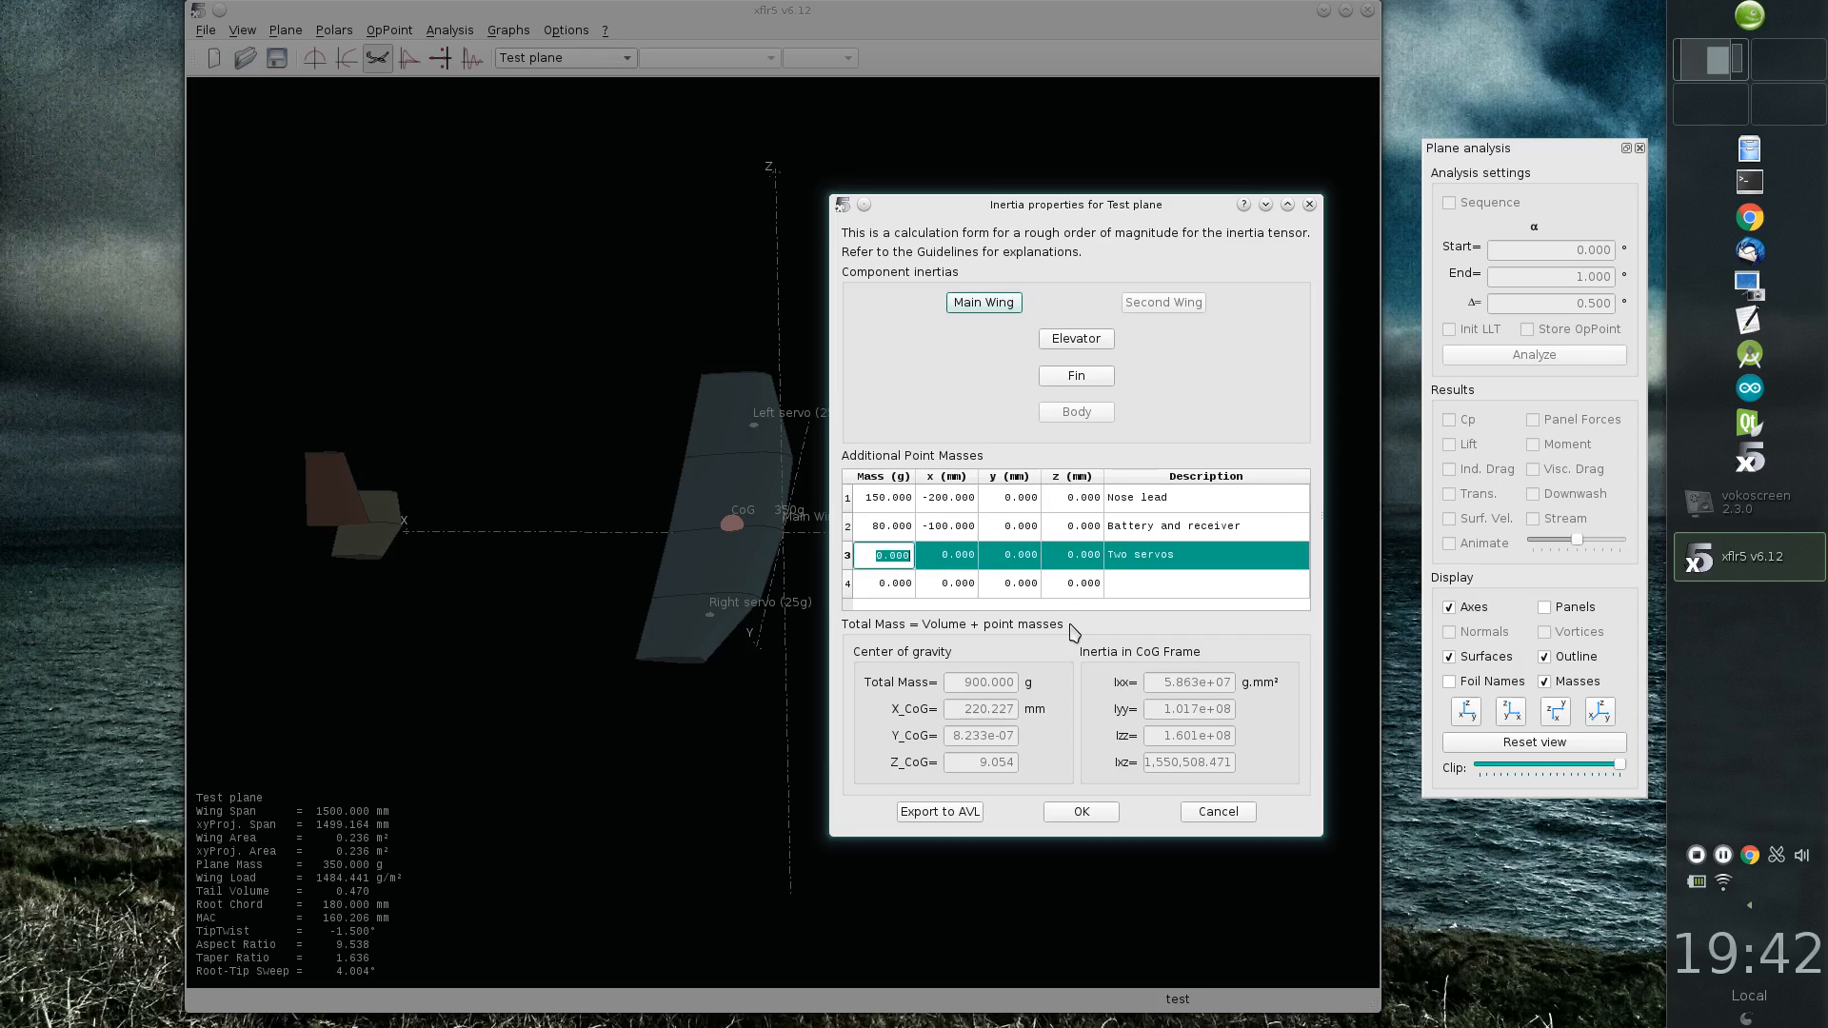
pyautogui.write('50')
pyautogui.press('Return')
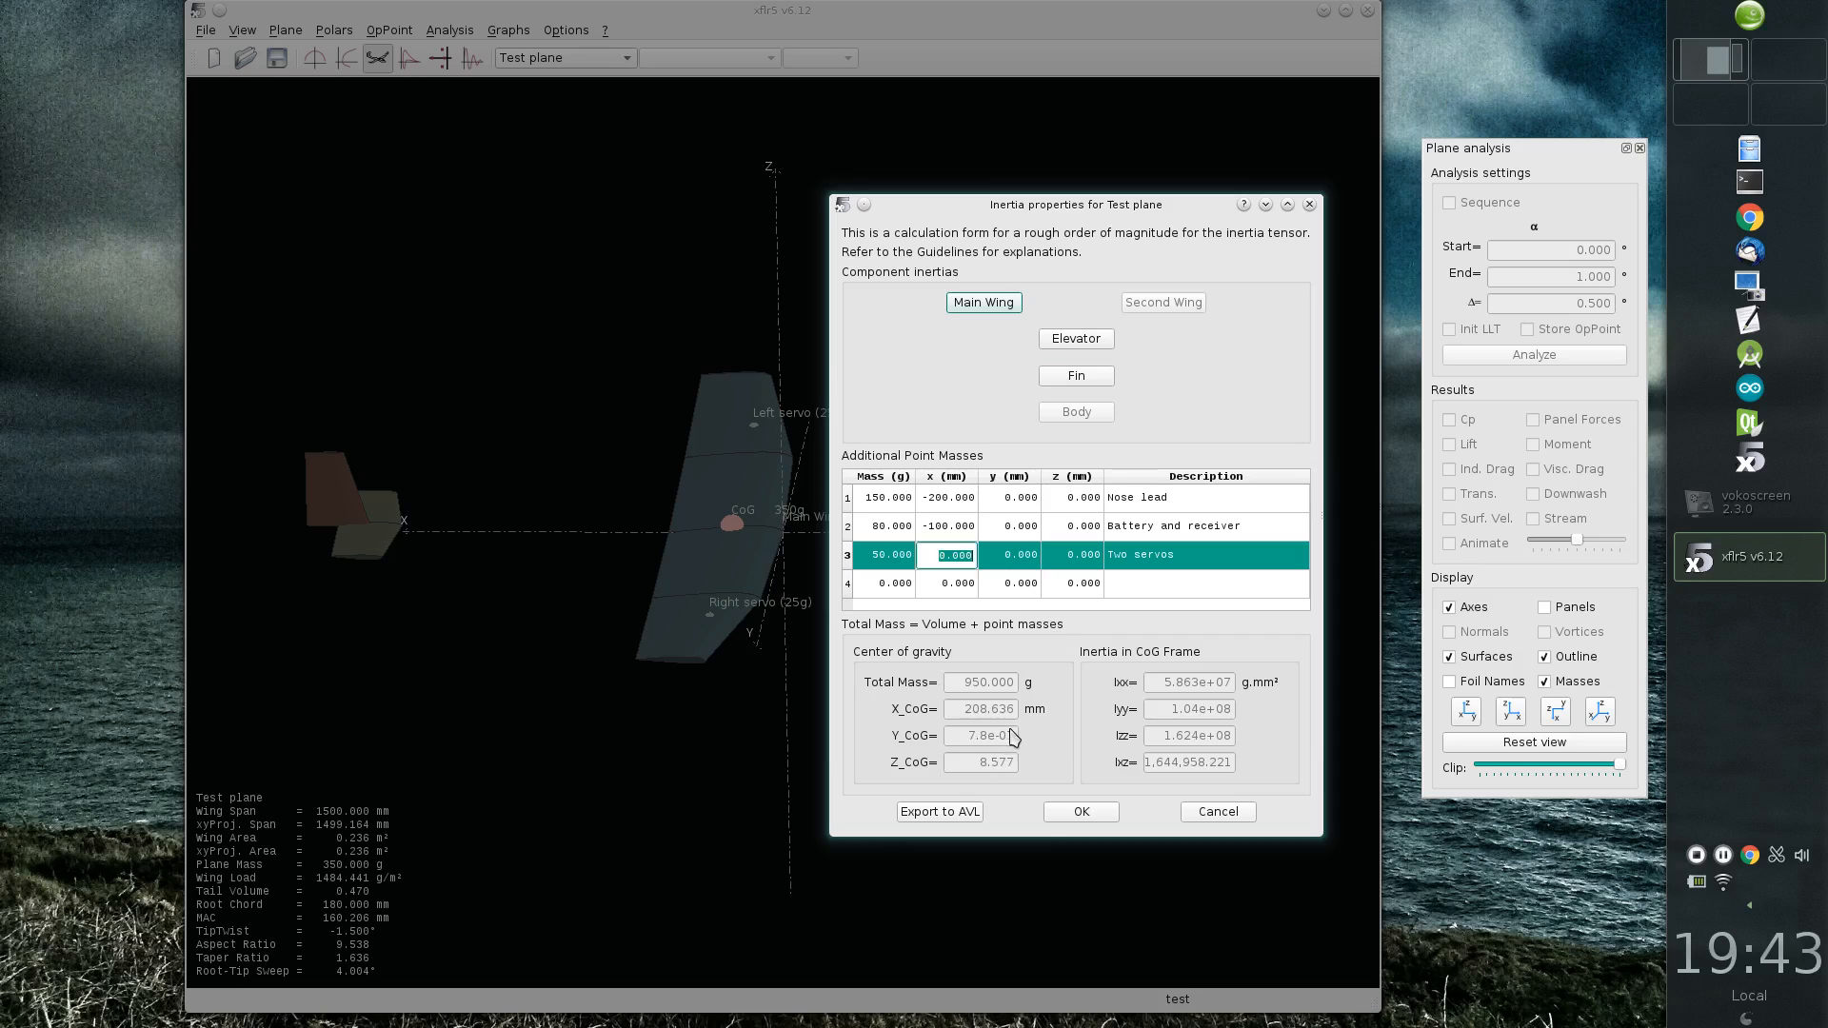
# Step: Add an 80 g point mass to the plane with the description "Forward part of the fuselage"
pyautogui.click(985, 585)
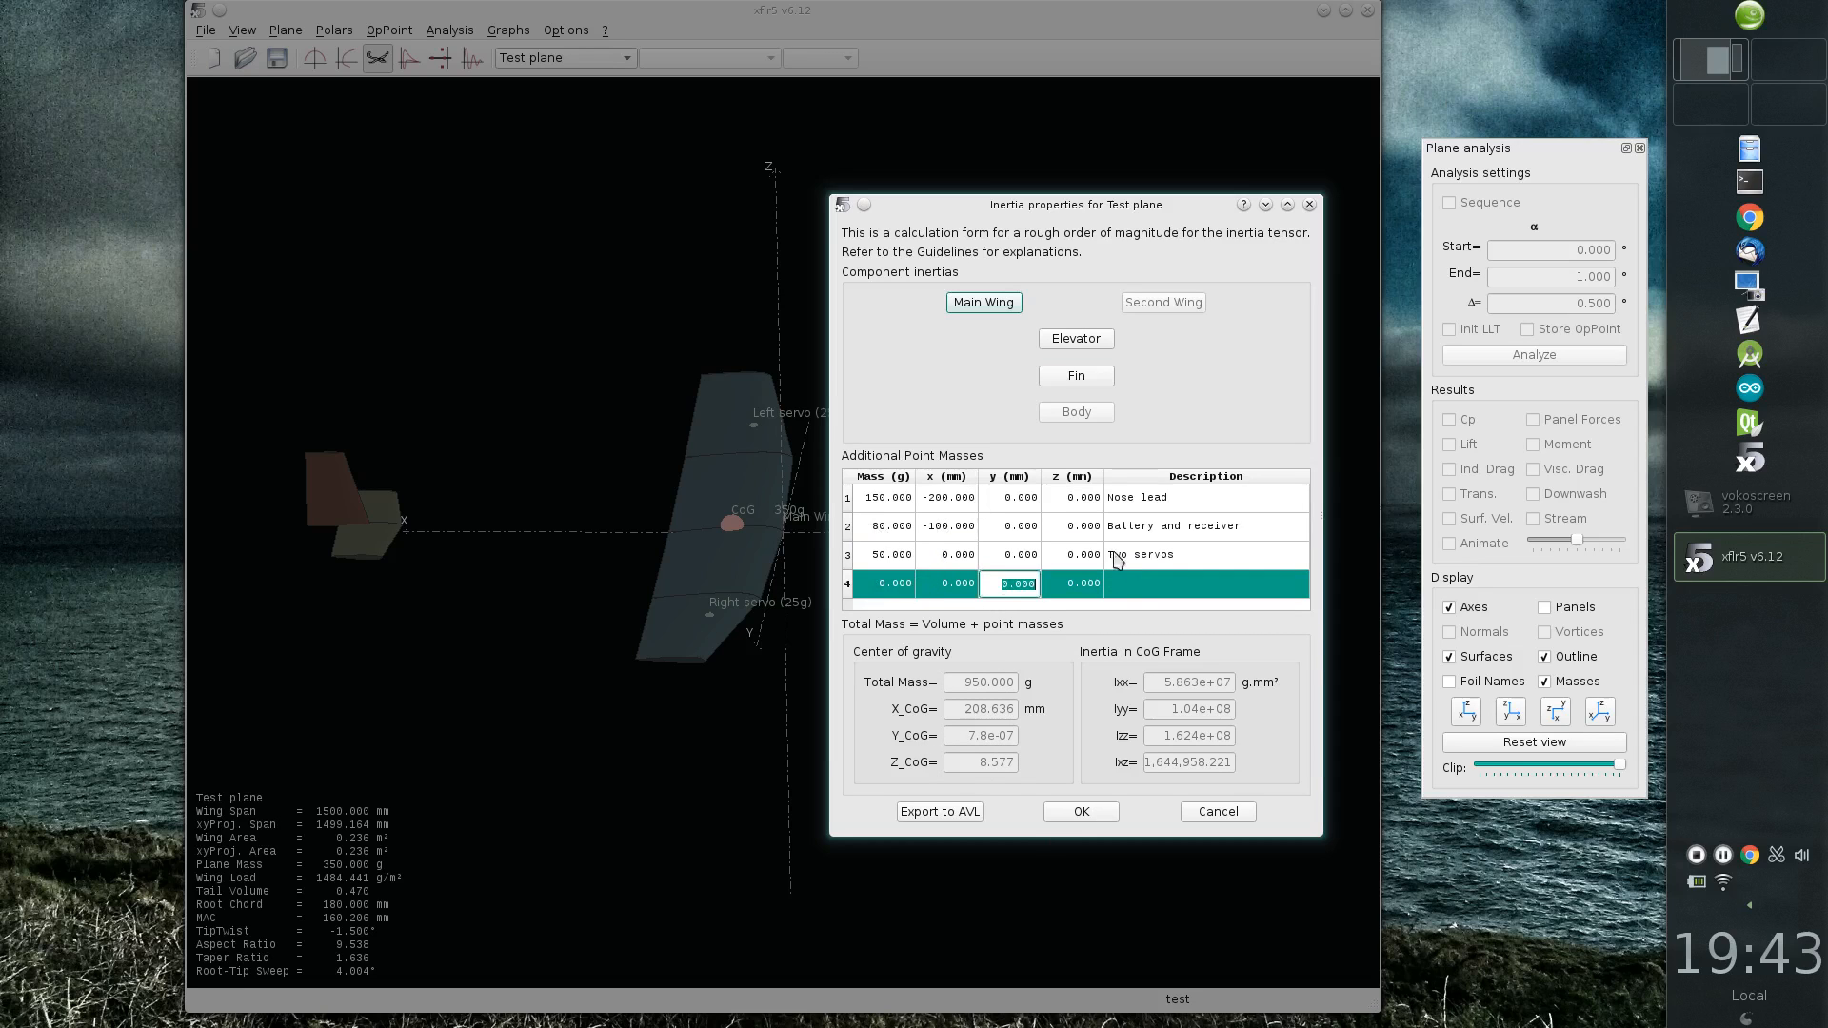
pyautogui.click(1143, 583)
pyautogui.click(1143, 584)
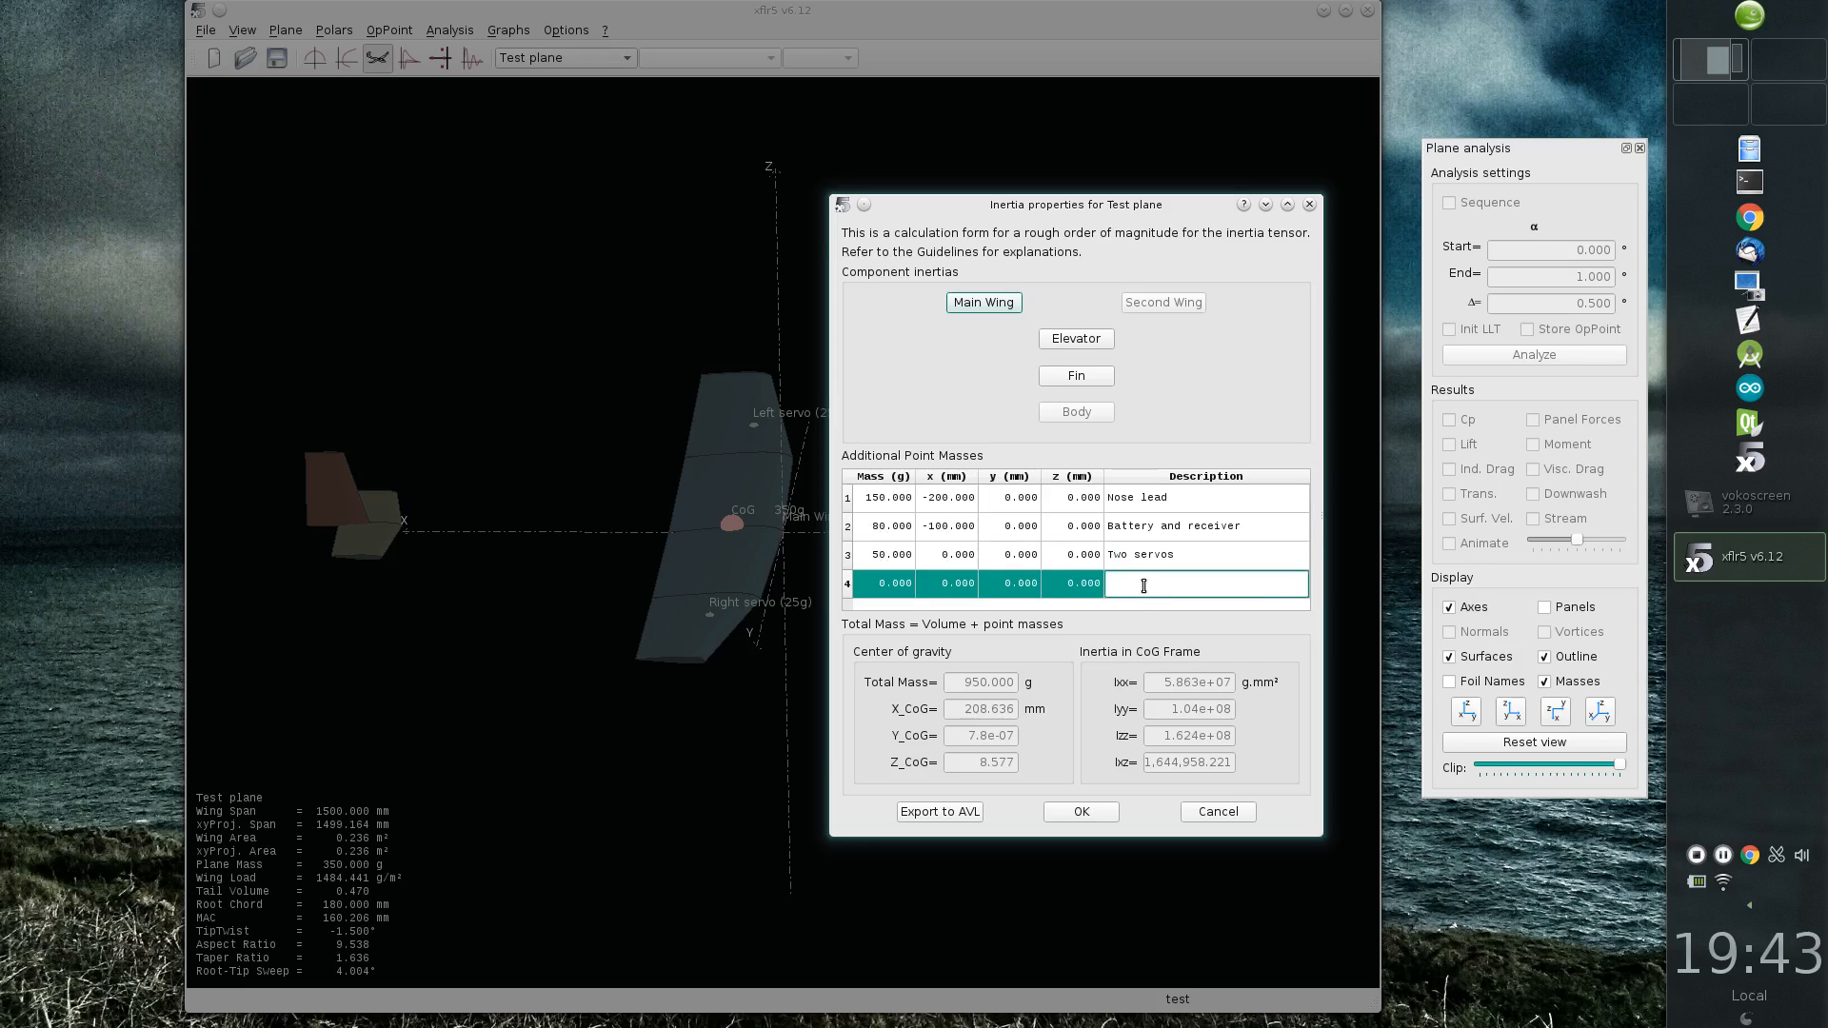
pyautogui.hotkey('shift', 'Tab')
pyautogui.hotkey('shift', 'Tab')
pyautogui.hotkey('shift', 'Tab')
pyautogui.hotkey('shift', 'Tab')
pyautogui.write('80')
pyautogui.press('Tab')
pyautogui.press('Tab')
pyautogui.press('Tab')
pyautogui.press('Tab')
pyautogui.write('Forward part of the fuselage')
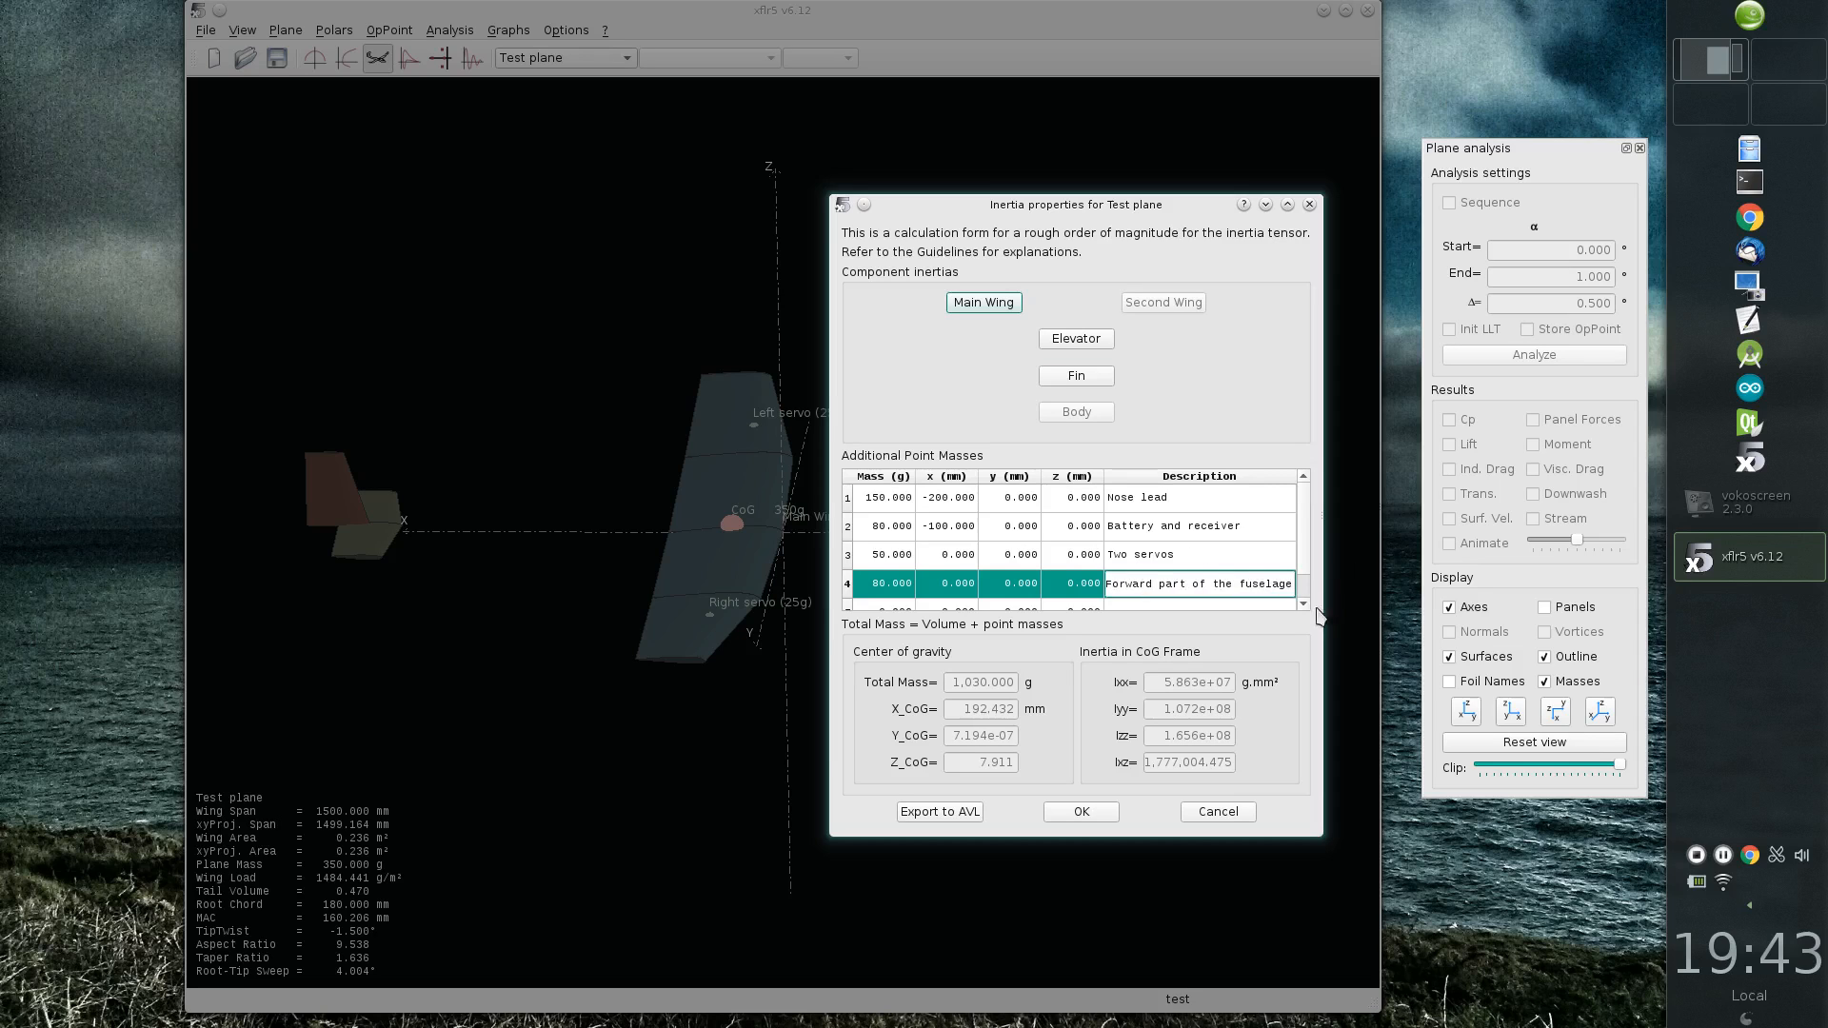
pyautogui.press('Return')
# Step: Set the x position of the forward fuselage point mass to -150 mm
pyautogui.doubleClick(952, 568)
pyautogui.write('-150')
pyautogui.press('Return')
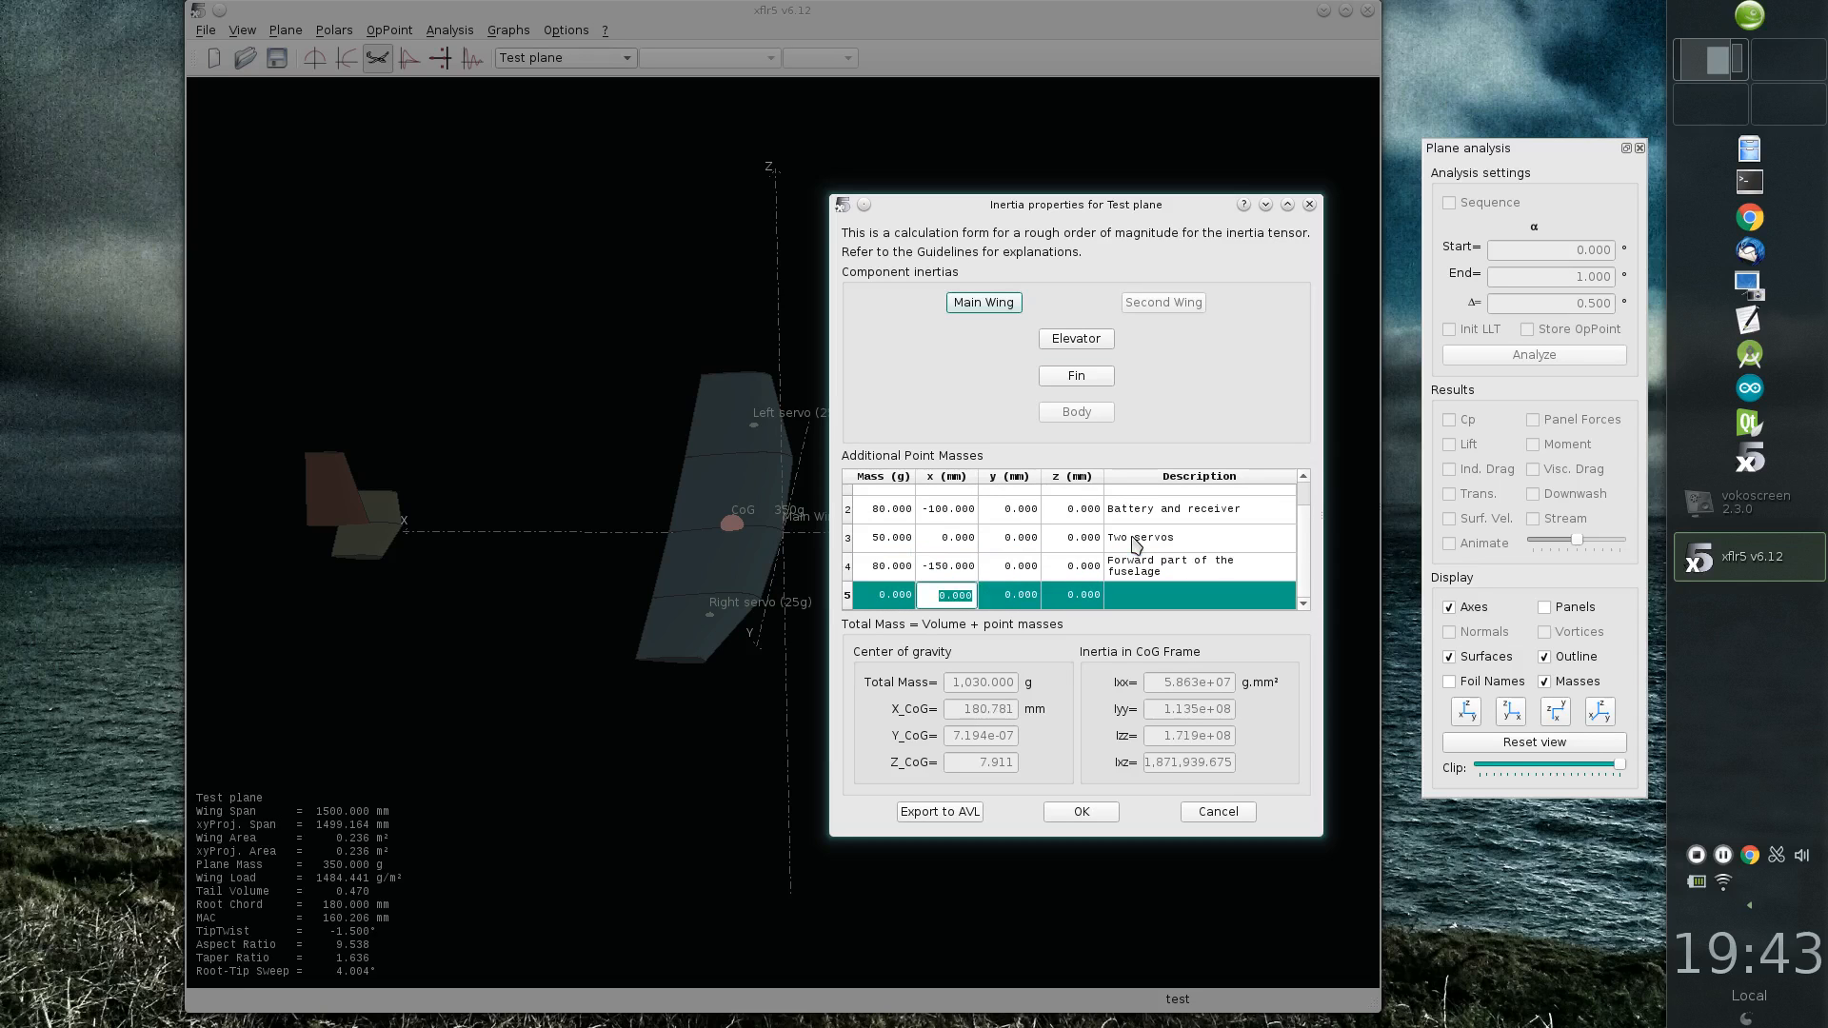
# Step: Add an 80 g point mass to the plane at x 100 mm with the description "Middle part"
pyautogui.doubleClick(873, 596)
pyautogui.write('80')
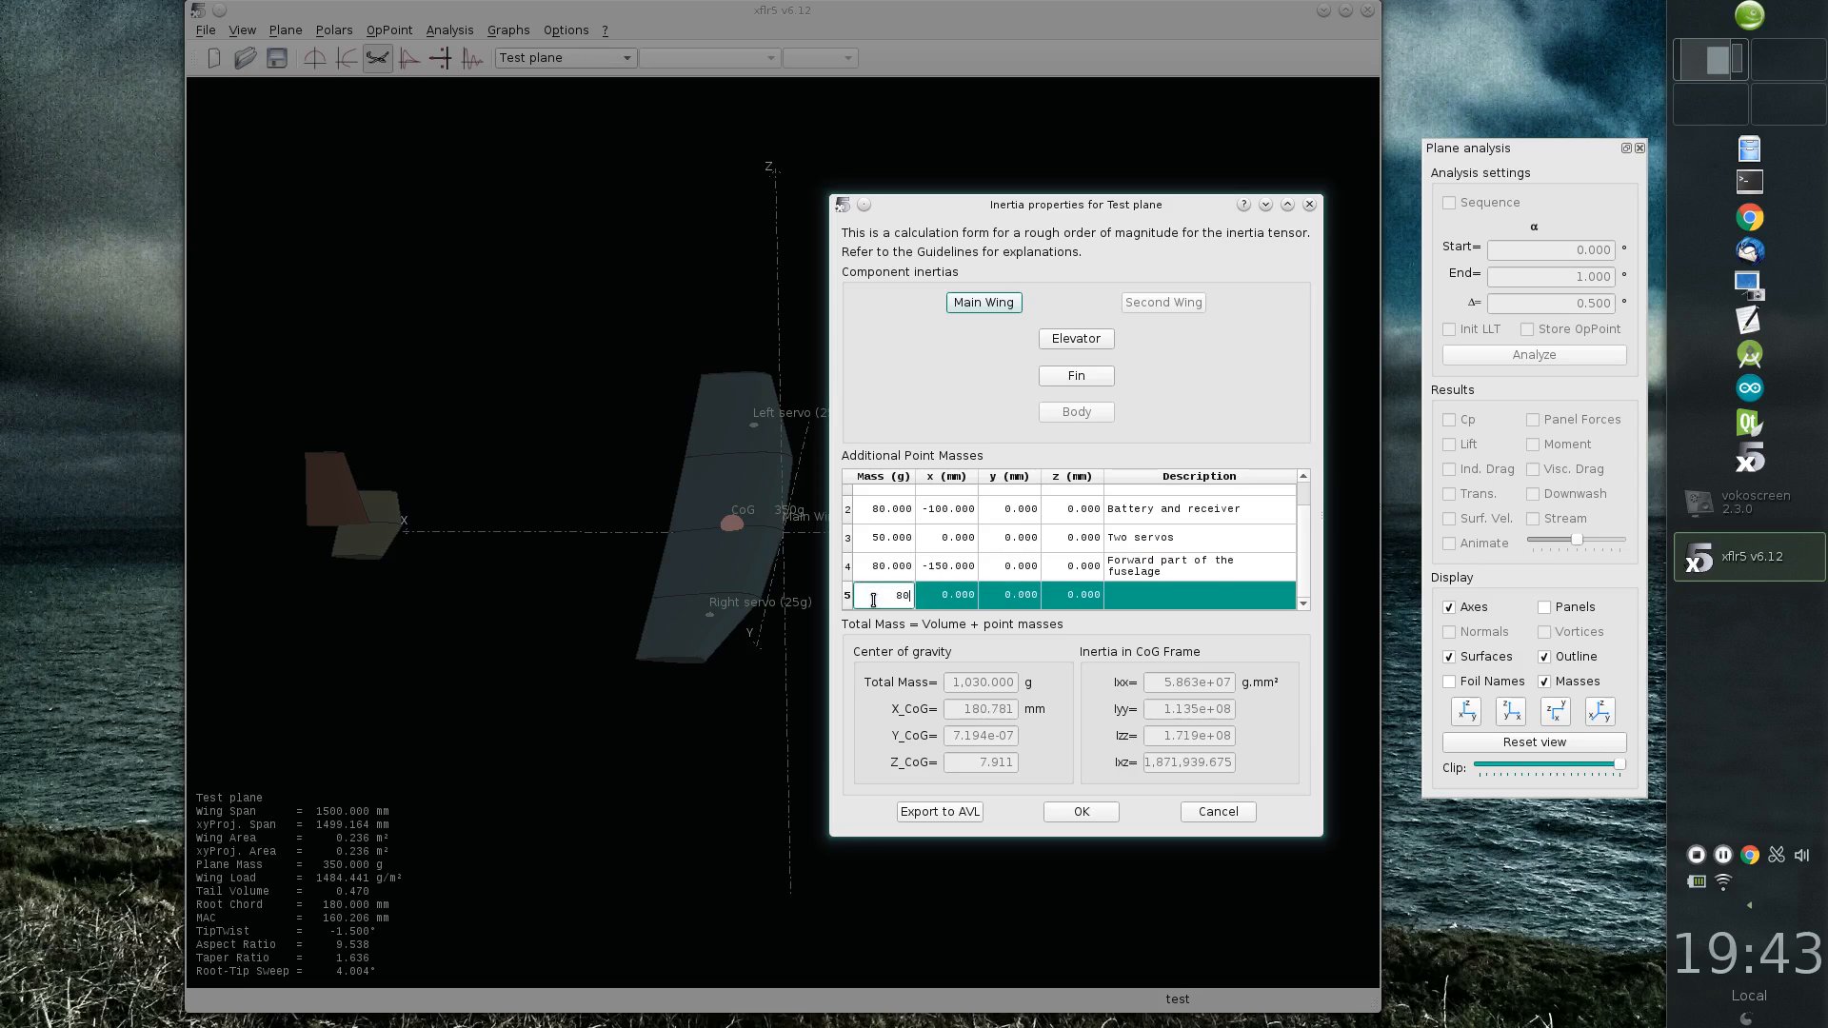
pyautogui.press('Return')
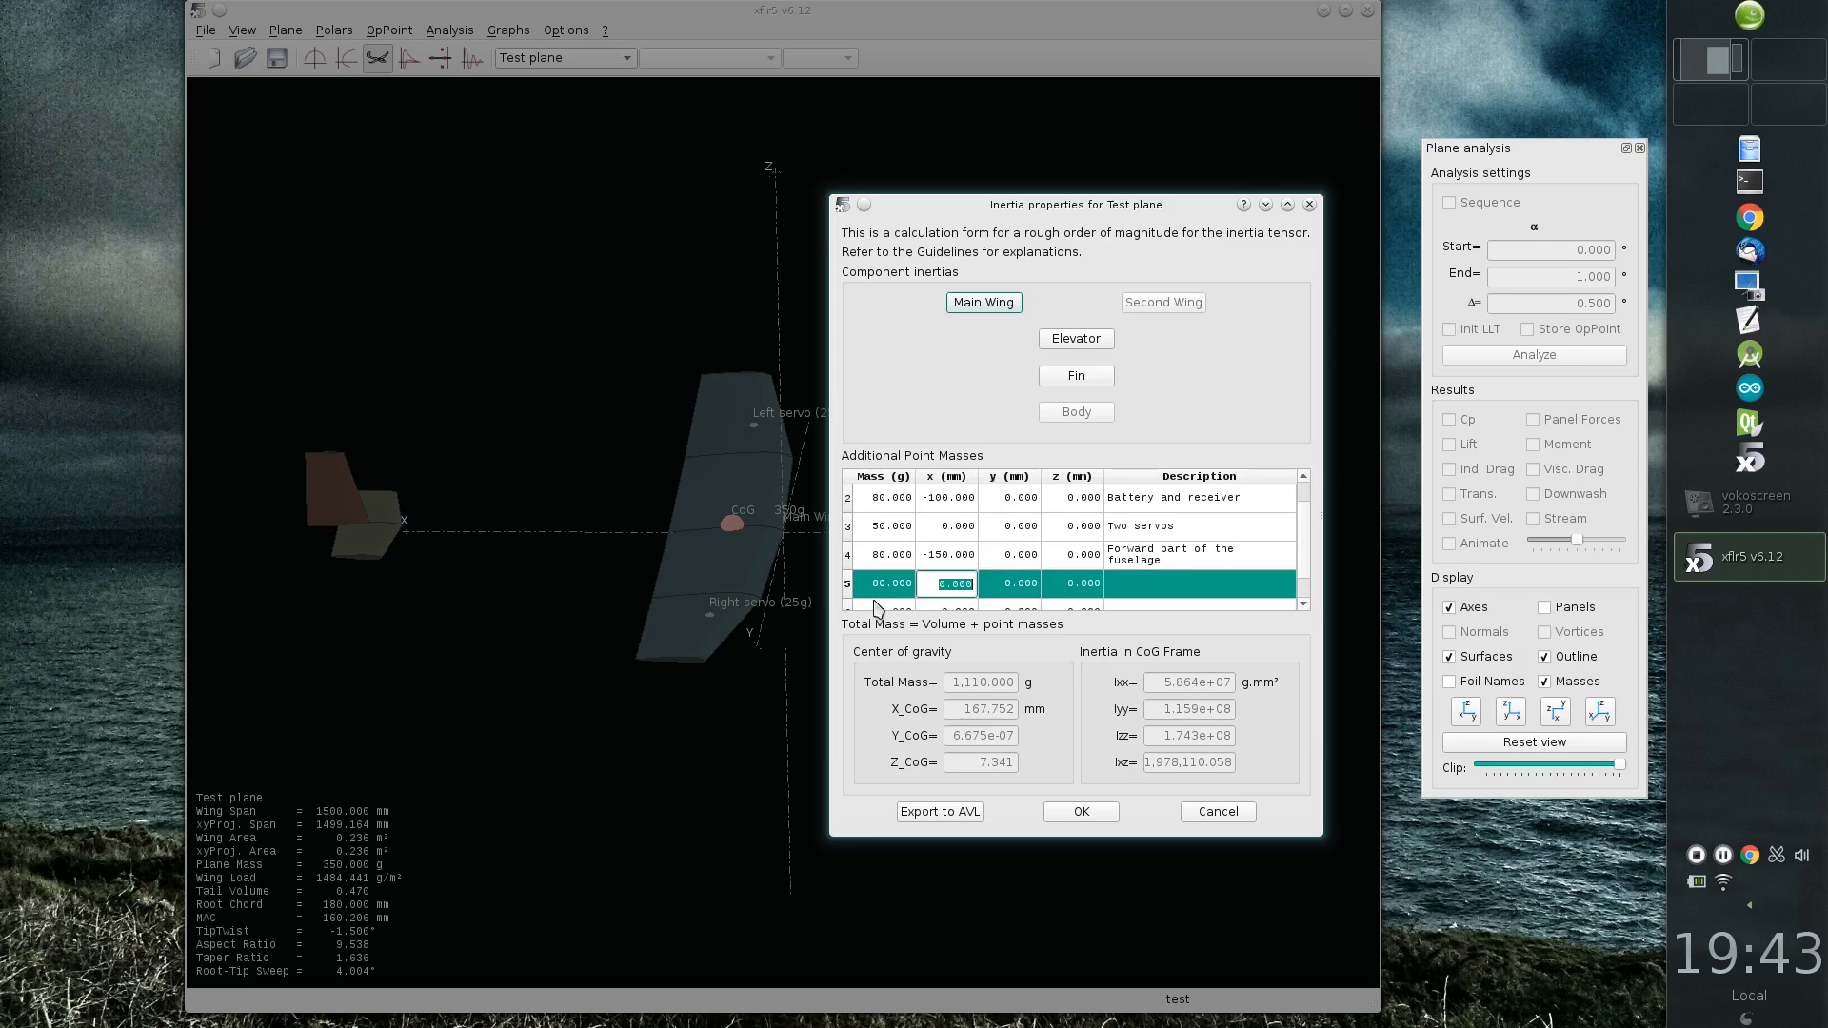
pyautogui.write('100')
pyautogui.press('Return')
pyautogui.press('Return')
pyautogui.press('Return')
pyautogui.write('Mi')
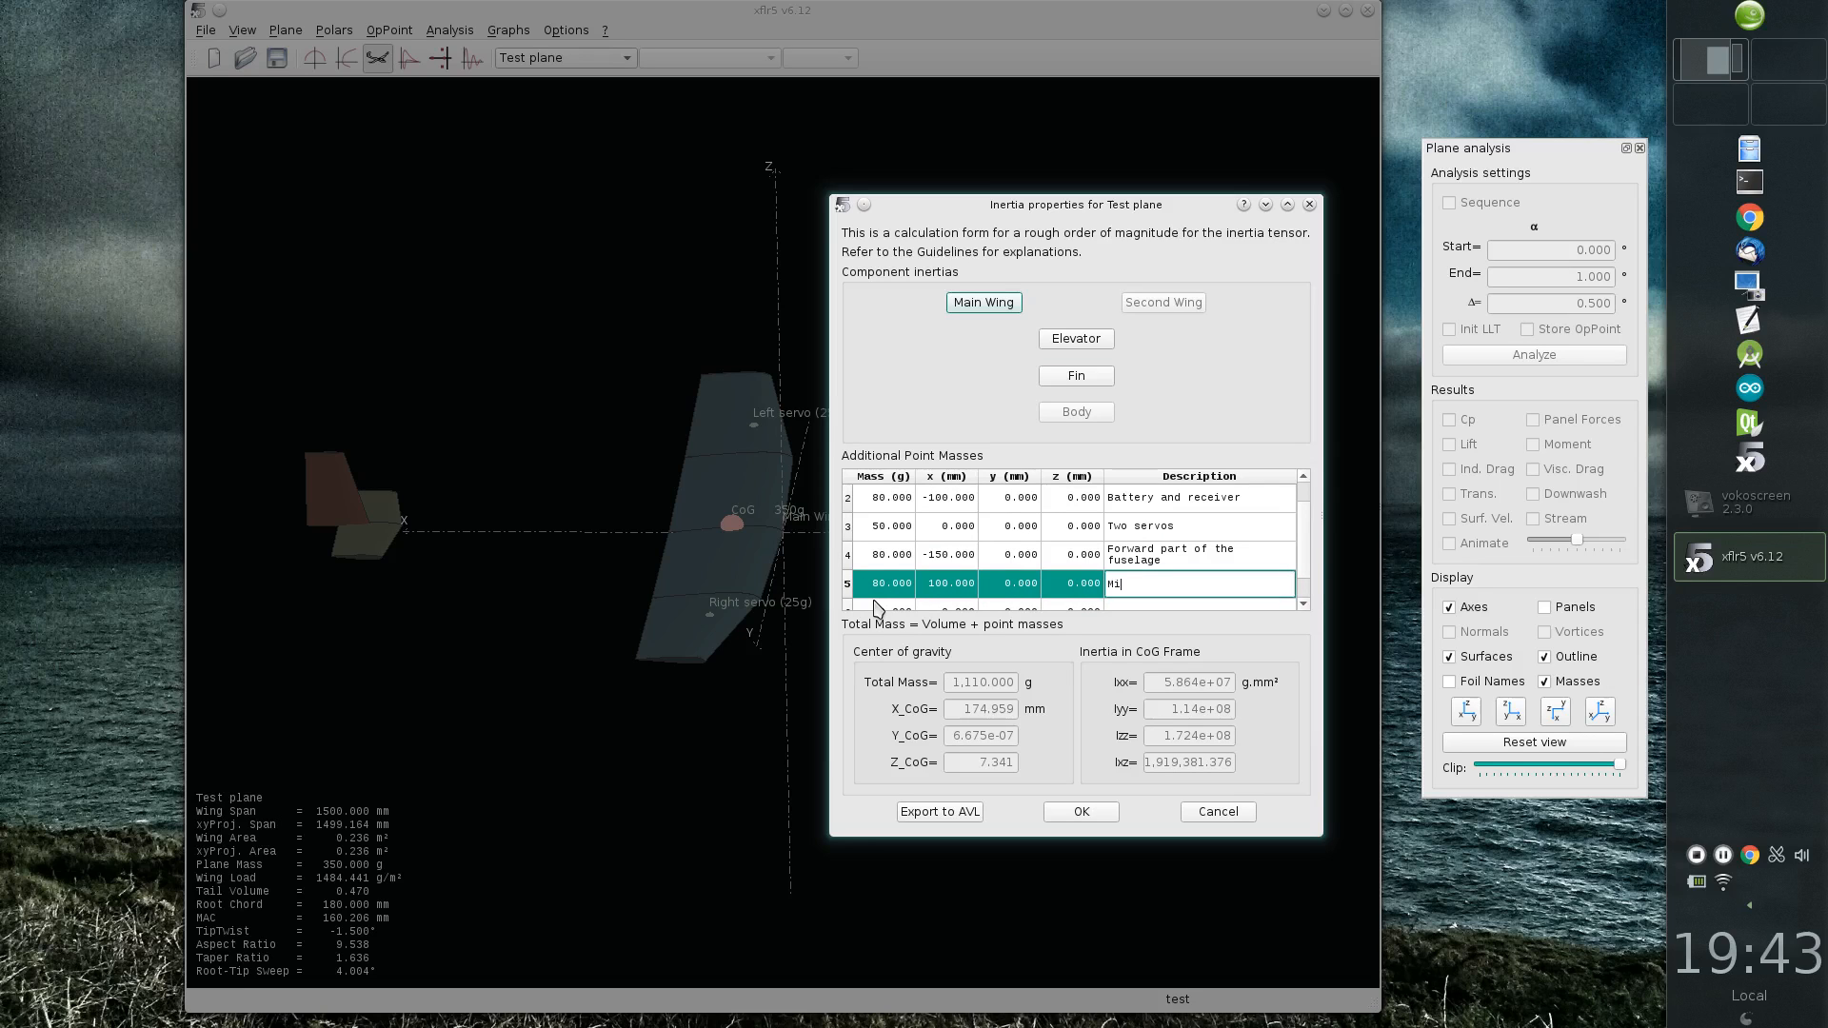
pyautogui.write('ddle part')
pyautogui.press('Return')
# Step: Add a 50 g point mass to the plane at x 450 mm with the description "Rear part"
pyautogui.write('Re')
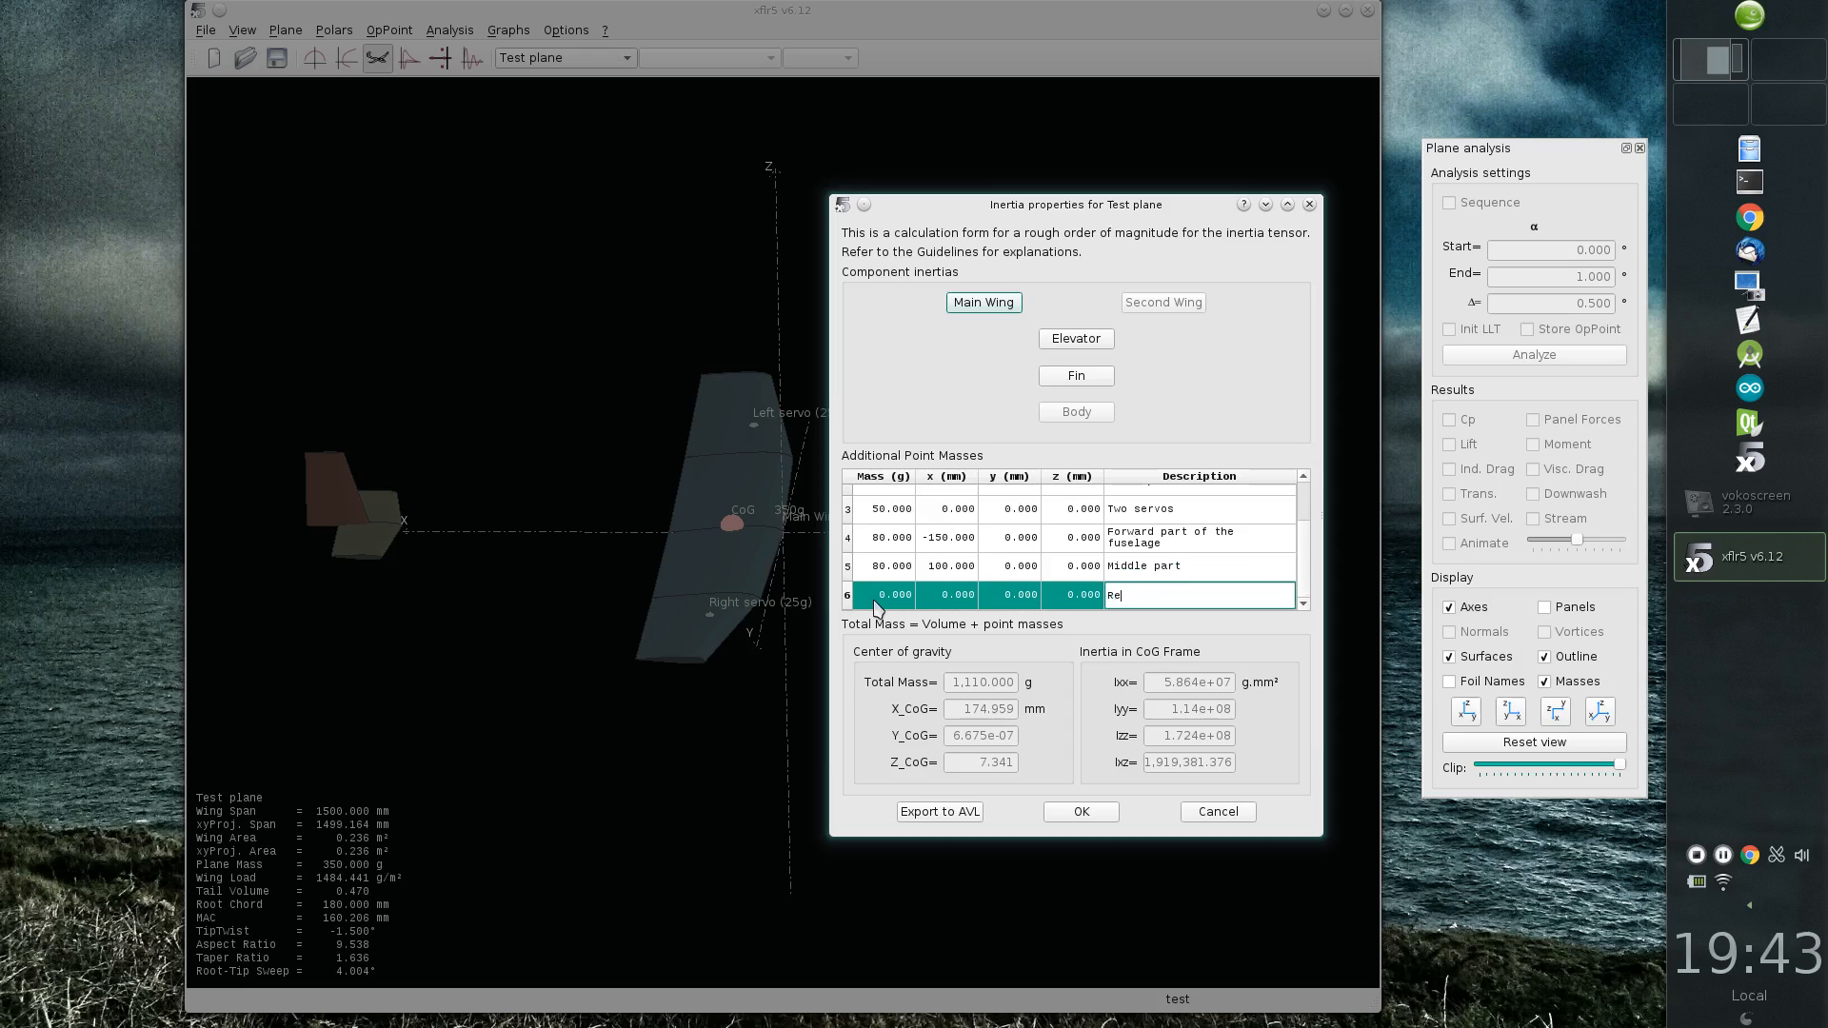
pyautogui.write('ar part')
pyautogui.press('Return')
pyautogui.hotkey('shift', 'Tab')
pyautogui.hotkey('shift', 'Tab')
pyautogui.hotkey('shift', 'Tab')
pyautogui.hotkey('shift', 'Tab')
pyautogui.write('5')
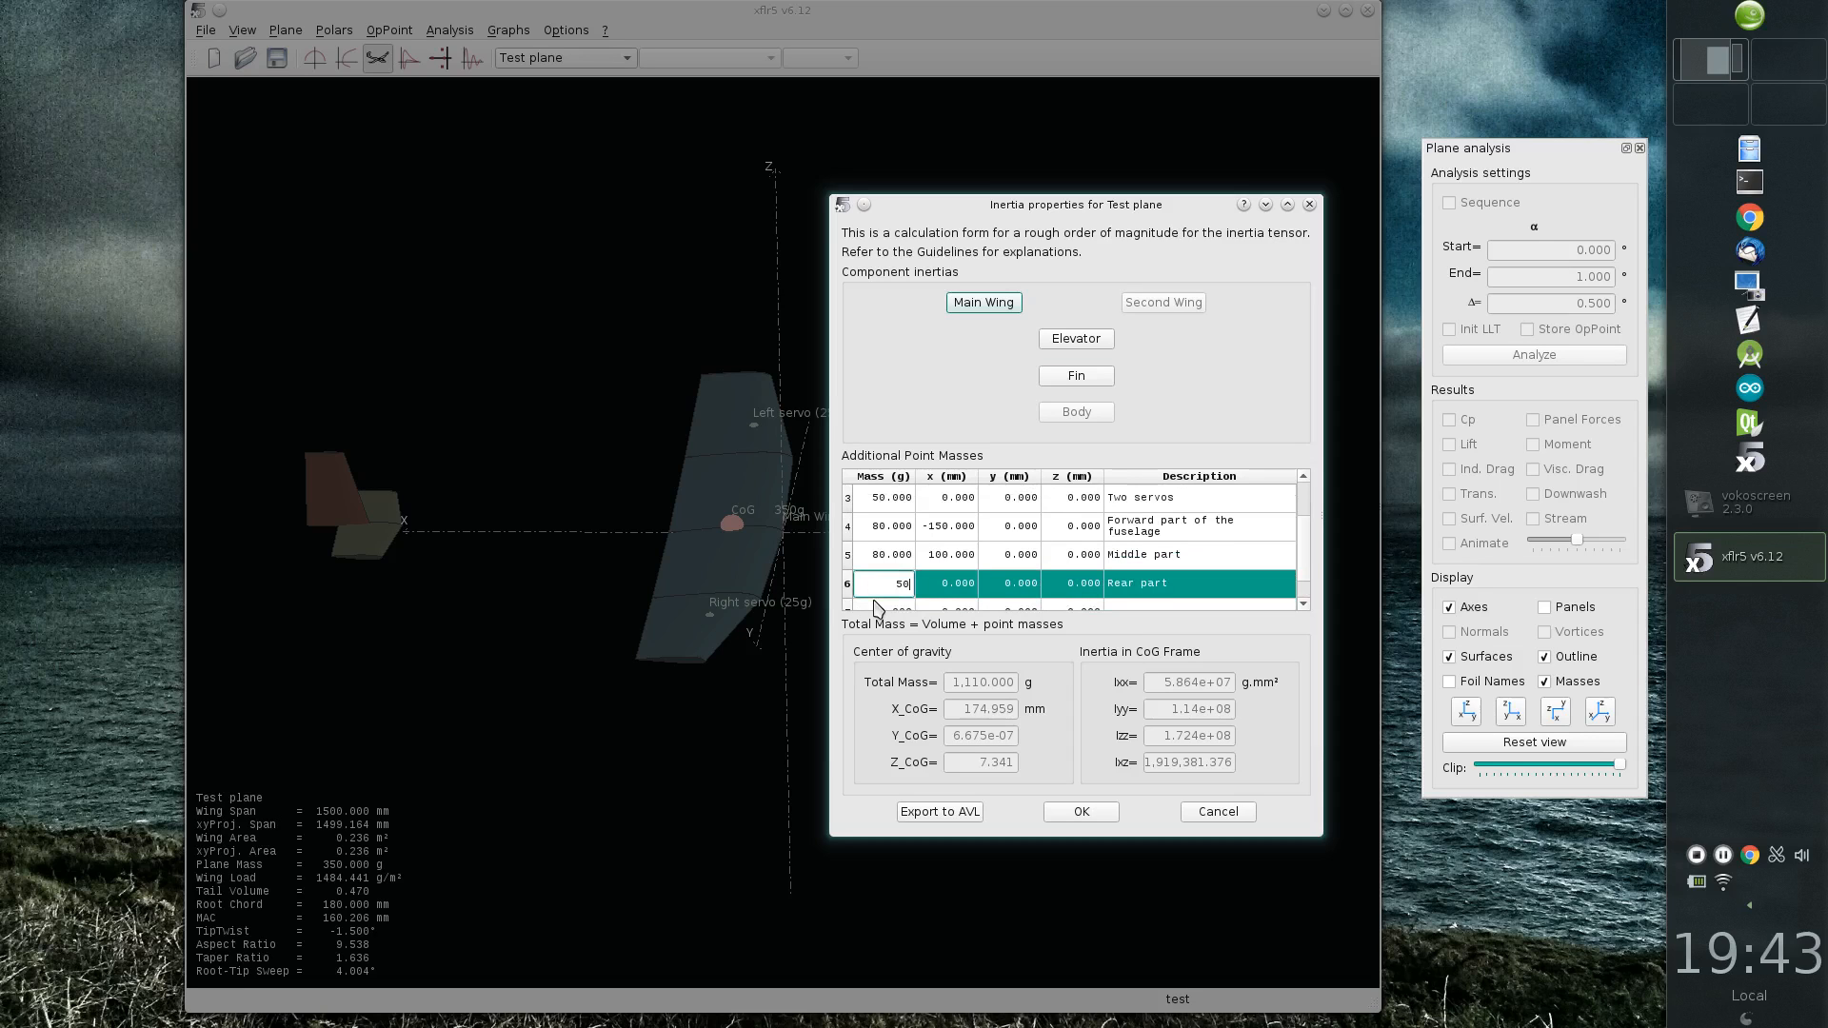
pyautogui.press('Tab')
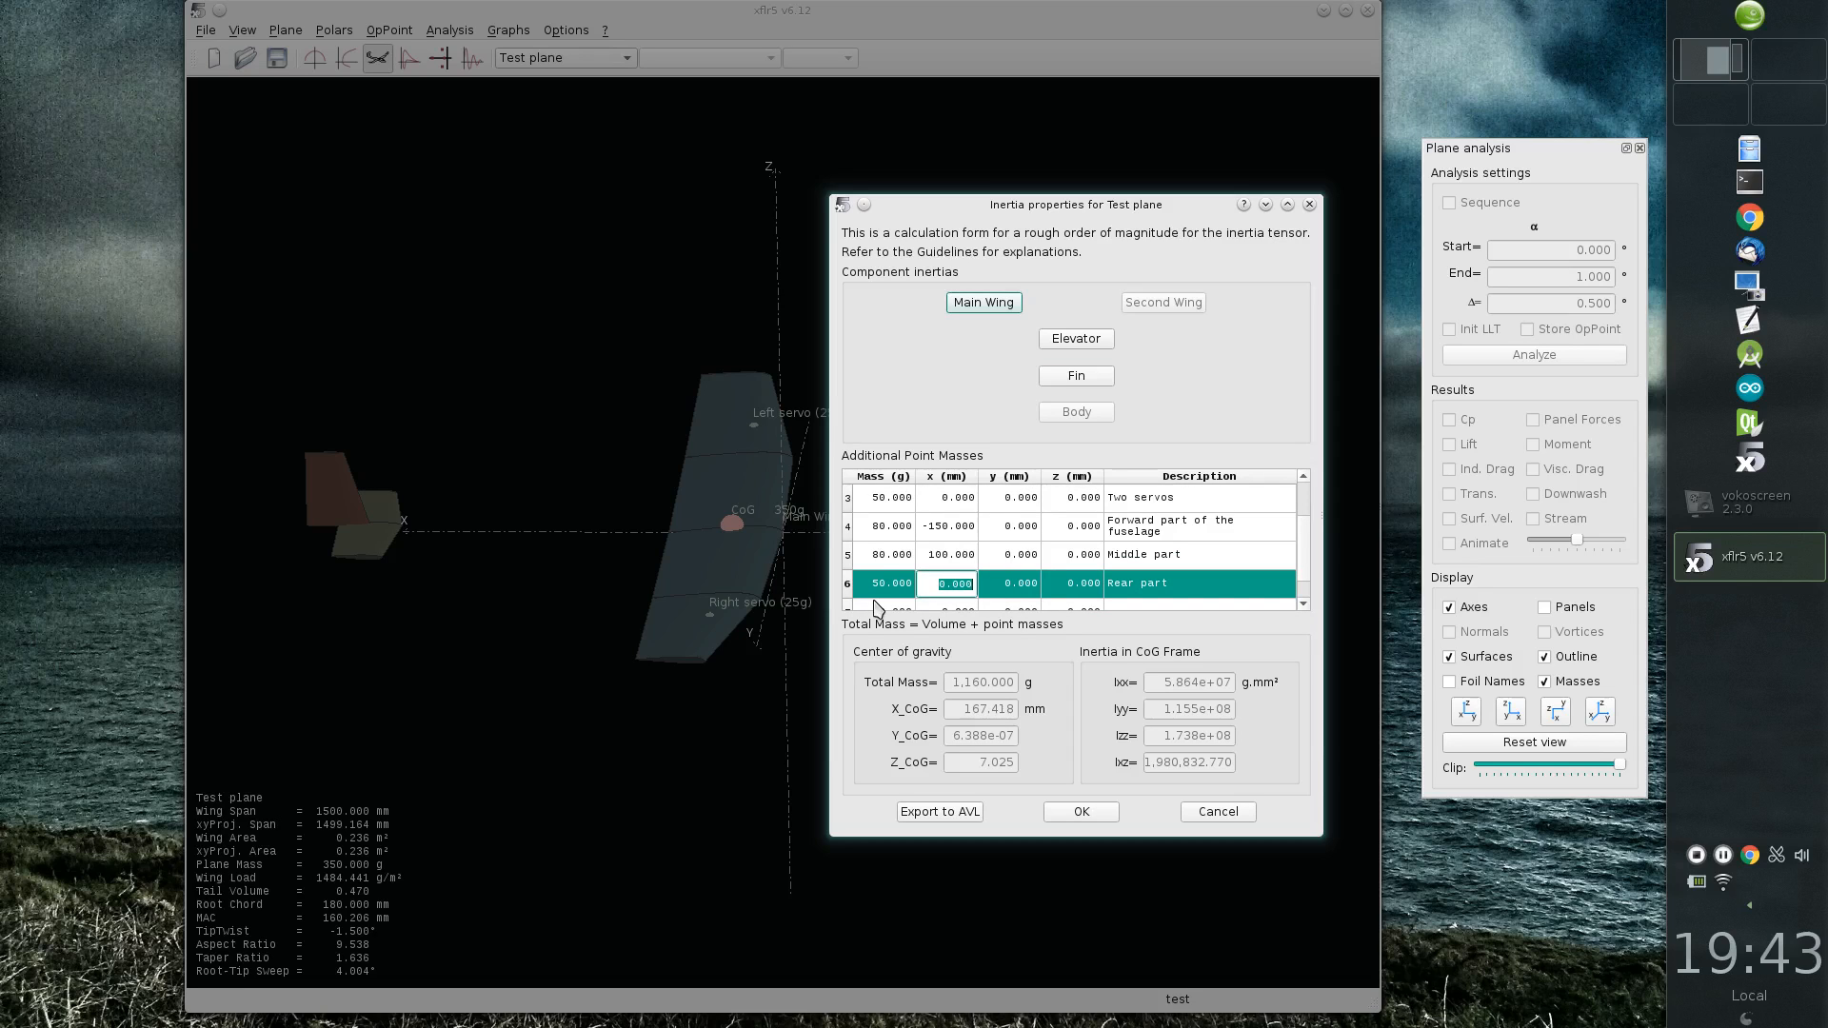
pyautogui.write('45')
pyautogui.click(1177, 603)
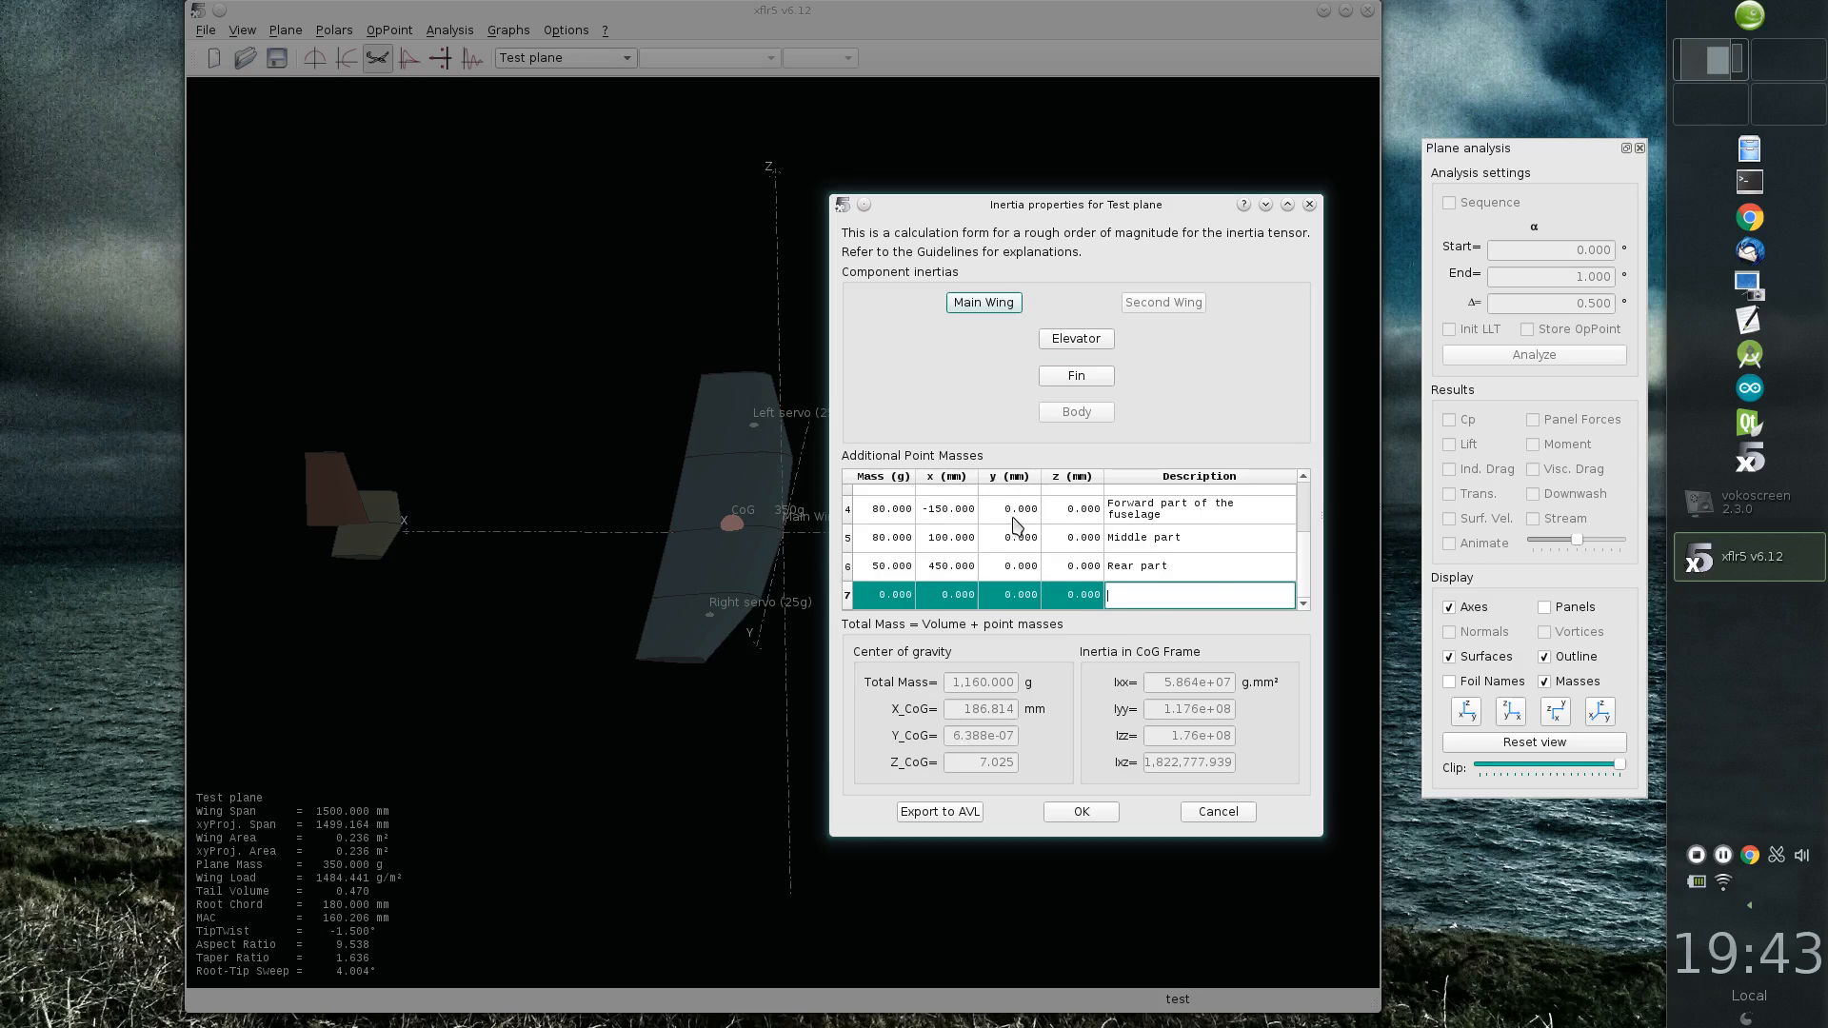
# Step: Review the additional point masses and apply the inertia definition to the plane
pyautogui.scroll(1, 1017, 529)
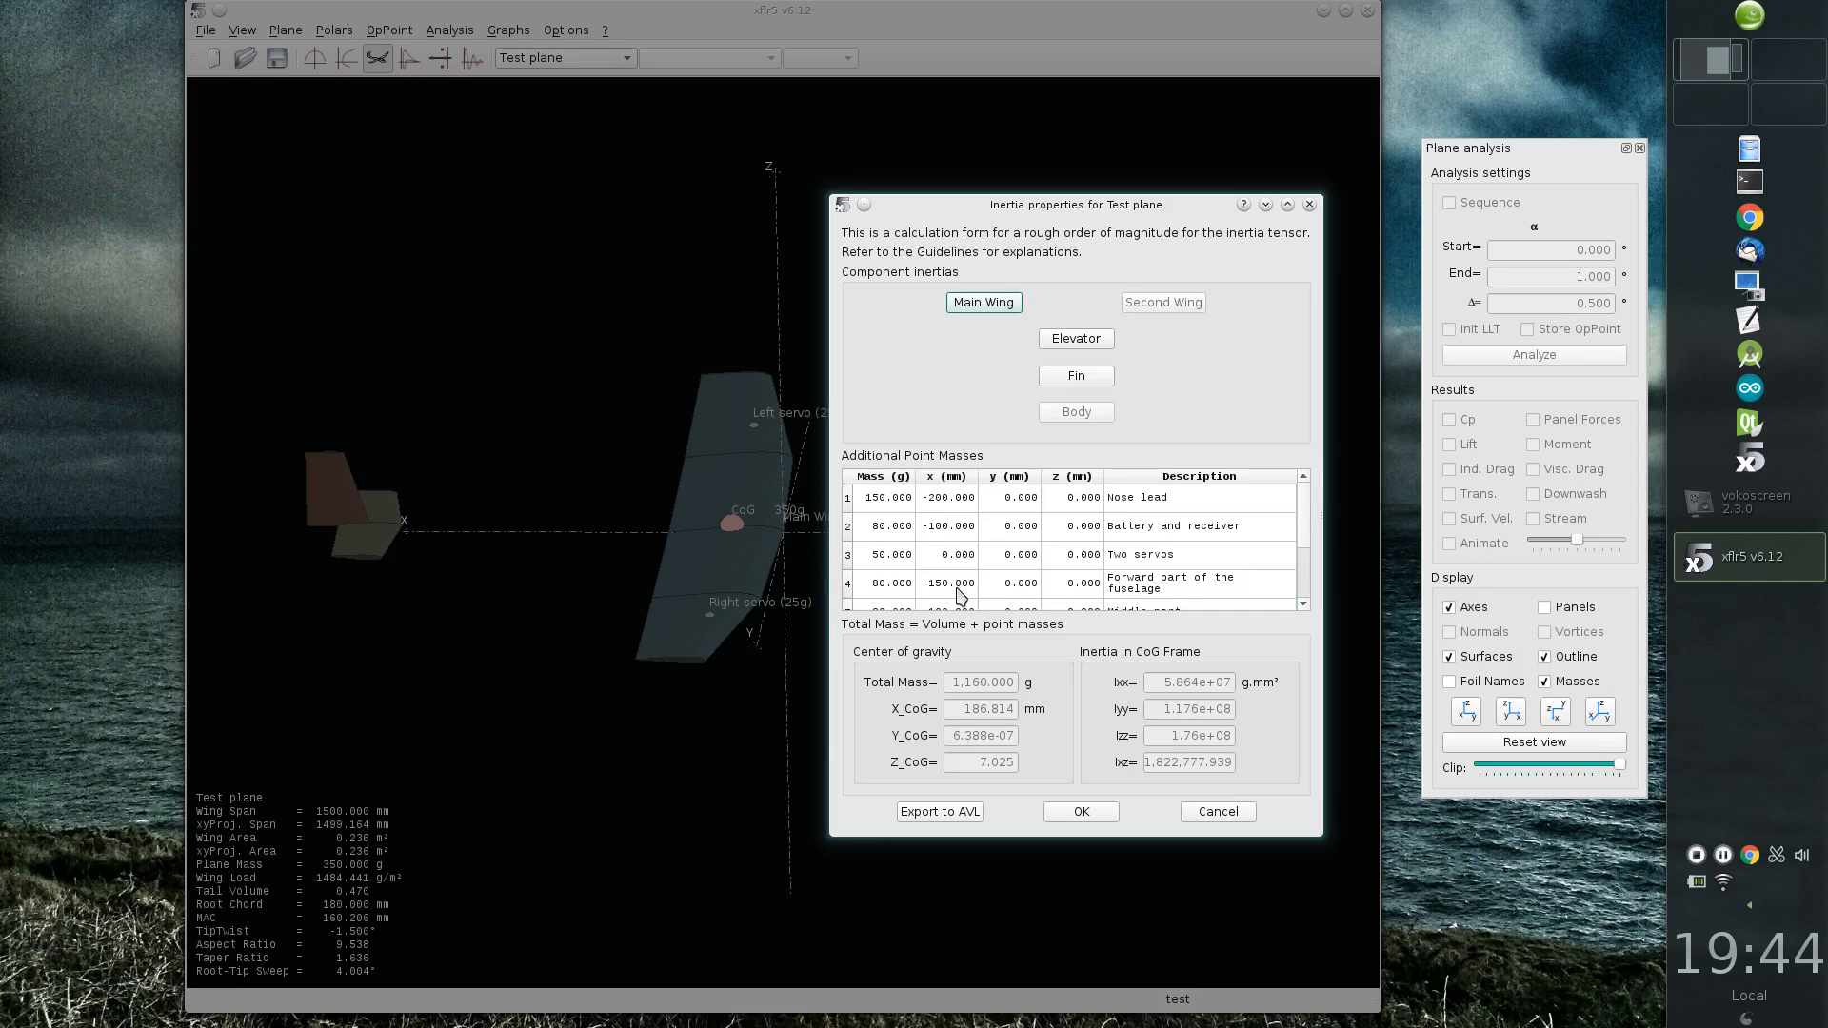
pyautogui.click(1081, 810)
pyautogui.moveTo(818, 677)
pyautogui.mouseDown()
pyautogui.moveTo(828, 647)
pyautogui.moveTo(811, 691)
pyautogui.mouseUp()
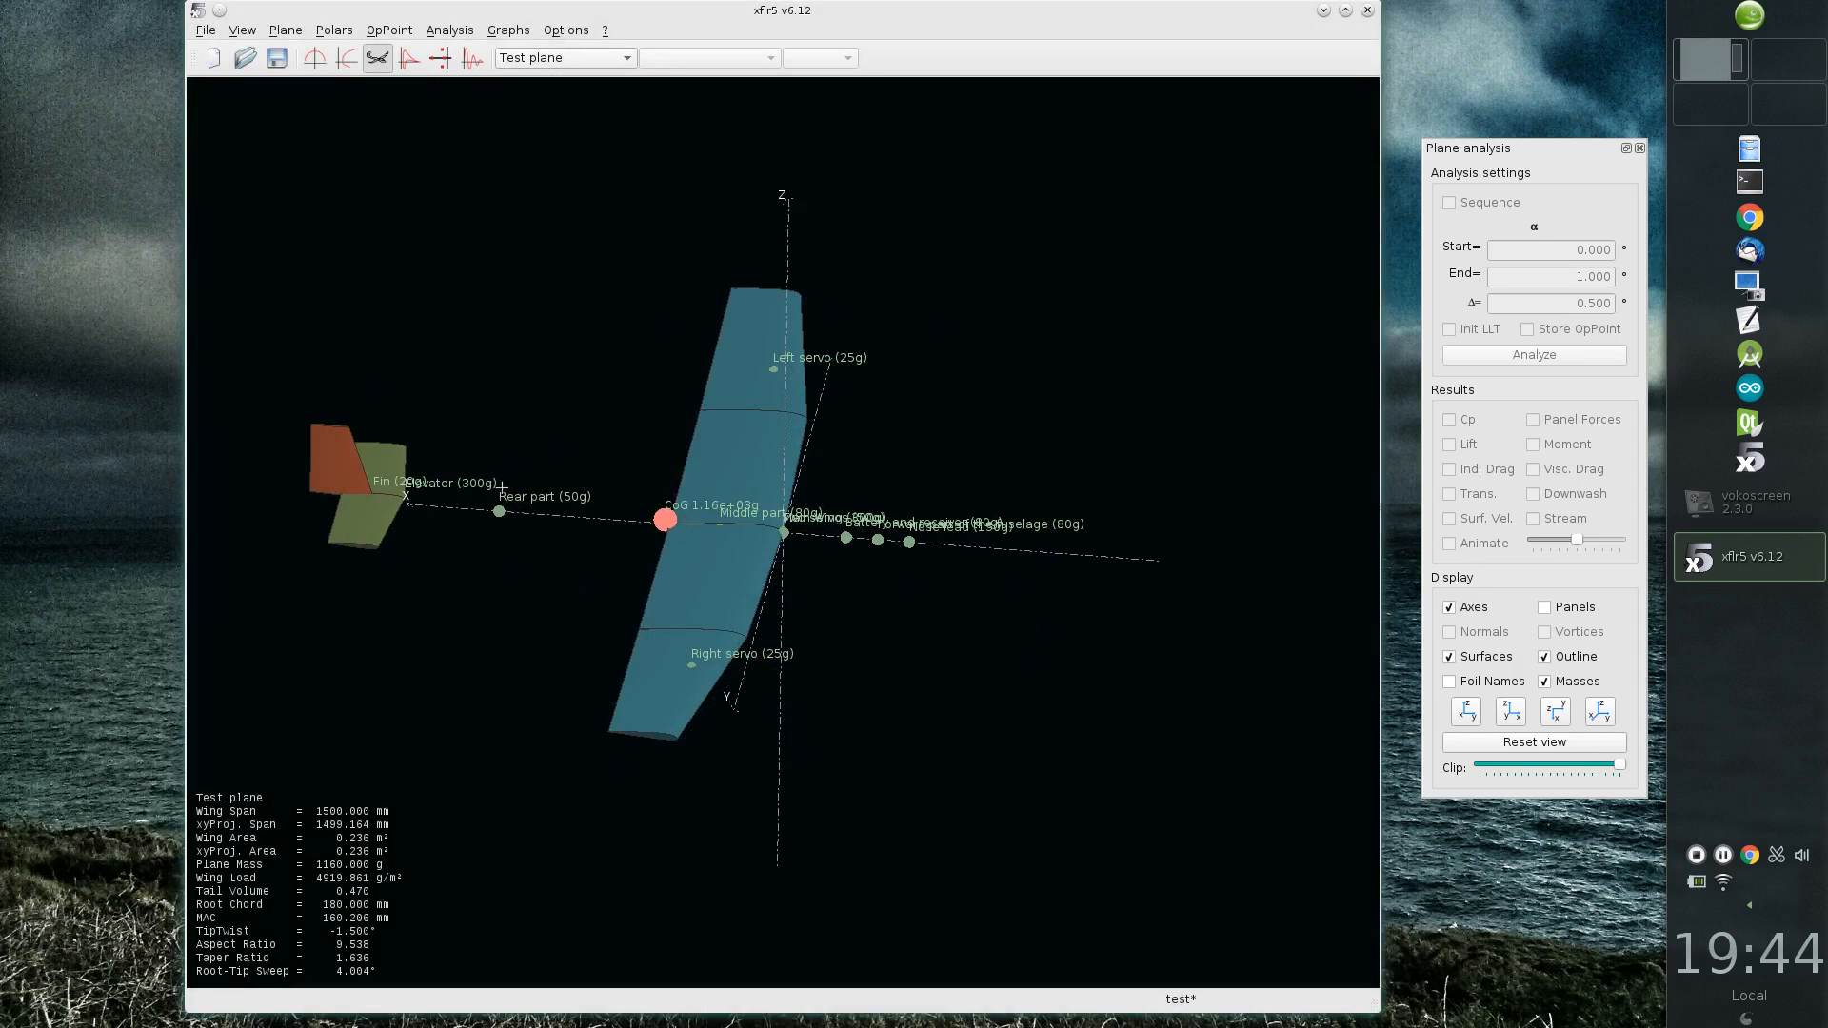
# Step: Reopen the current plane's inertia definition, set the elevator's mass to 30 g and apply it to the plane
pyautogui.rightClick(757, 348)
pyautogui.moveTo(869, 360)
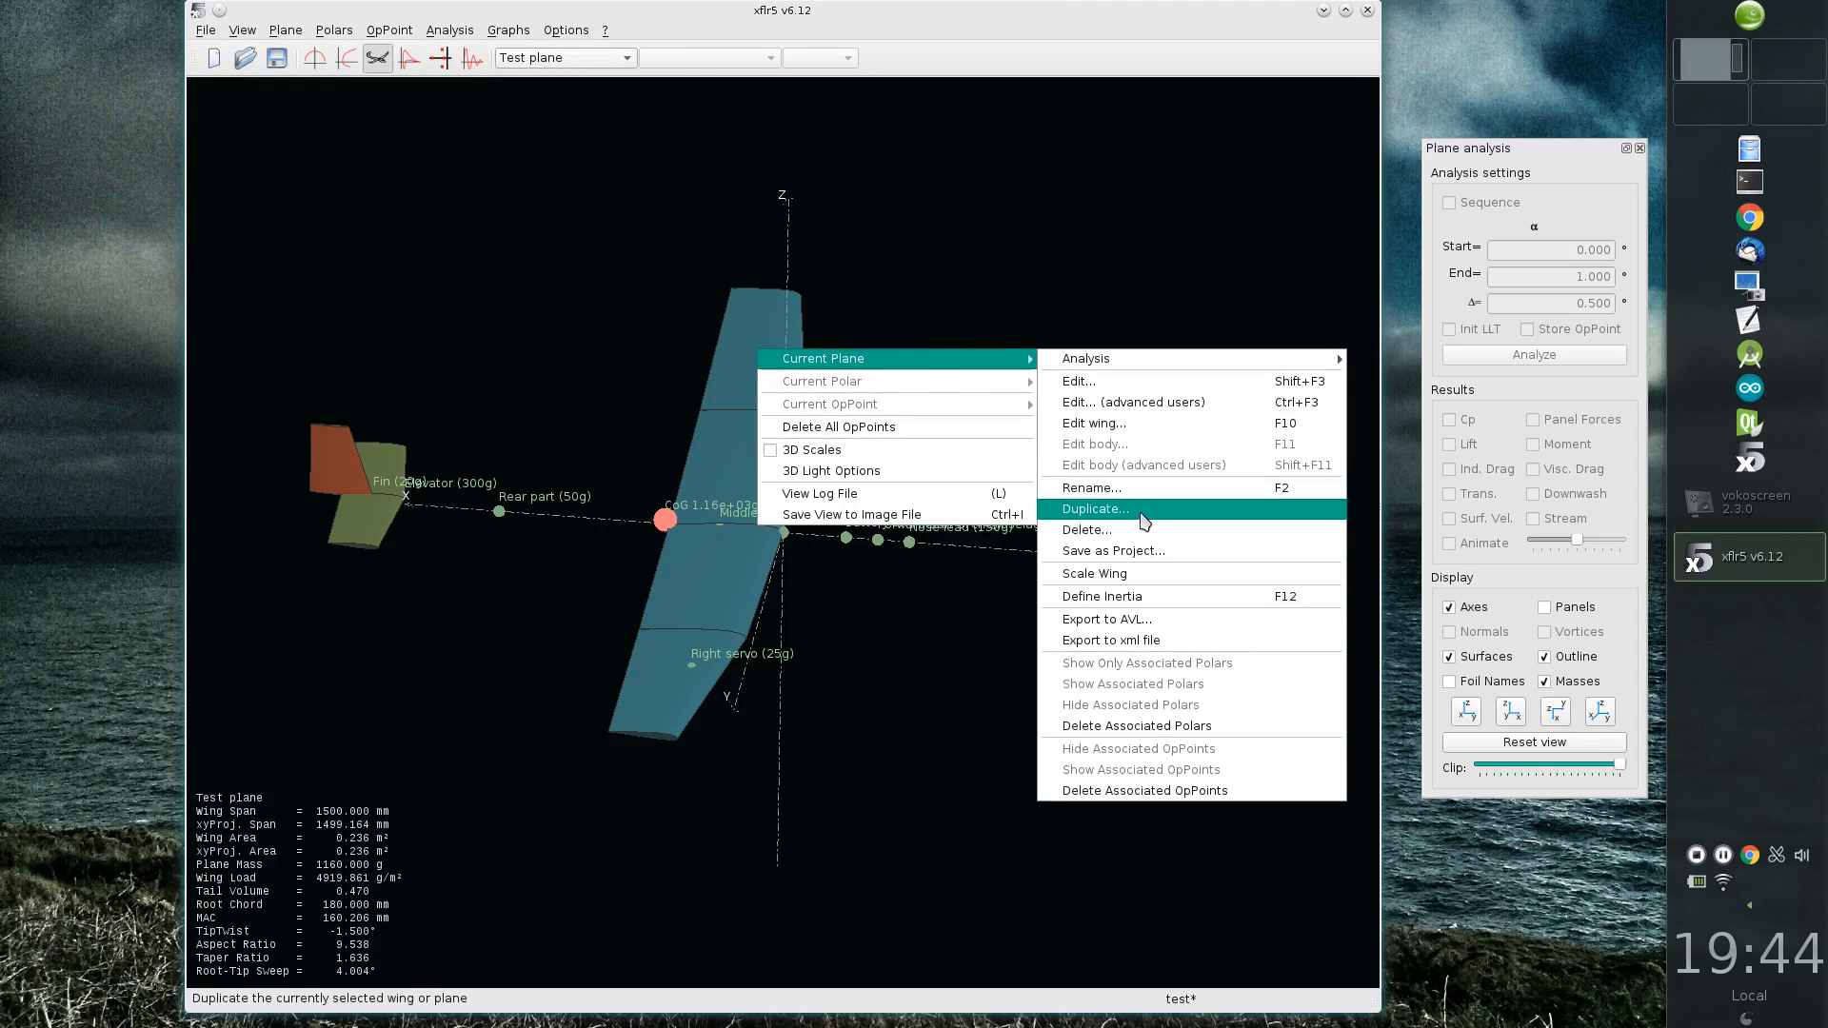
pyautogui.click(1104, 596)
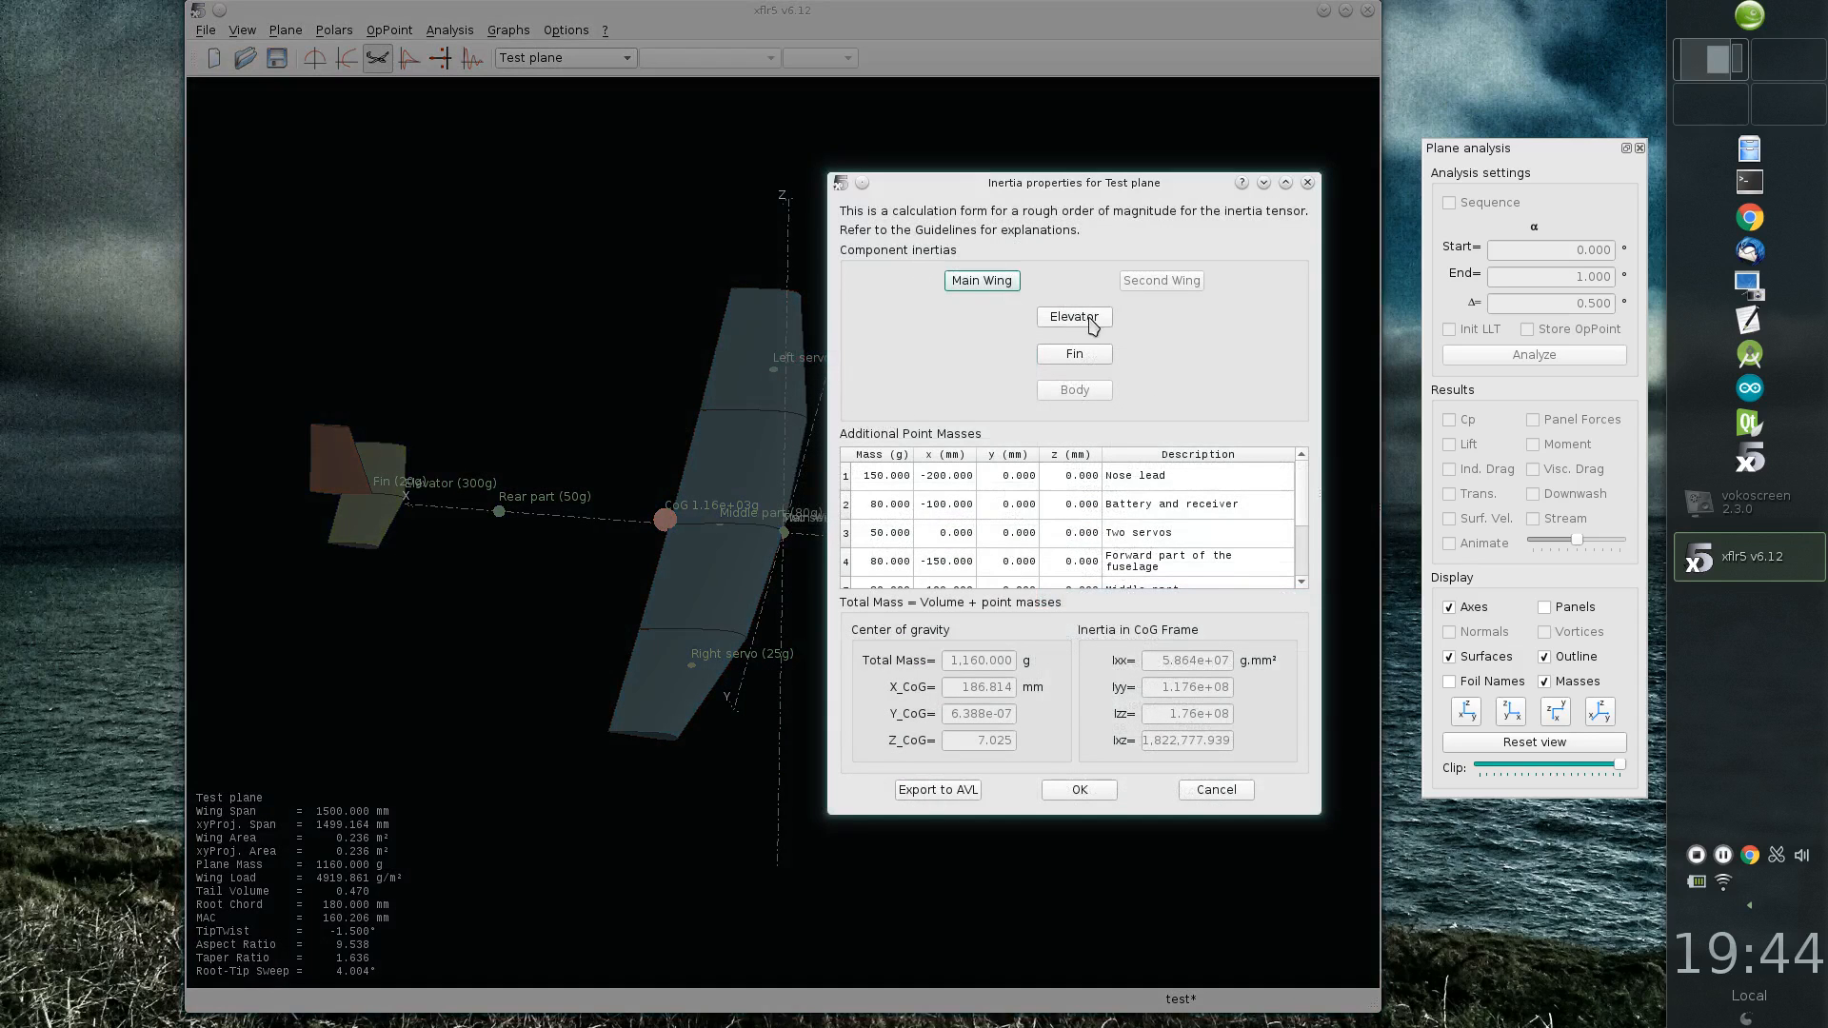
pyautogui.click(1091, 322)
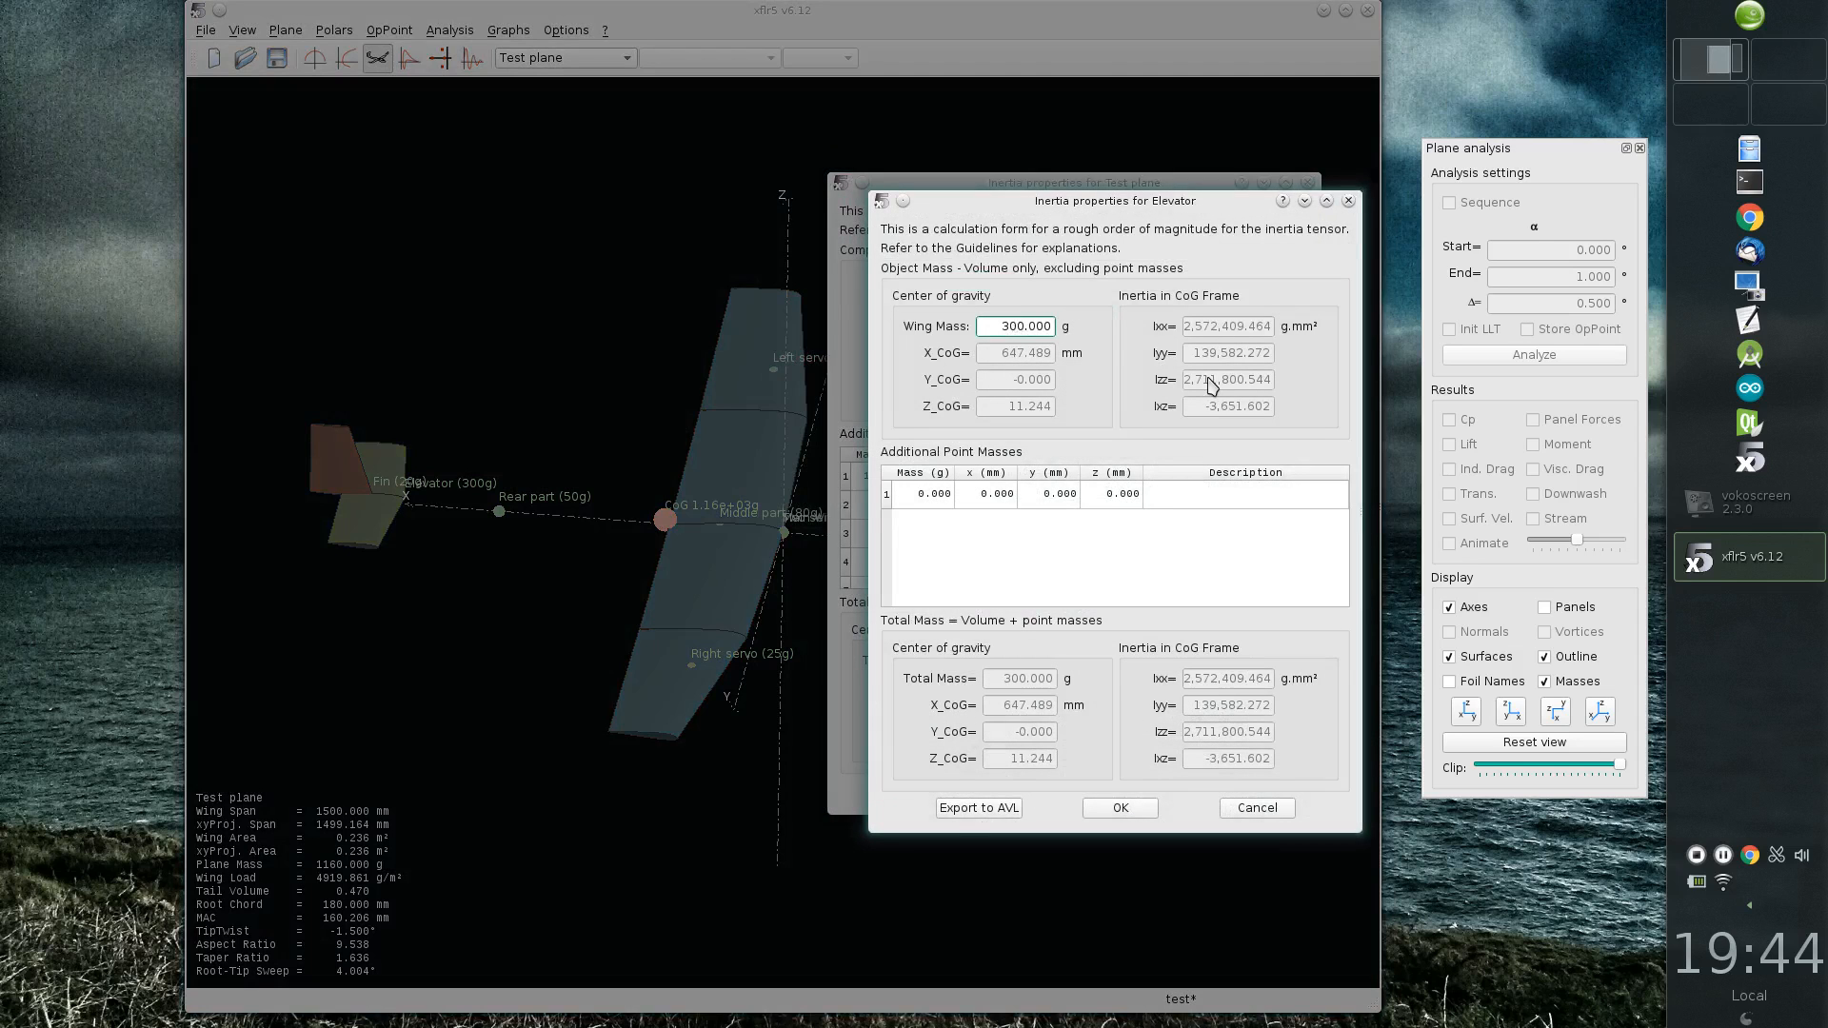
pyautogui.click(1109, 809)
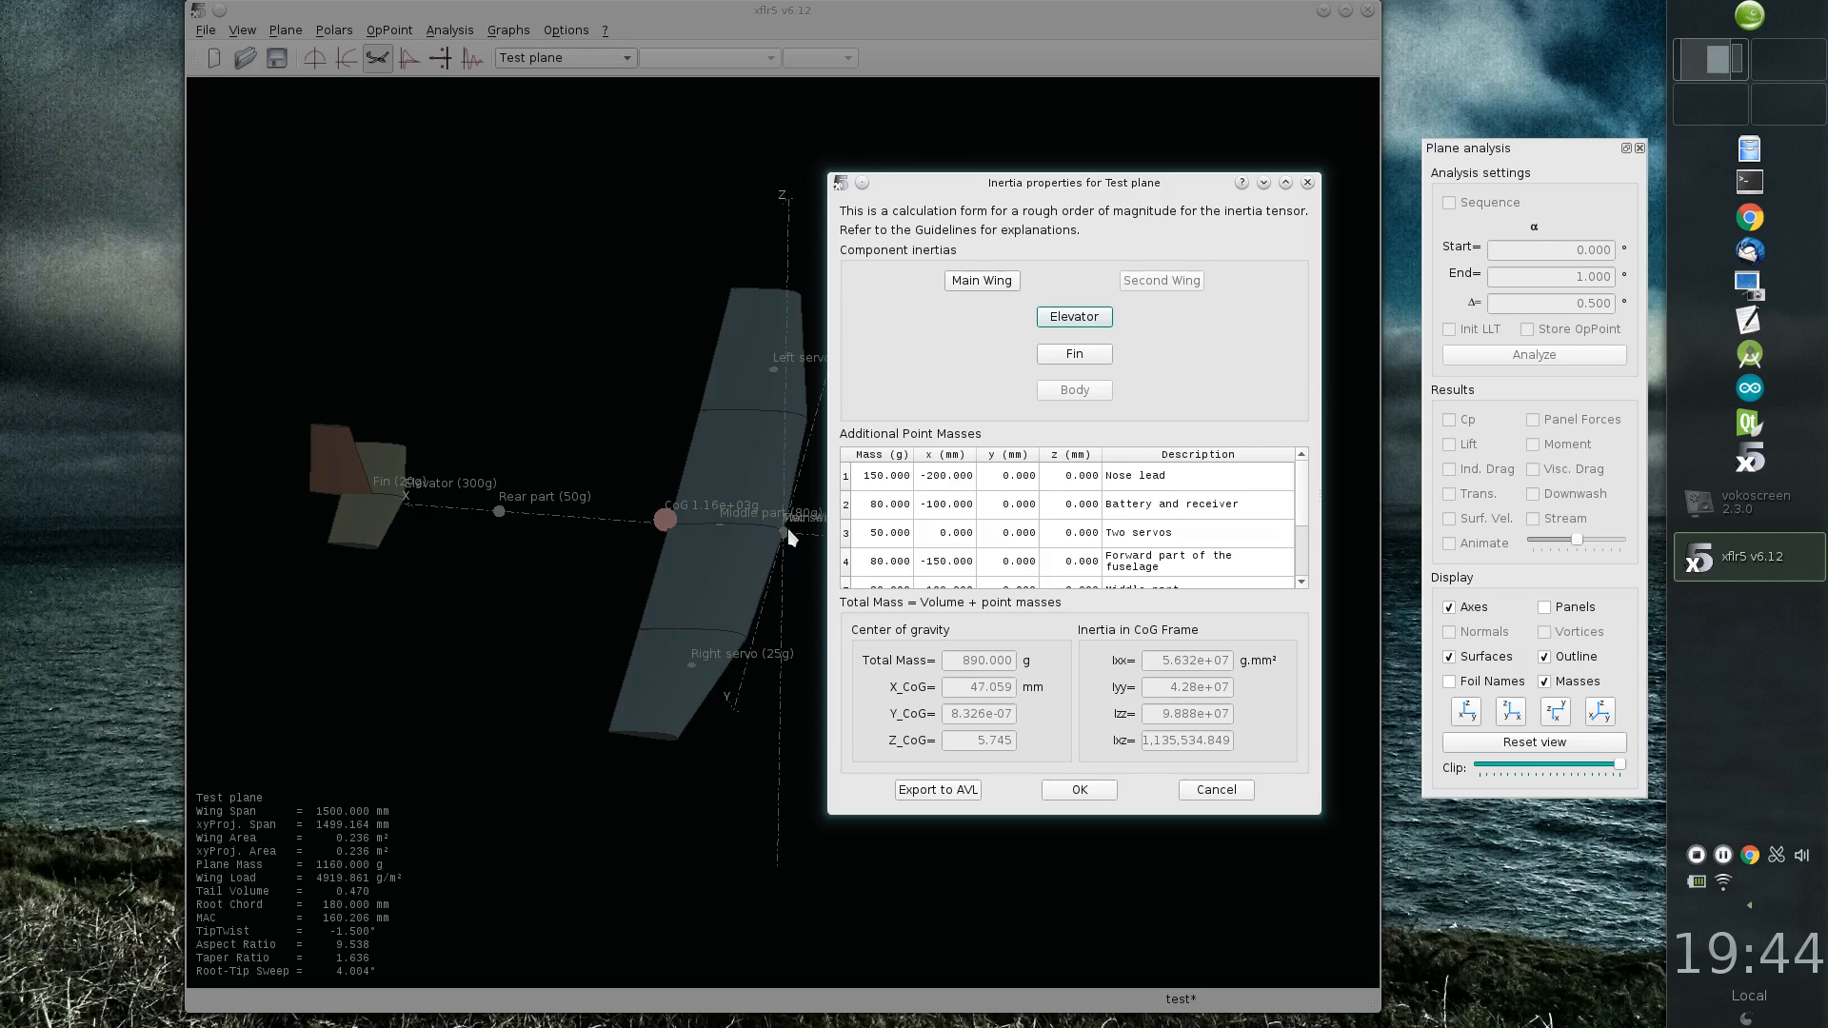
pyautogui.click(1082, 788)
pyautogui.moveTo(810, 705); pyautogui.dragTo(937, 699, button='middle')
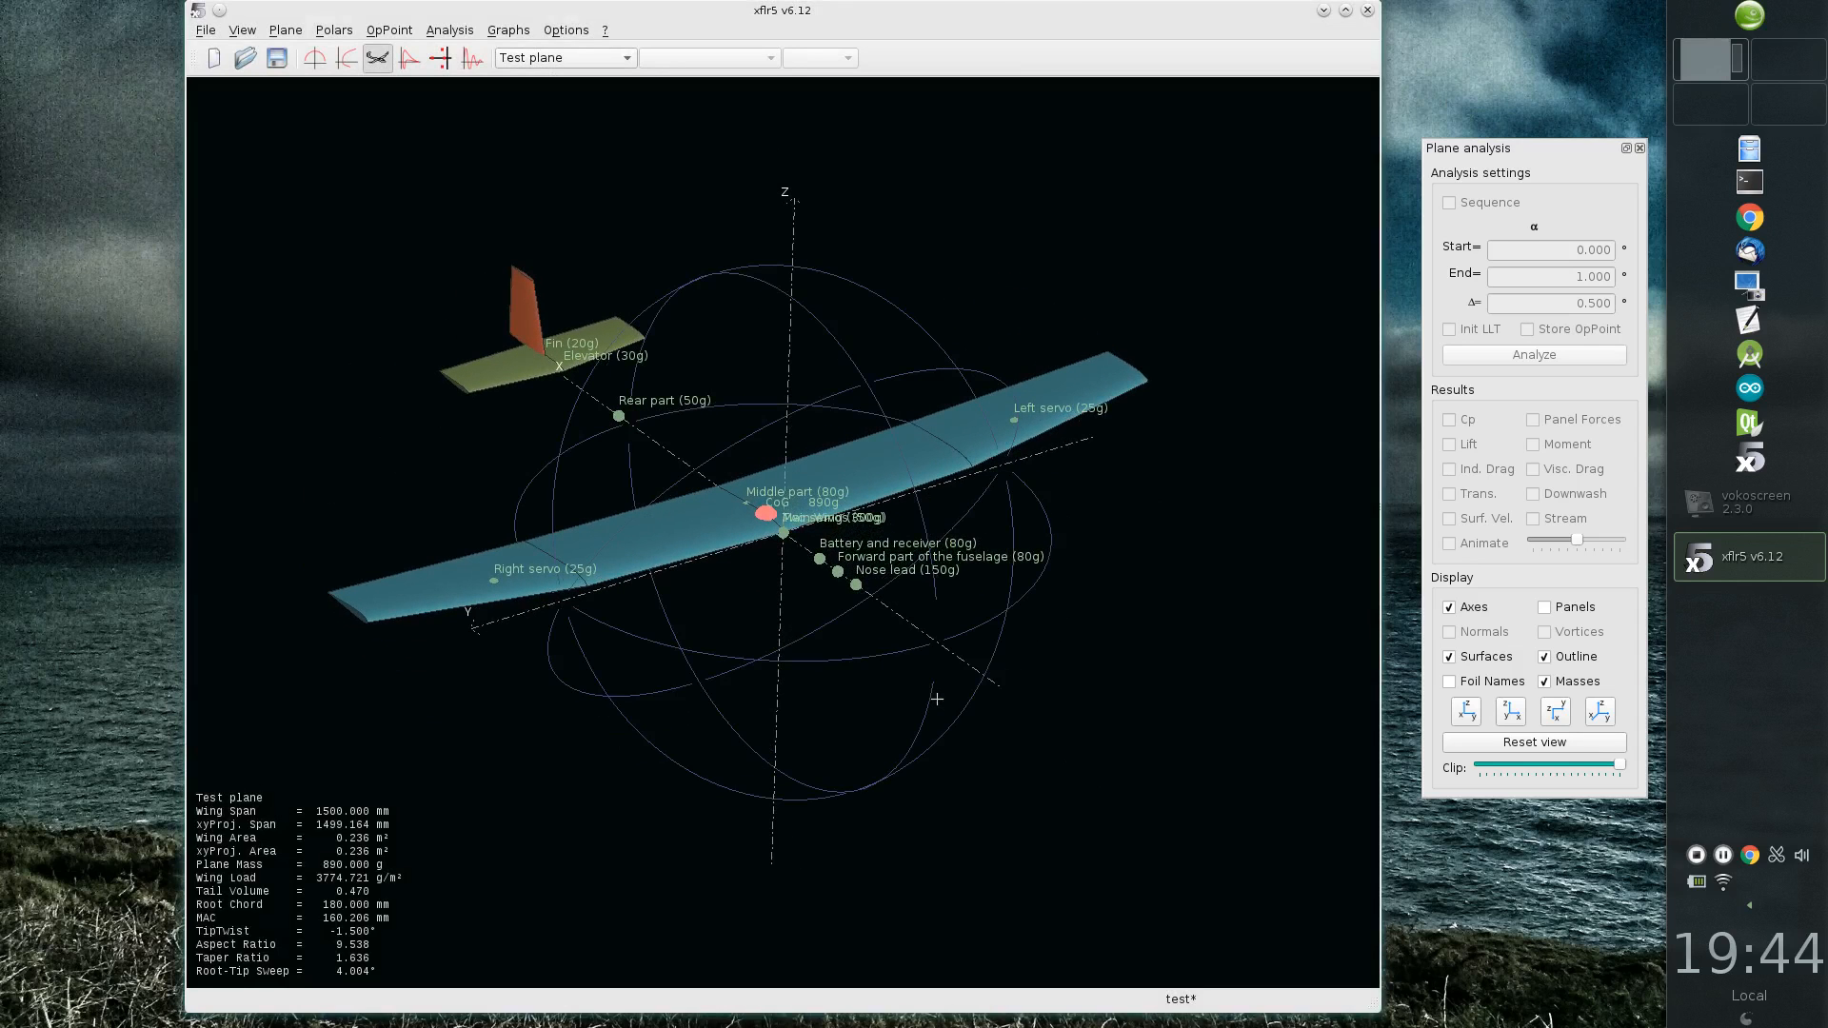